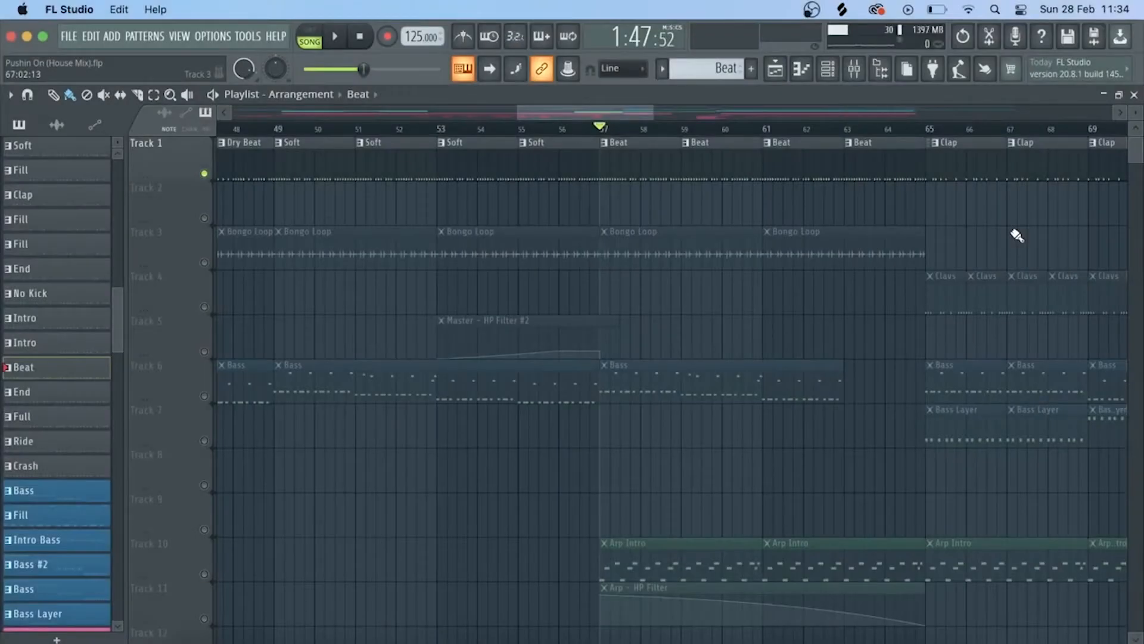
Step: Audition the Beat section from bar 57 and open the drum channels in the channel rack
key(space)
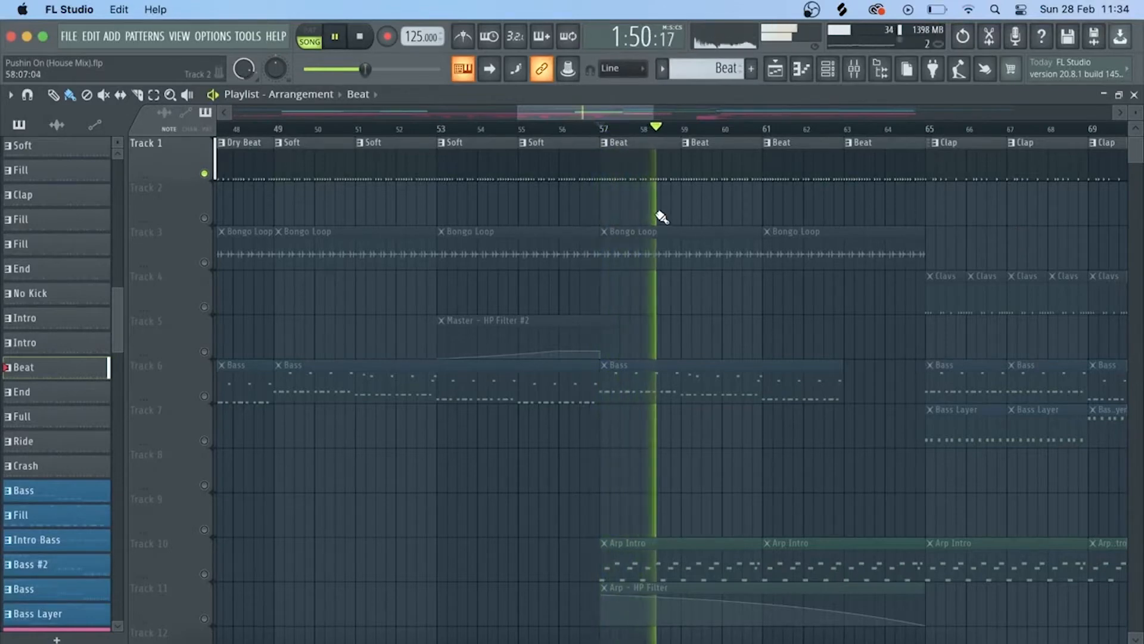
key(space)
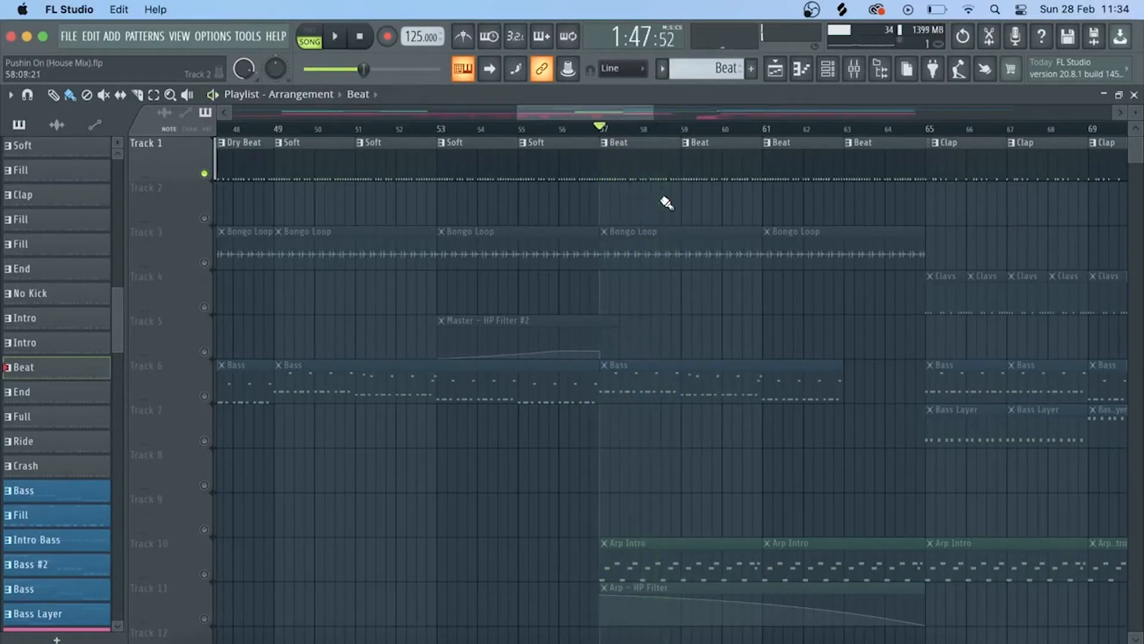
double_click(652, 156)
click(774, 68)
click(827, 68)
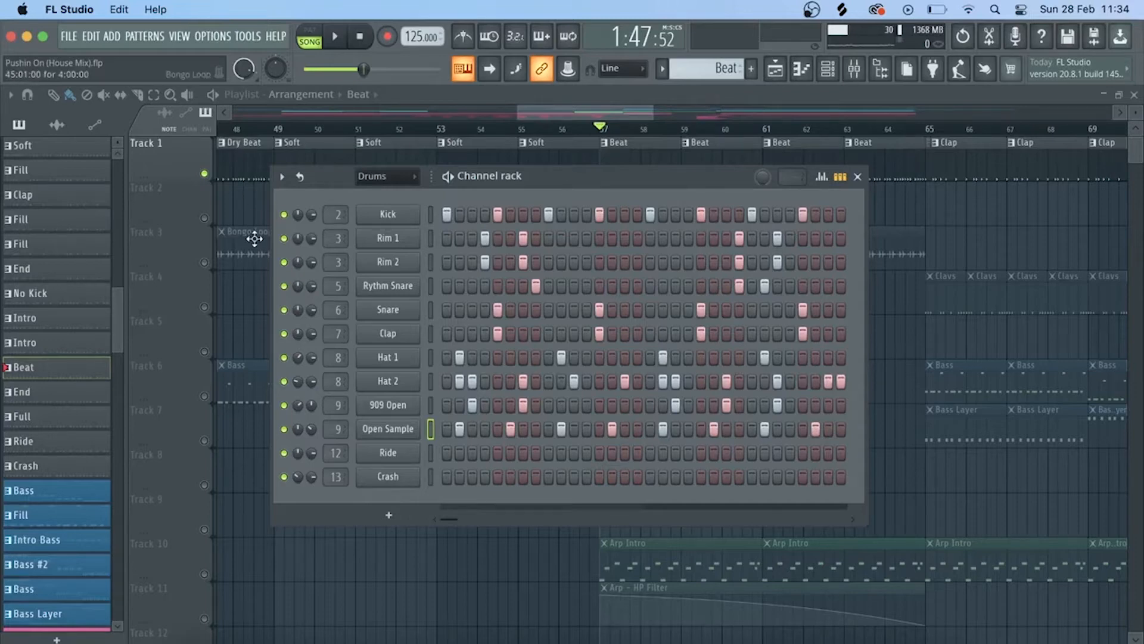
Step: Open the Kick and Snare channel settings and slightly reduce the Snare sample's quick fade-out
click(390, 216)
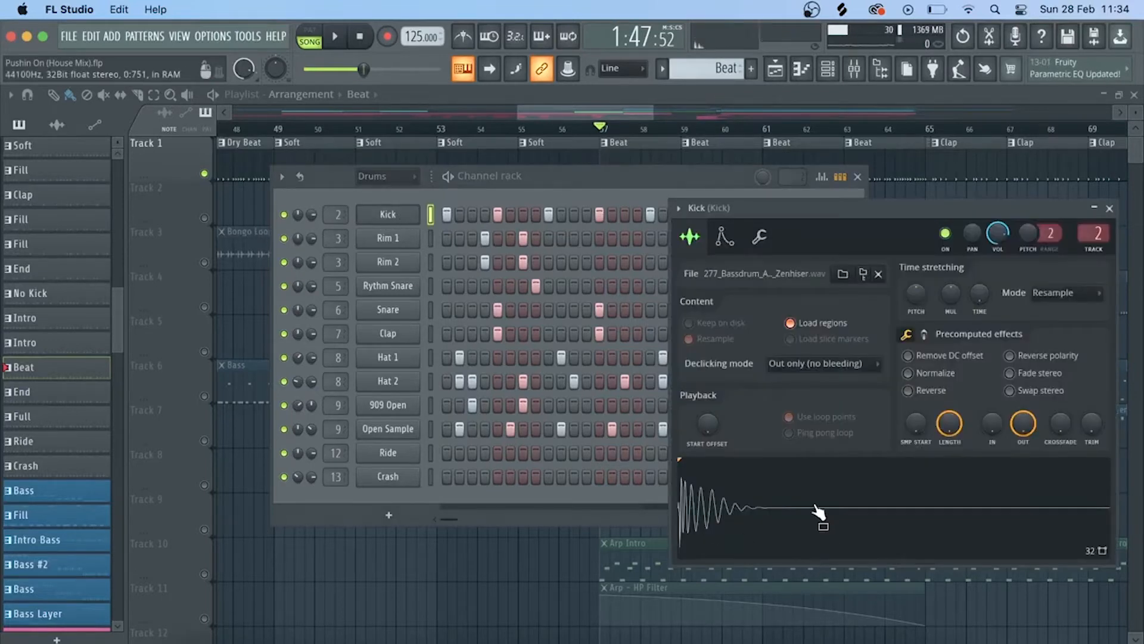
click(401, 311)
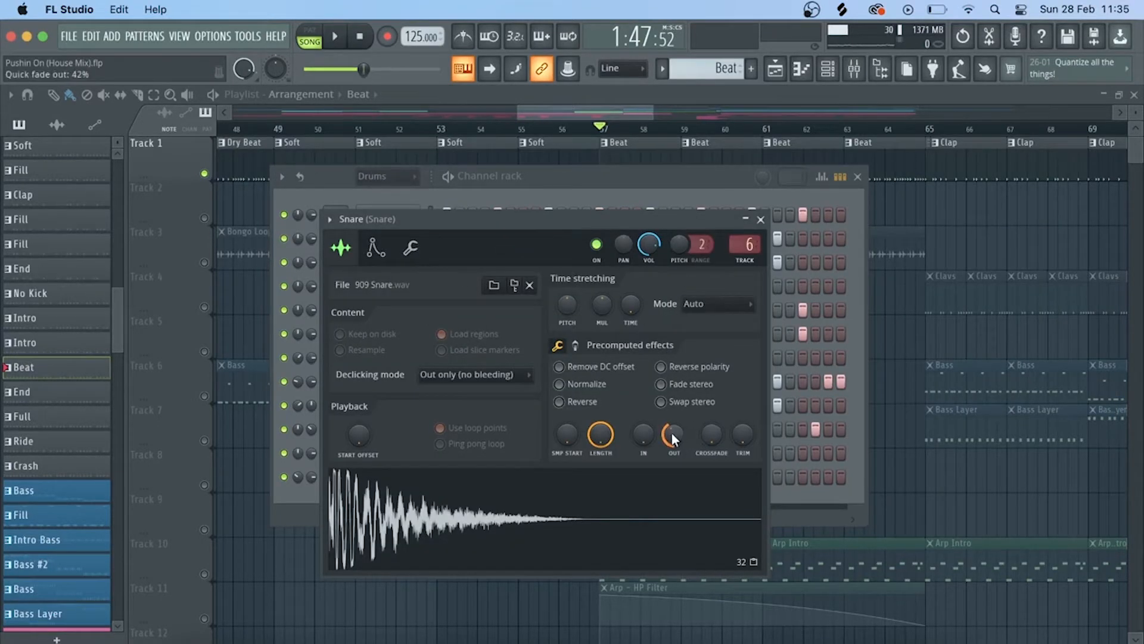
mouse_move(672, 433)
mouse_down()
mouse_move(671, 477)
mouse_move(671, 437)
mouse_up()
click(587, 530)
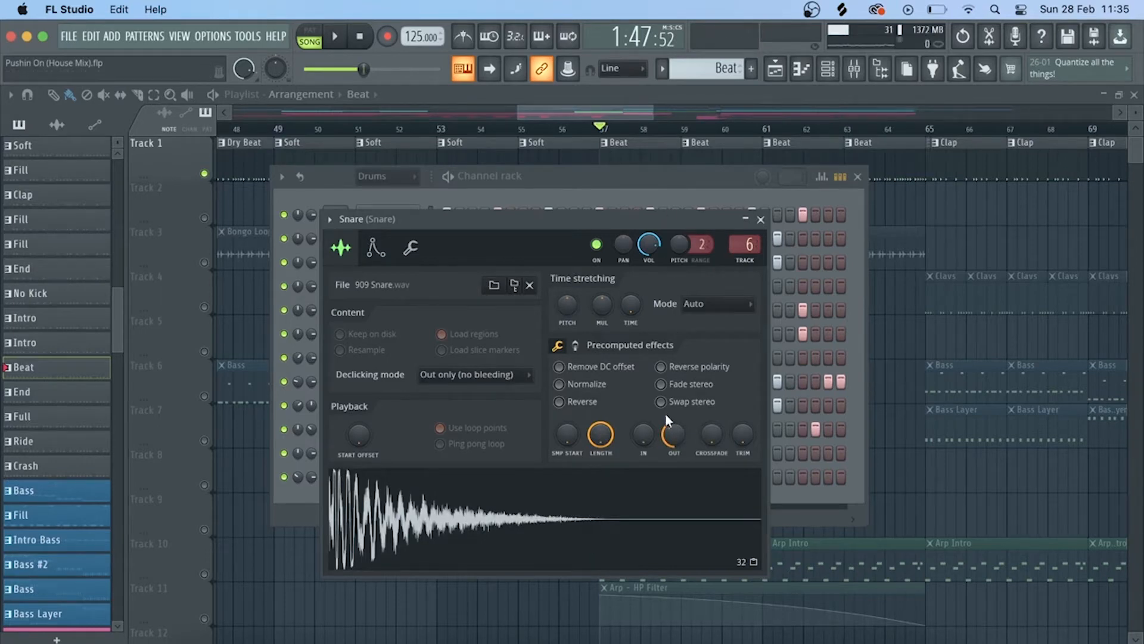
click(644, 172)
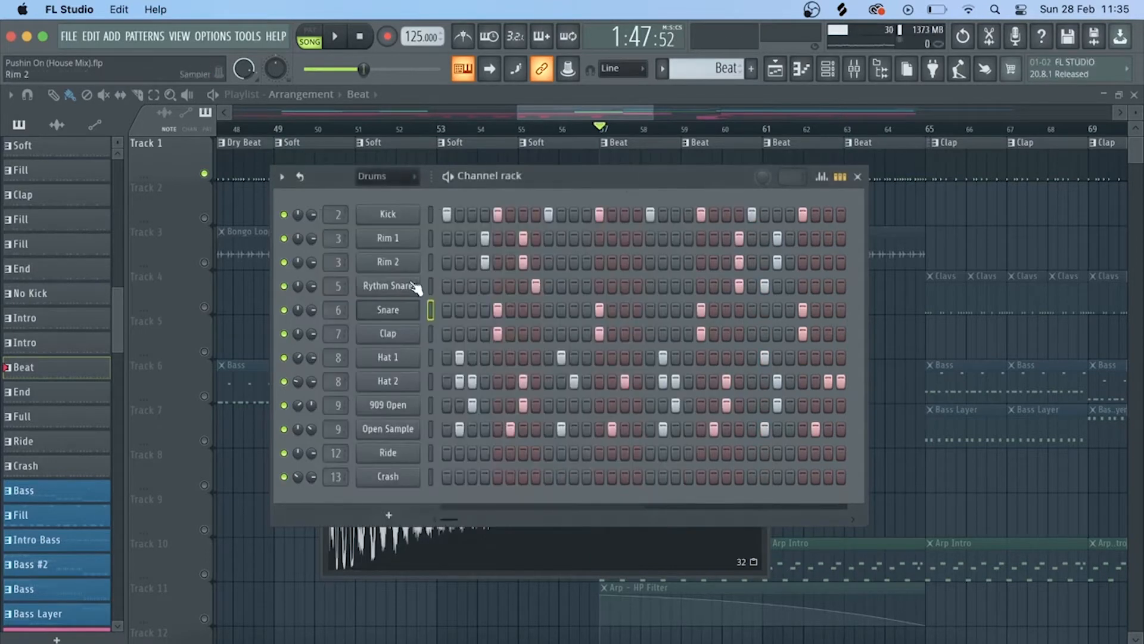
Step: Open the Clap channel's settings to examine and audition its sample, then return to the channel rack
click(415, 333)
click(370, 467)
click(370, 468)
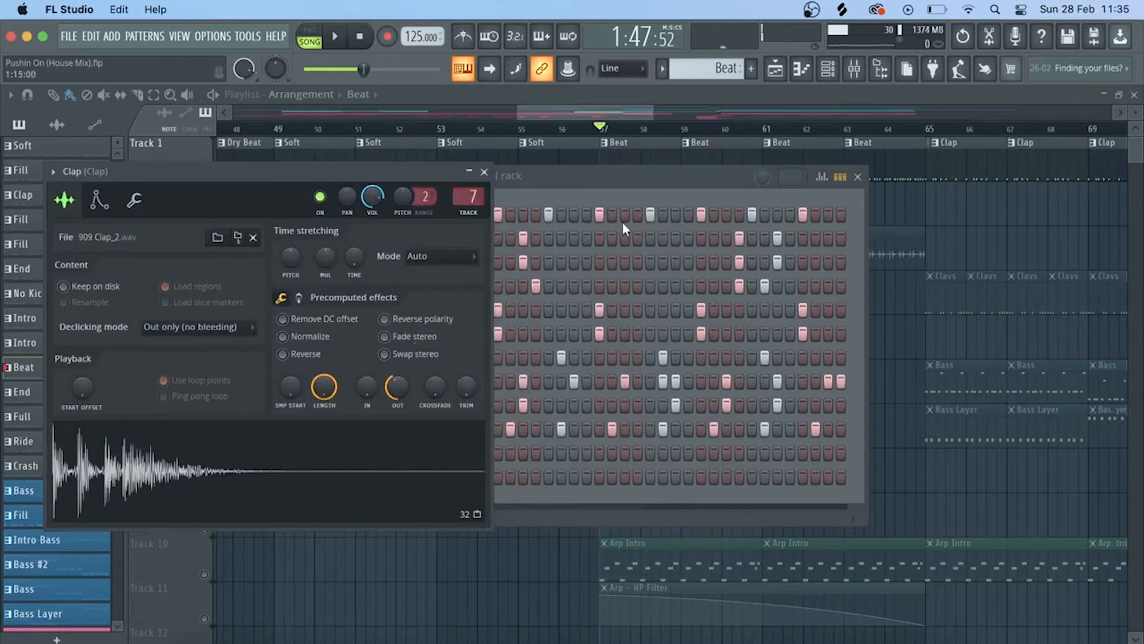
click(629, 185)
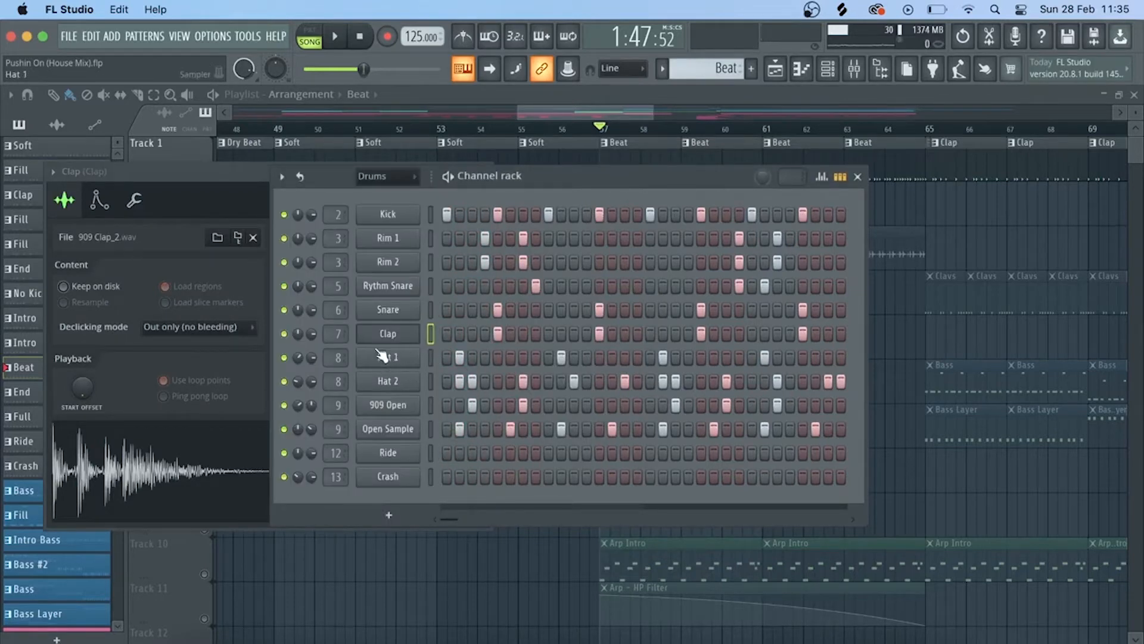
Step: Open the Hat 1 and Hat 2 channels one after the other to examine their closed-hat samples
click(406, 364)
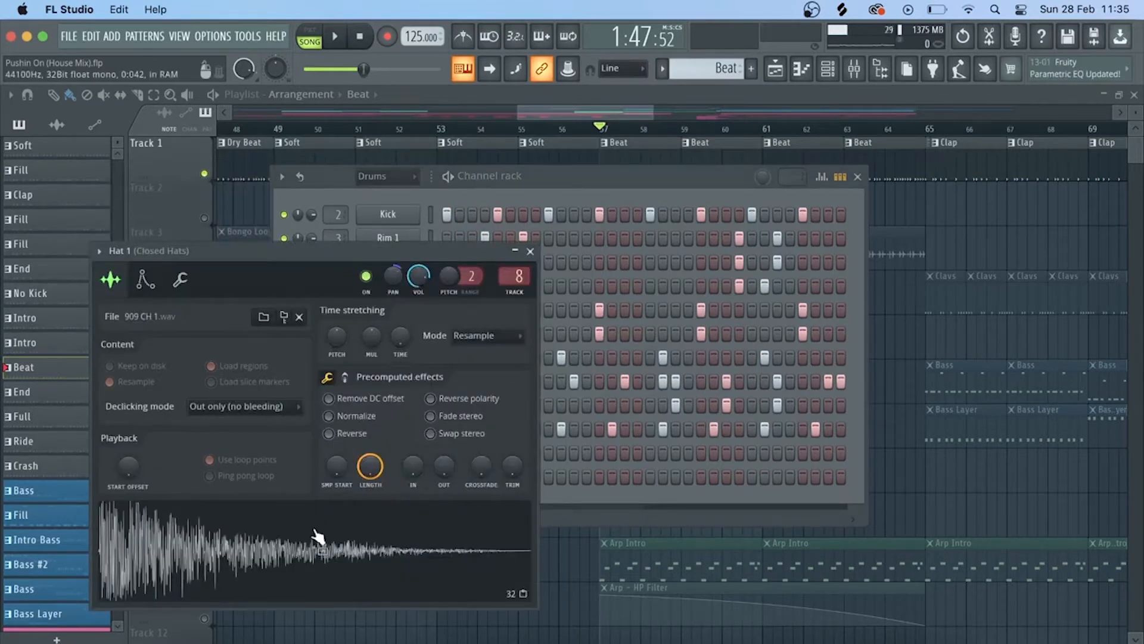
click(599, 186)
click(388, 382)
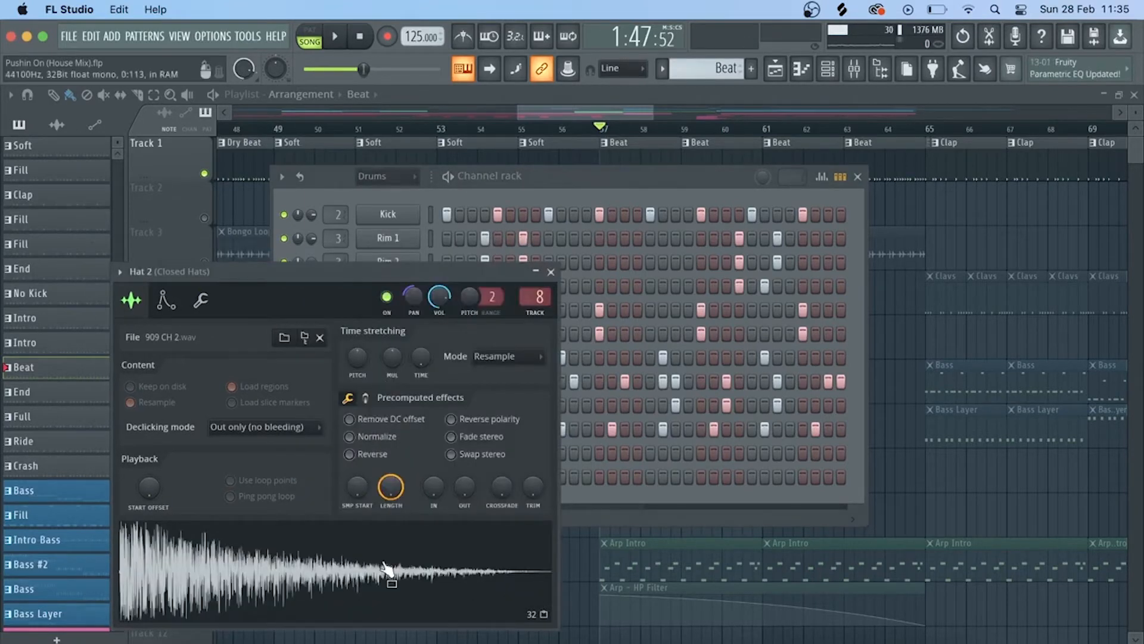
click(587, 495)
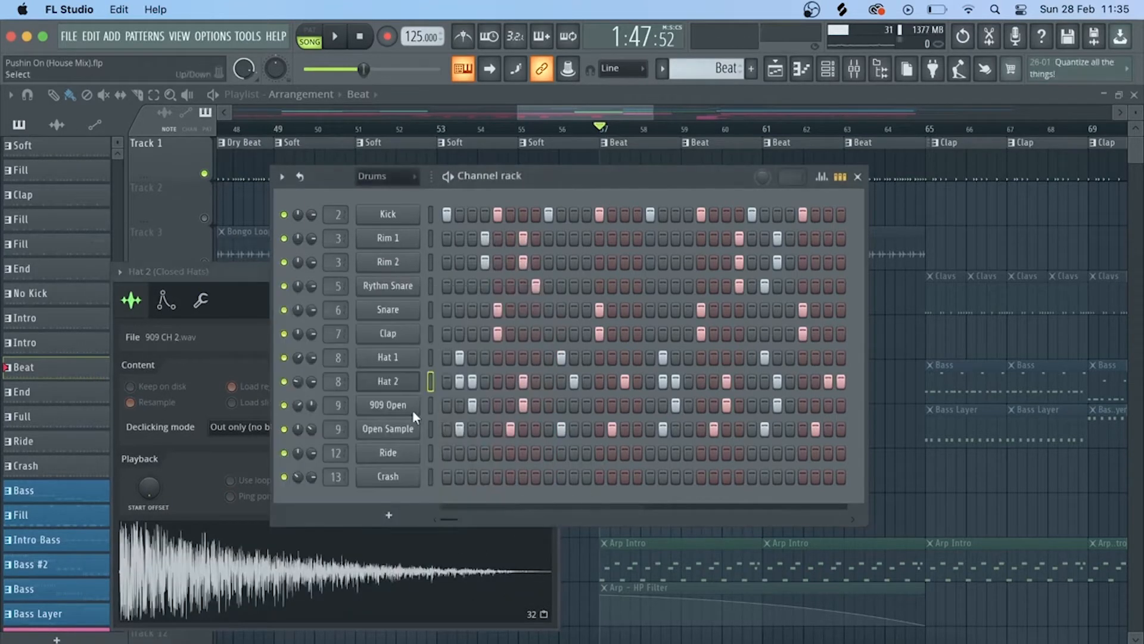
Step: Adjust the quick fade-out of the 909 Open hat sample and close its channel settings
click(390, 406)
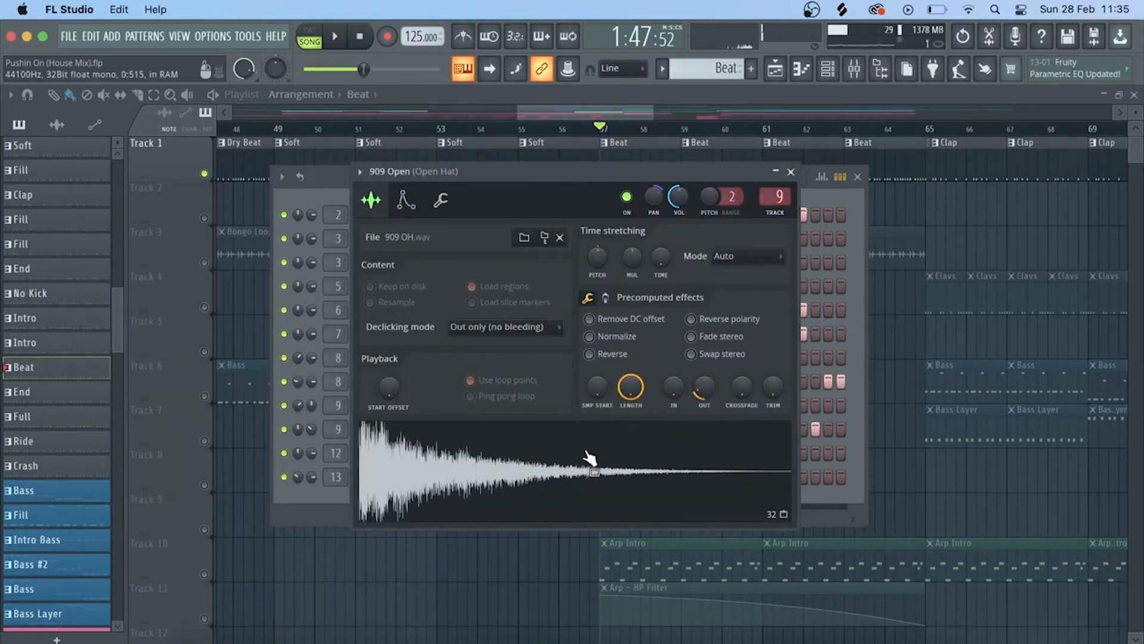
drag(699, 391, 698, 373)
click(791, 172)
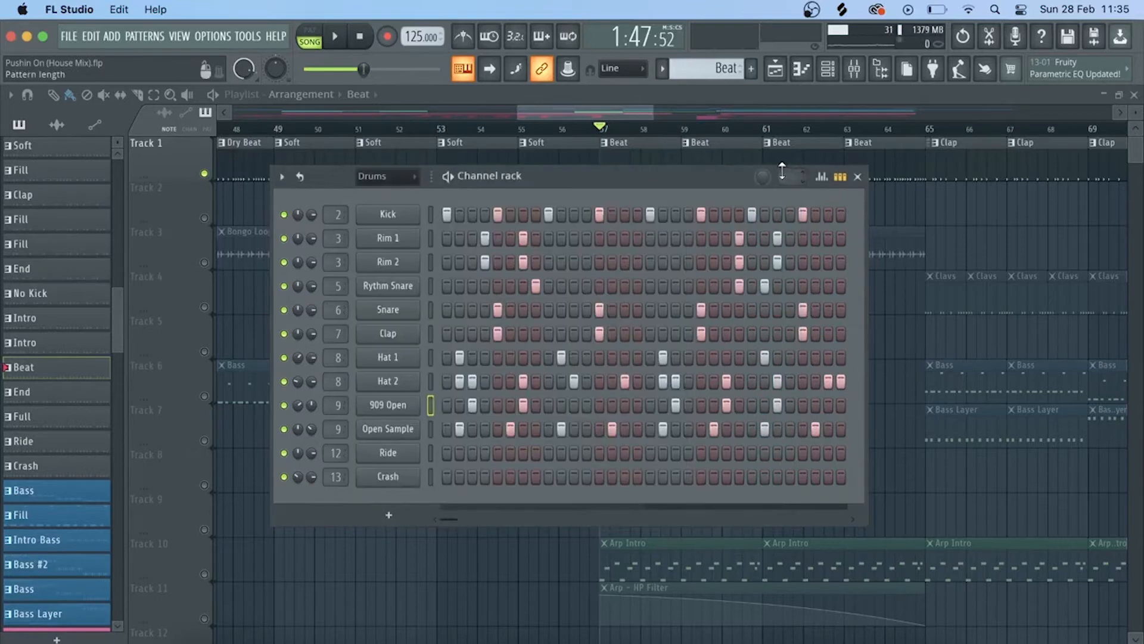
Step: Open the Rim 1, Rim 2 and Rythm Snare channels to examine their samples and waveforms
click(388, 238)
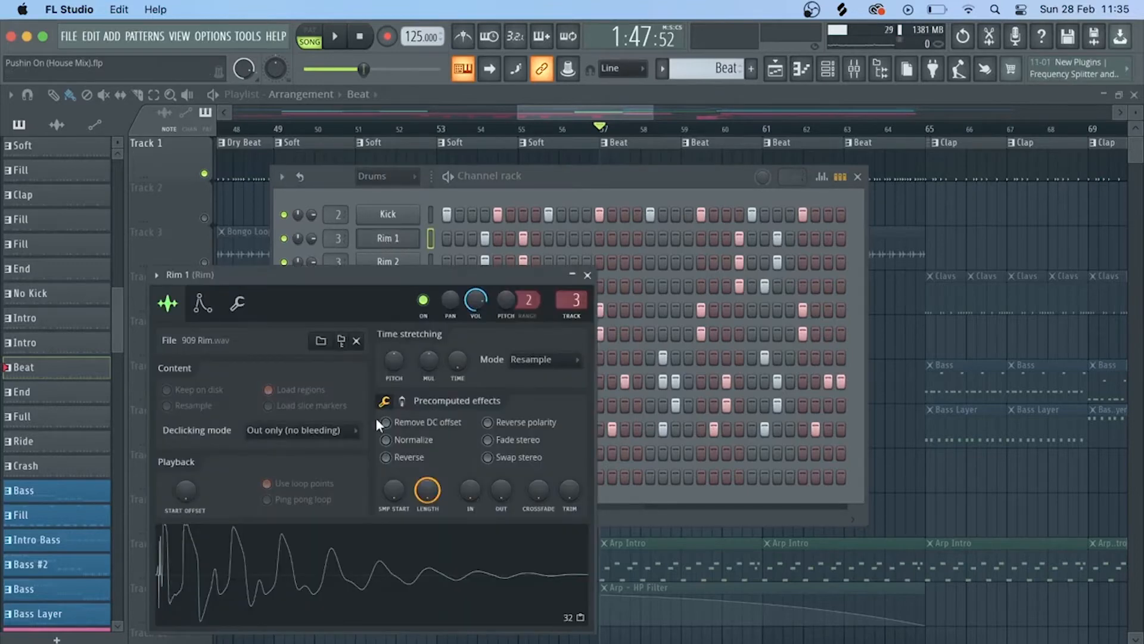
click(396, 263)
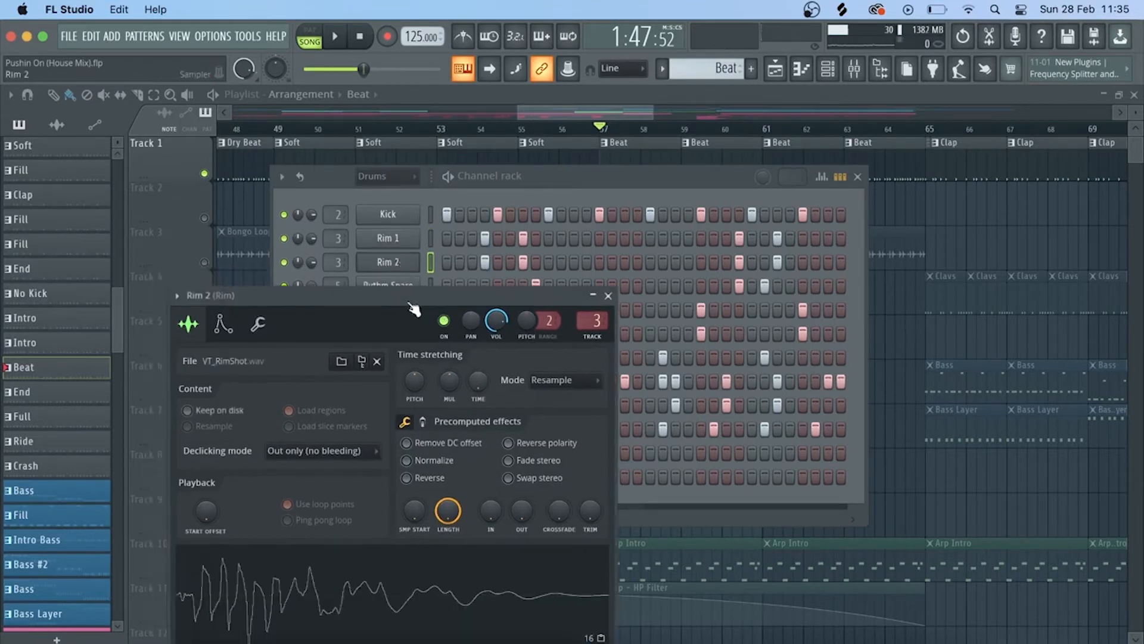
click(590, 182)
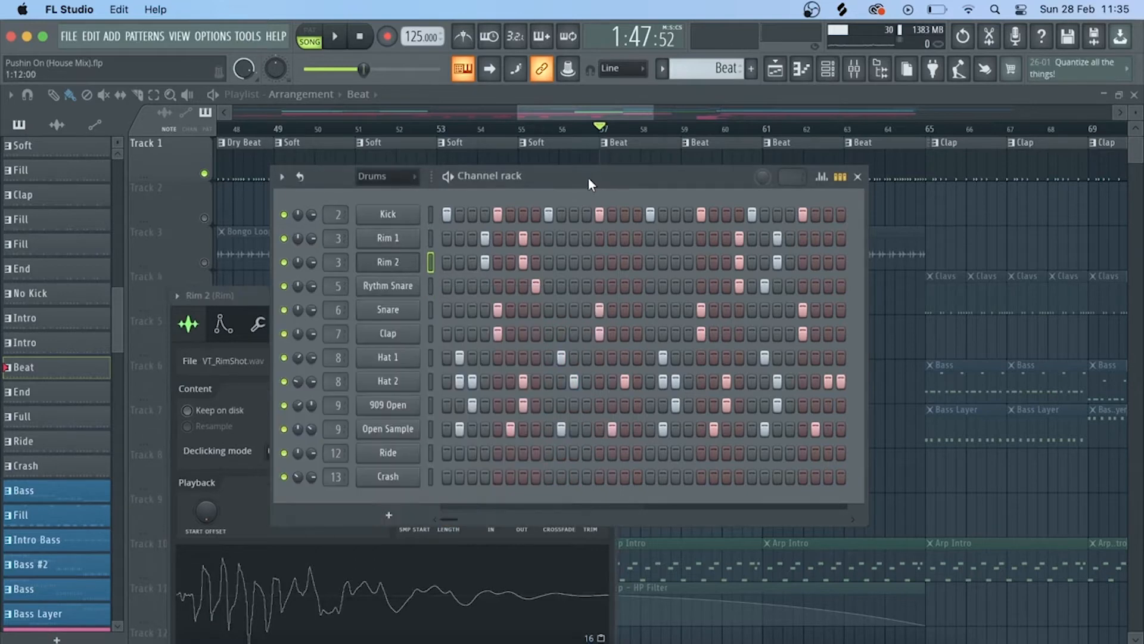
click(388, 286)
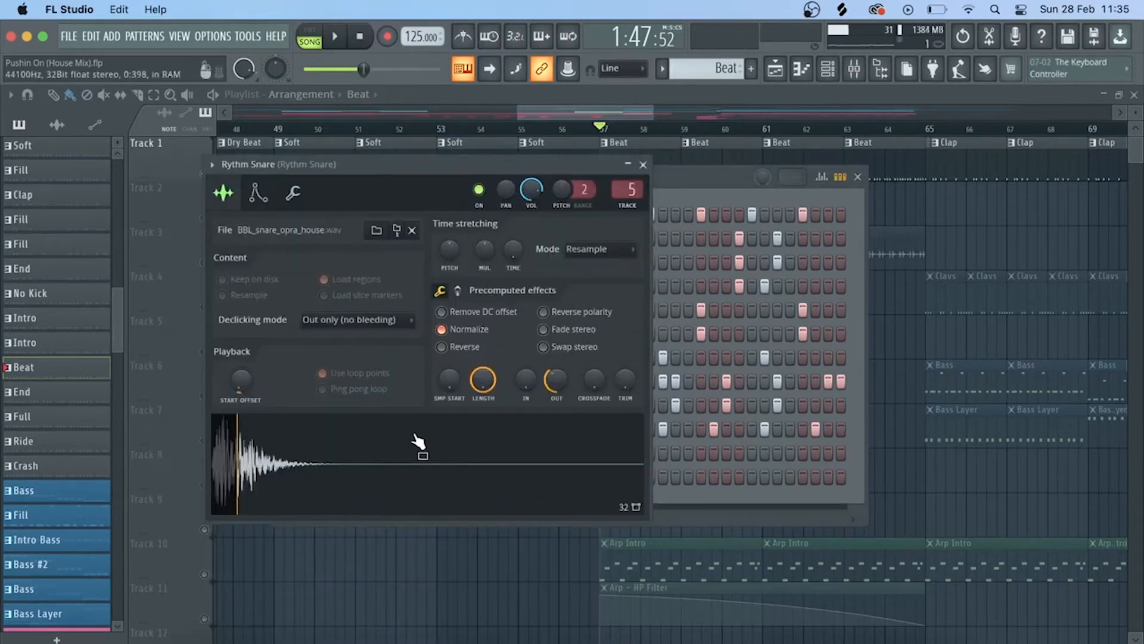
click(697, 182)
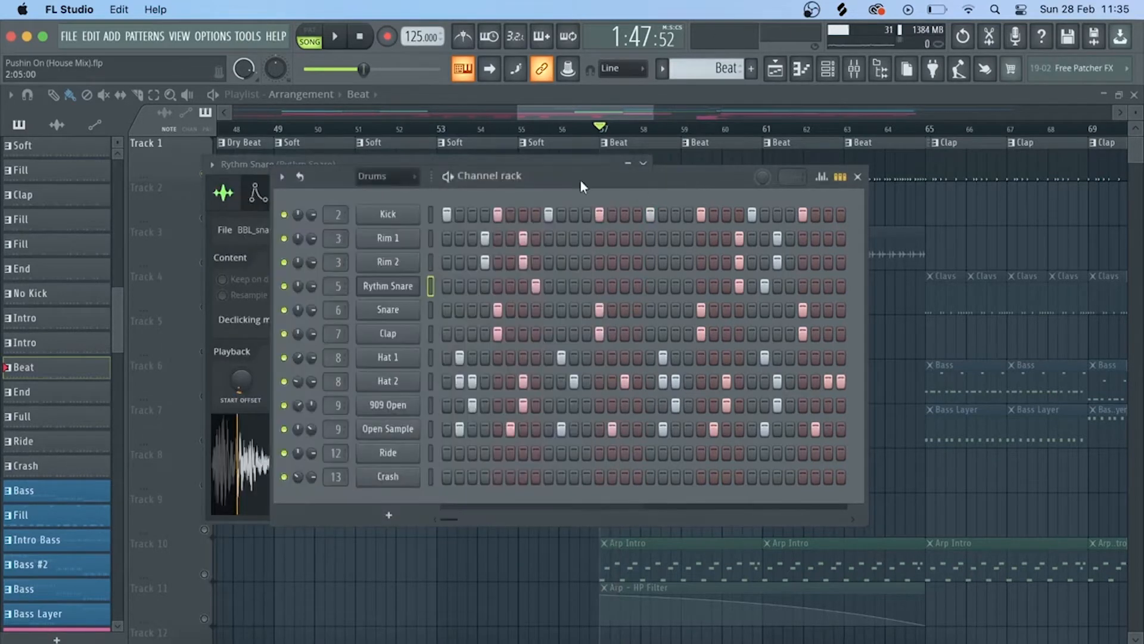
Step: Solo the Kick, unmute the Snare, Clap and 909 Open channels, and audition this reduced beat
right_click(284, 214)
click(299, 224)
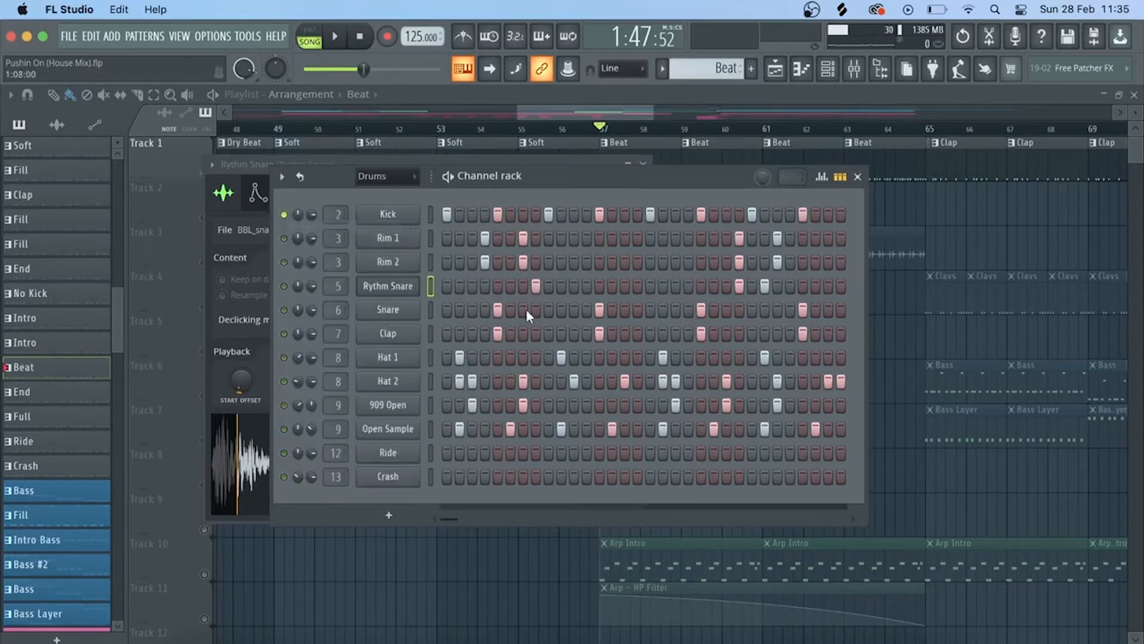
click(285, 310)
click(283, 334)
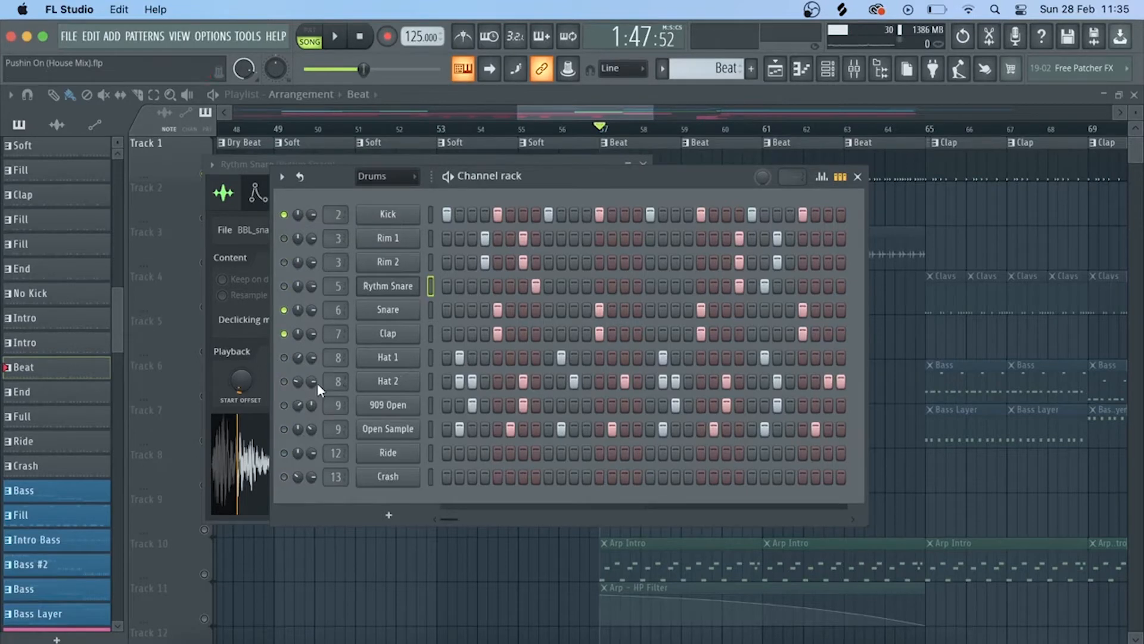
click(284, 405)
key(space)
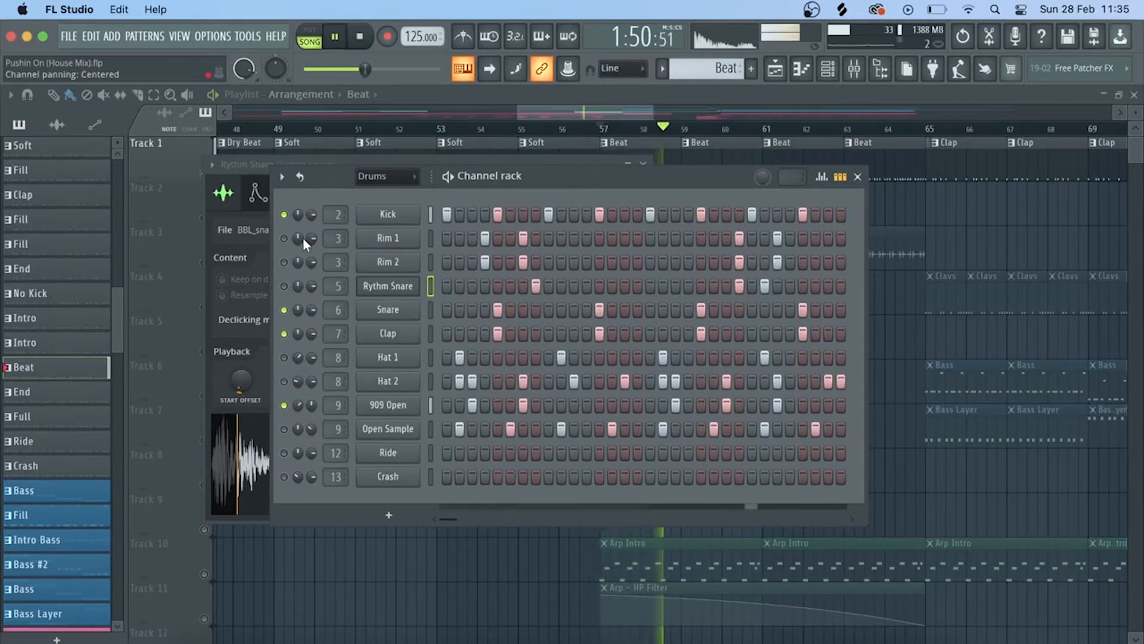
key(space)
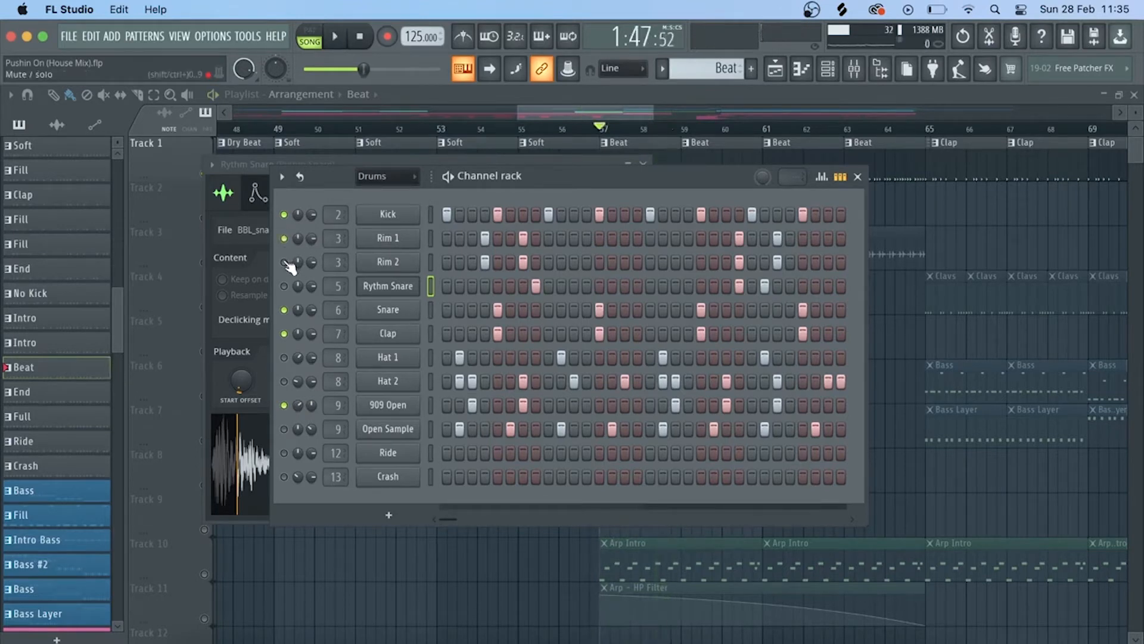
Step: Unmute the Rim 2, Hat 1 and Hat 2 channels and audition the fuller beat
click(284, 262)
click(285, 358)
click(285, 382)
key(space)
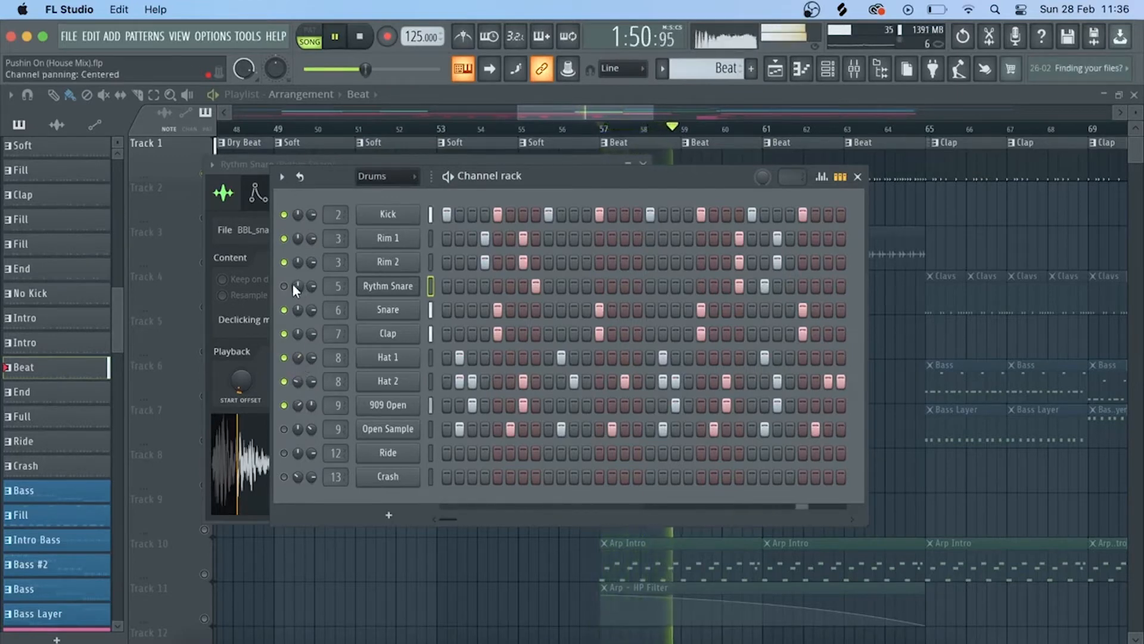
key(space)
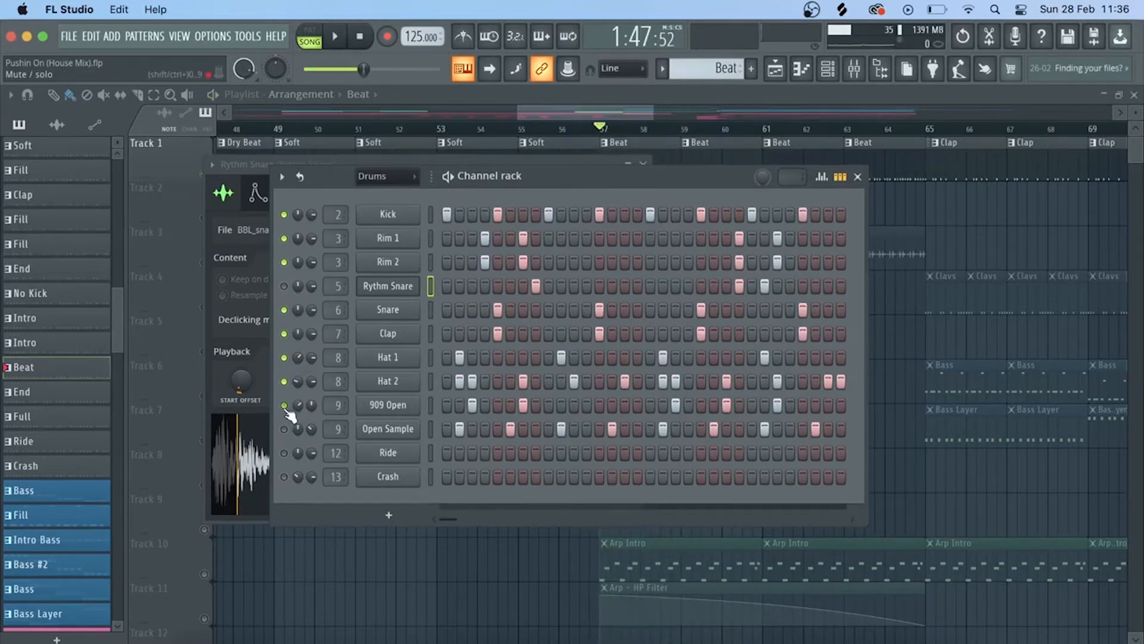
Step: Unmute all the drum channels in the channel rack
click(284, 310)
click(284, 262)
right_click(285, 211)
click(310, 228)
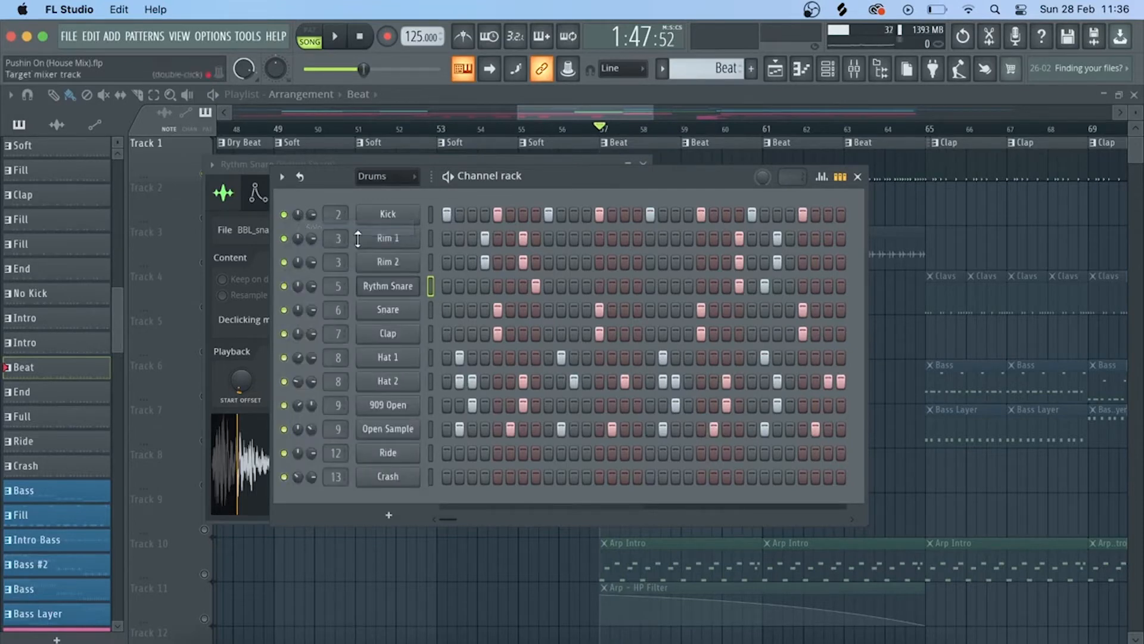
Step: Open the mixer and examine the Fruity parametric EQ 2 curve on the Rythm Snare track
click(854, 70)
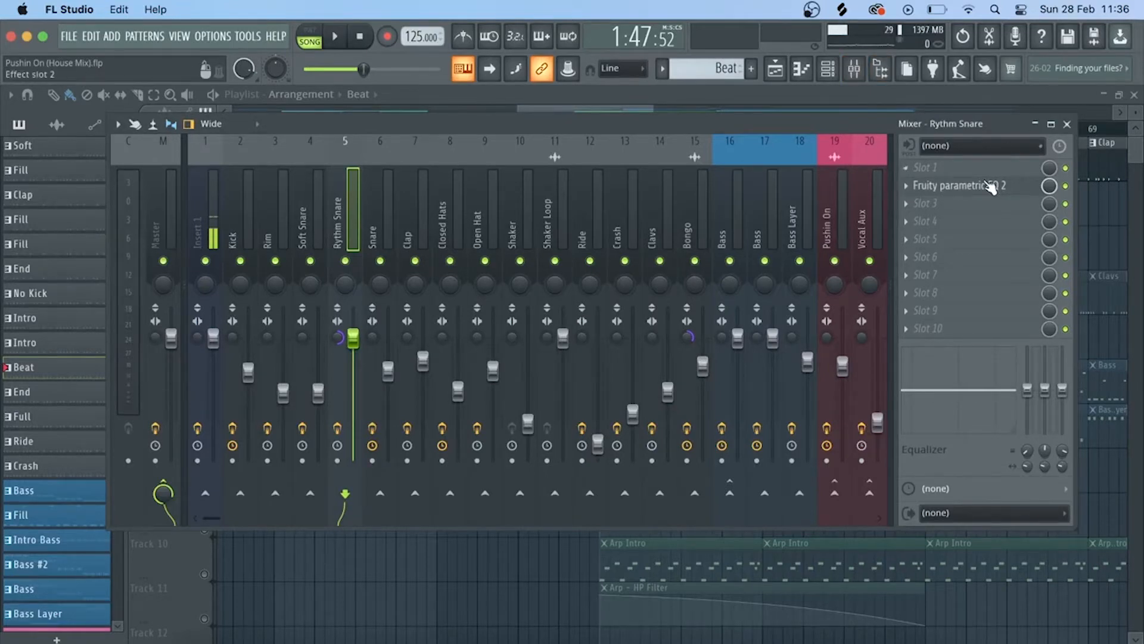
click(992, 187)
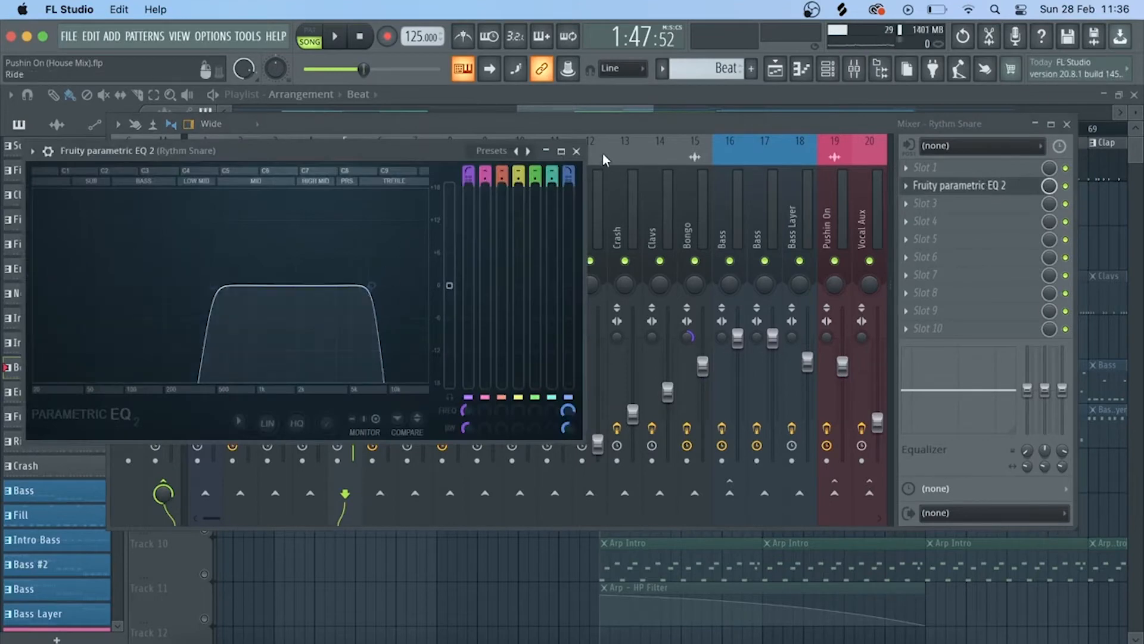
click(577, 152)
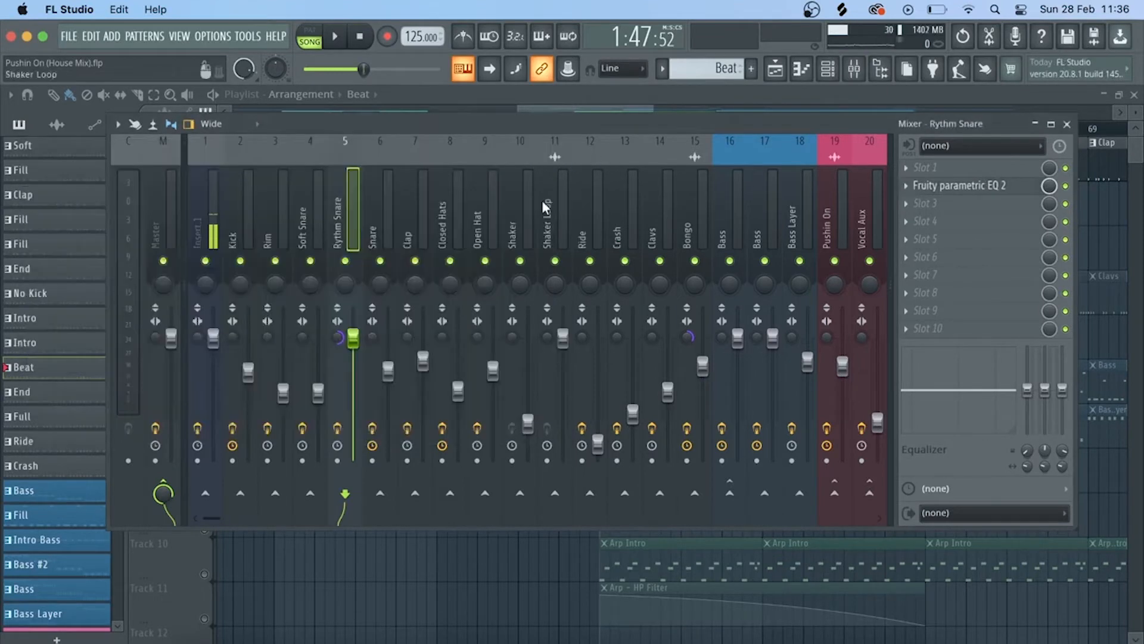
Step: Examine the Fruity parametric EQ 2 and Fruity Convolver settings on the Snare mixer track
key(Right)
click(980, 190)
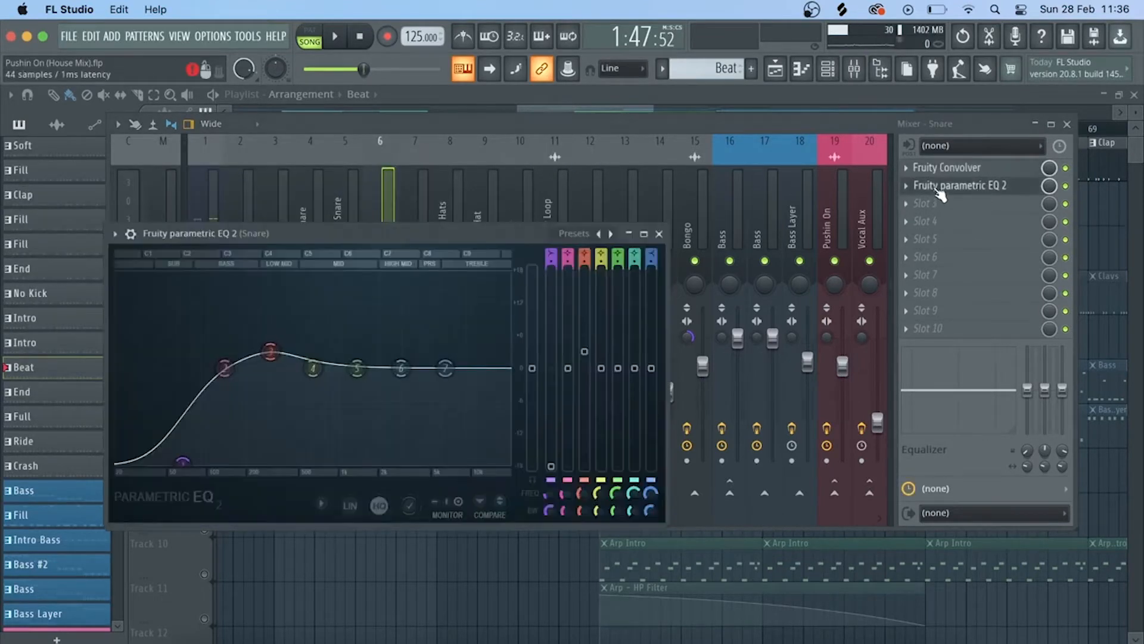
click(659, 234)
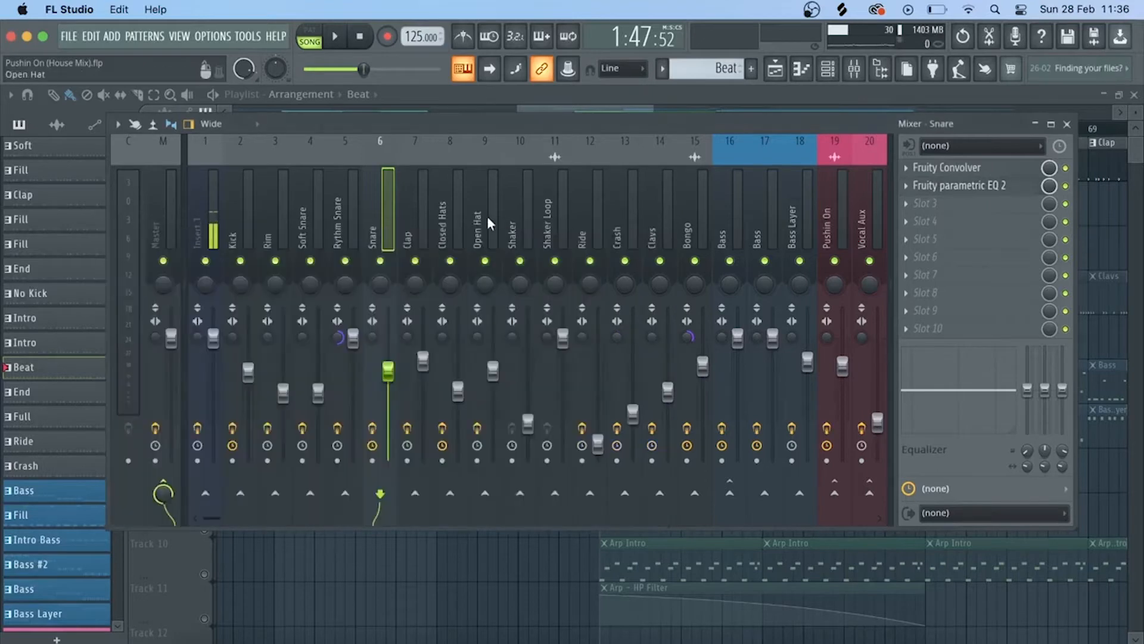
click(1018, 171)
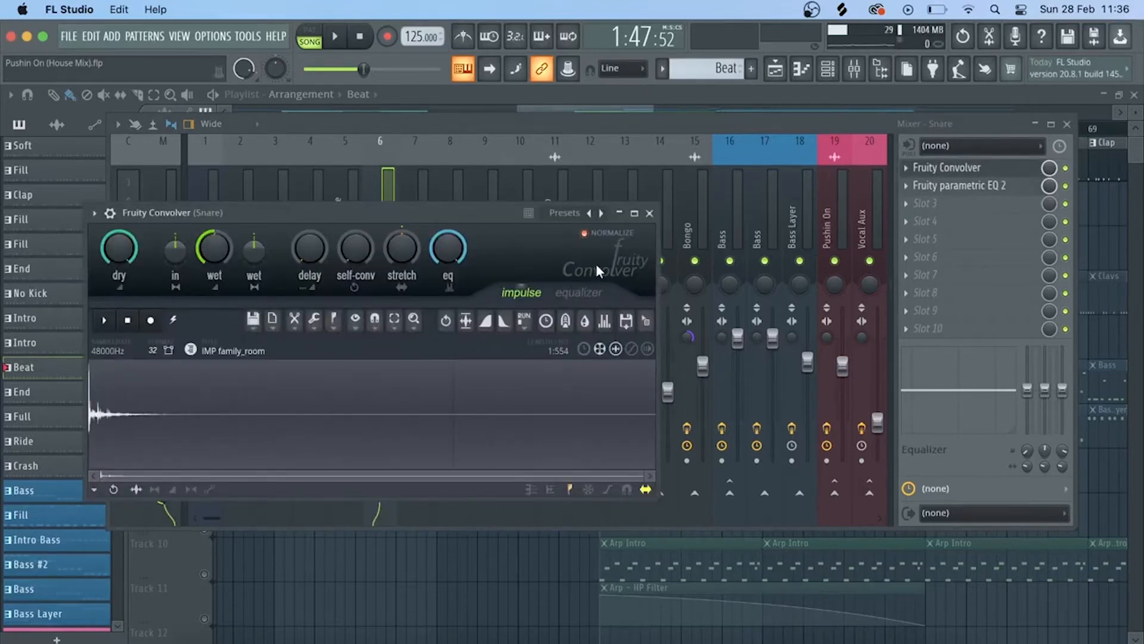
click(650, 213)
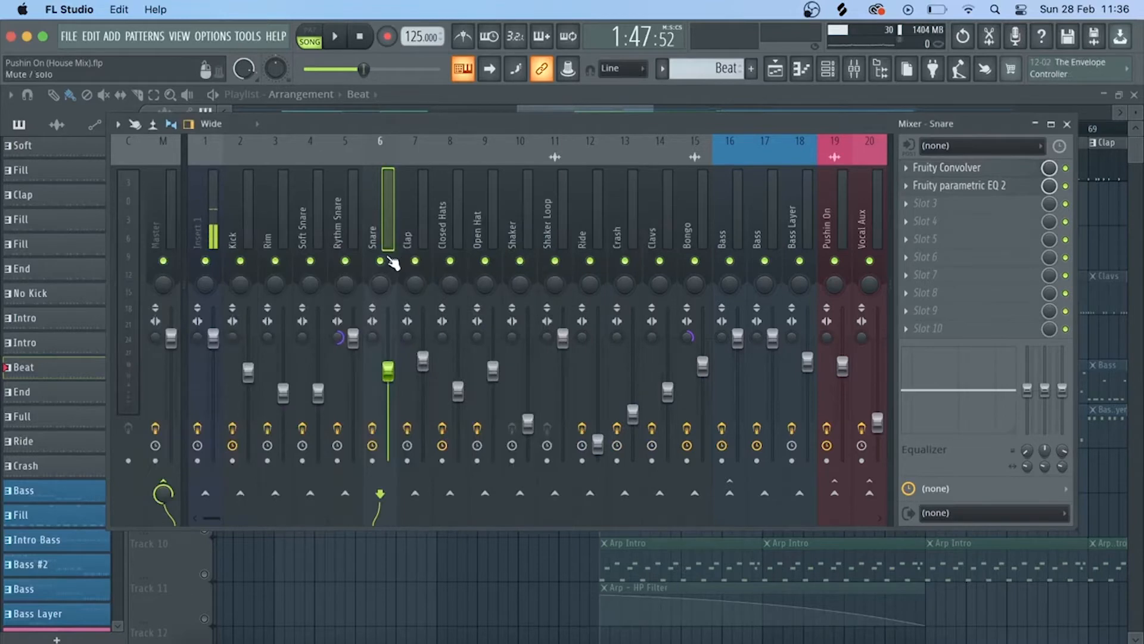
Step: Solo the Snare mixer track, audition it with Fruity Convolver bypassed and re-enabled, and unsolo it
right_click(380, 261)
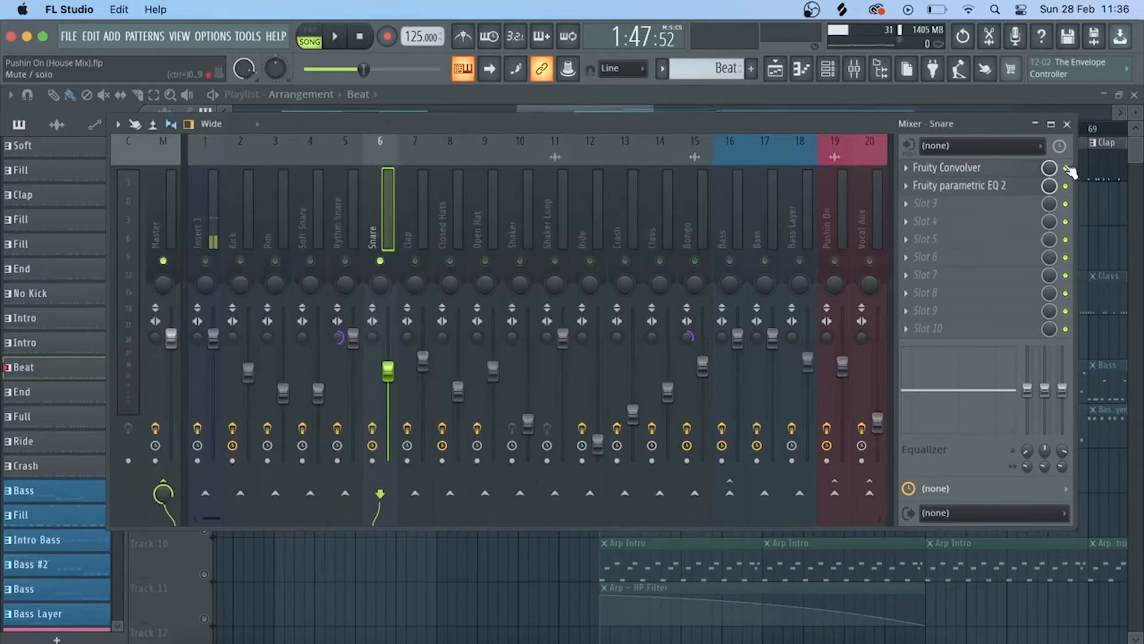
click(1066, 169)
key(space)
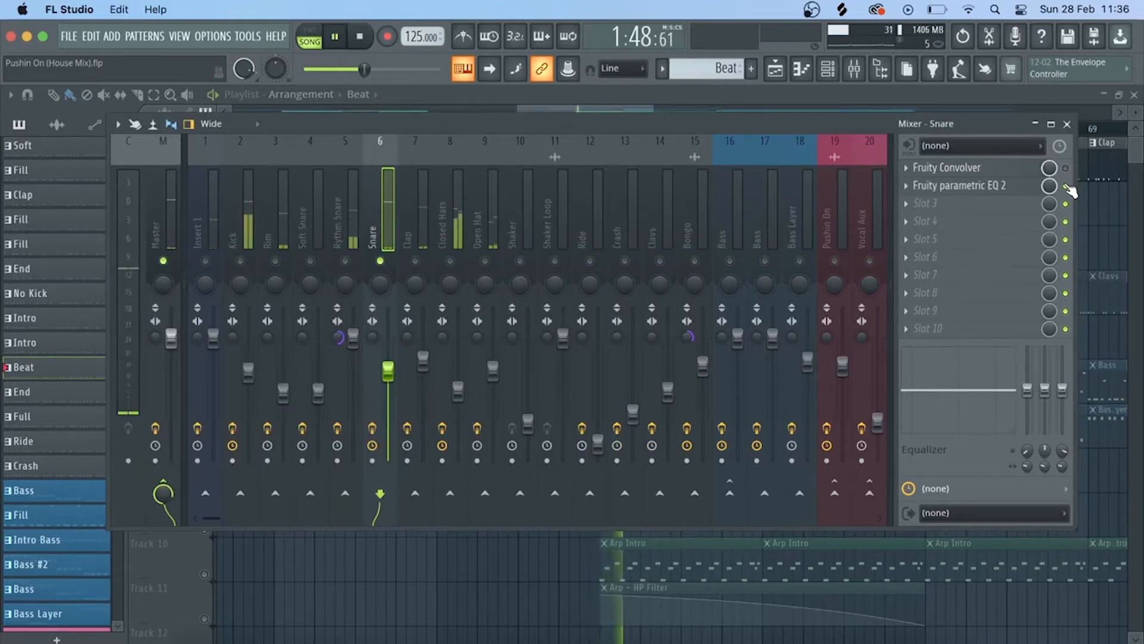
click(1066, 169)
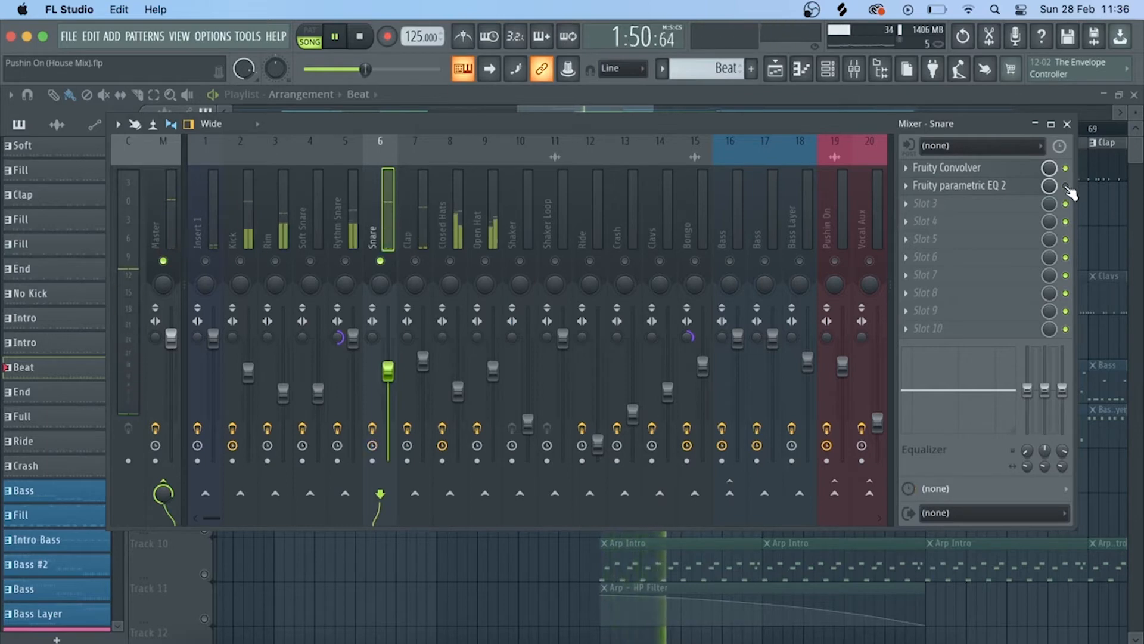
key(space)
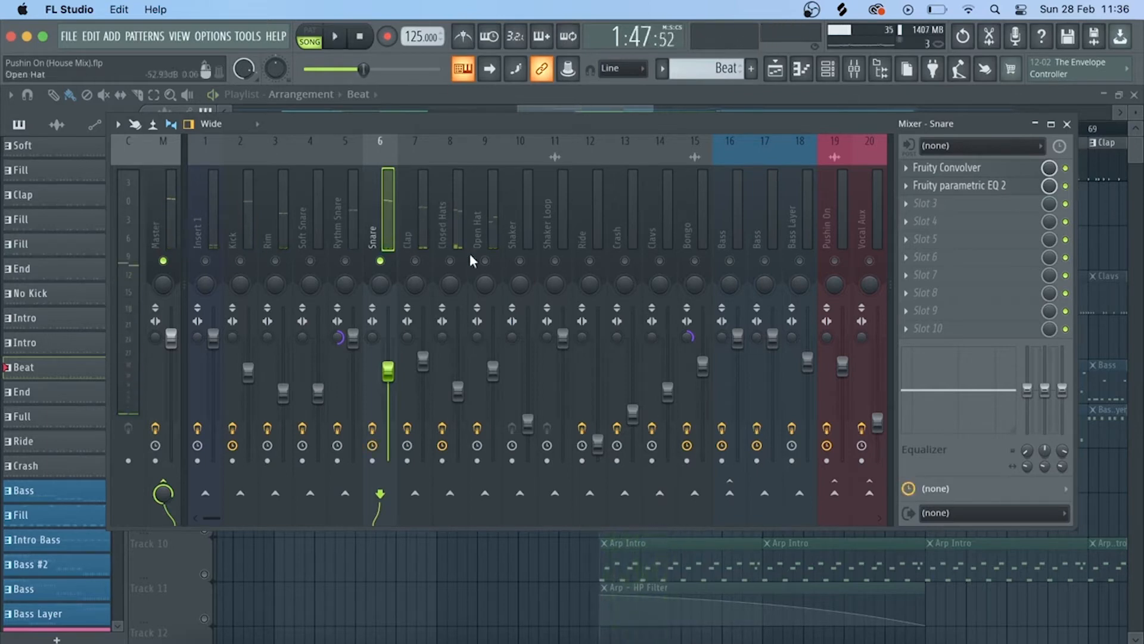
right_click(381, 262)
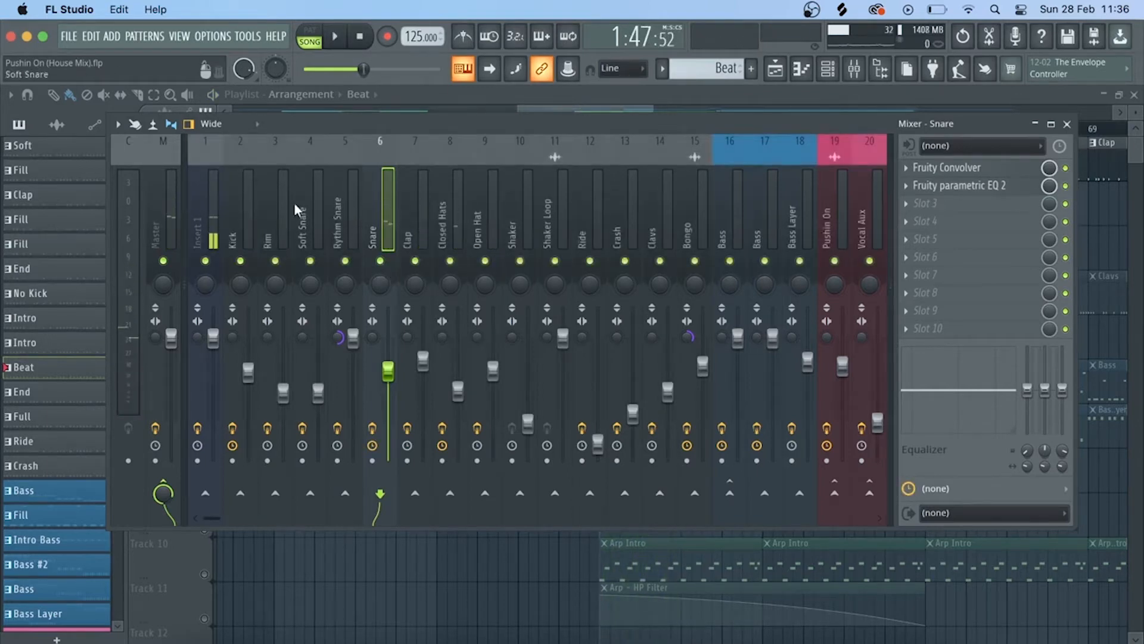
Step: Solo the Kick mixer track, audition it with its Krush effect off and on, and unsolo it
right_click(240, 261)
click(238, 215)
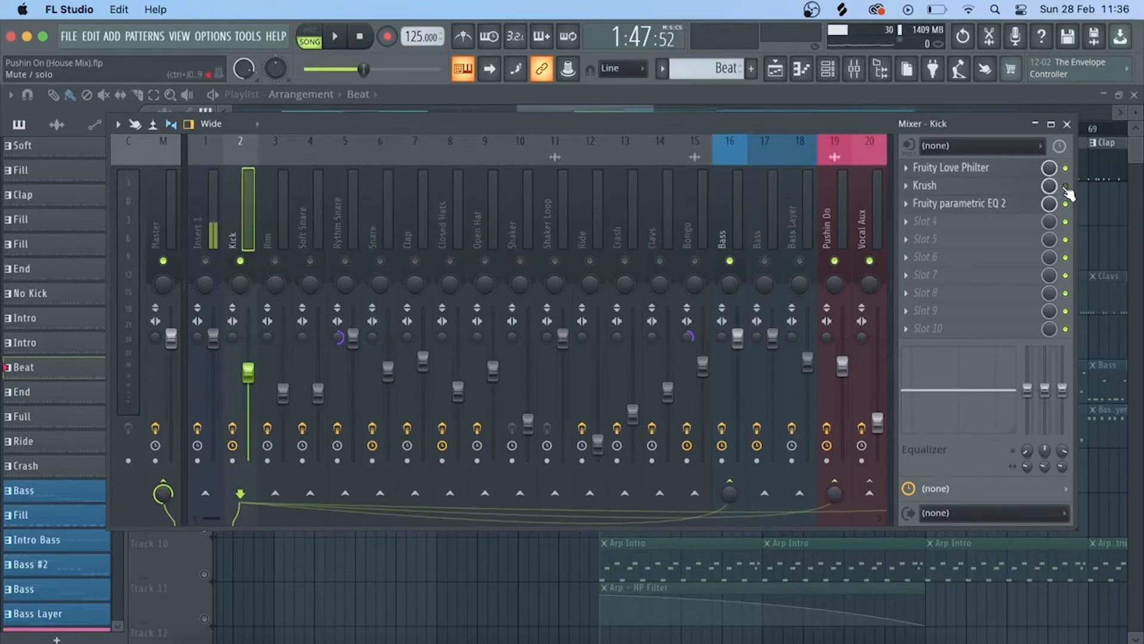
key(space)
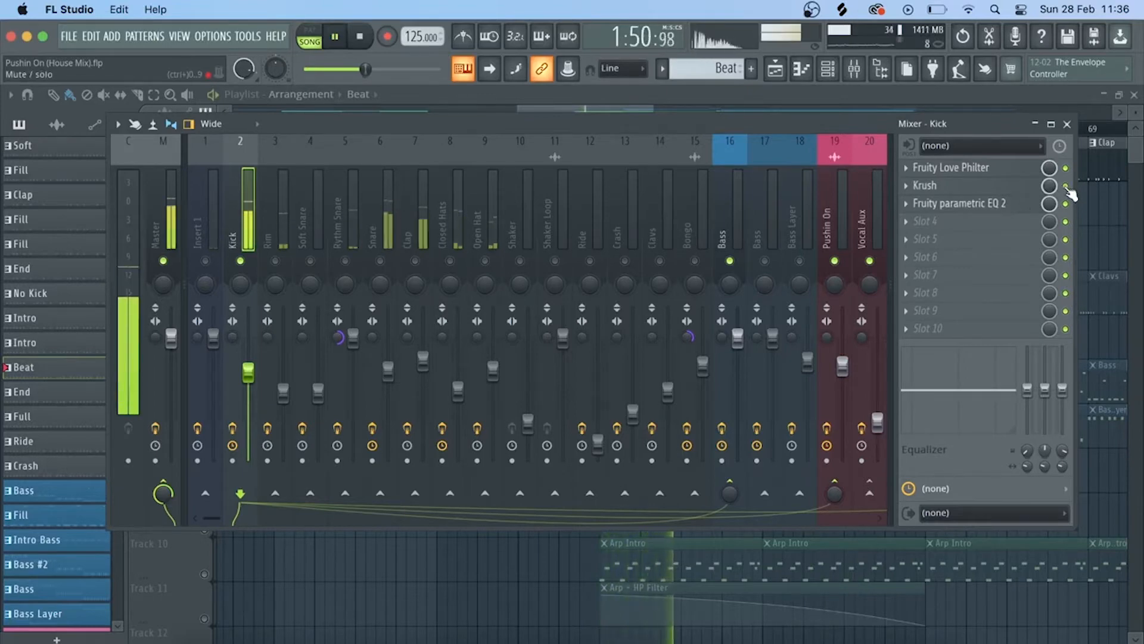
key(space)
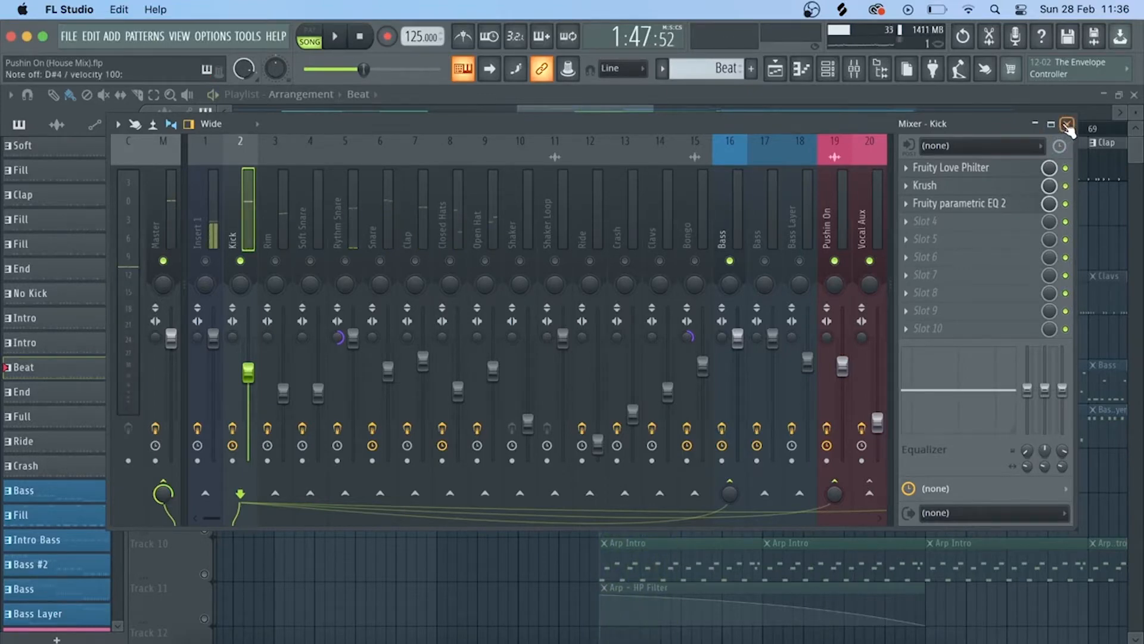
right_click(241, 261)
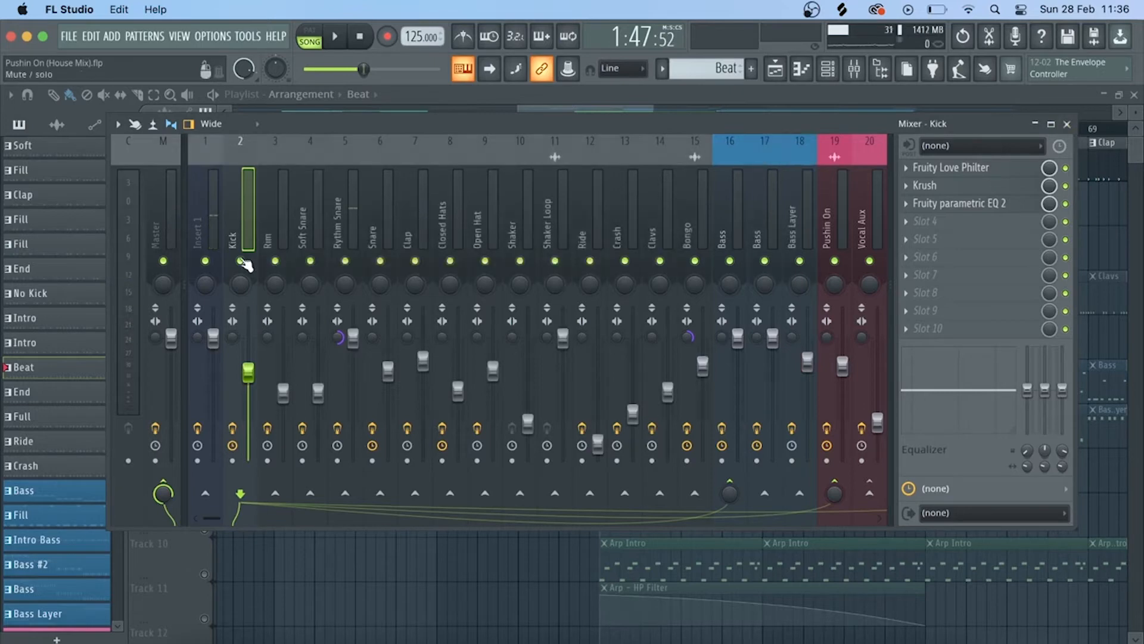
Step: Close the mixer, the channel rack and the Rythm Snare sampler window to reveal the playlist
click(1067, 124)
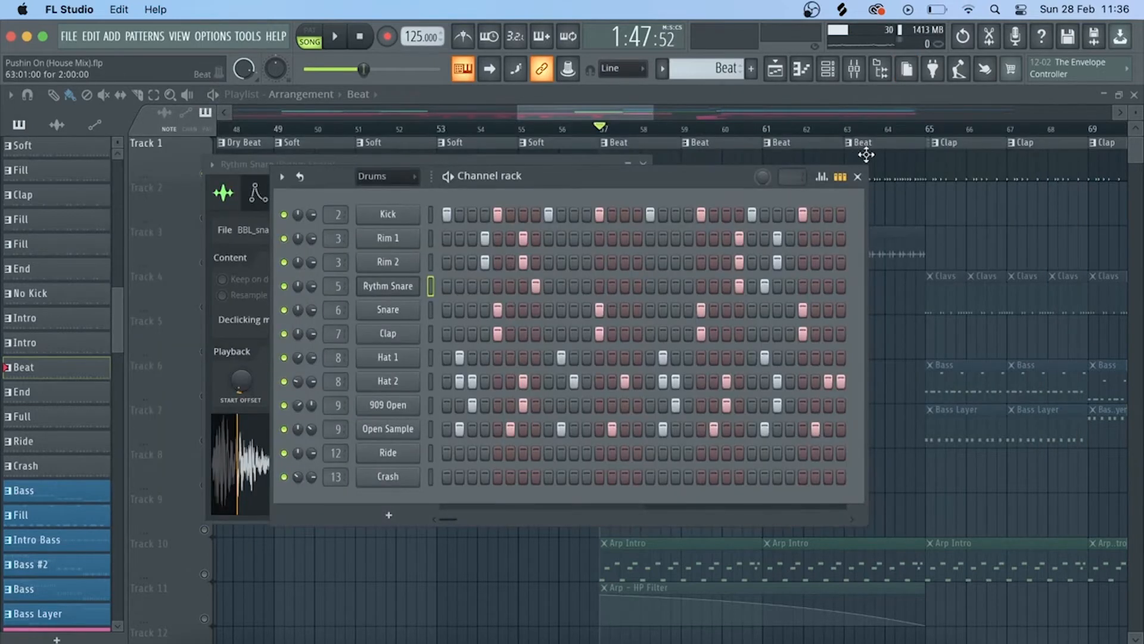
click(858, 176)
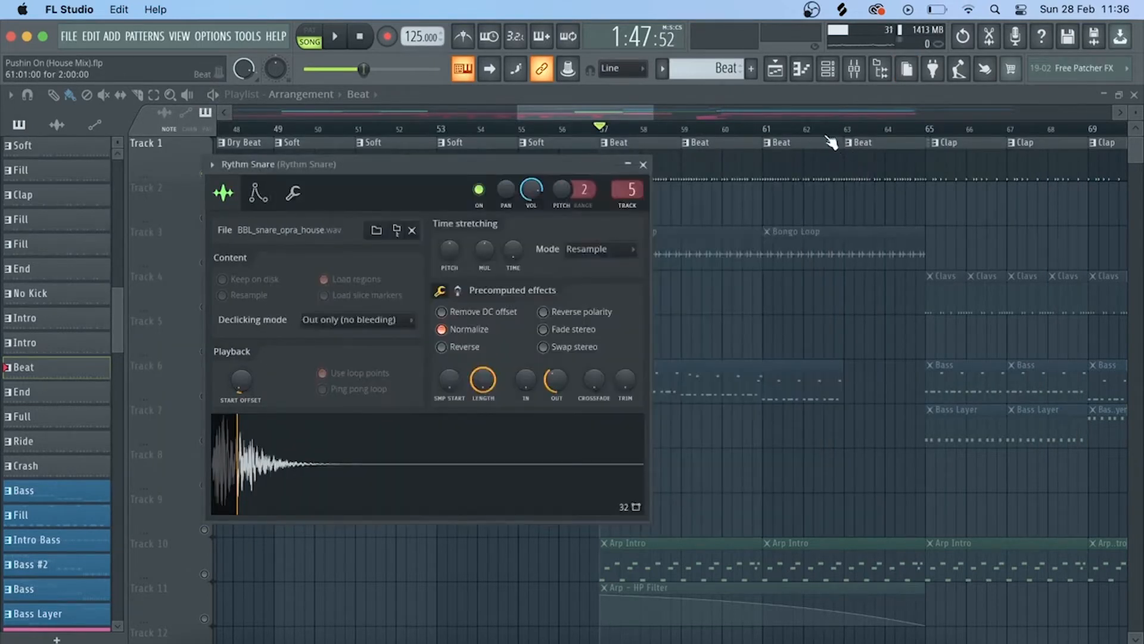
click(654, 165)
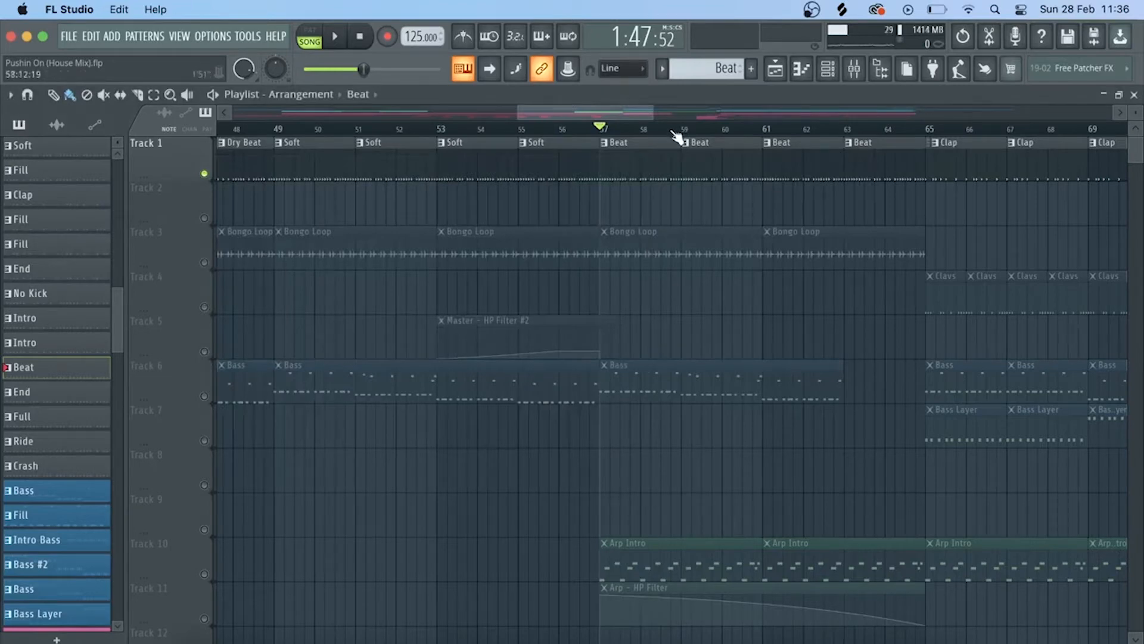
Step: Solo the Bongo Loop track in the playlist, audition it and look over its clips in the arrangement
right_click(204, 262)
key(space)
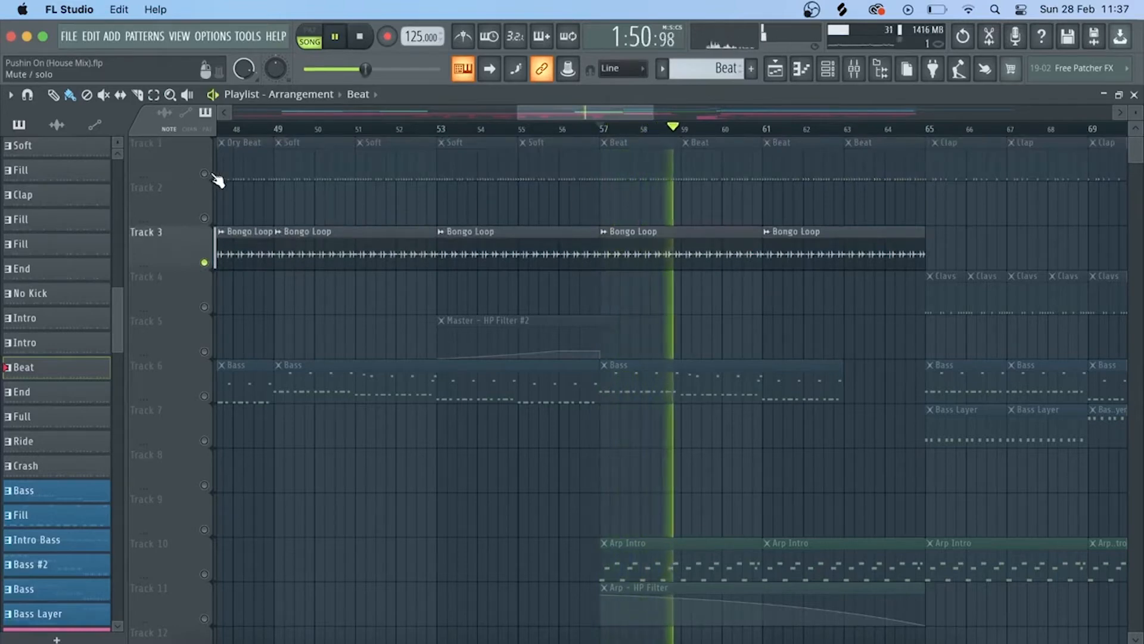
key(space)
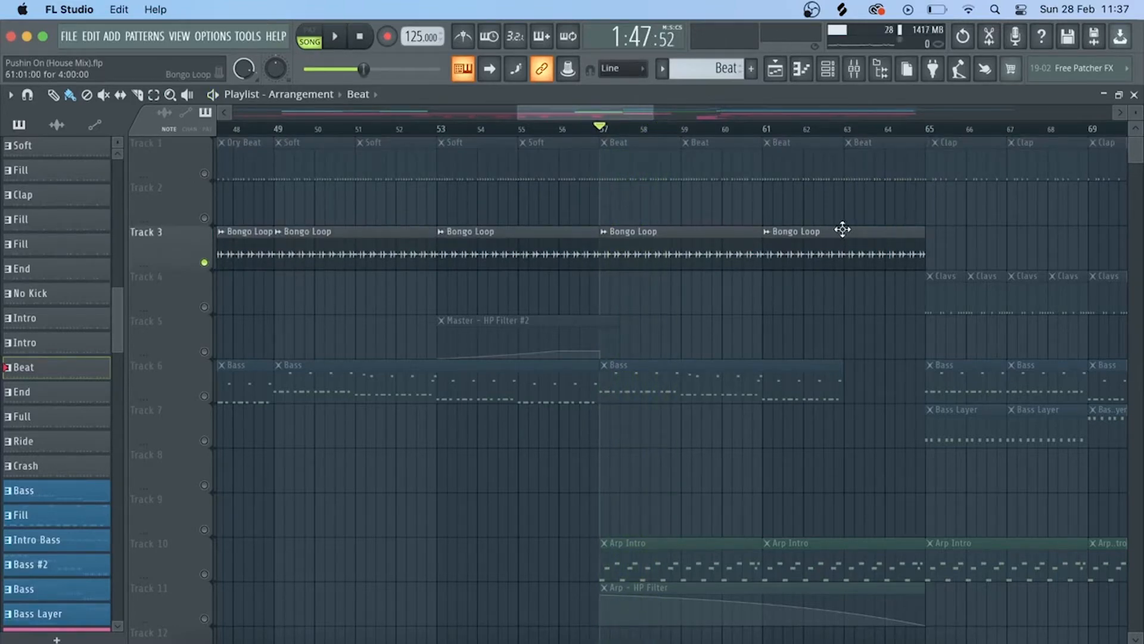
scroll(712, 132, down, 4)
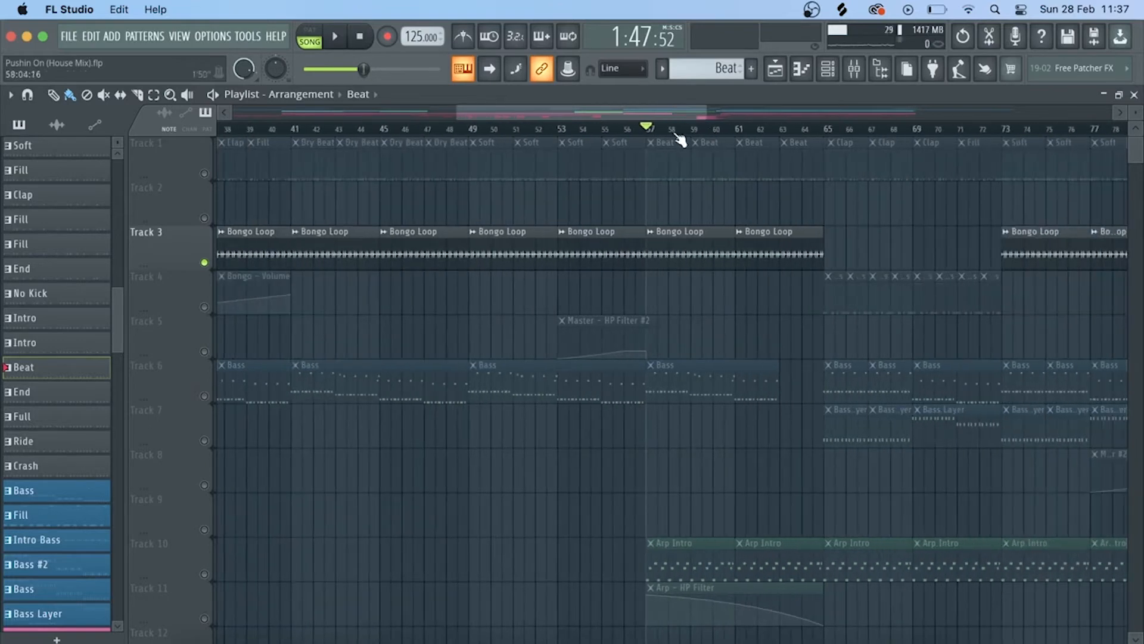
scroll(676, 132, up, 4)
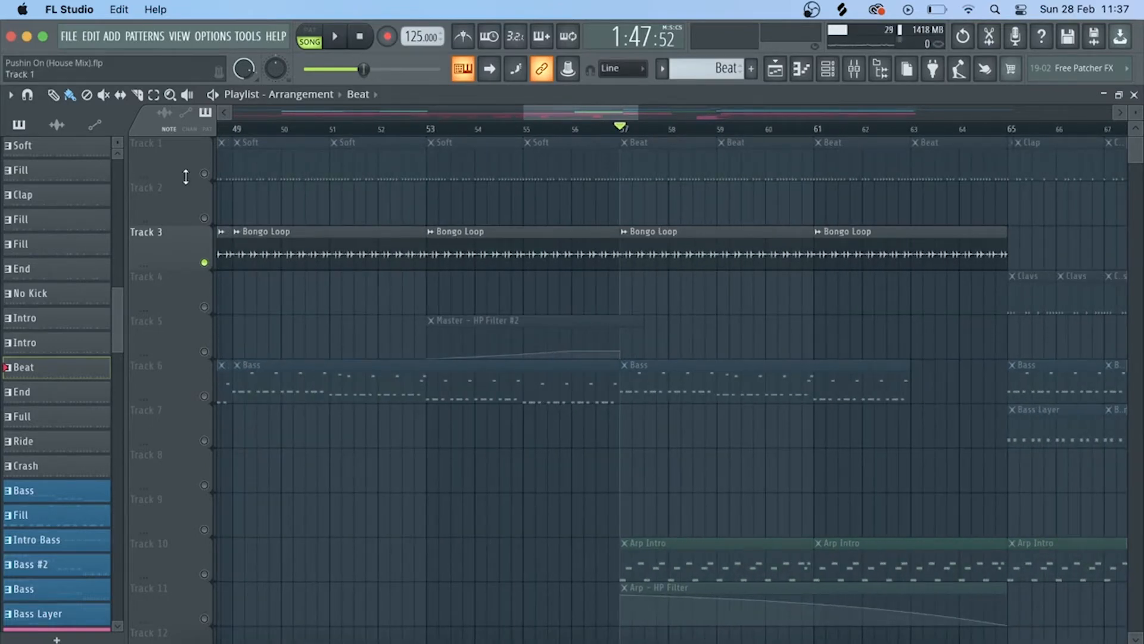
Step: Solo Track 1 and play it from bar 53, unmuting the Bongo Loop on Track 3 to hear both together
right_click(204, 173)
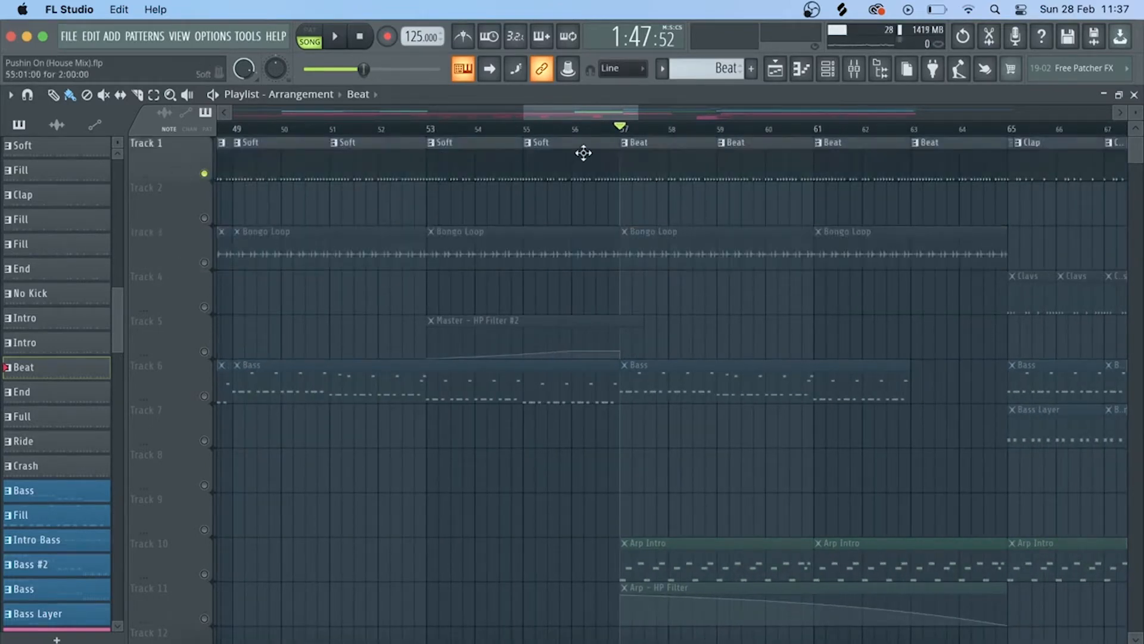
click(429, 132)
key(space)
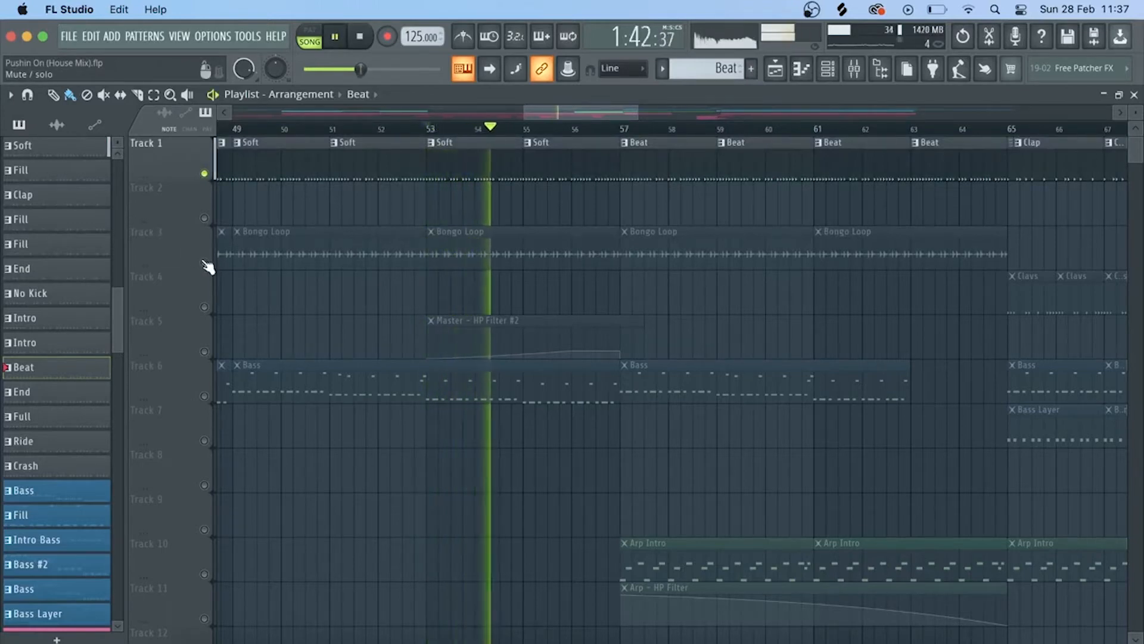
click(205, 262)
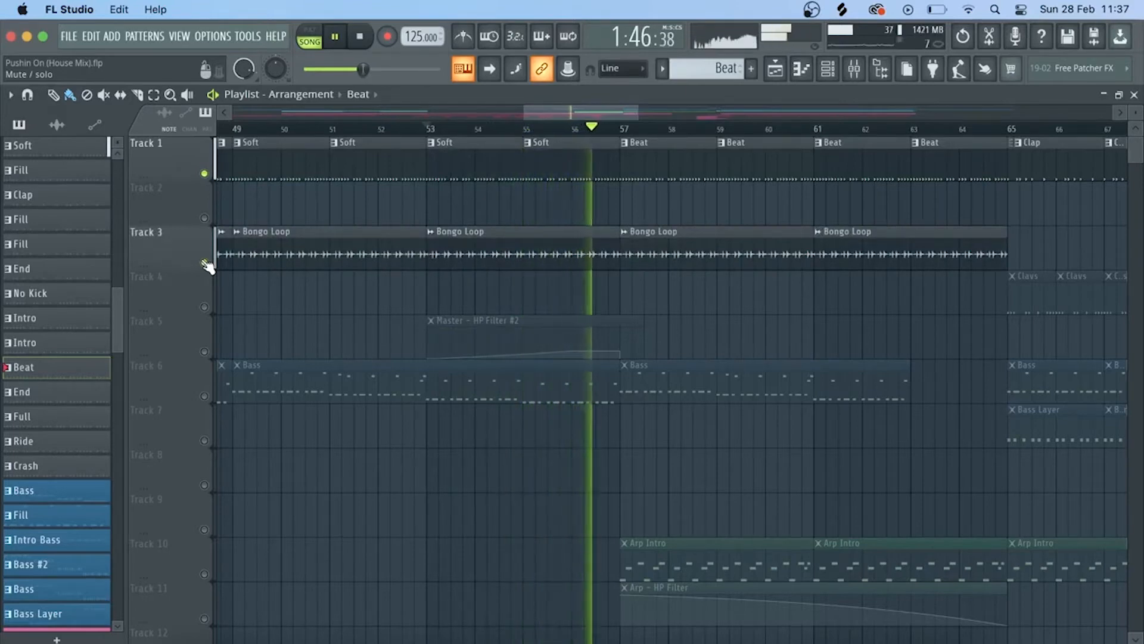
key(space)
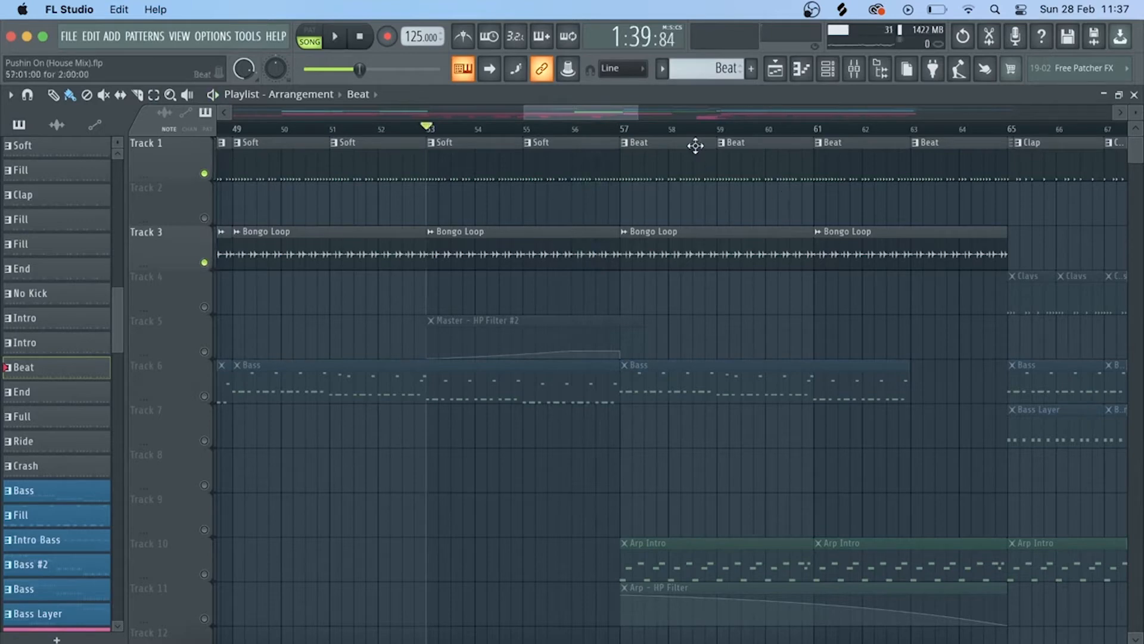
Step: Open the Clavs pattern, switch to pattern mode and audition it with its channel rack displayed
scroll(696, 137, down, 8)
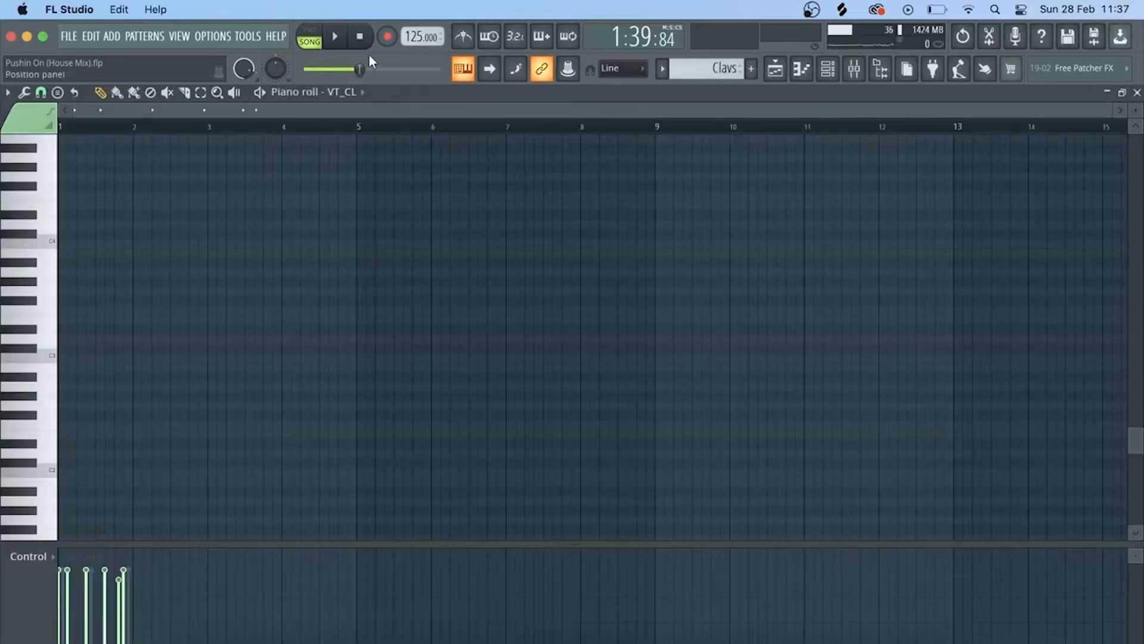
key(l)
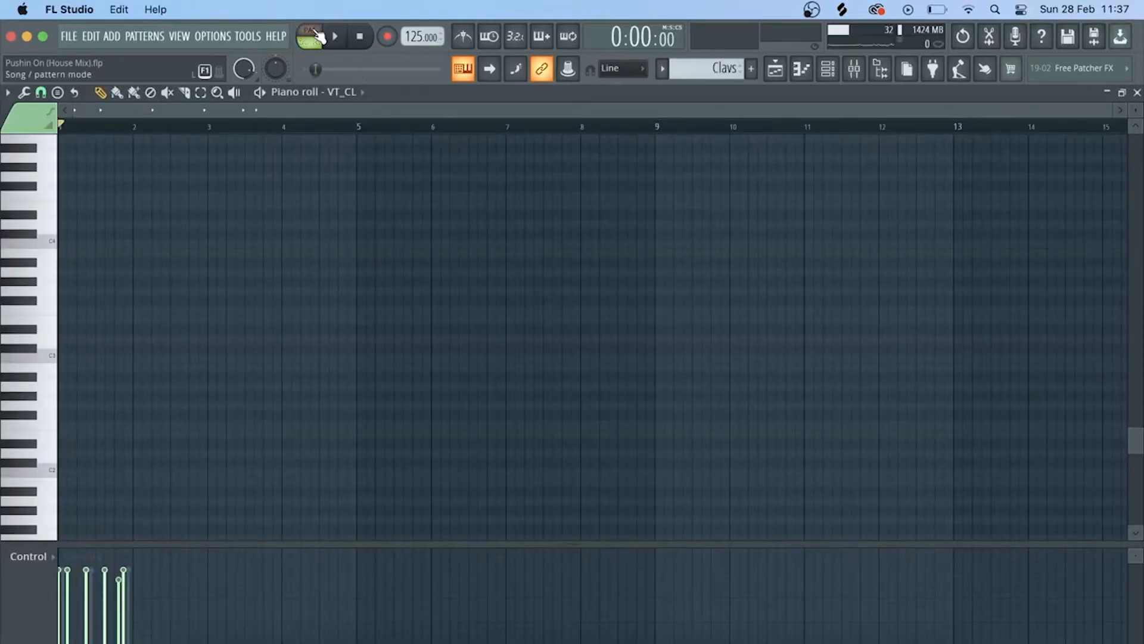
click(828, 69)
key(space)
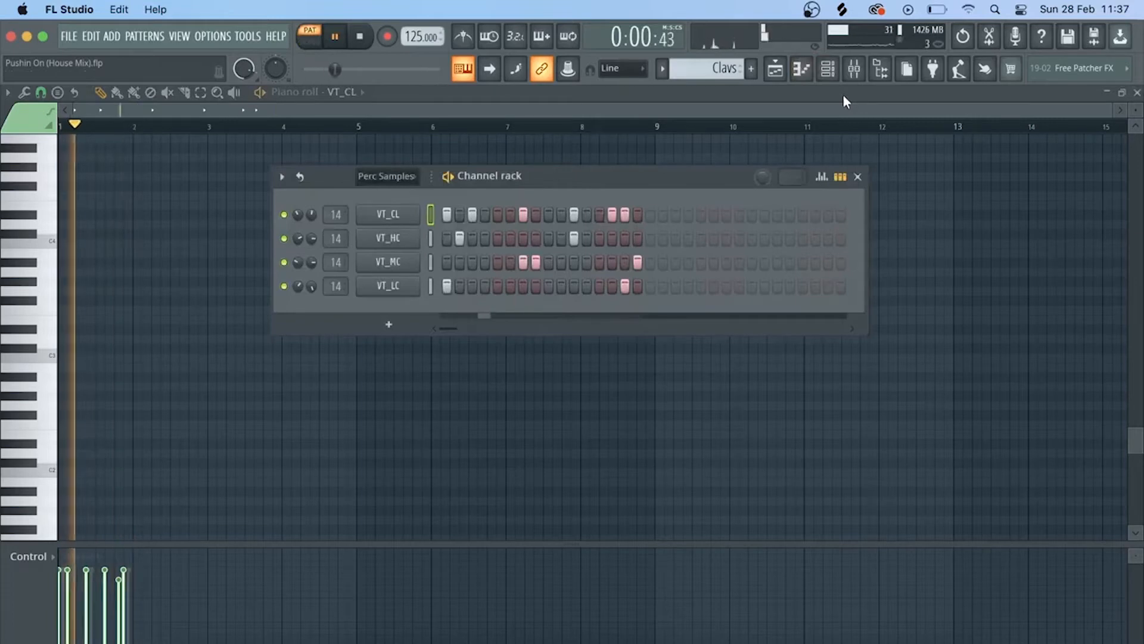
key(space)
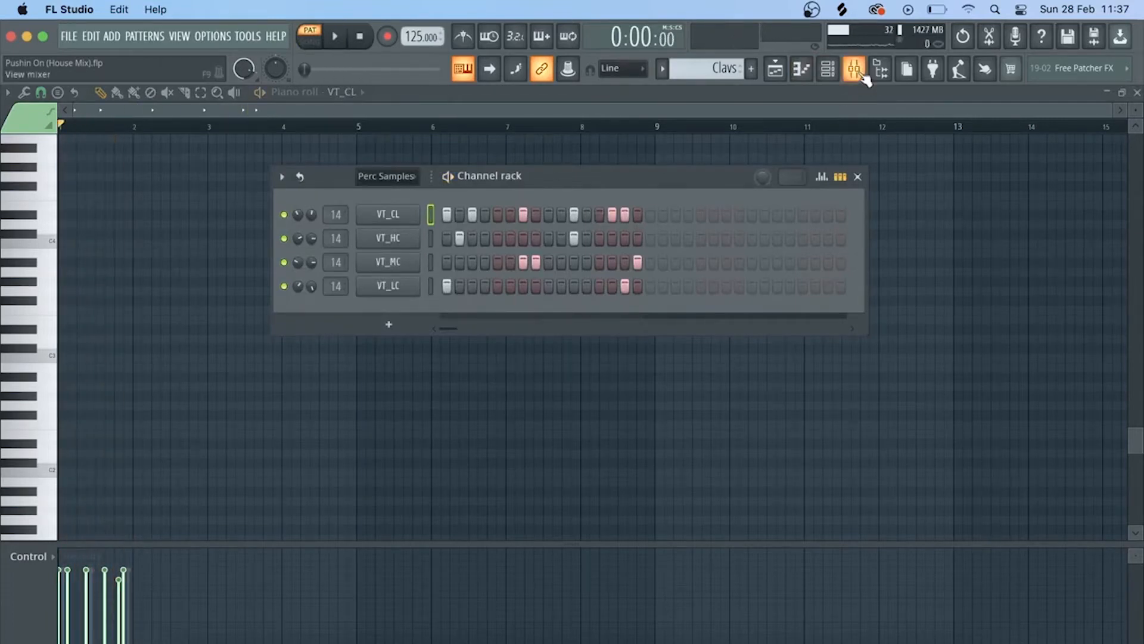
Step: Show the browser and expand the Vintage drum samples folder under Packs > Legacy > Drums
click(880, 69)
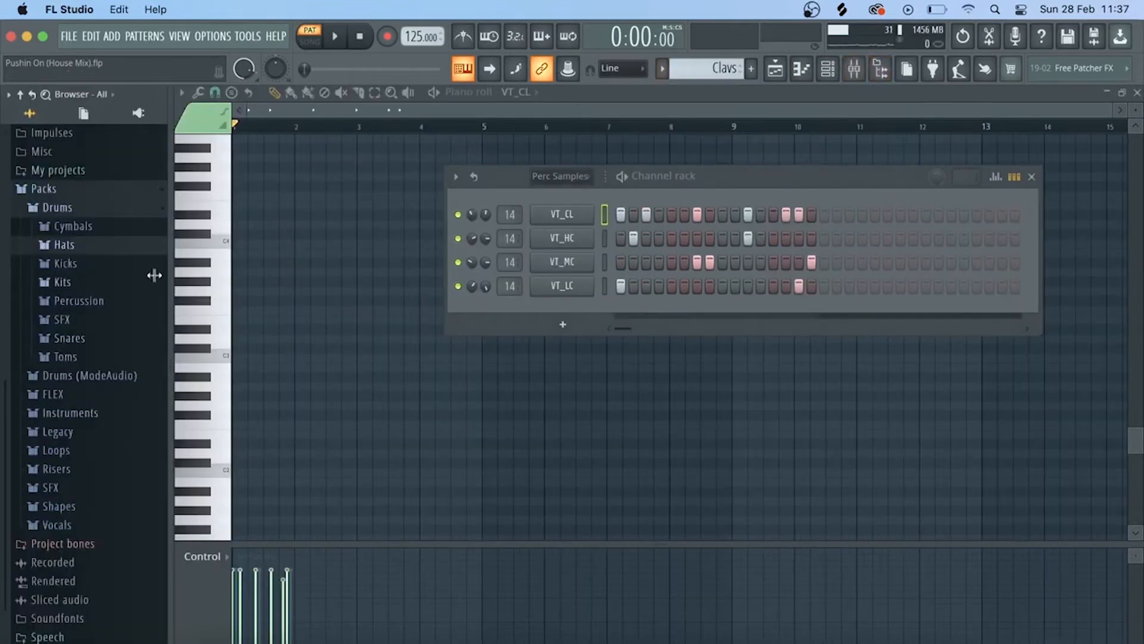
click(101, 212)
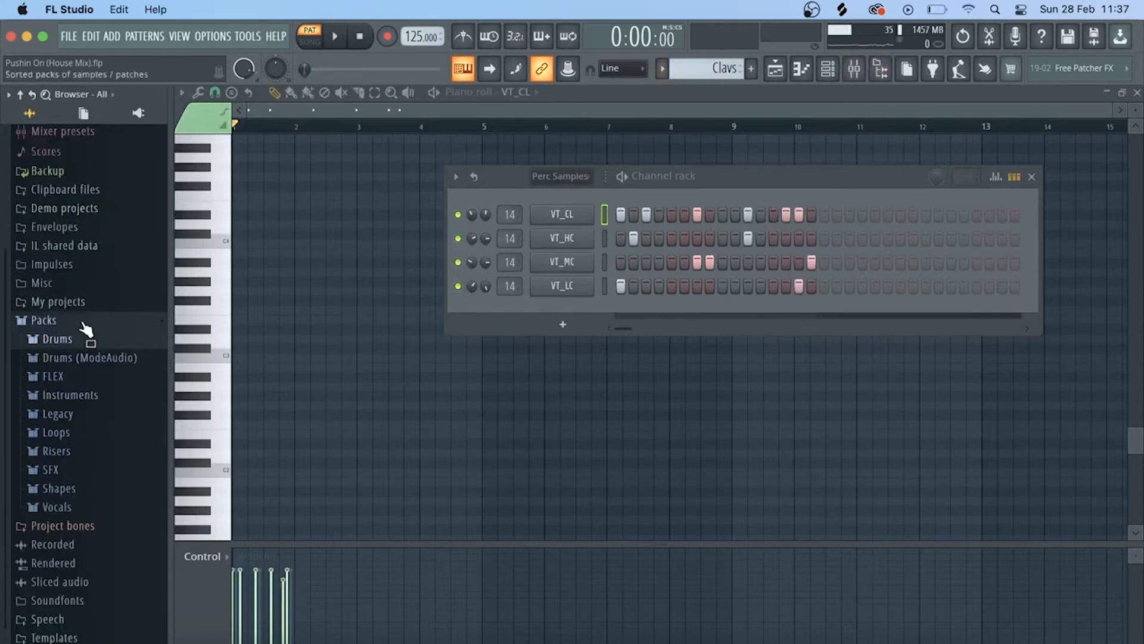
click(117, 414)
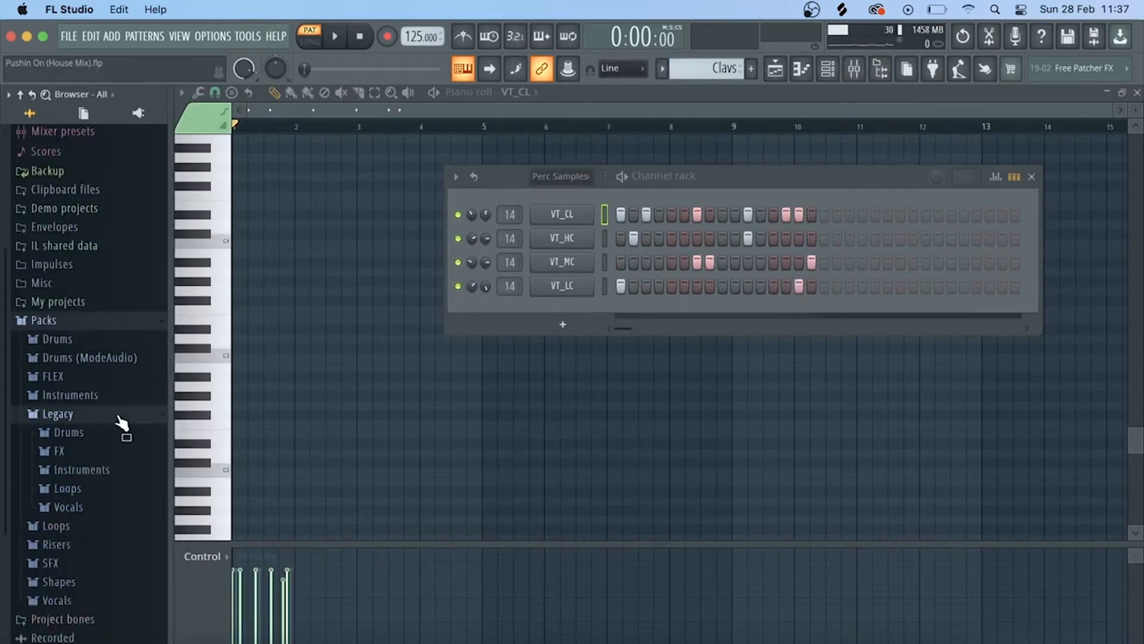
click(109, 440)
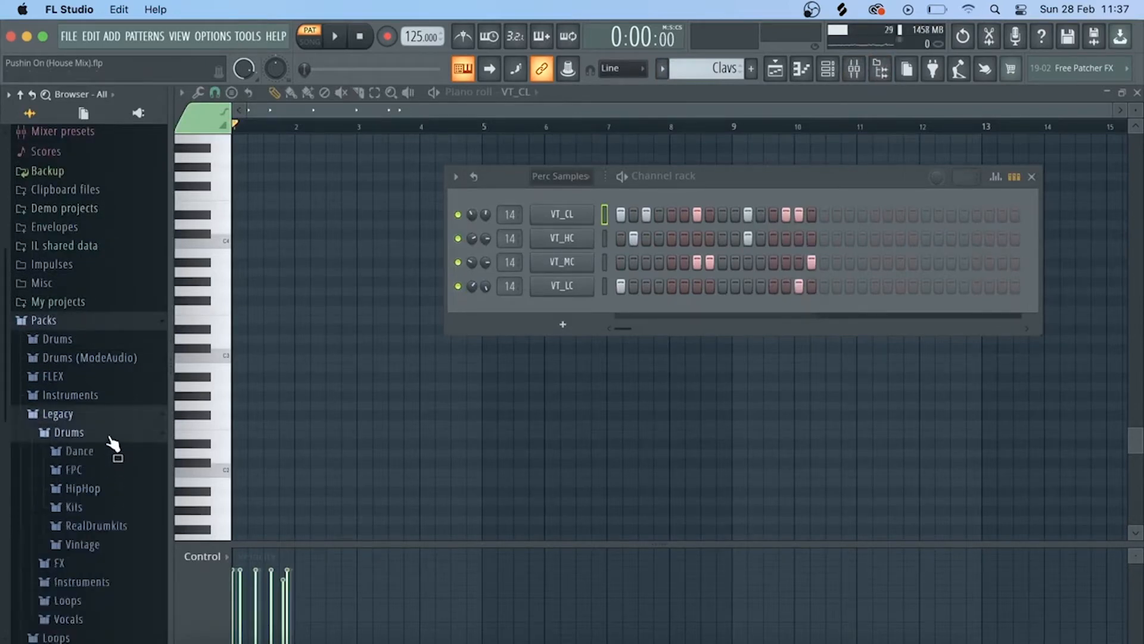
click(107, 545)
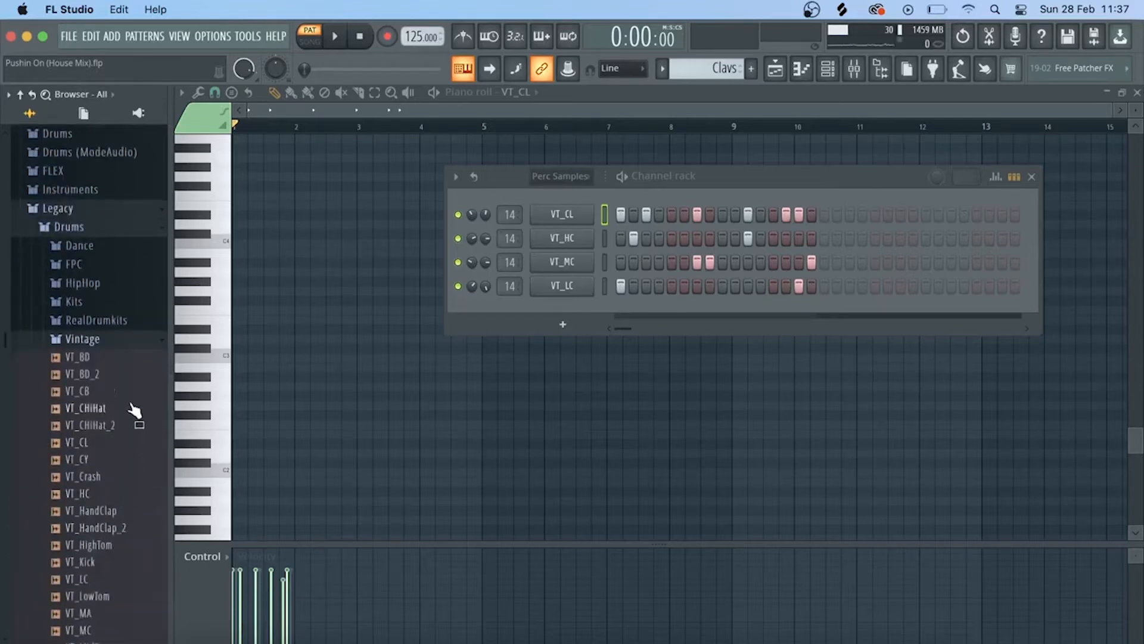
Step: Preview the VT_CL, VT_HC and VT_LC samples, and collapse the Vintage and Legacy folders
click(99, 444)
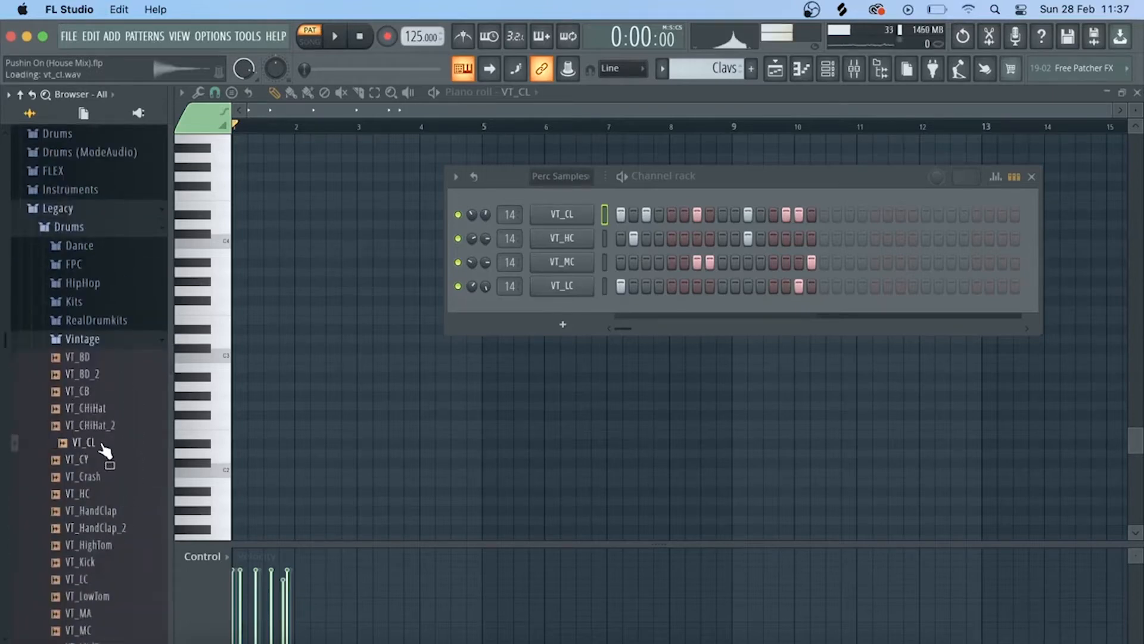
click(106, 495)
click(108, 579)
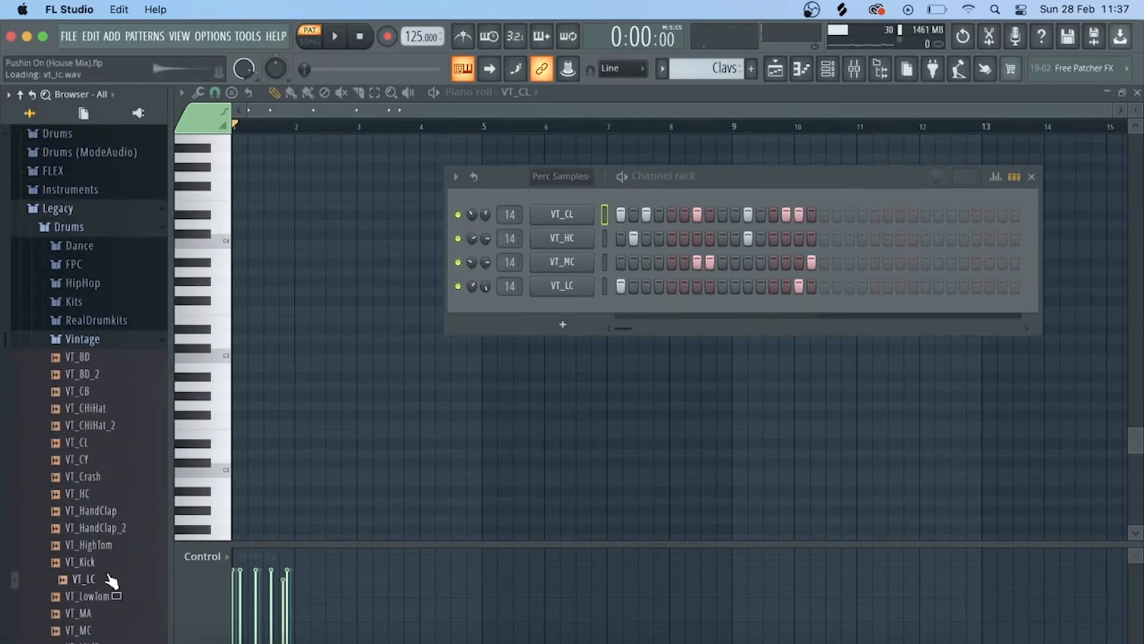
click(114, 340)
click(103, 211)
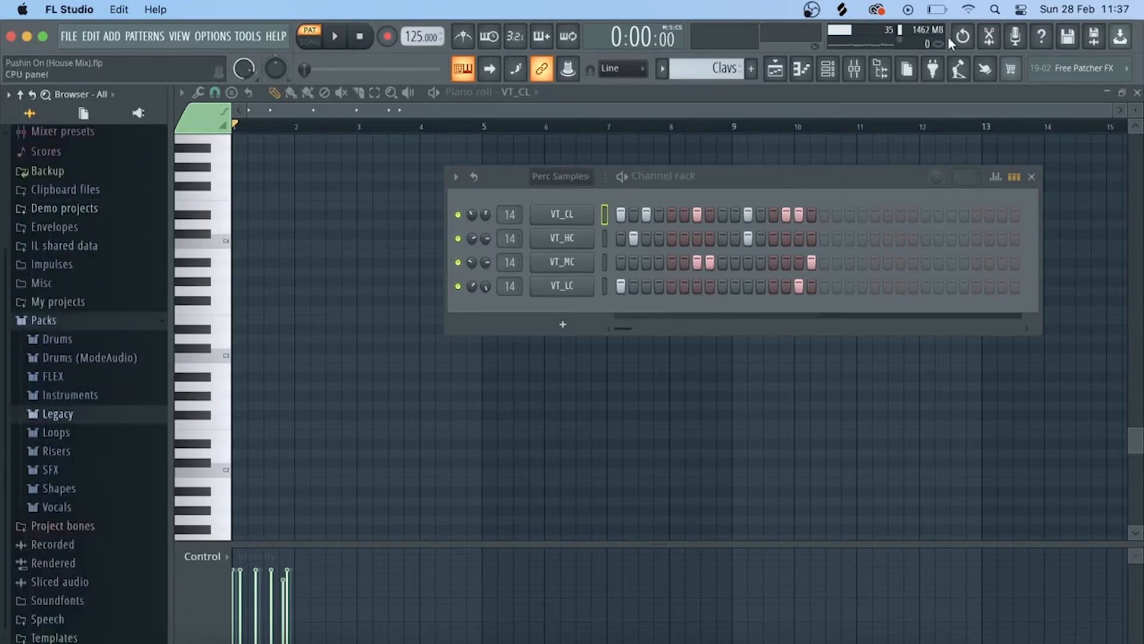
Step: Open the mixer, select the Clavs track and reposition the mixer window so its effect slots are fully visible
click(854, 69)
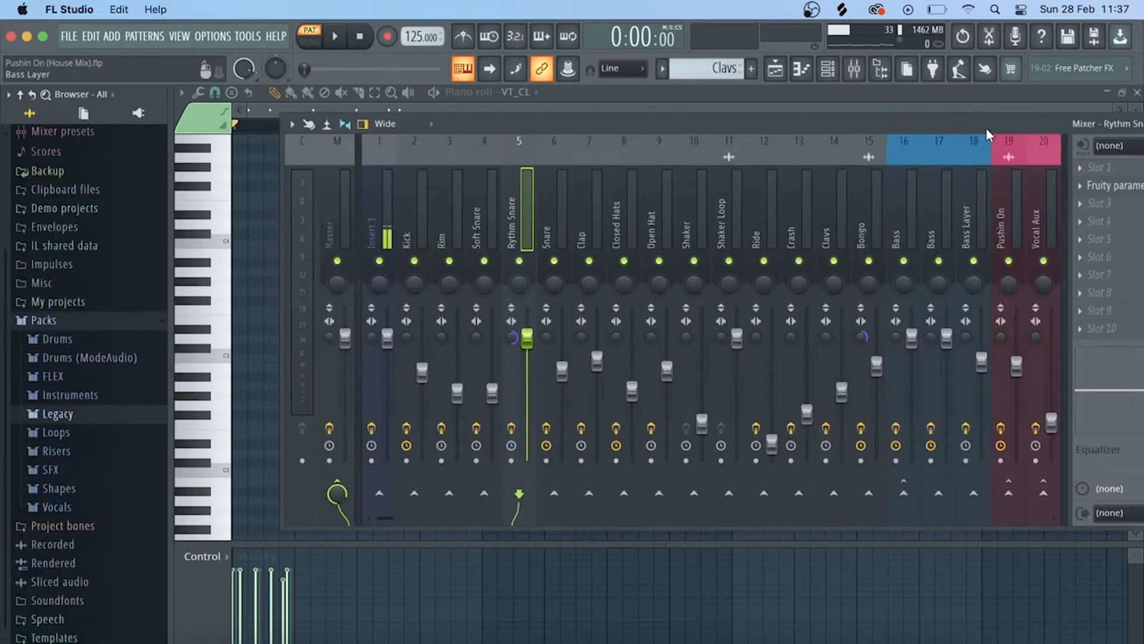
drag(978, 124, 892, 130)
click(741, 237)
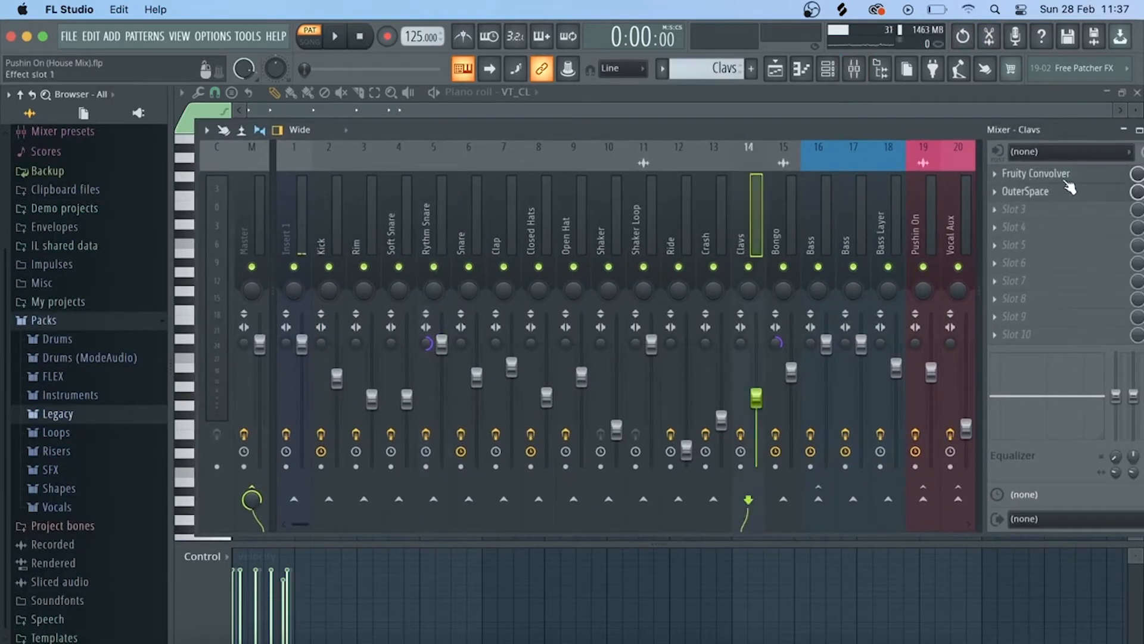
drag(933, 136, 782, 131)
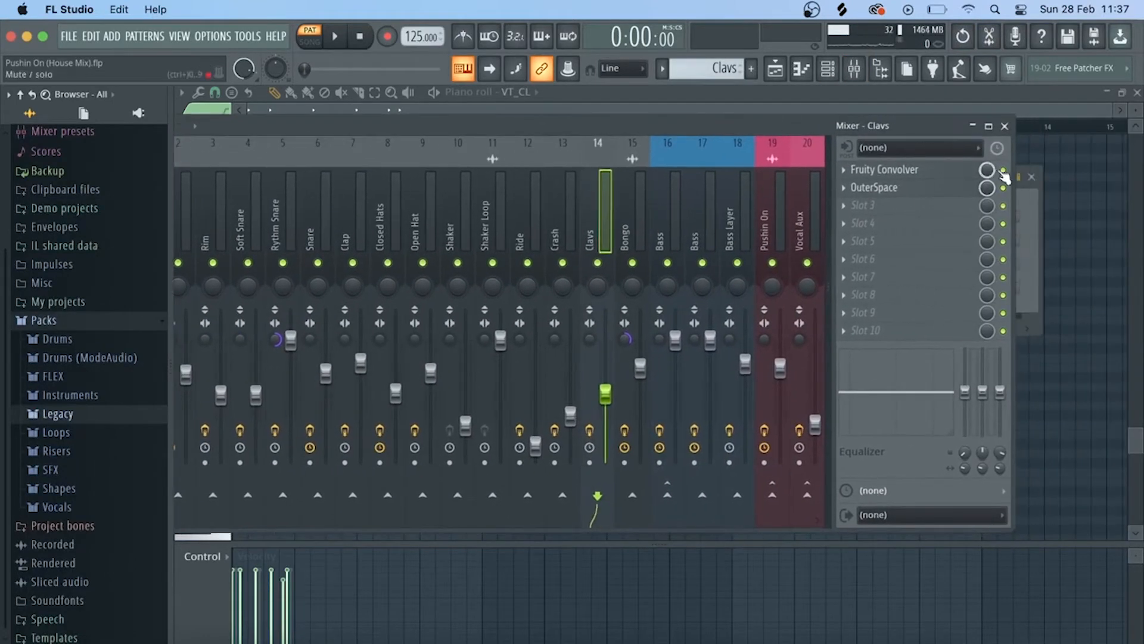
Step: Audition the clavs with Fruity Convolver and OuterSpace bypassed and enabled, and close the mixer and channel rack
key(space)
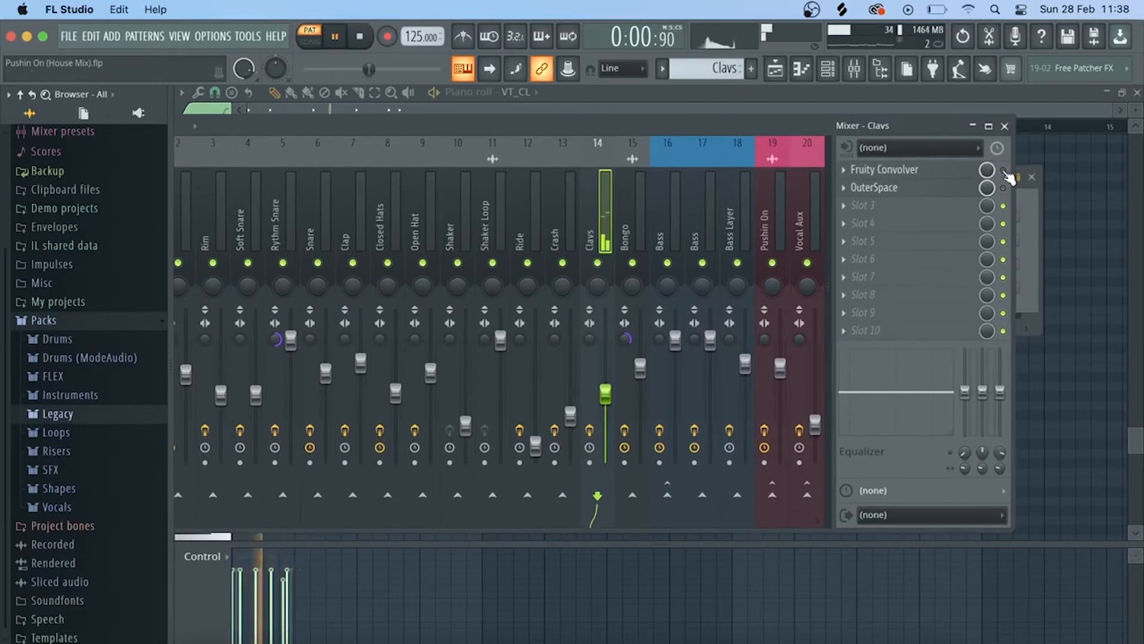
key(space)
key(space)
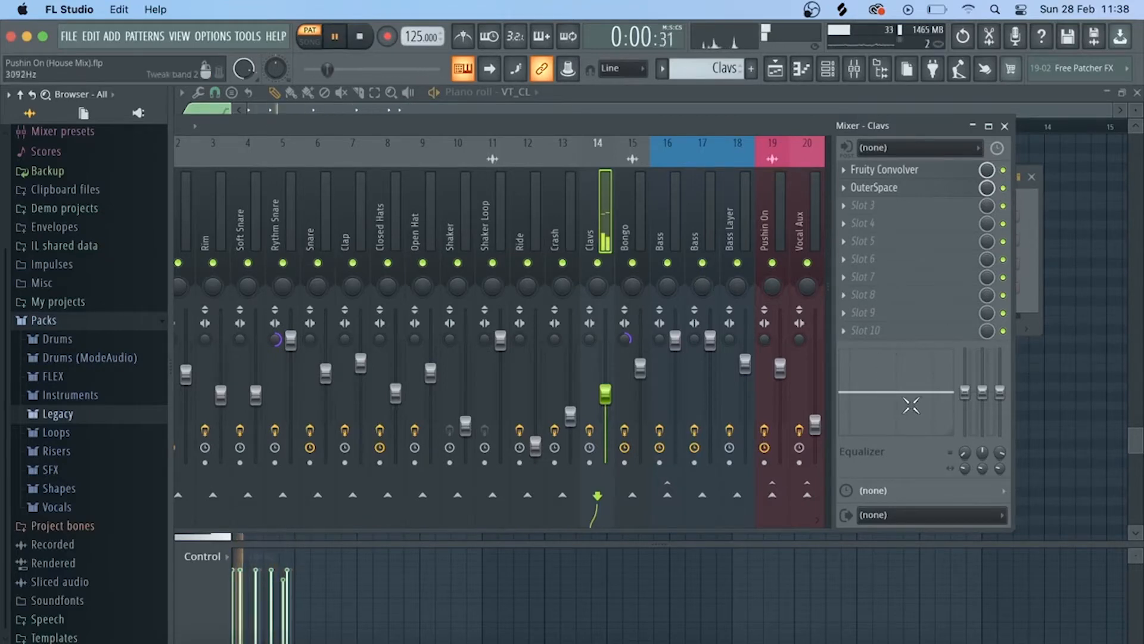
key(space)
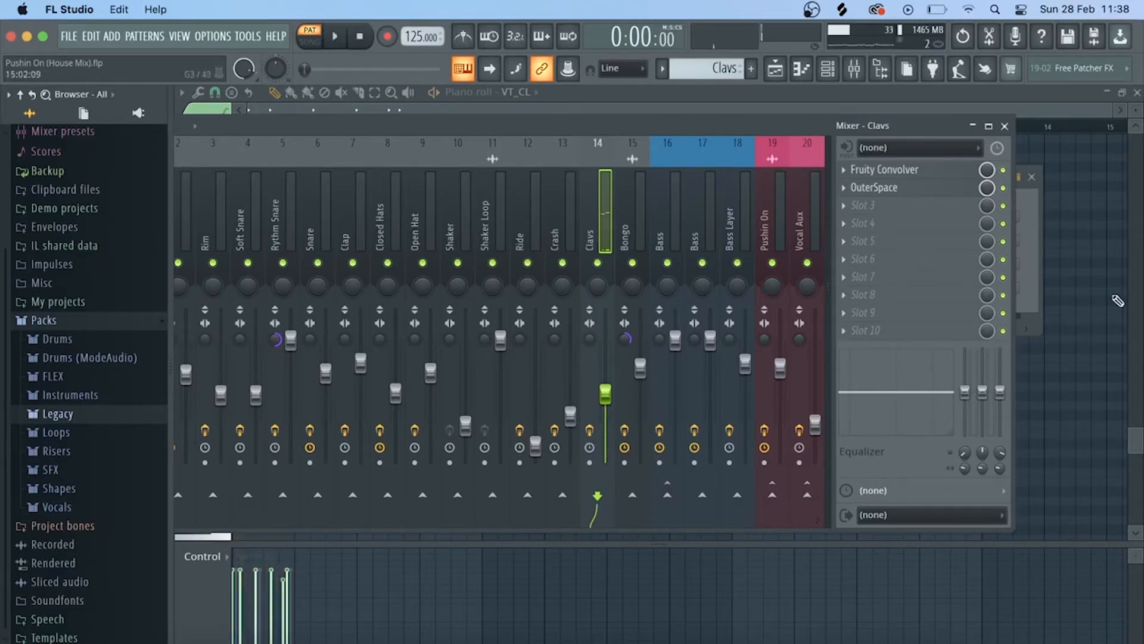
click(1005, 126)
click(1032, 176)
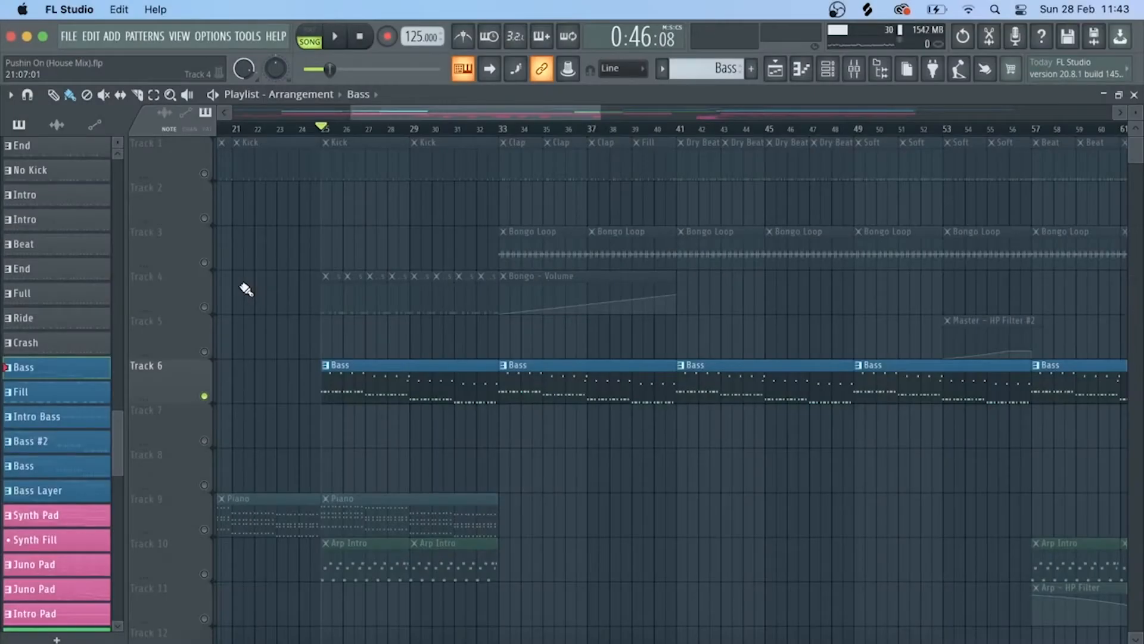
Step: Audition the soloed bass track from bar 25, and open the Bass pattern in the piano roll to examine its notes
key(space)
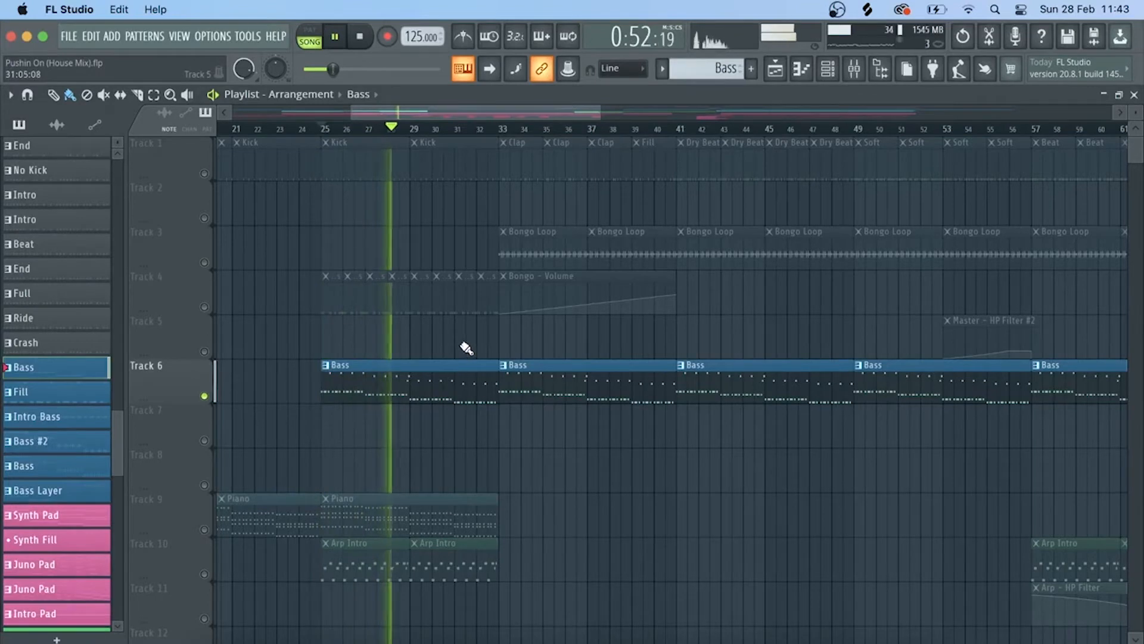
key(space)
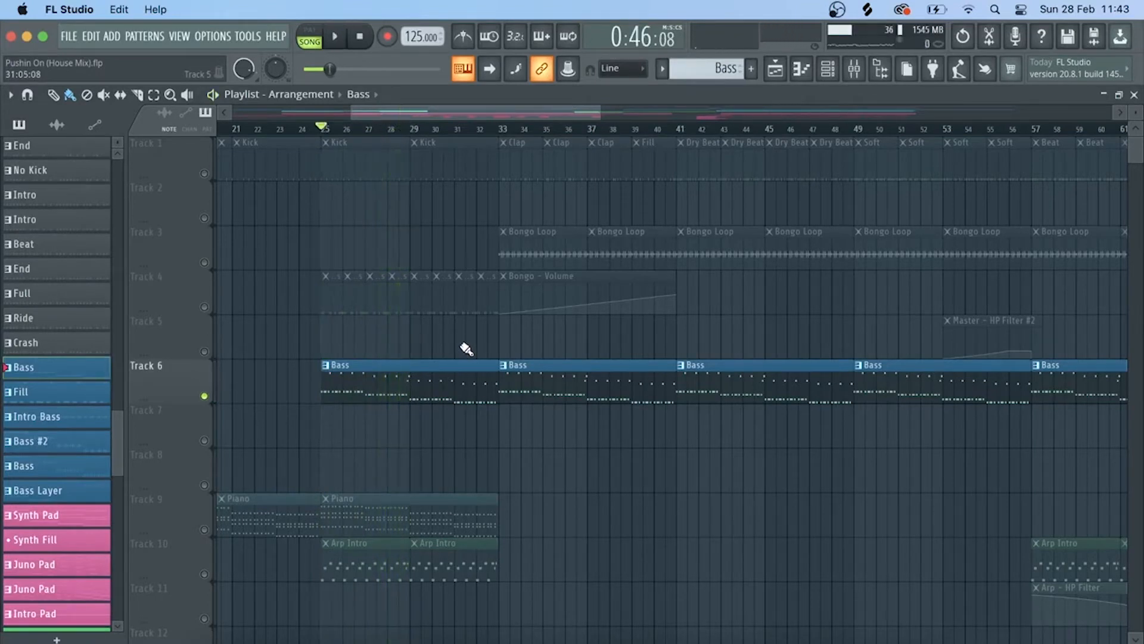
double_click(344, 388)
scroll(385, 104, right, 10)
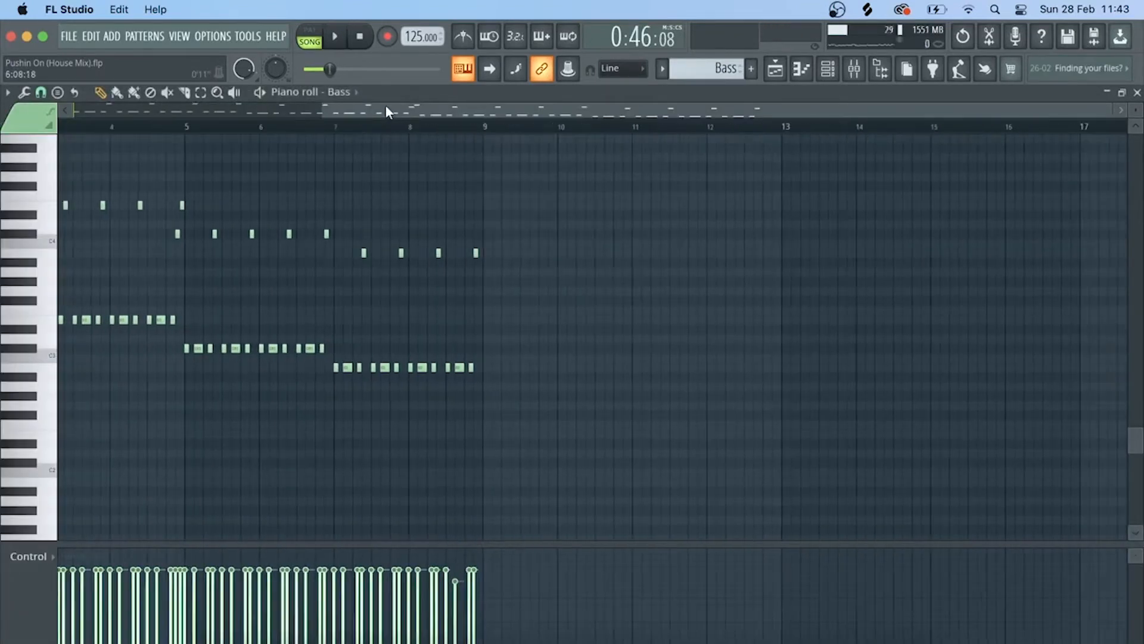
scroll(141, 117, left, 10)
scroll(96, 136, up, 5)
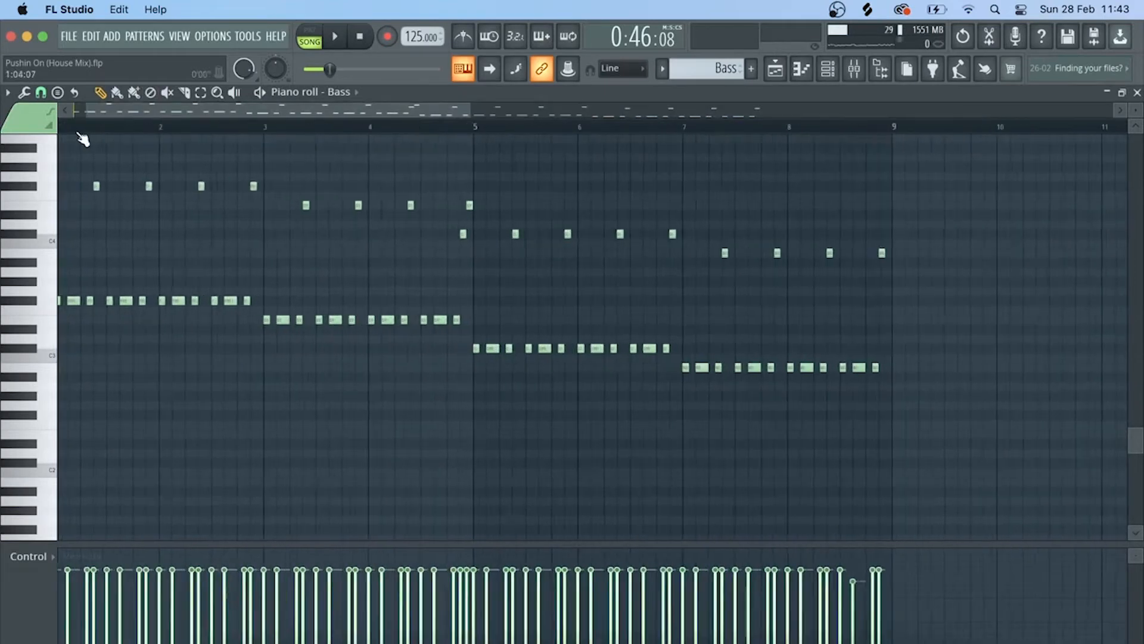
Step: Open the Bass channel's TAL-U-NO-LX synth, audition it with Chorus I switched on, and close the synth
click(827, 68)
click(376, 219)
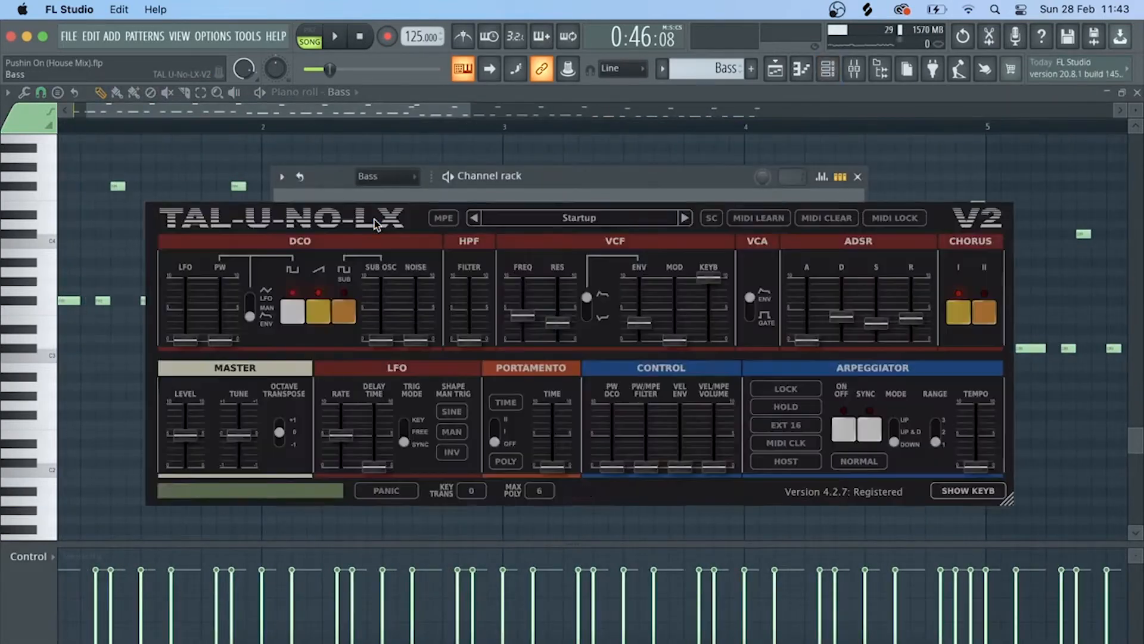
drag(510, 195, 517, 166)
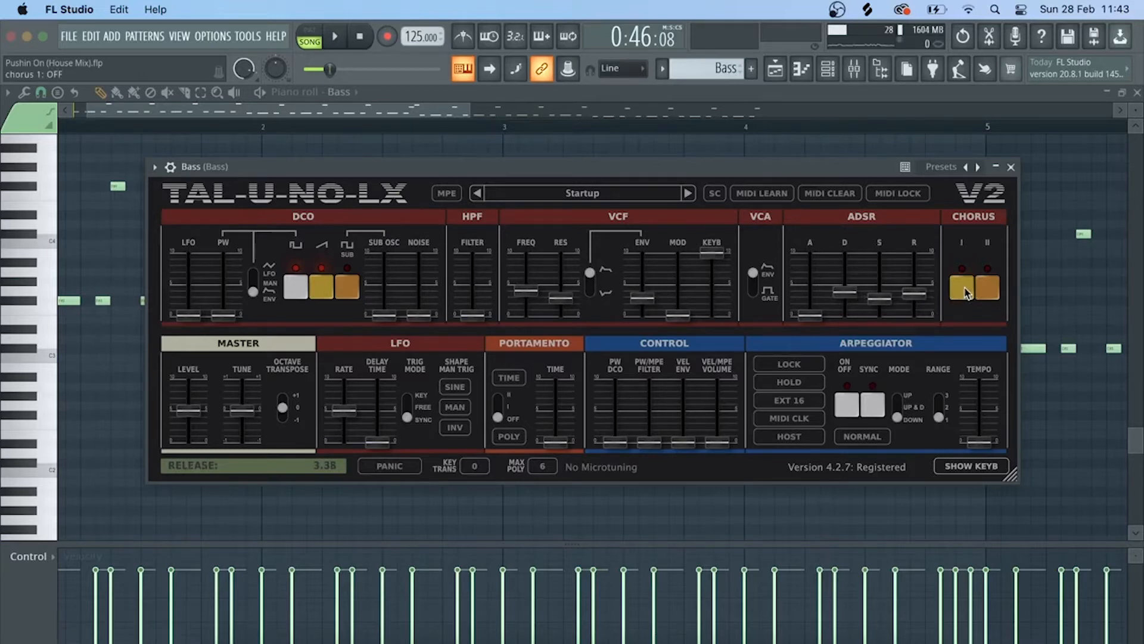
click(965, 289)
key(space)
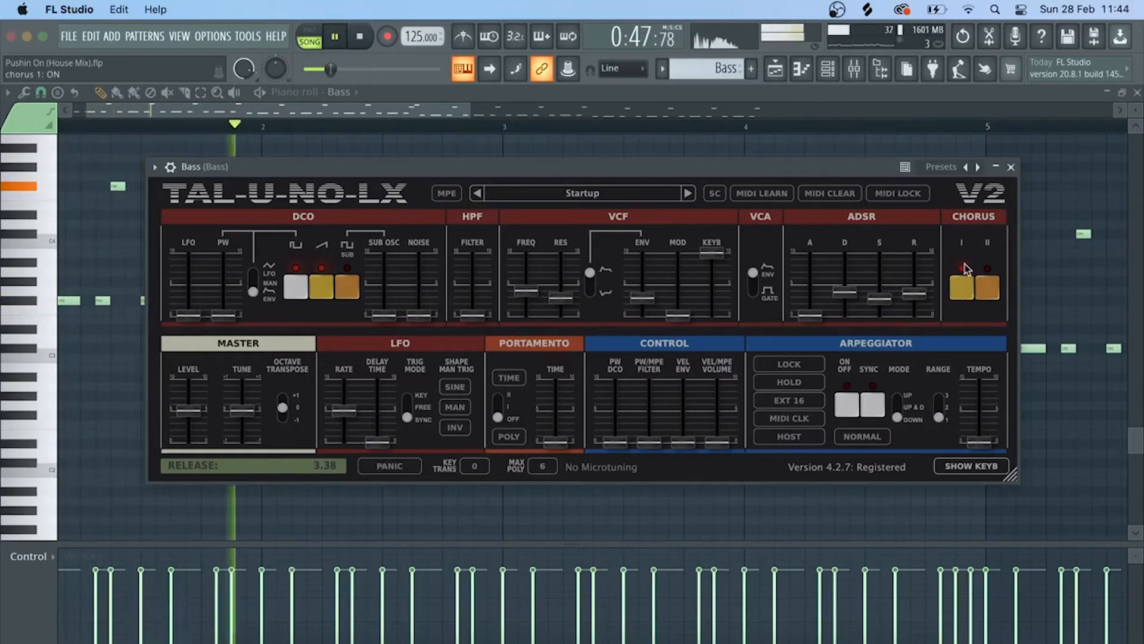
key(space)
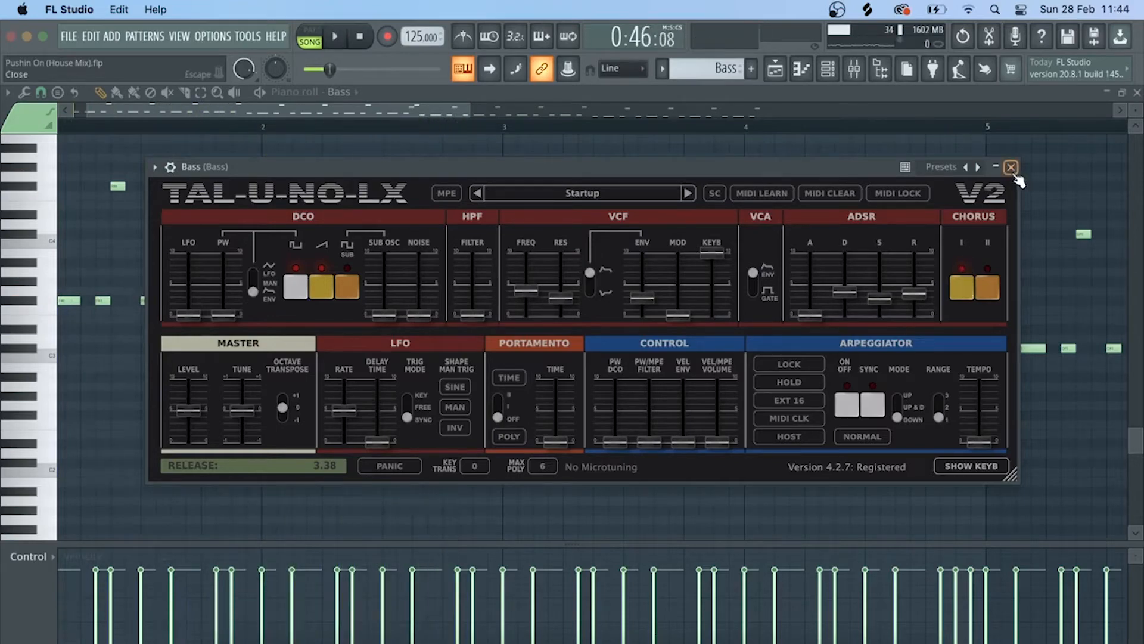
click(1012, 169)
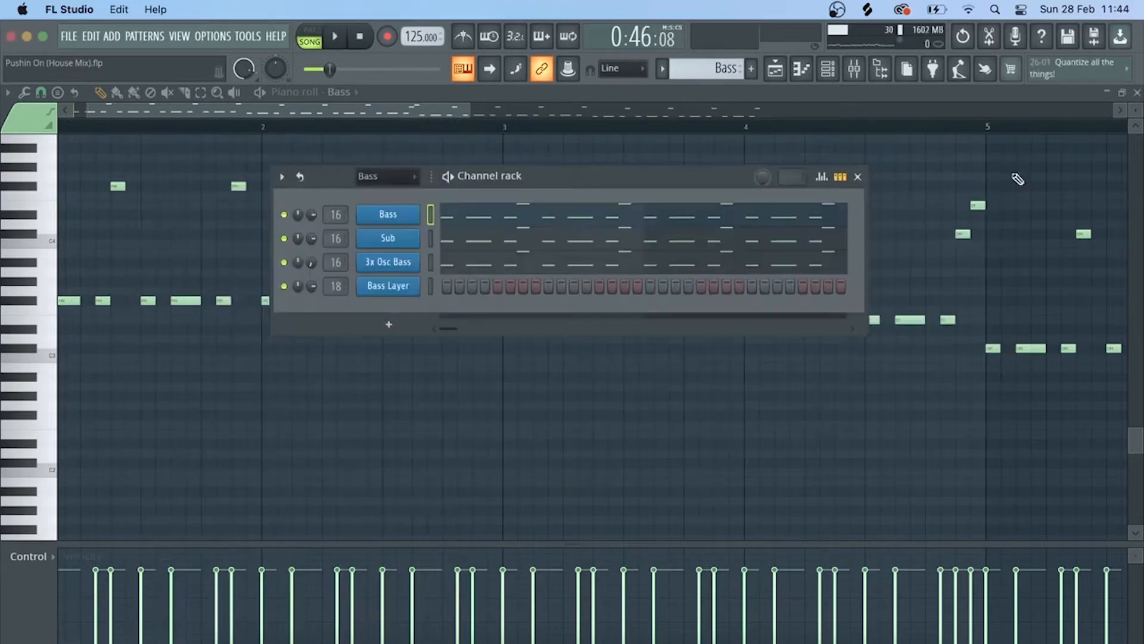
Step: Open the Sub channel's synth with the channel rack moved above it, and audition the pattern with the Bass channel muted
click(406, 244)
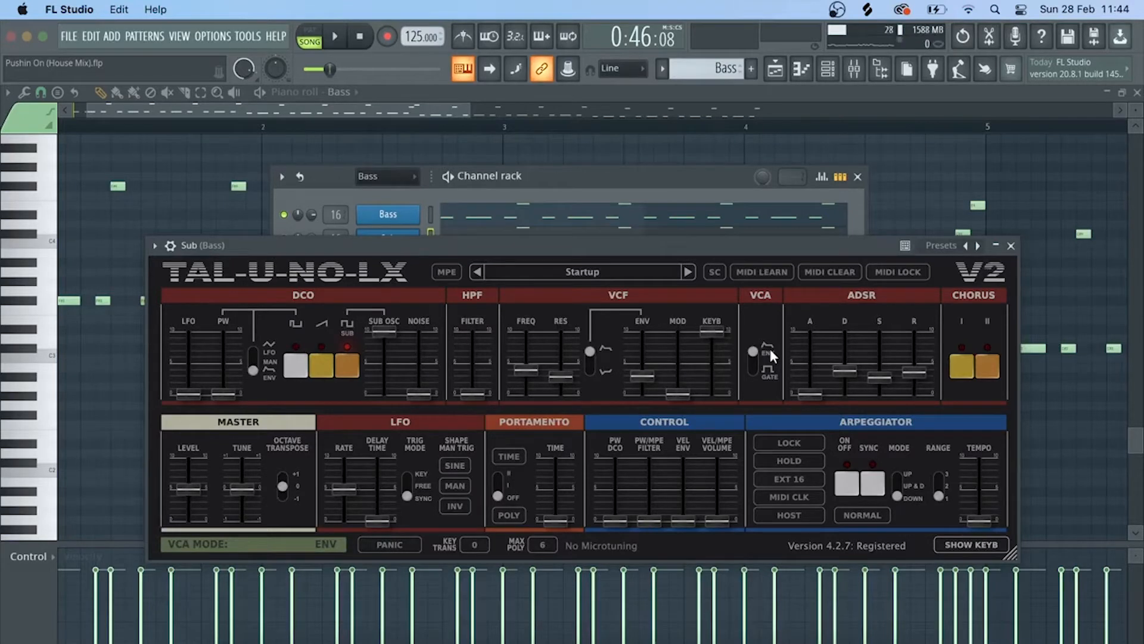
drag(646, 175, 639, 149)
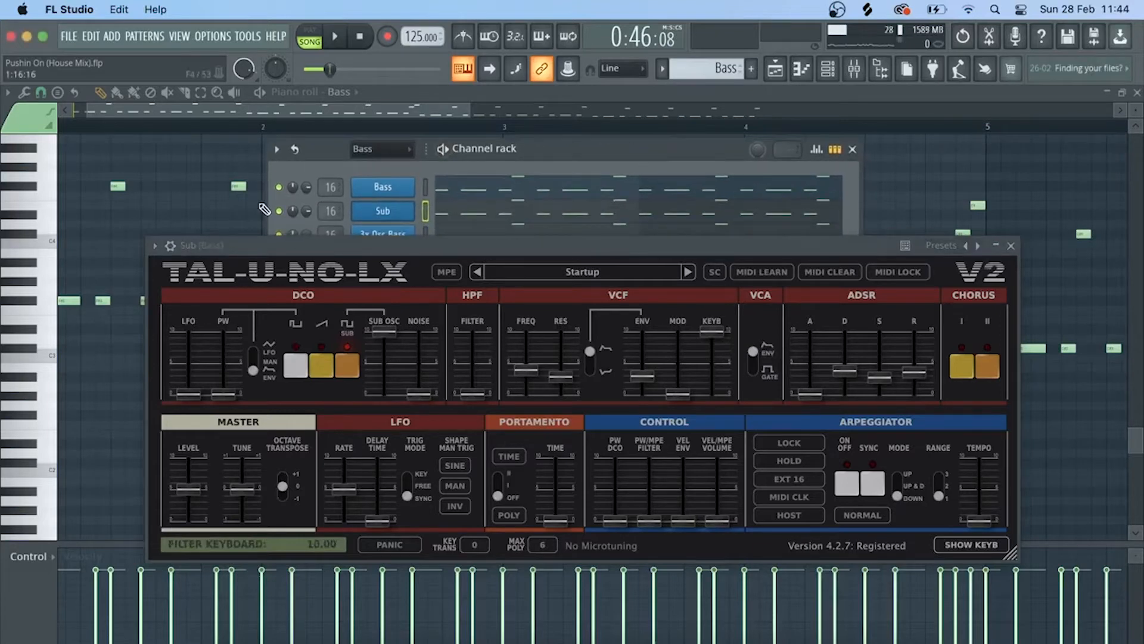
key(space)
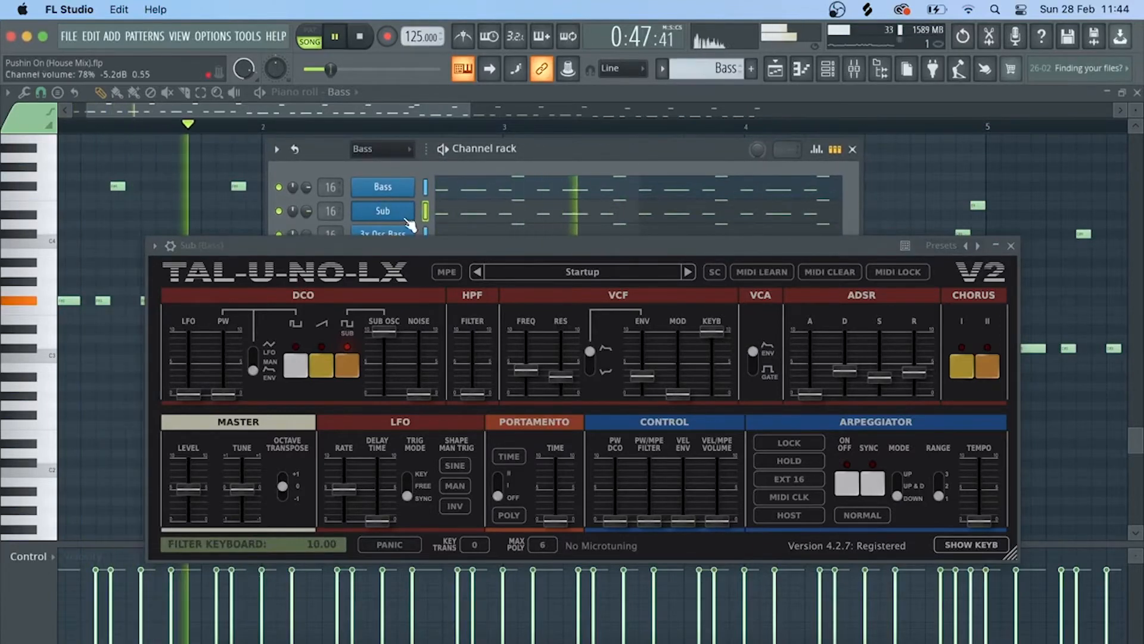
click(279, 187)
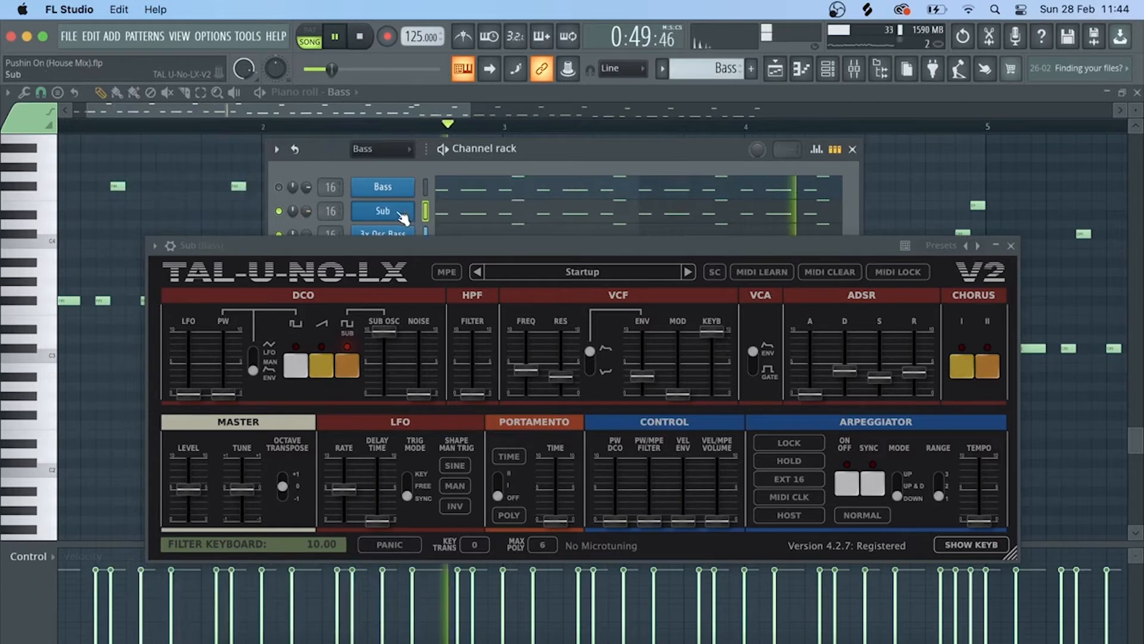
key(space)
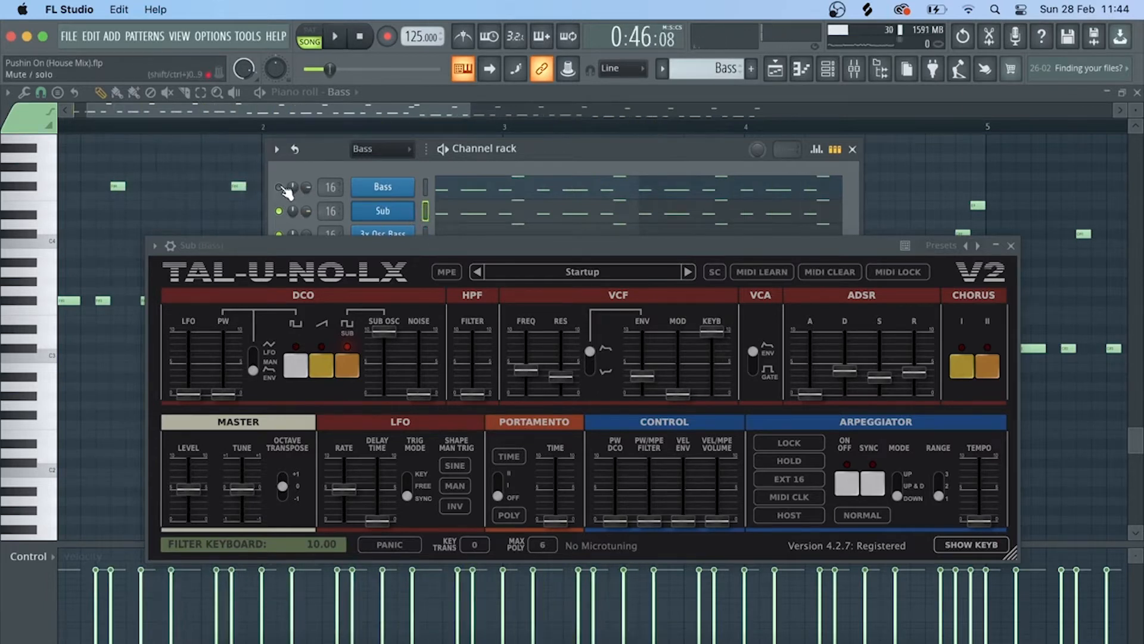
Step: Close the Sub synth and examine Fruity parametric EQ 2 and Fruity Limiter on the Bass mixer track
click(854, 68)
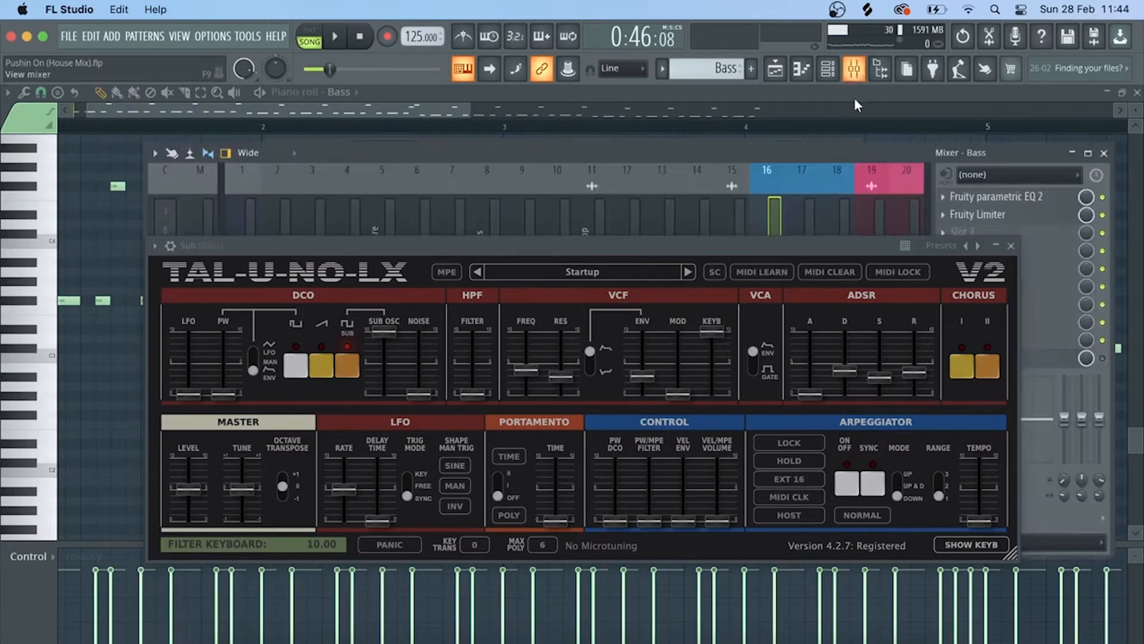
click(1012, 245)
click(1034, 199)
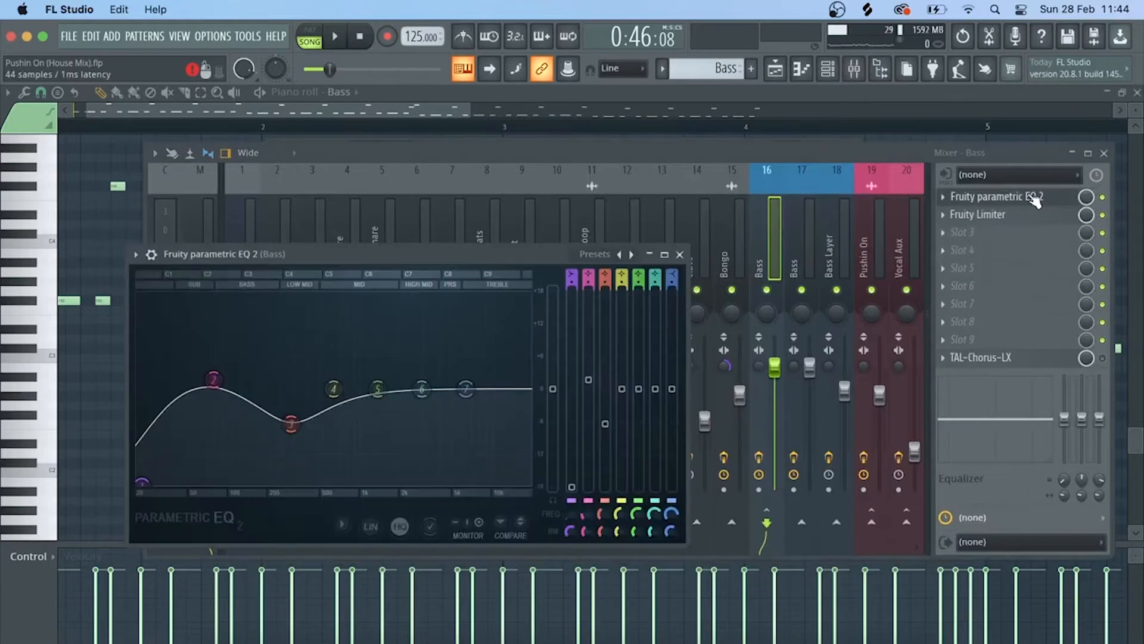
click(1023, 215)
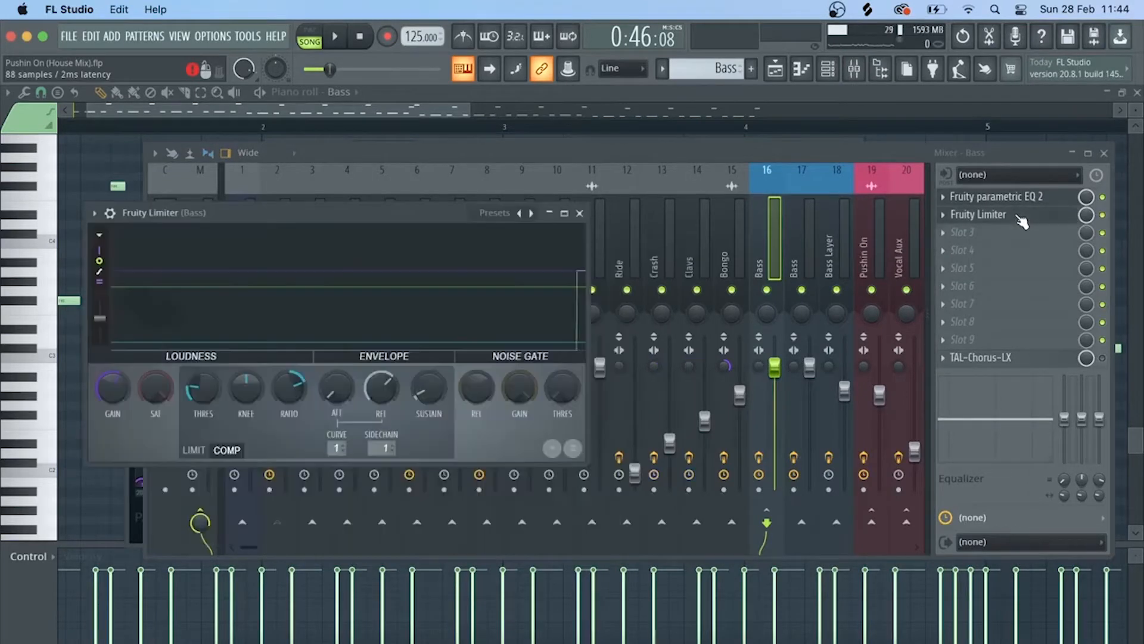
click(579, 213)
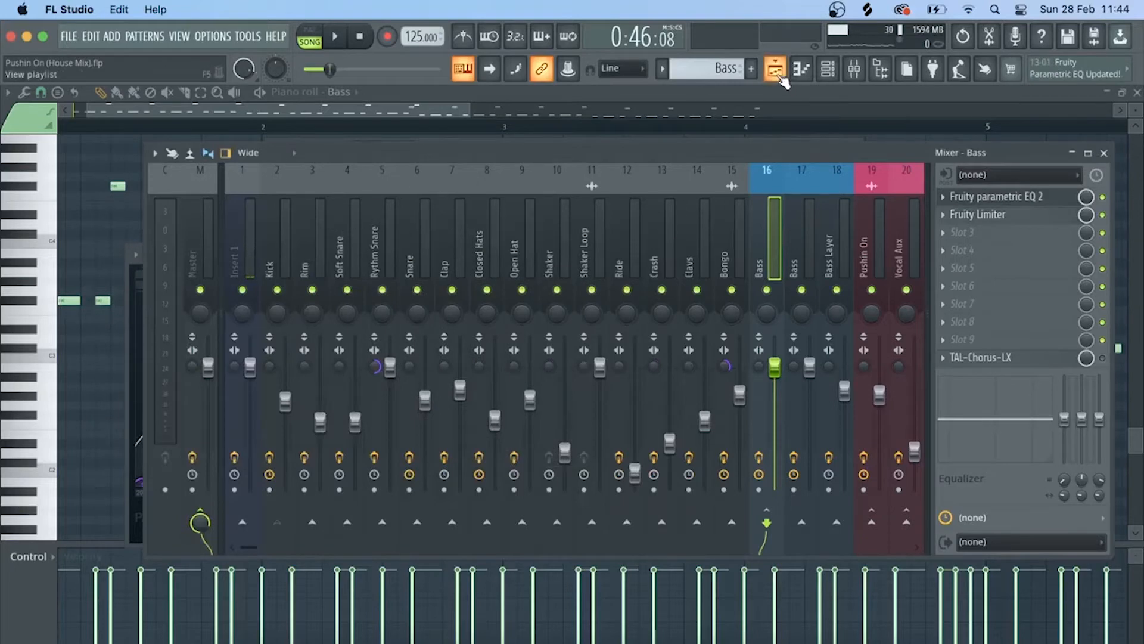
click(980, 216)
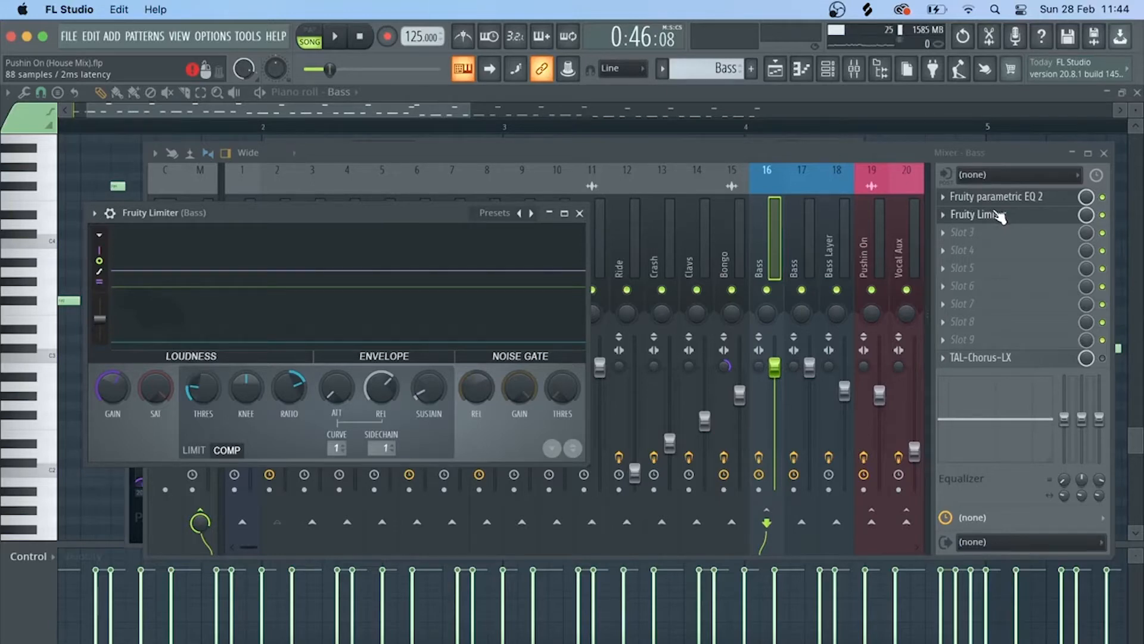
Step: Unmute Track 1 in the playlist and audition the kick with the bass while the mixer is displayed
click(775, 68)
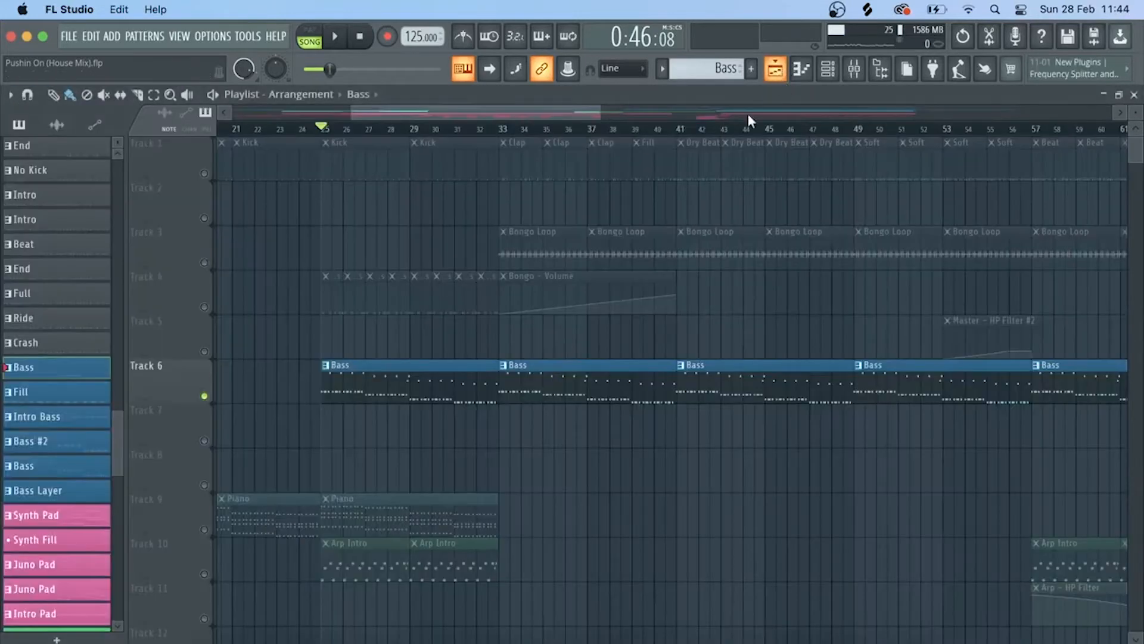
click(205, 174)
click(854, 70)
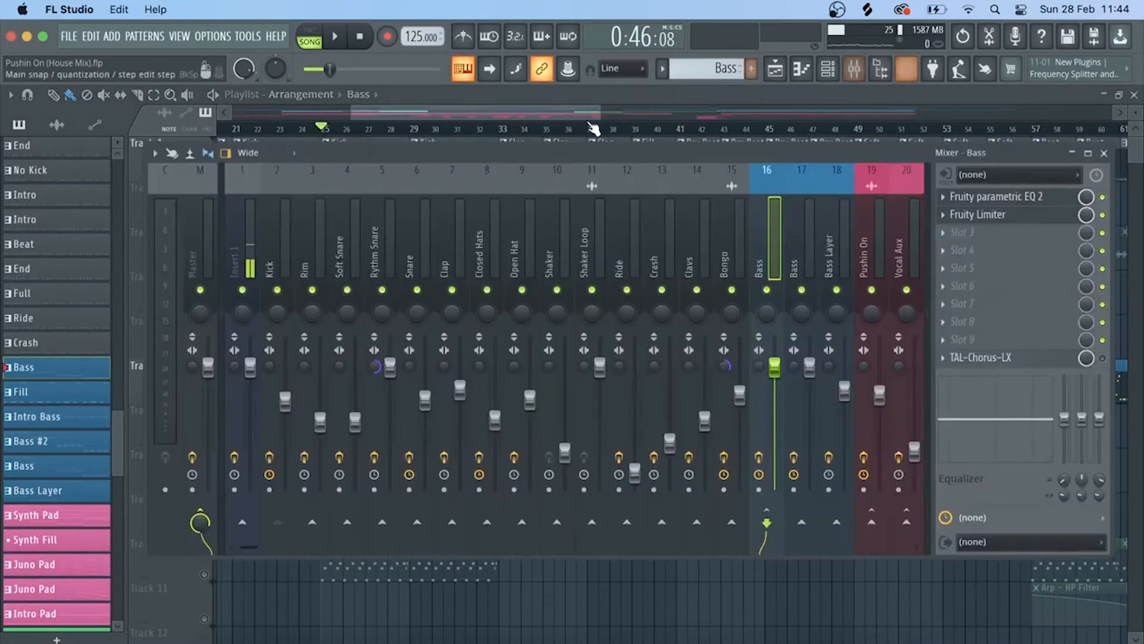
key(space)
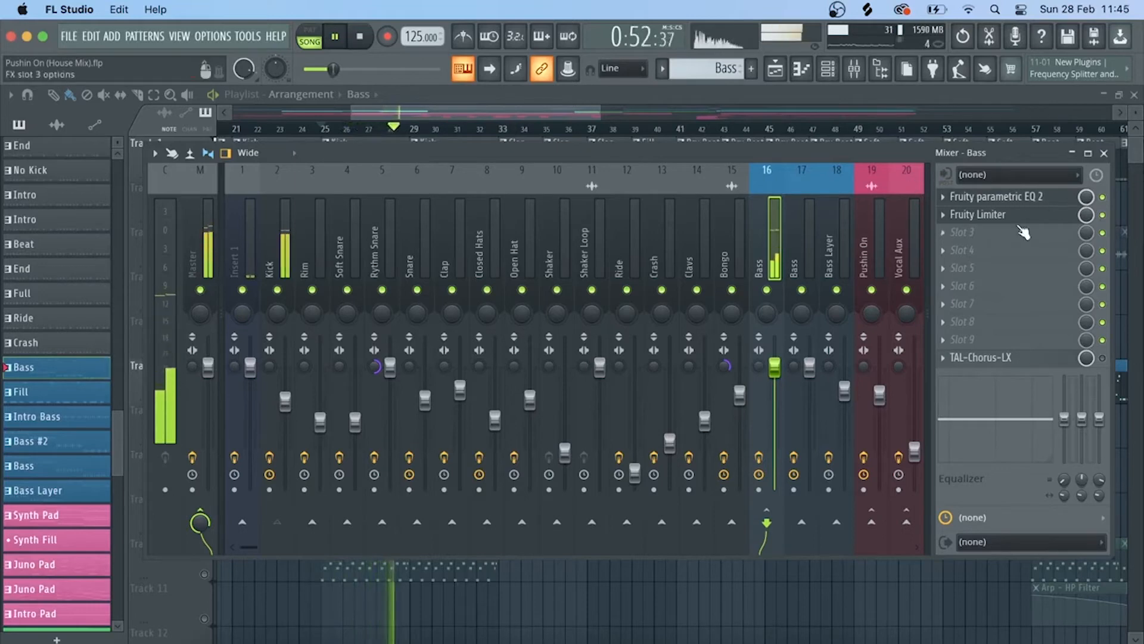
key(space)
Step: Review the Bass track's Fruity Limiter, and close both the limiter and the mixer
click(1031, 217)
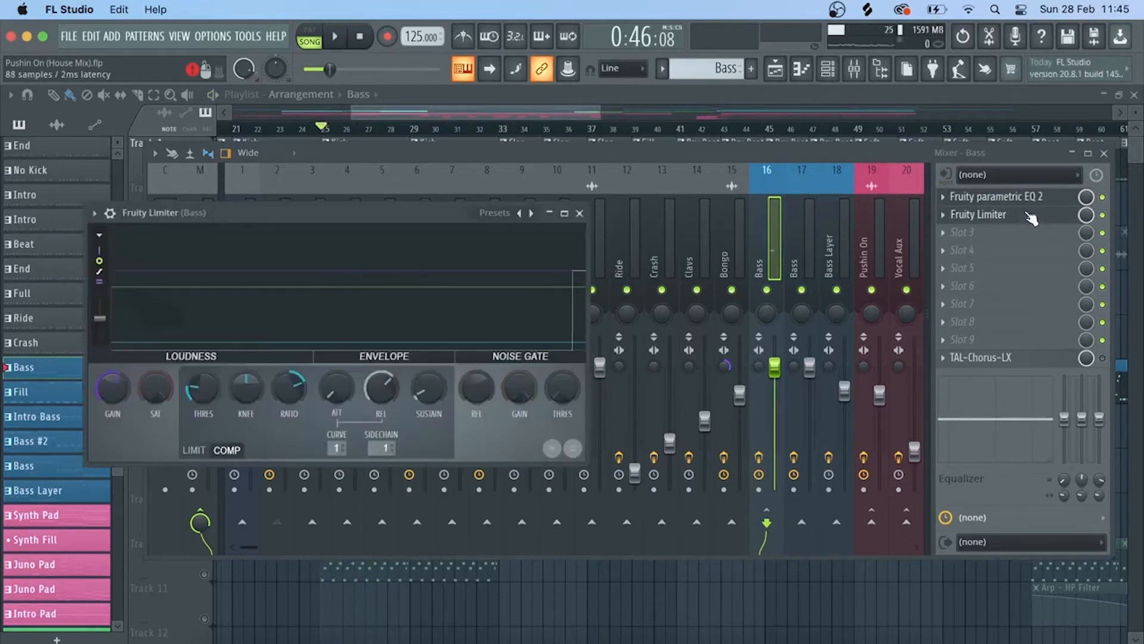
click(579, 212)
click(1104, 154)
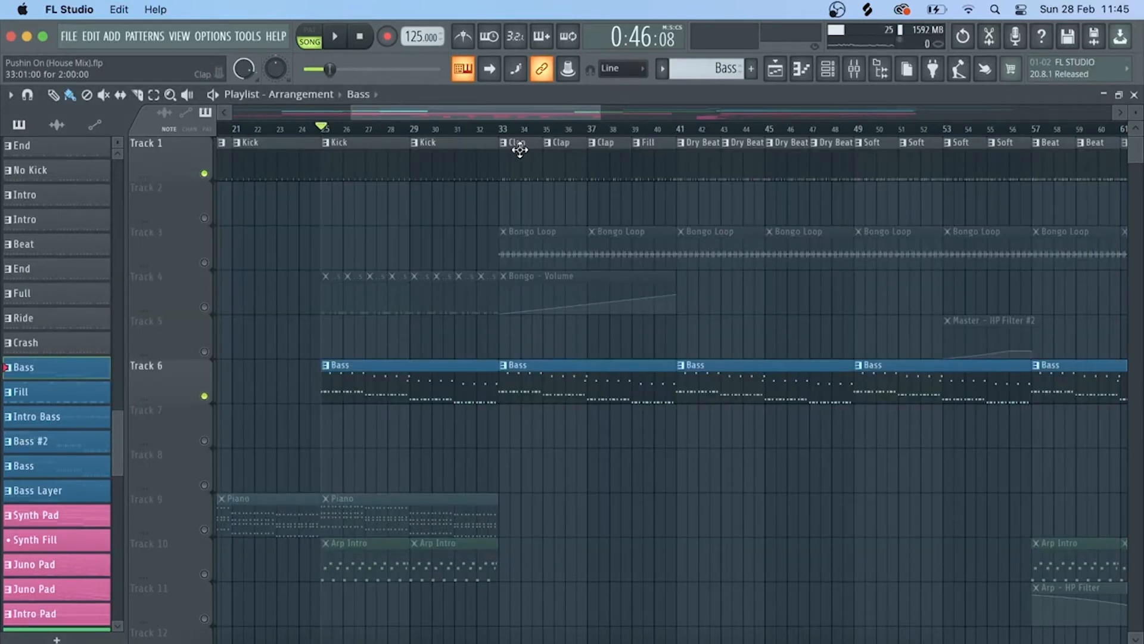
Step: Move the playhead to bar 65 in the playlist and solo Track 7 with the Bass Layer clips
scroll(555, 132, down, 5)
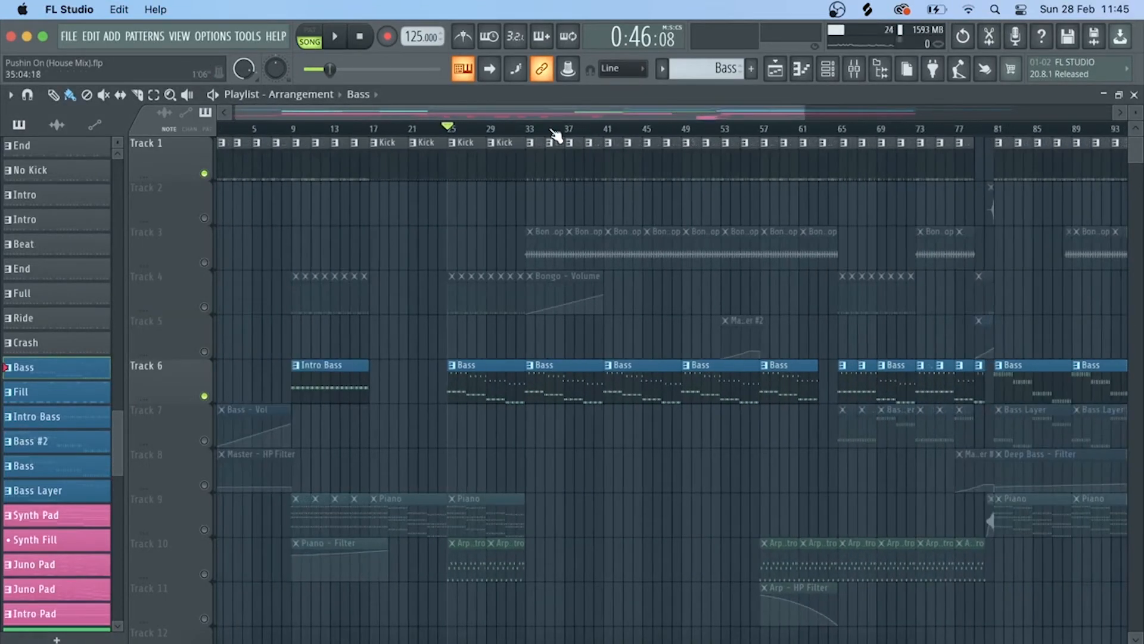
scroll(555, 133, down, 2)
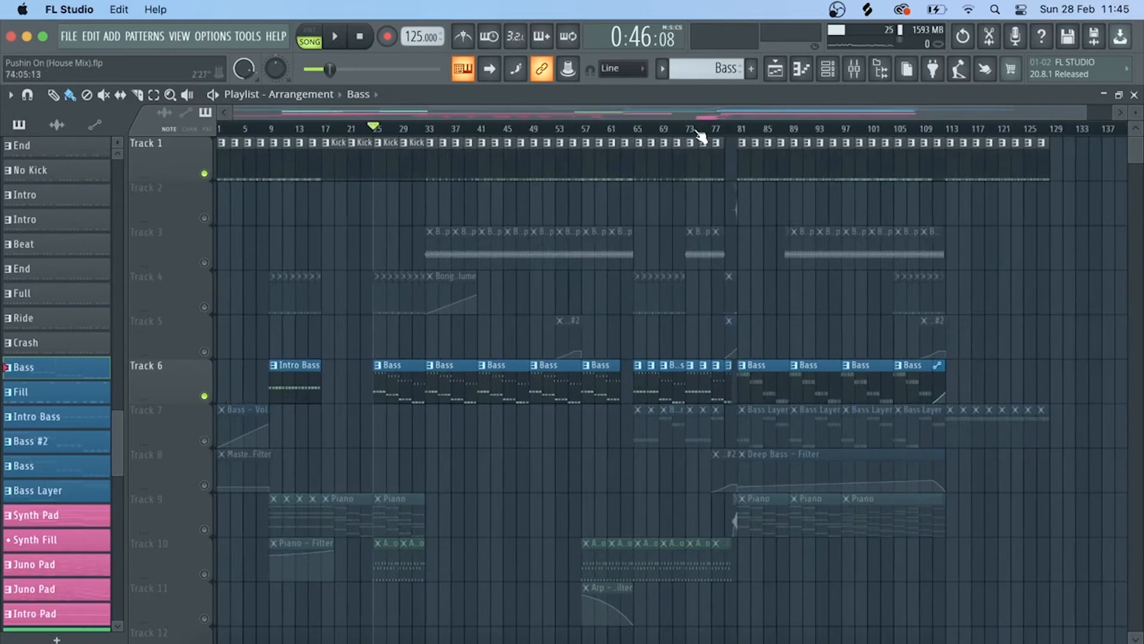
scroll(680, 132, up, 6)
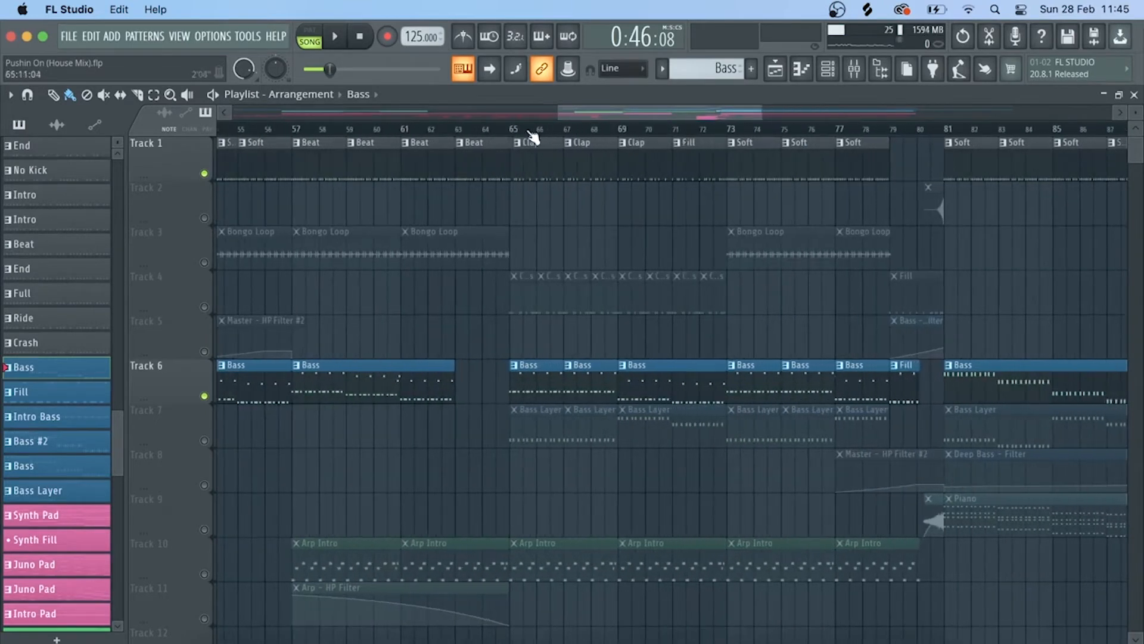
click(516, 131)
click(205, 441)
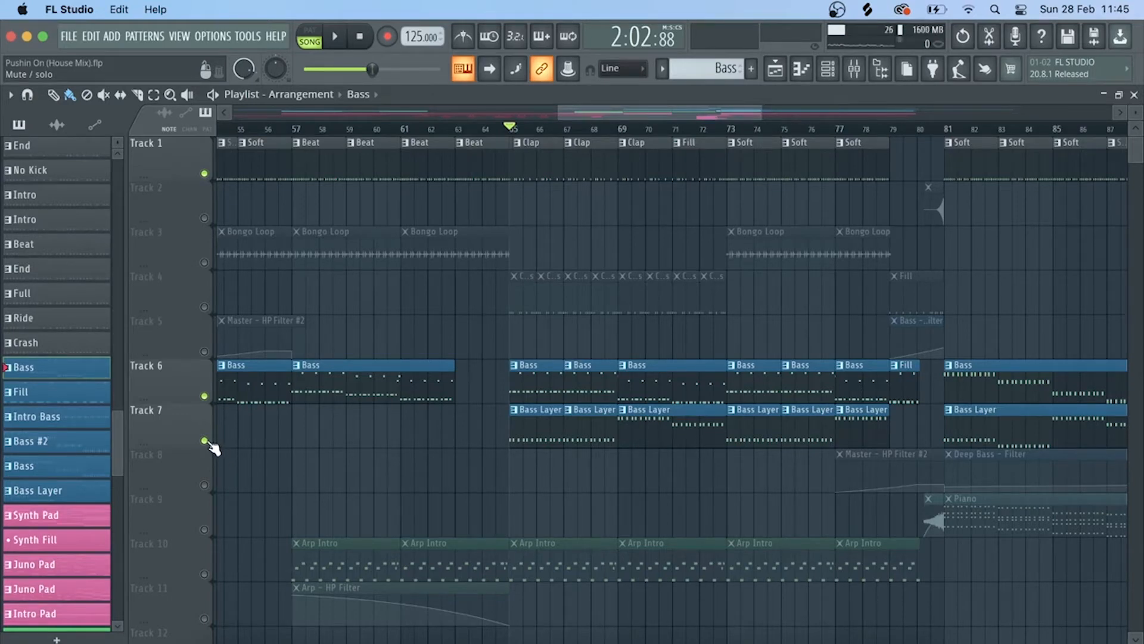
right_click(206, 441)
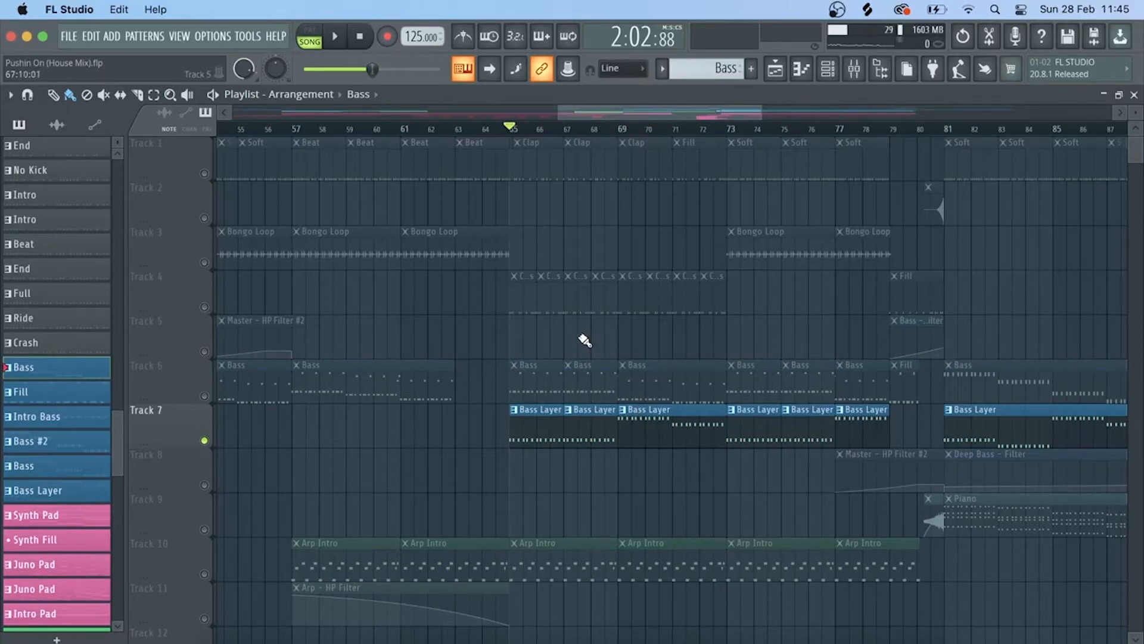
Step: View the Bass Layer pattern's notes in the piano roll, and return to the playlist with its channel rack displayed
double_click(555, 425)
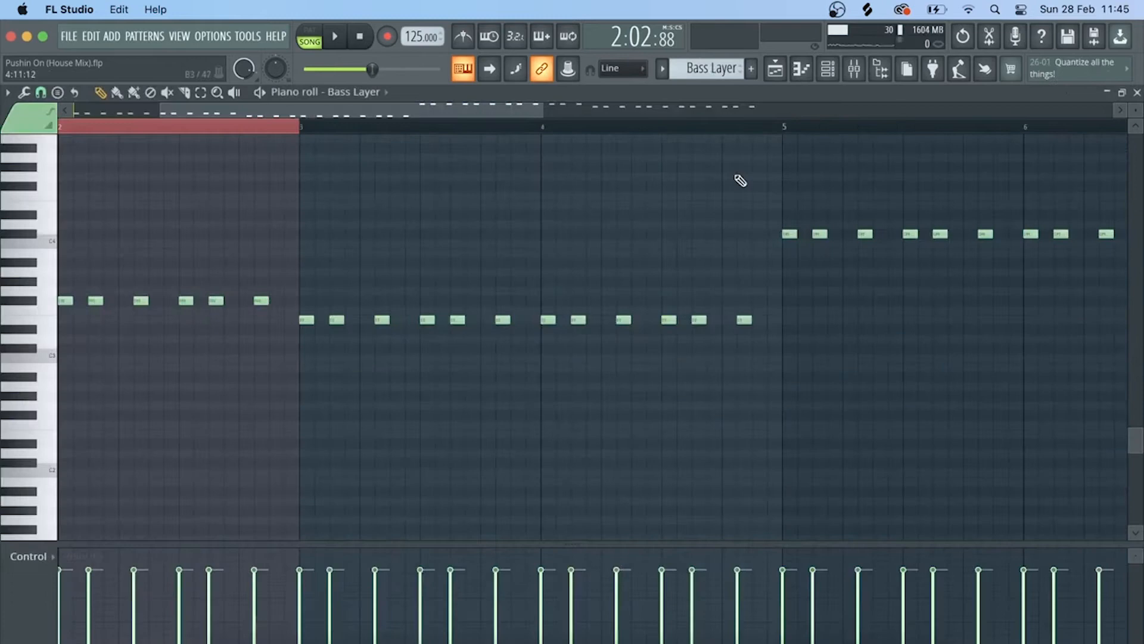
click(780, 76)
click(827, 69)
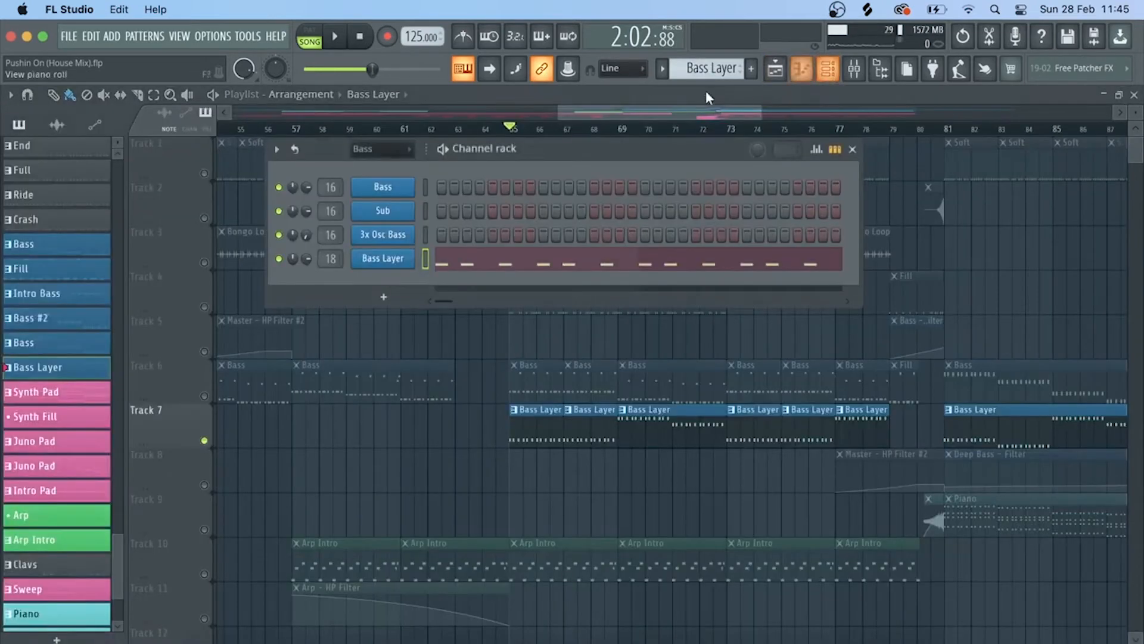
Step: Review the Bass Layer's TAL-U-NO-LX synth while auditioning its part, and close the synth and the channel rack
click(383, 261)
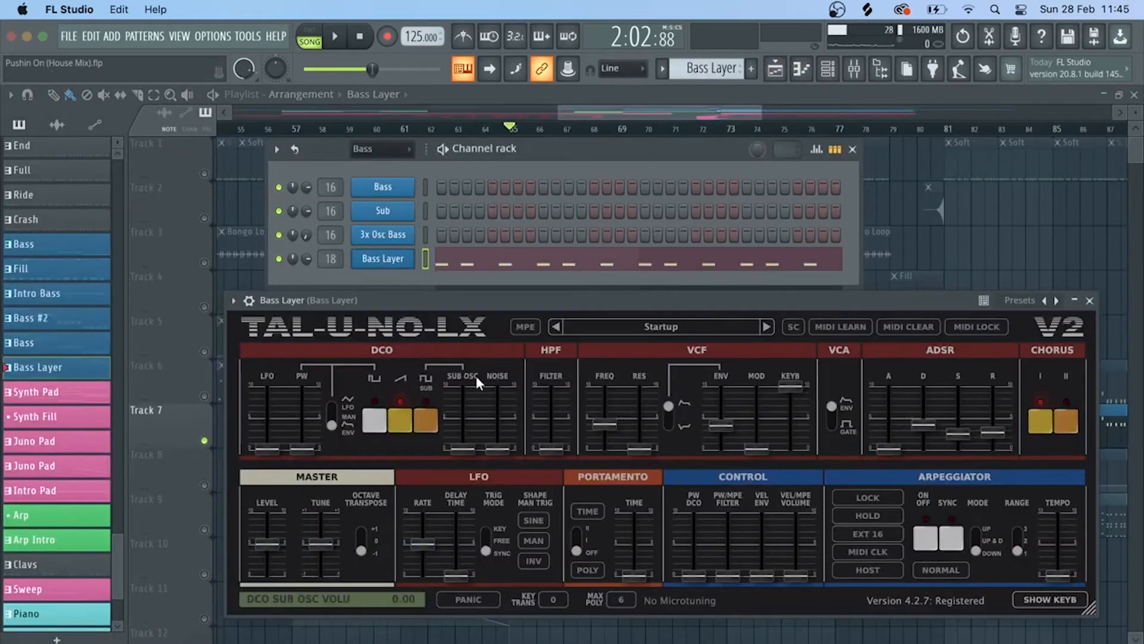
key(space)
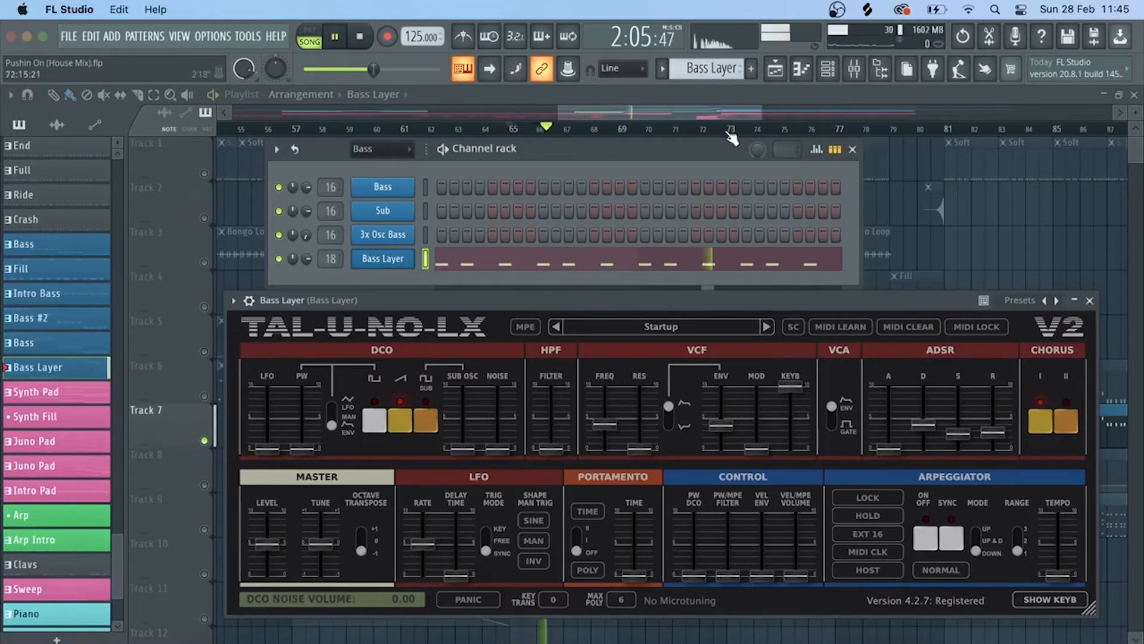
key(space)
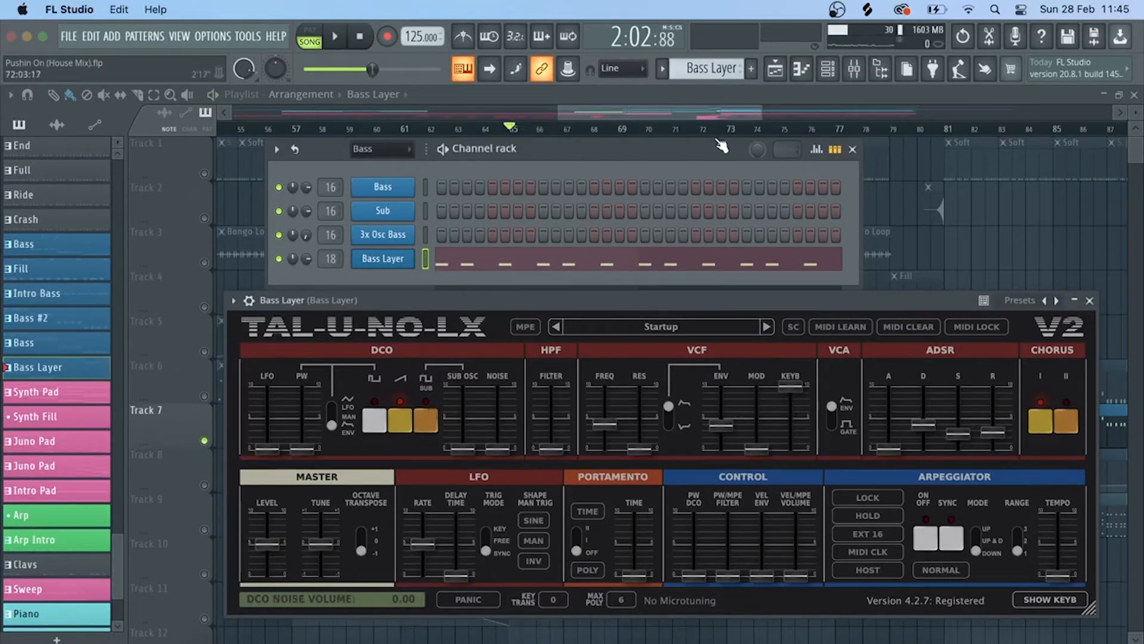
click(853, 149)
click(1090, 301)
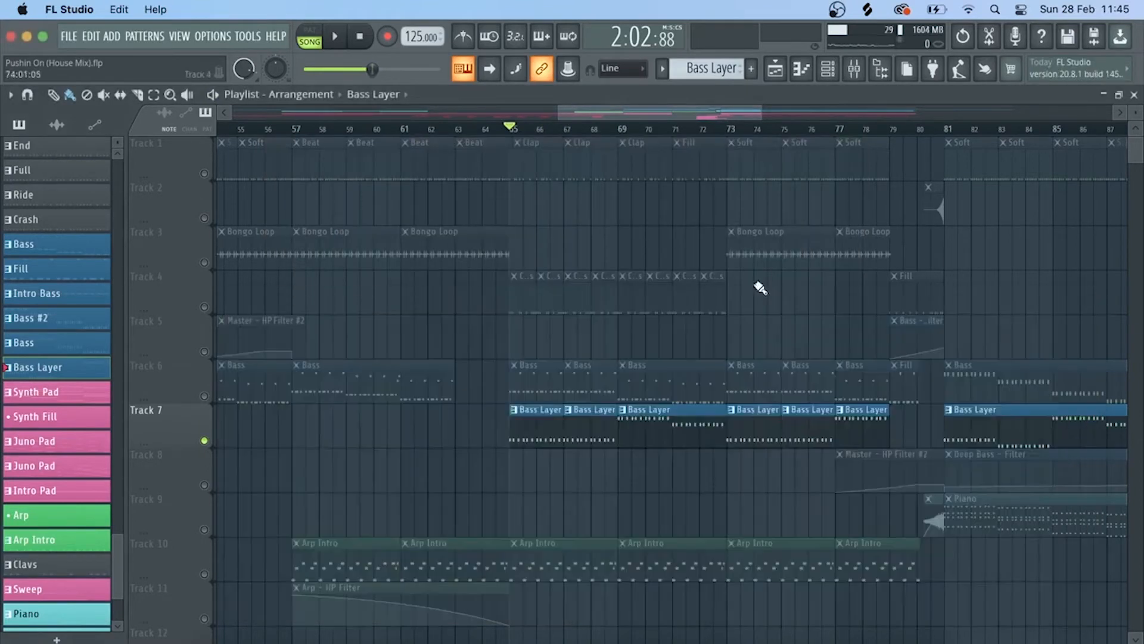
Step: Audition Track 6's Bass from bar 68 alone and with Track 7's Bass Layer, and re-enable all playlist tracks
click(592, 132)
click(204, 396)
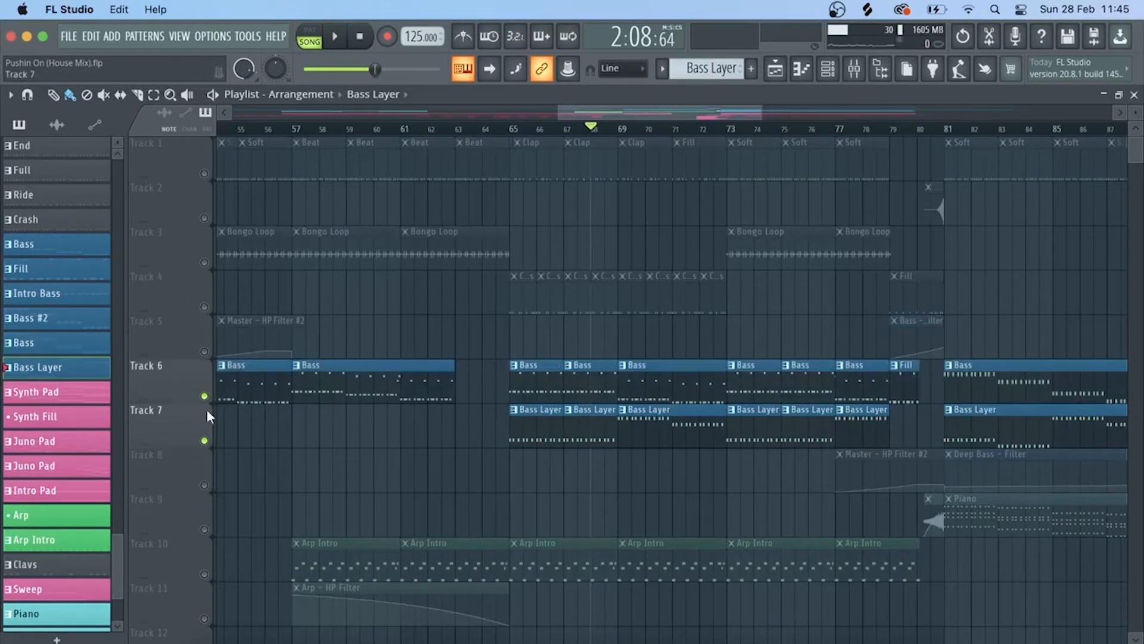
click(205, 440)
key(space)
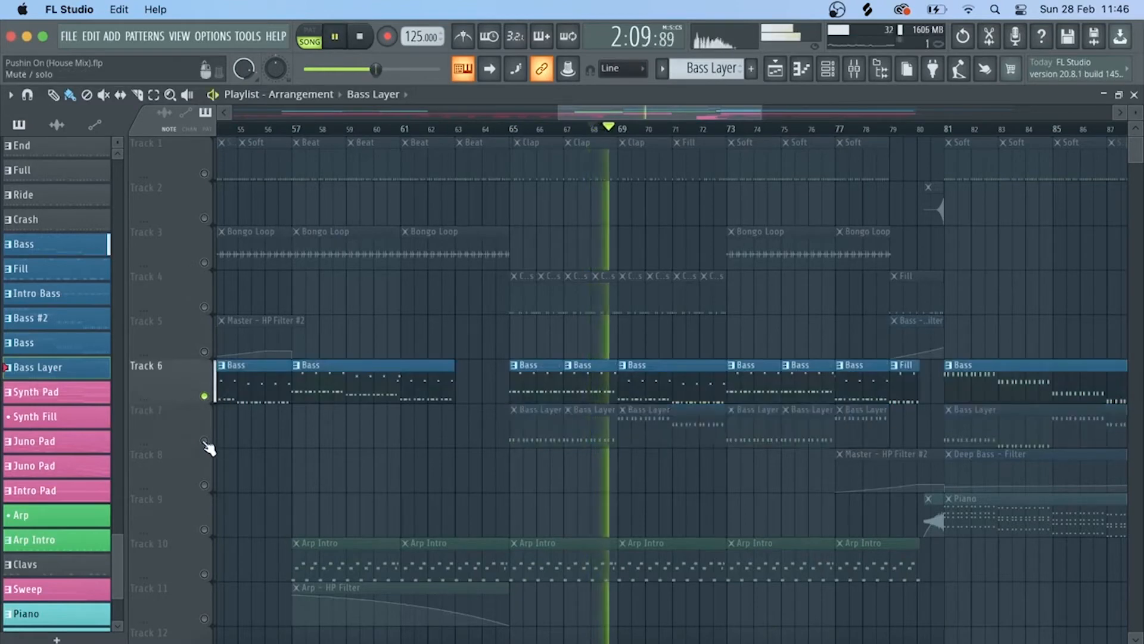
click(204, 441)
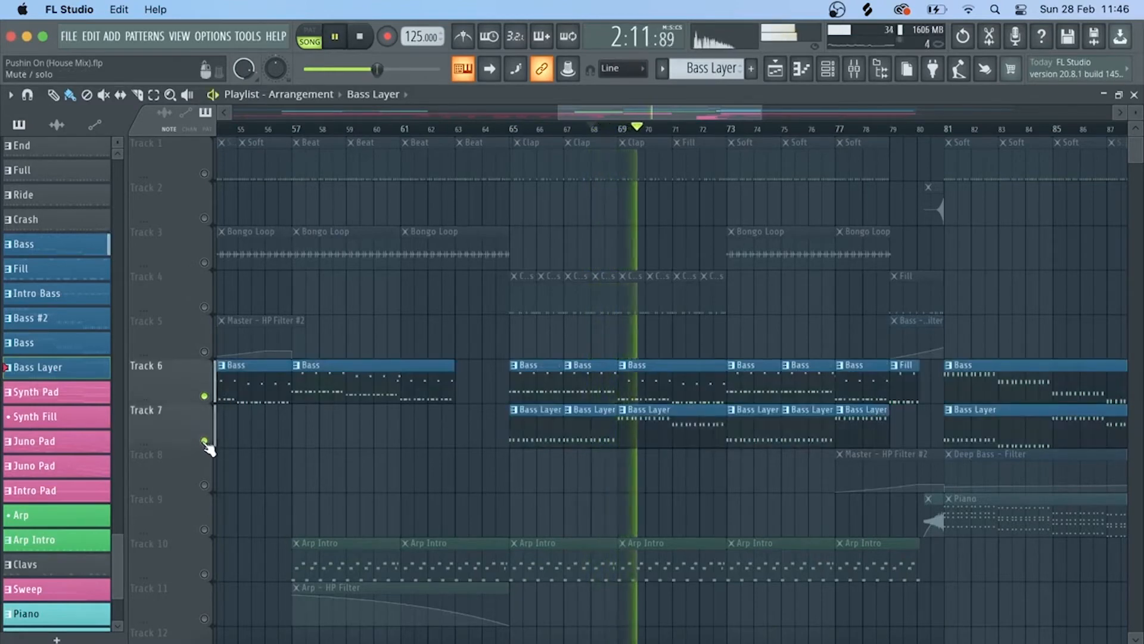
key(space)
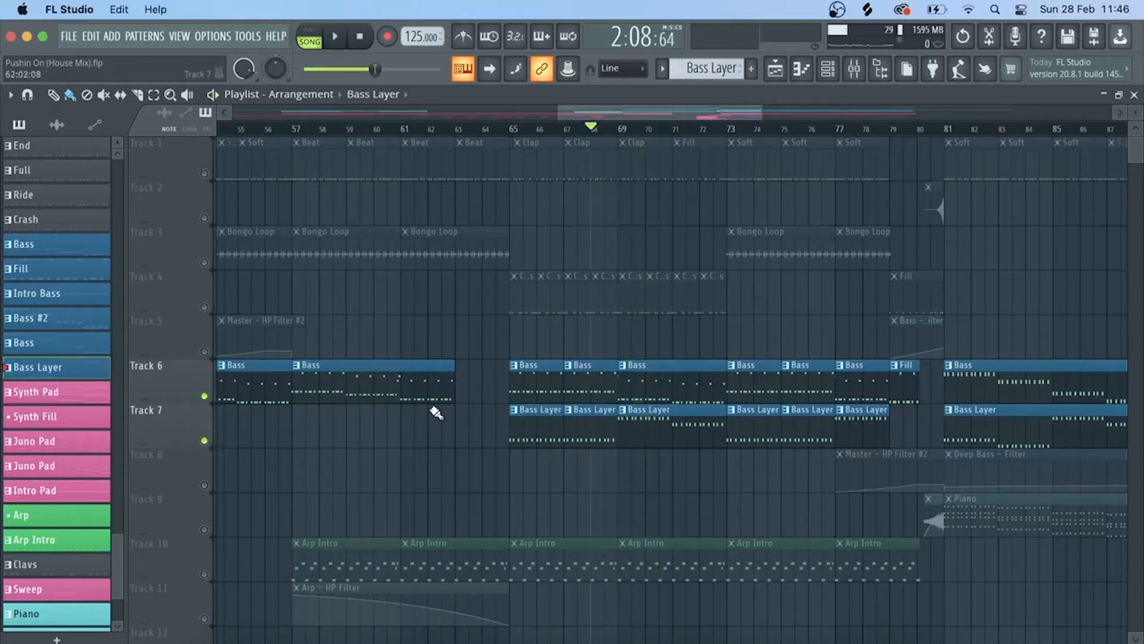
click(205, 441)
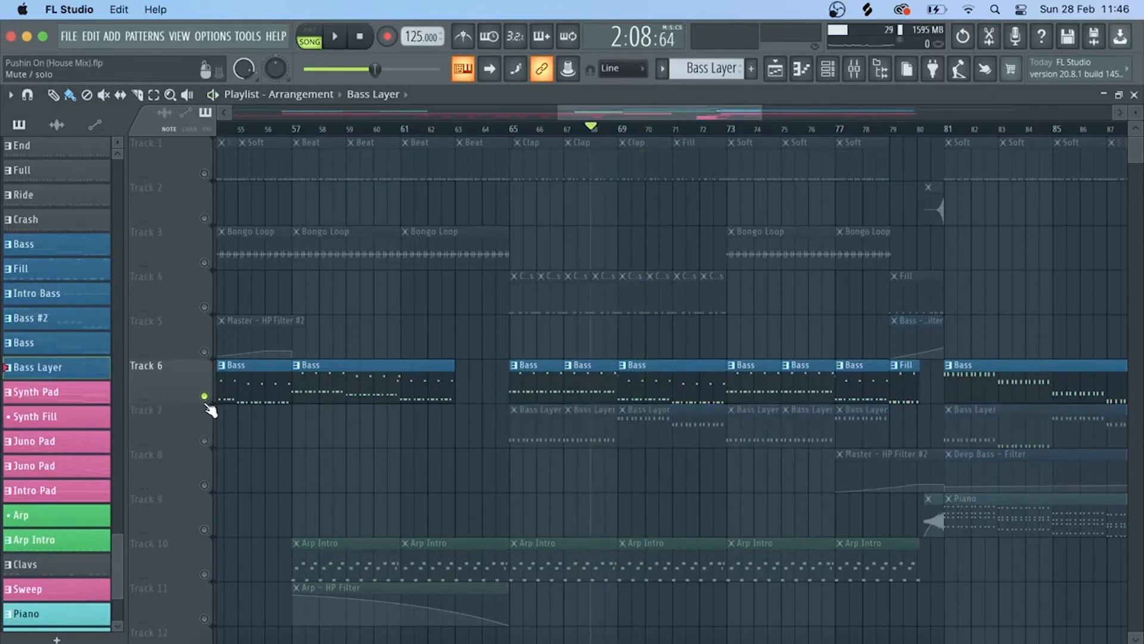
ctrl+click(205, 396)
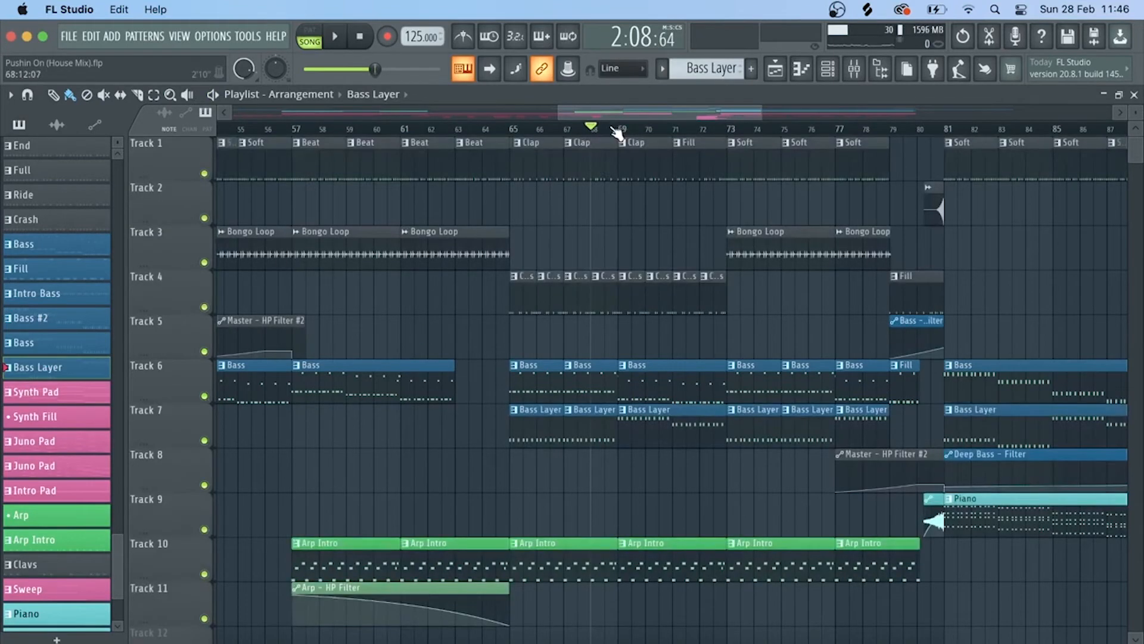
Step: Review the Bass synth and the 3x Osc Bass oscillators from the channel rack, and close all these windows
scroll(617, 132, down, 6)
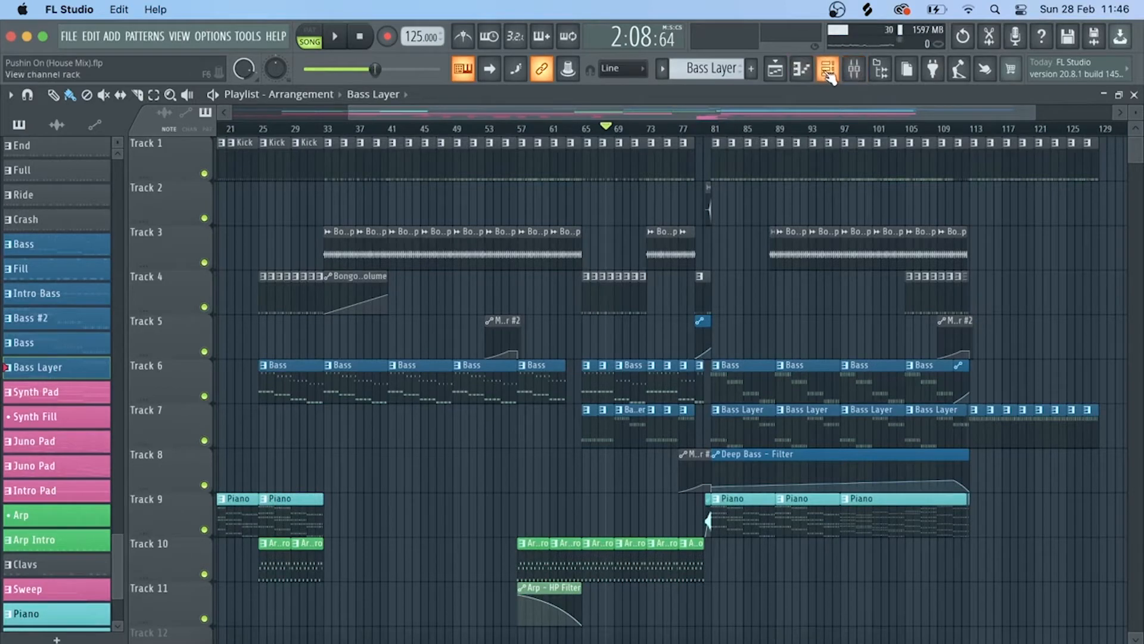
click(801, 68)
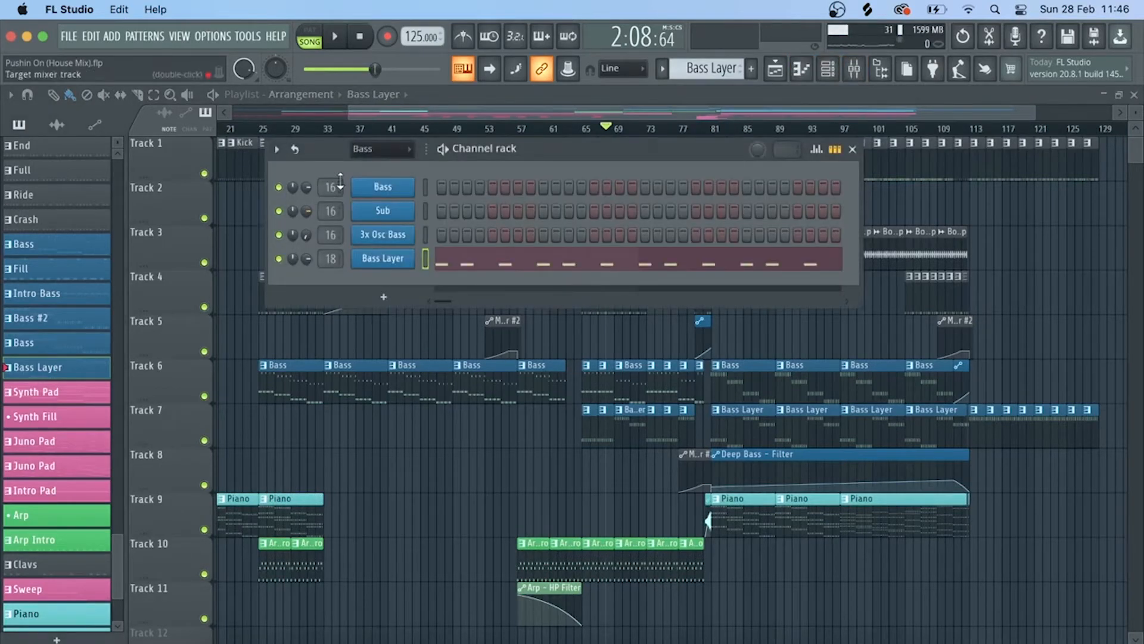
click(378, 187)
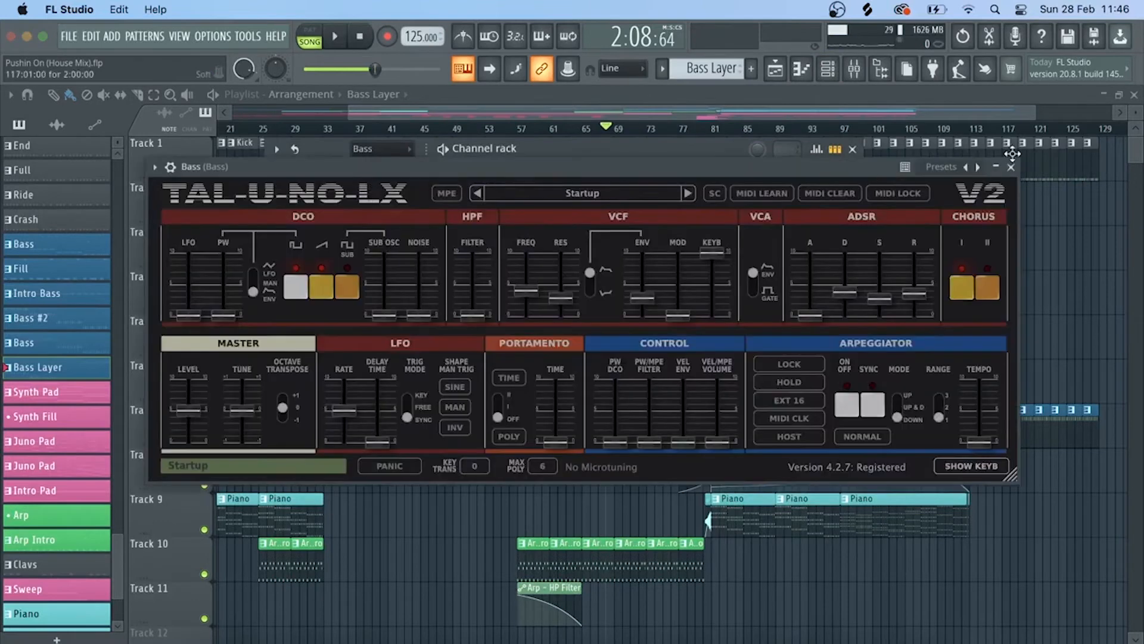
click(1013, 167)
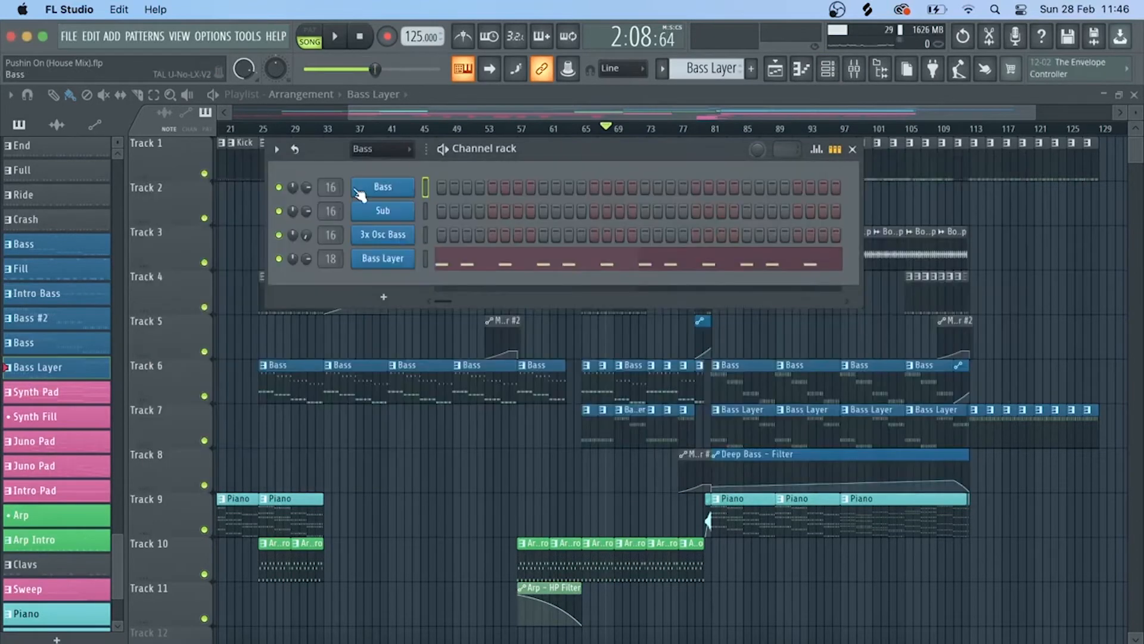
click(396, 245)
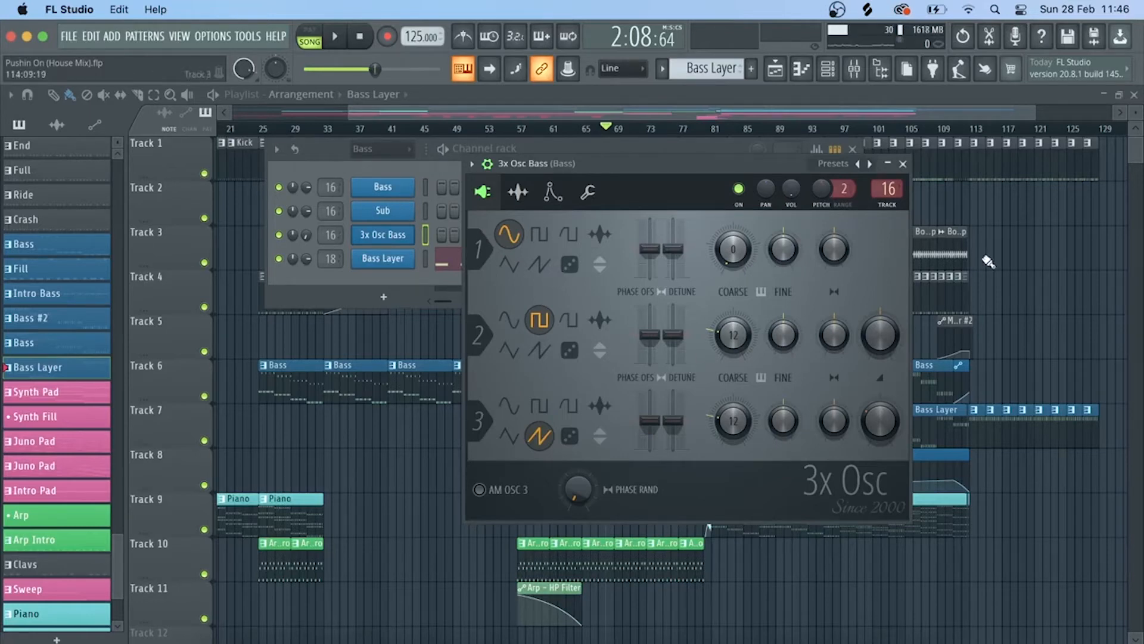
click(904, 163)
click(855, 149)
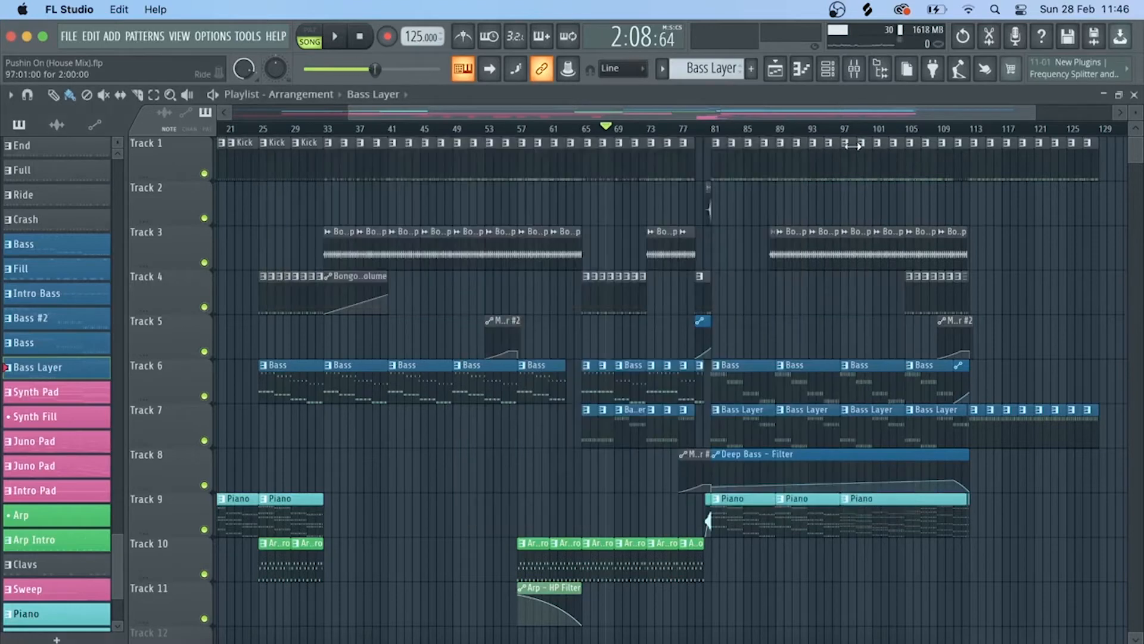
Step: Move the playhead to about bar 29, solo Track 10 and audition the Arp Intro clips
scroll(388, 424, down, 4)
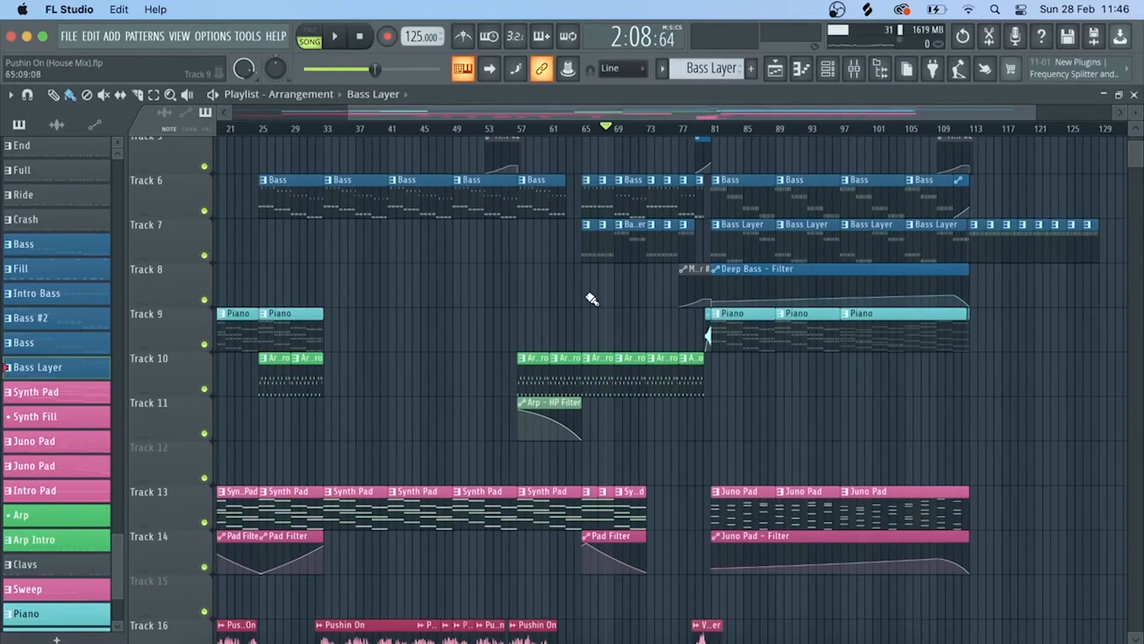
click(294, 129)
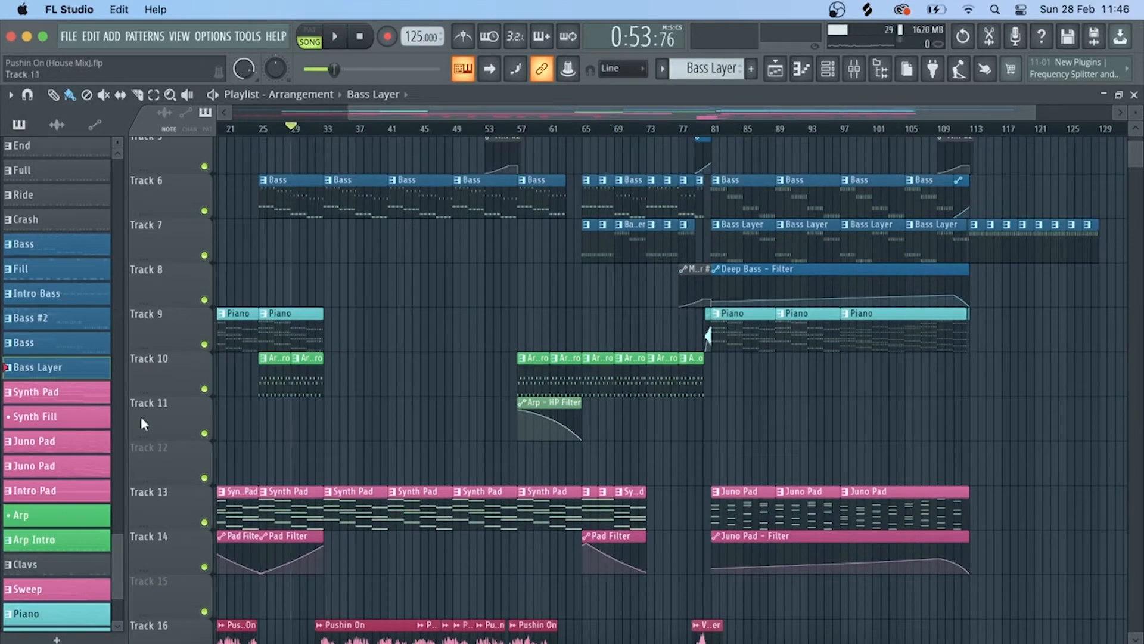
right_click(204, 390)
key(space)
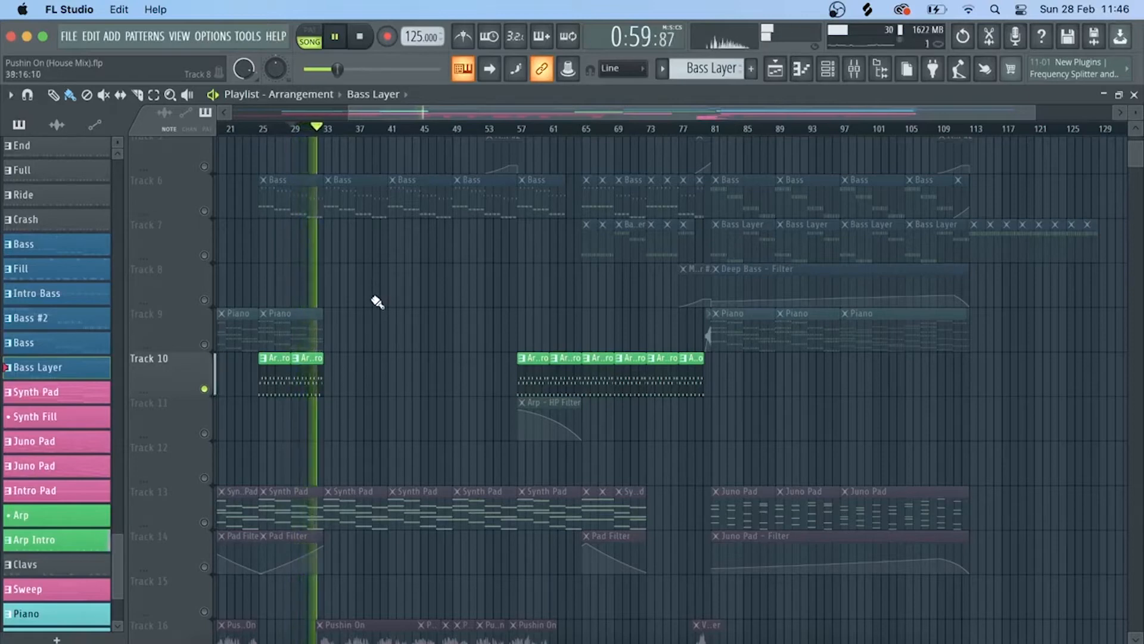
key(space)
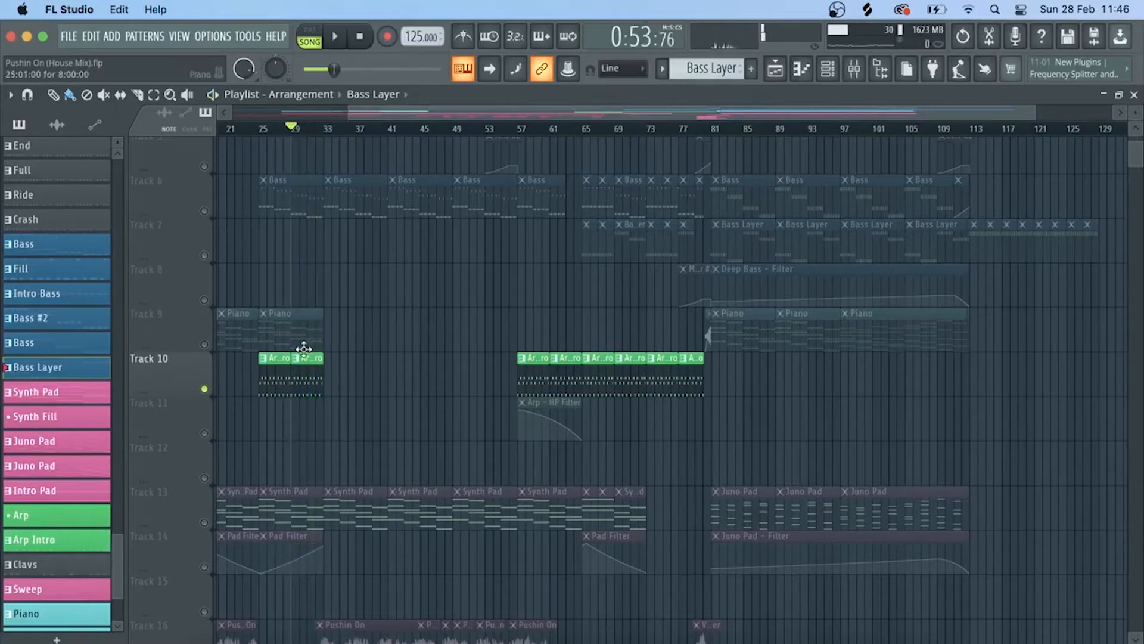
Step: Select the Arp Intro pattern, show its channel rack and view the Saw Arp's 3x Osc oscillator settings
click(304, 377)
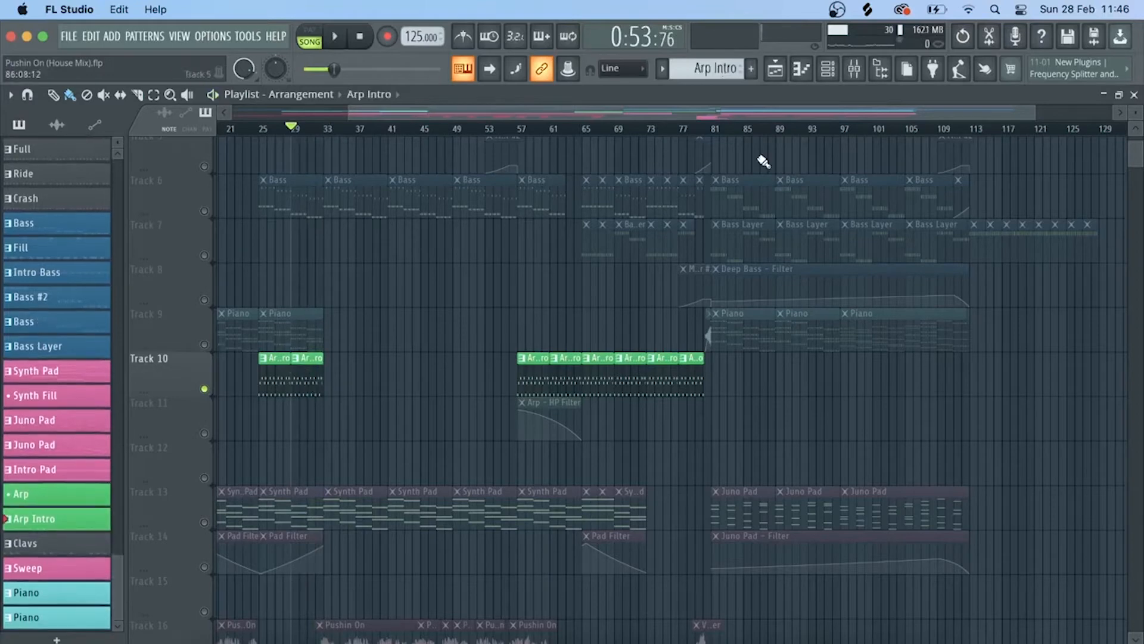
click(828, 69)
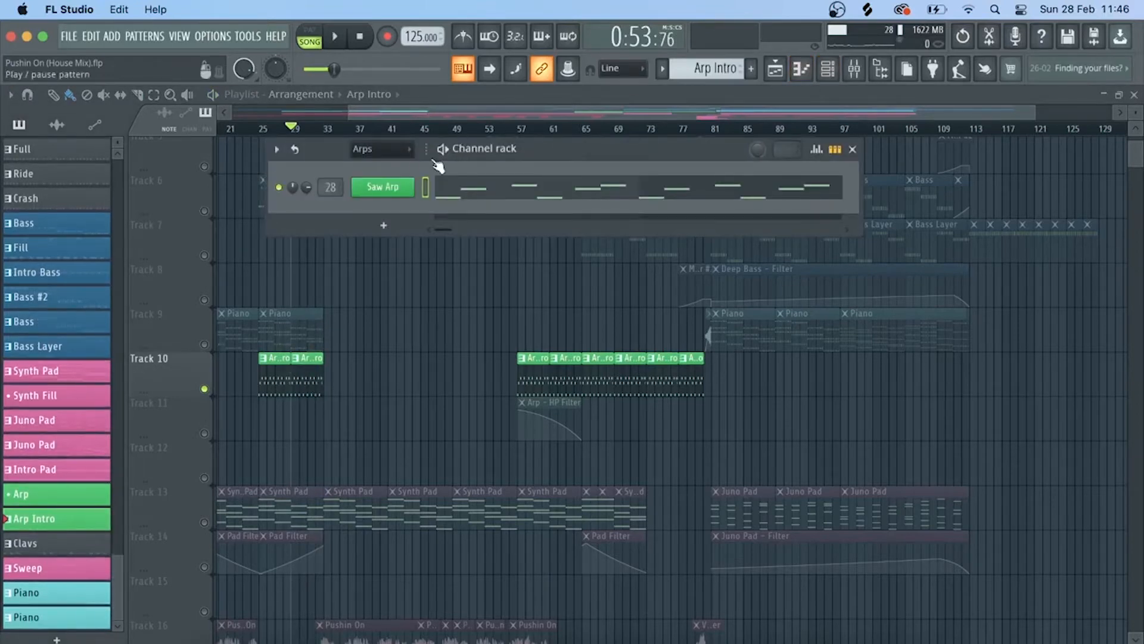
click(394, 189)
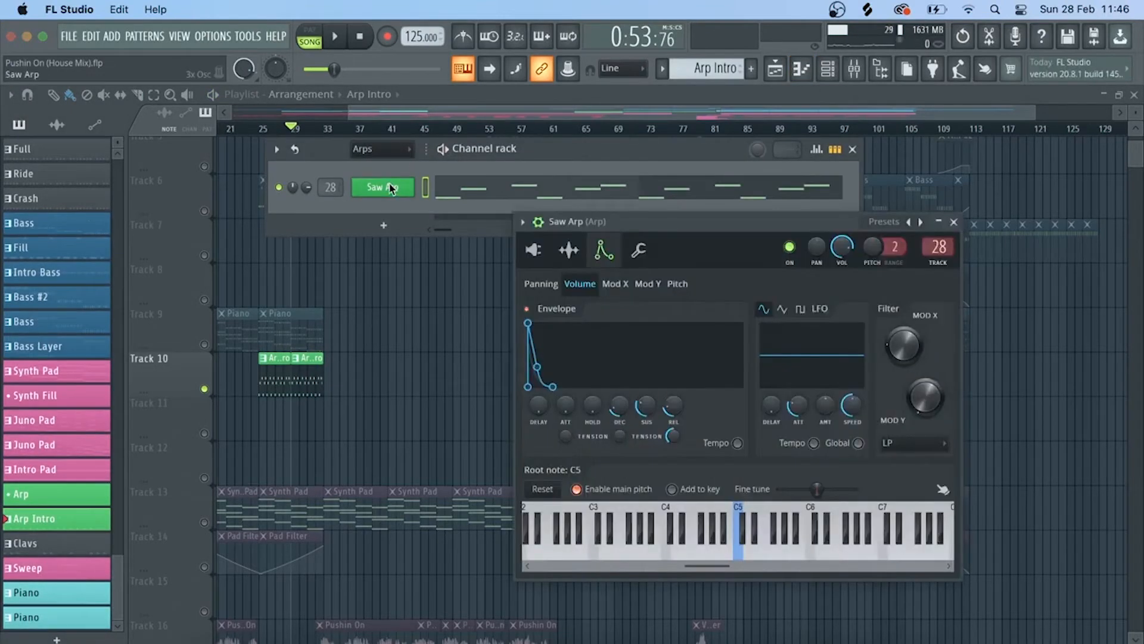
click(543, 250)
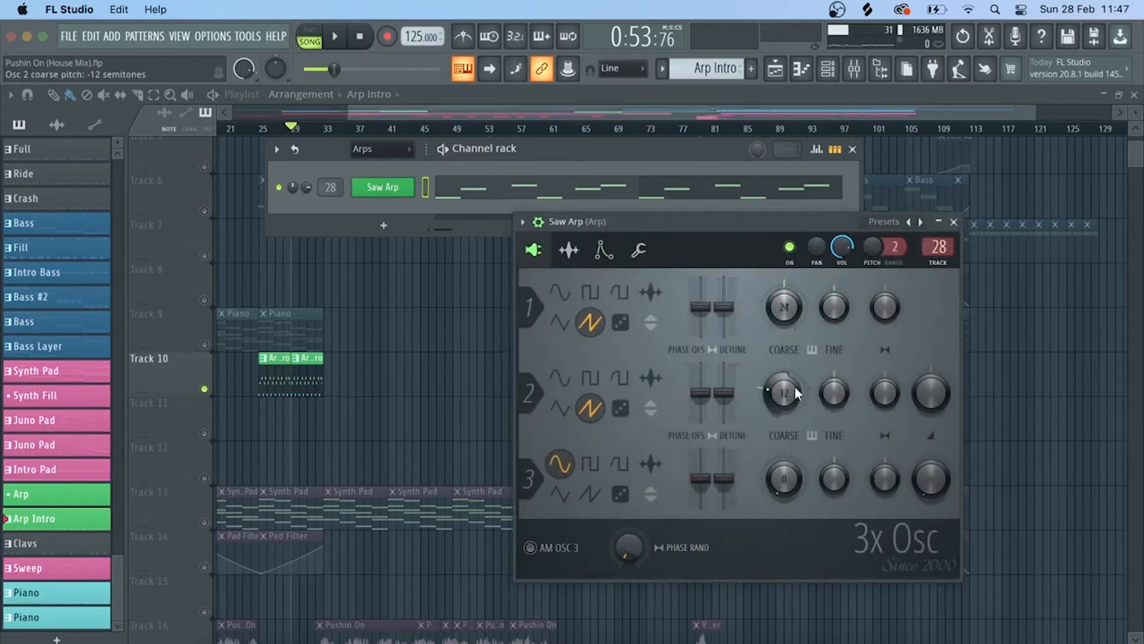
Step: Examine the Saw Arp's Volume and Mod X envelopes, auditioning the C5 note with each
click(604, 250)
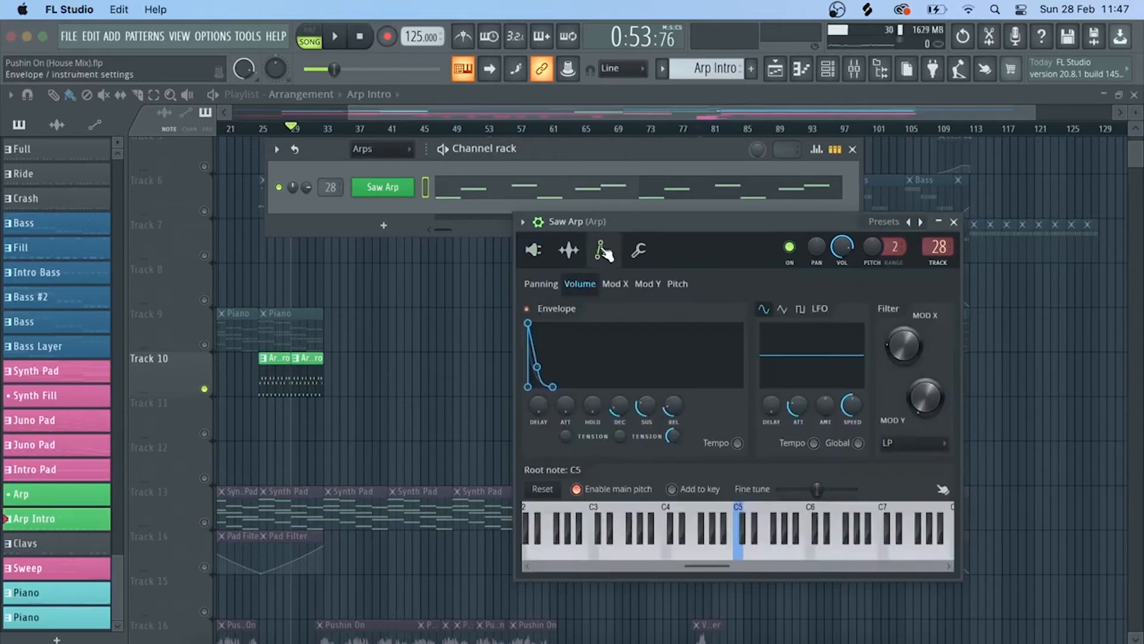
drag(649, 223, 540, 196)
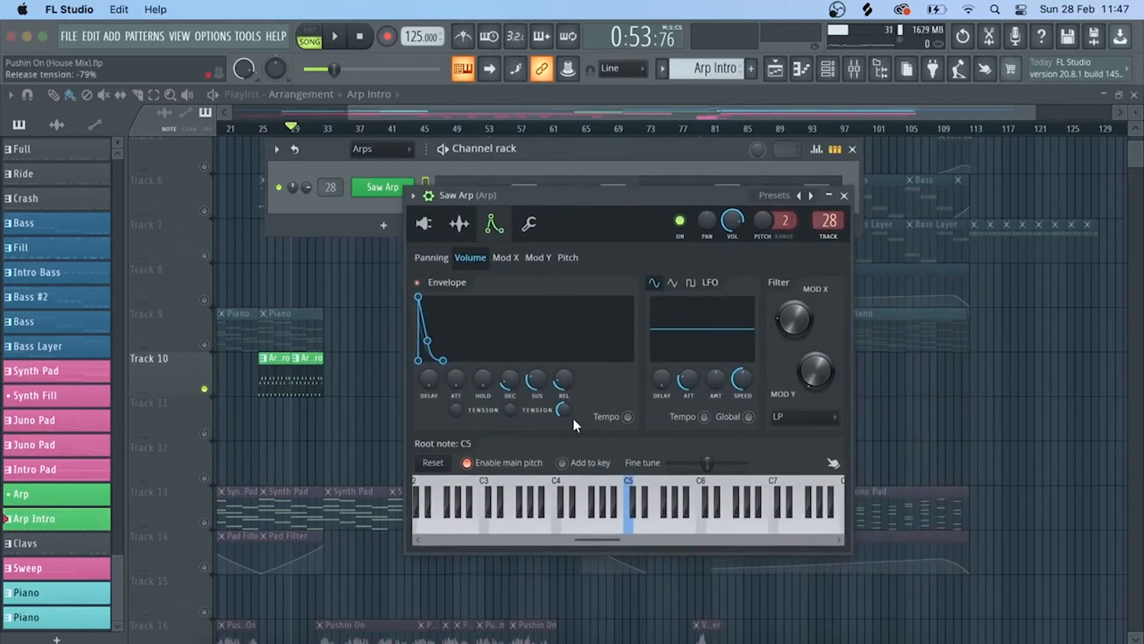
click(634, 525)
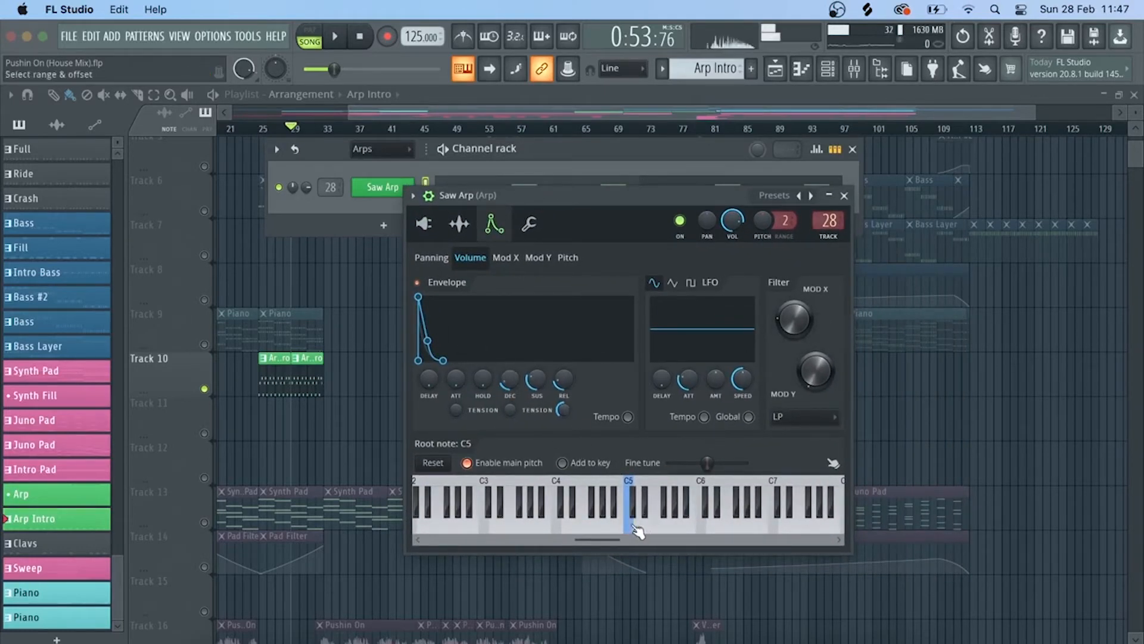
click(503, 259)
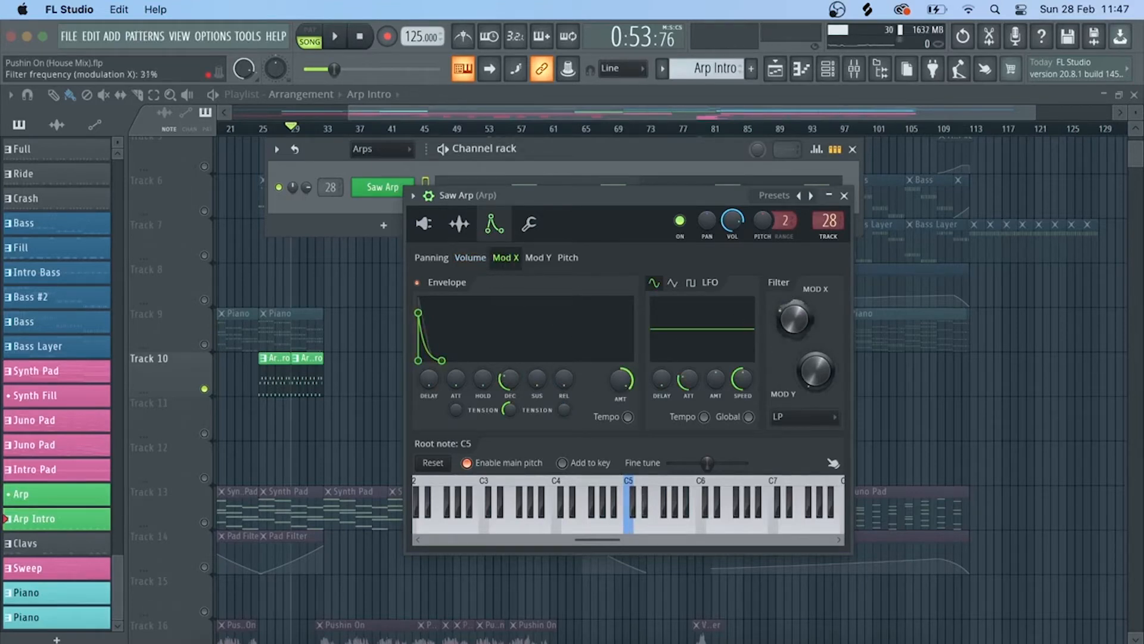
drag(506, 369, 506, 371)
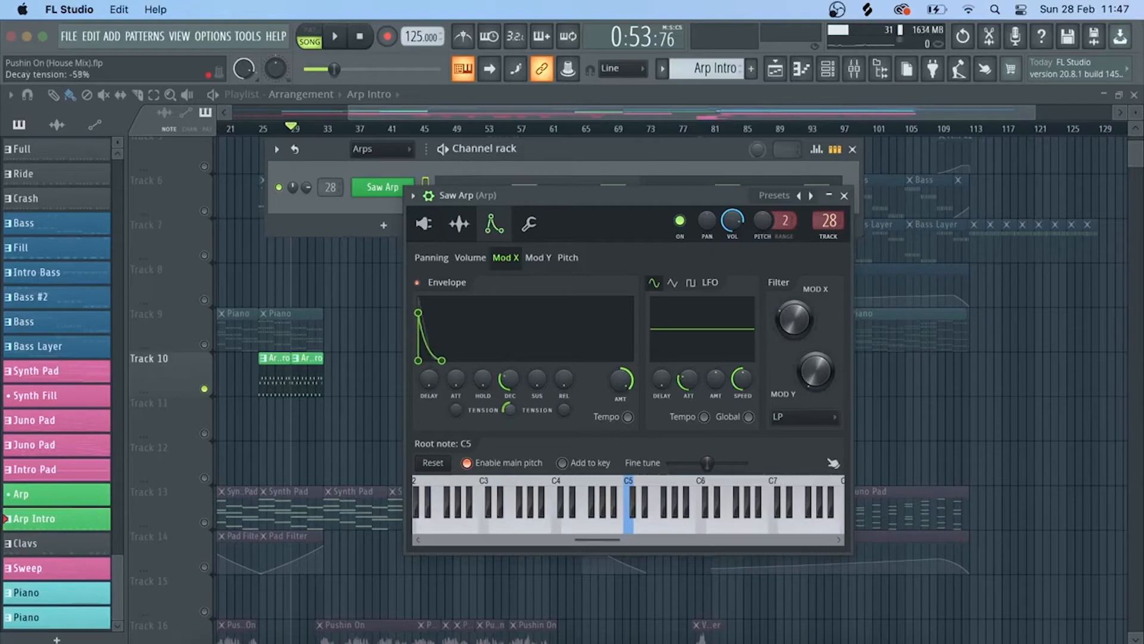
click(634, 511)
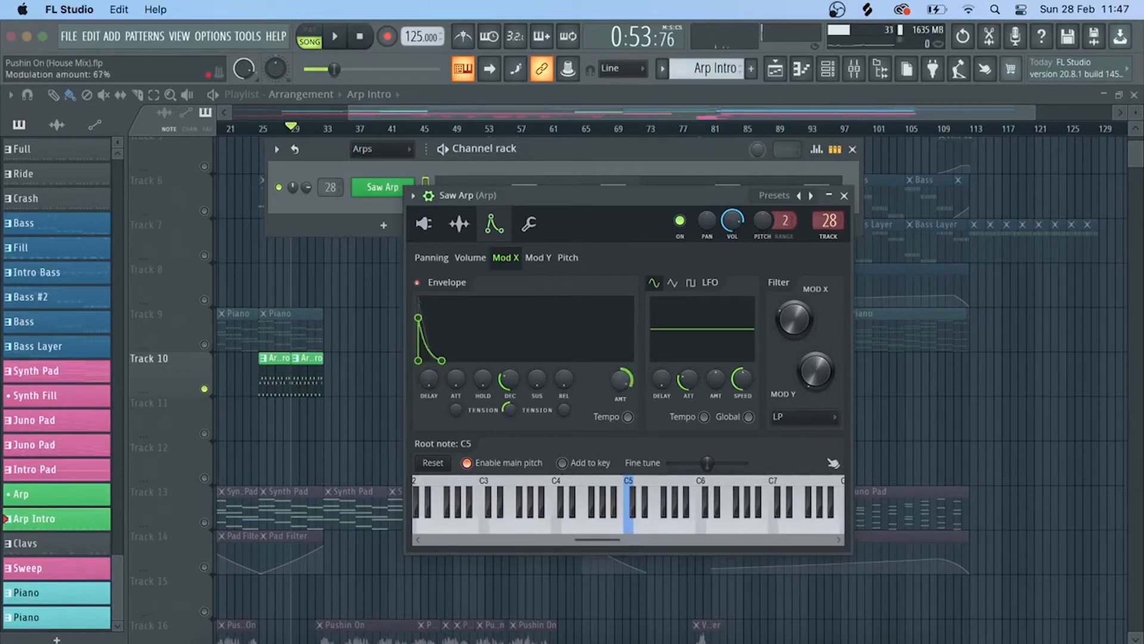
Step: Display the Arp mixer track, close the Saw Arp window and view the TAL-Chorus-LX effect
click(856, 70)
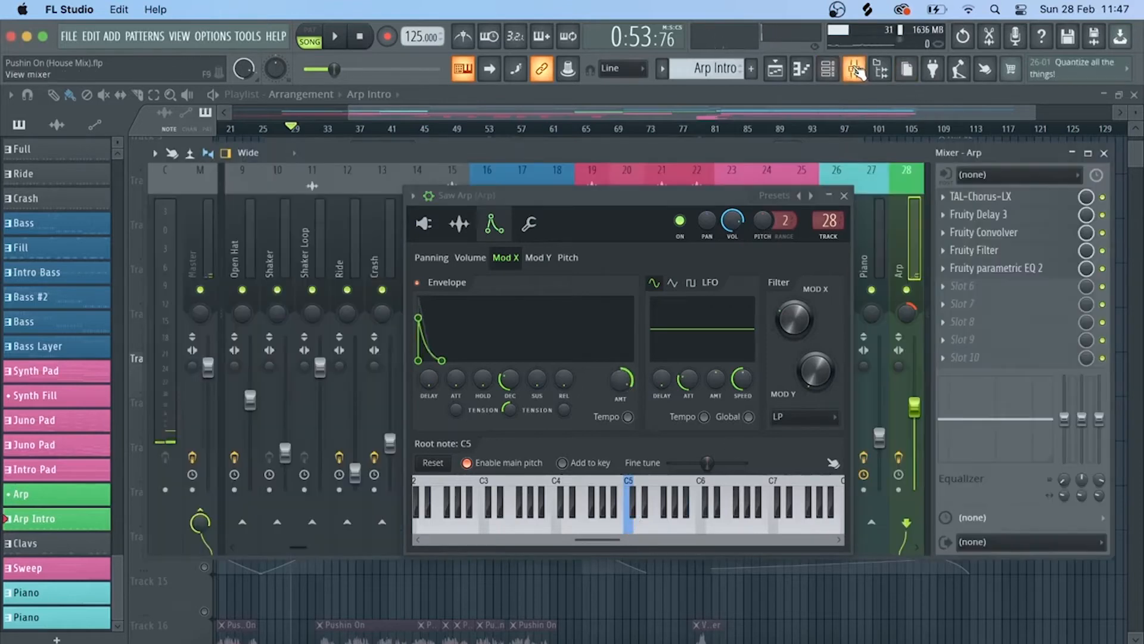
click(844, 196)
drag(889, 157, 730, 160)
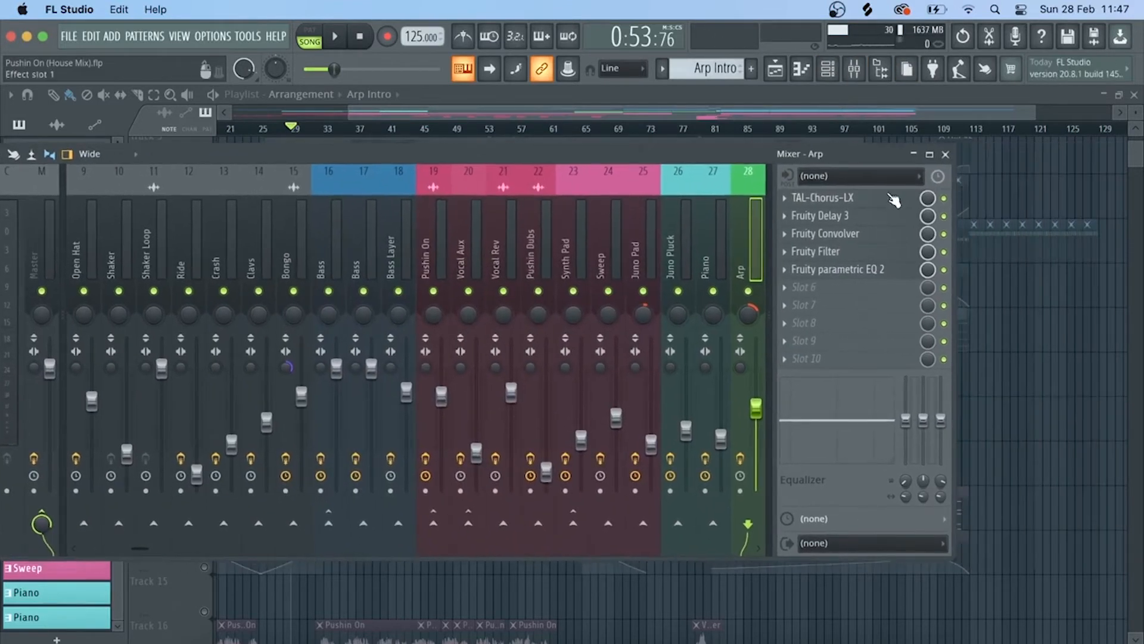
click(888, 199)
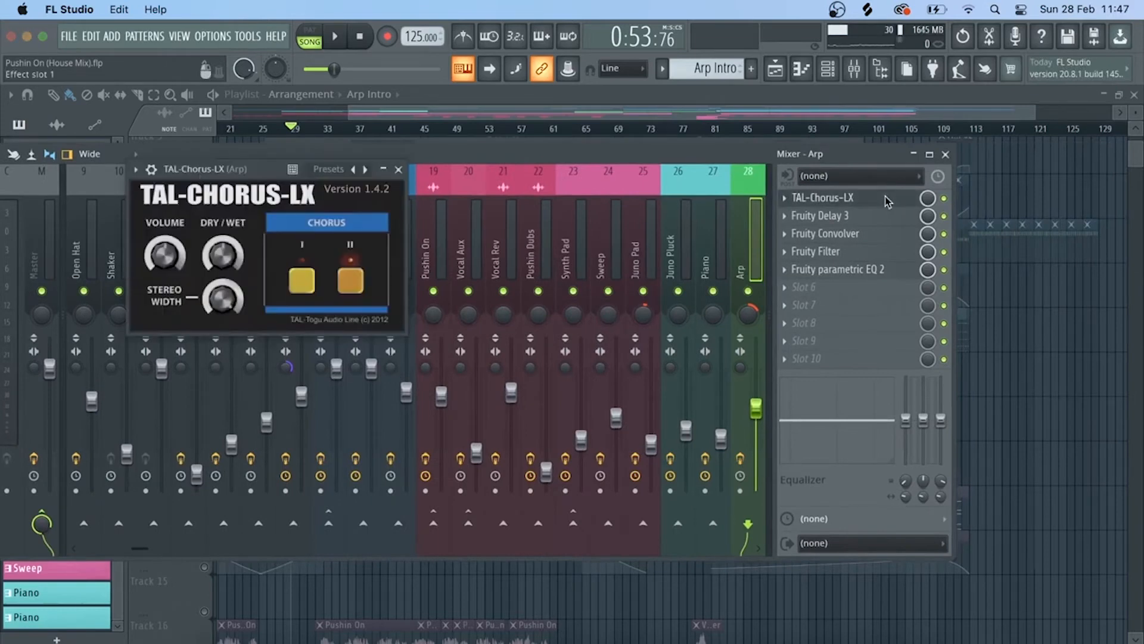
Step: Bypass the chorus, delay, convolver, filter and parametric EQ effects on the Arp mixer track
click(945, 199)
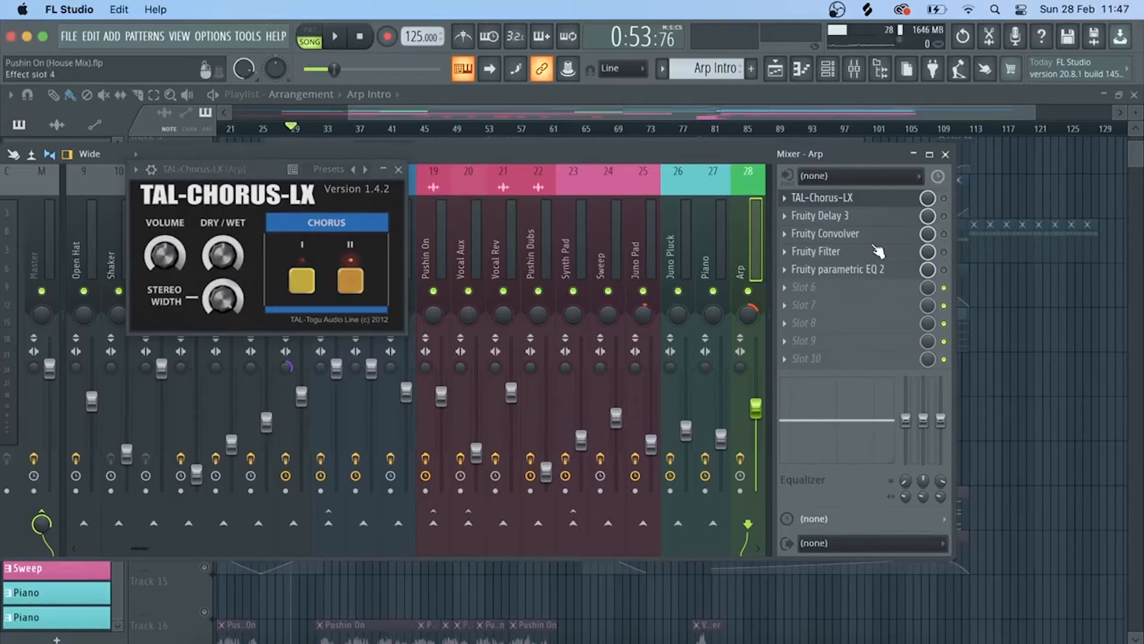
key(F9)
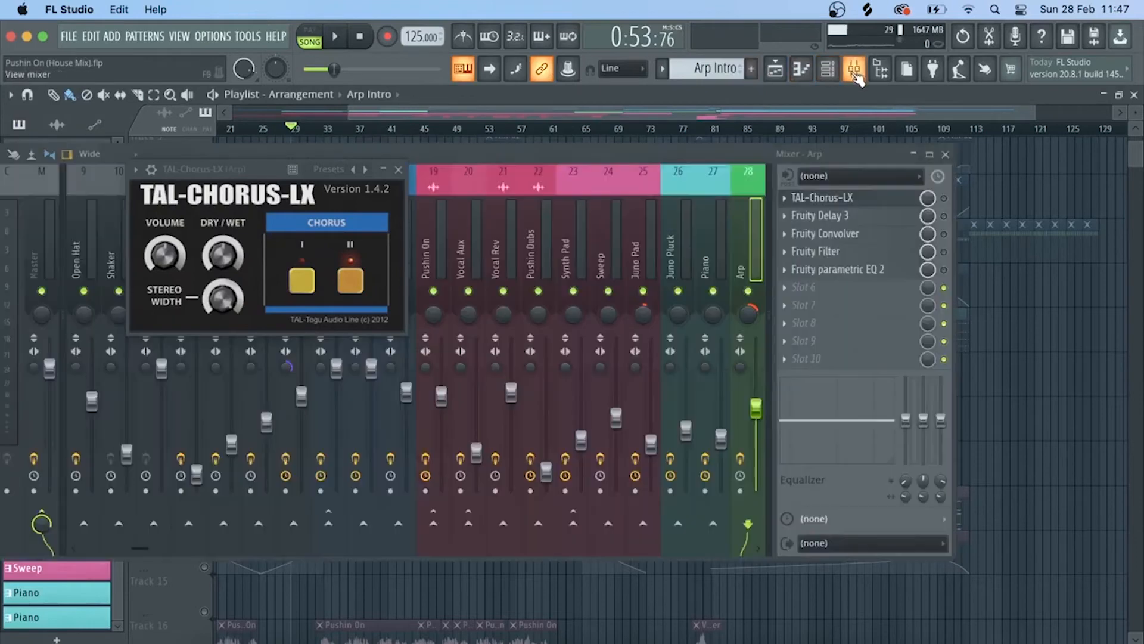
Step: Close the chorus window, audition the arp with its five mixer effects turned back on, and close the mixer
click(854, 69)
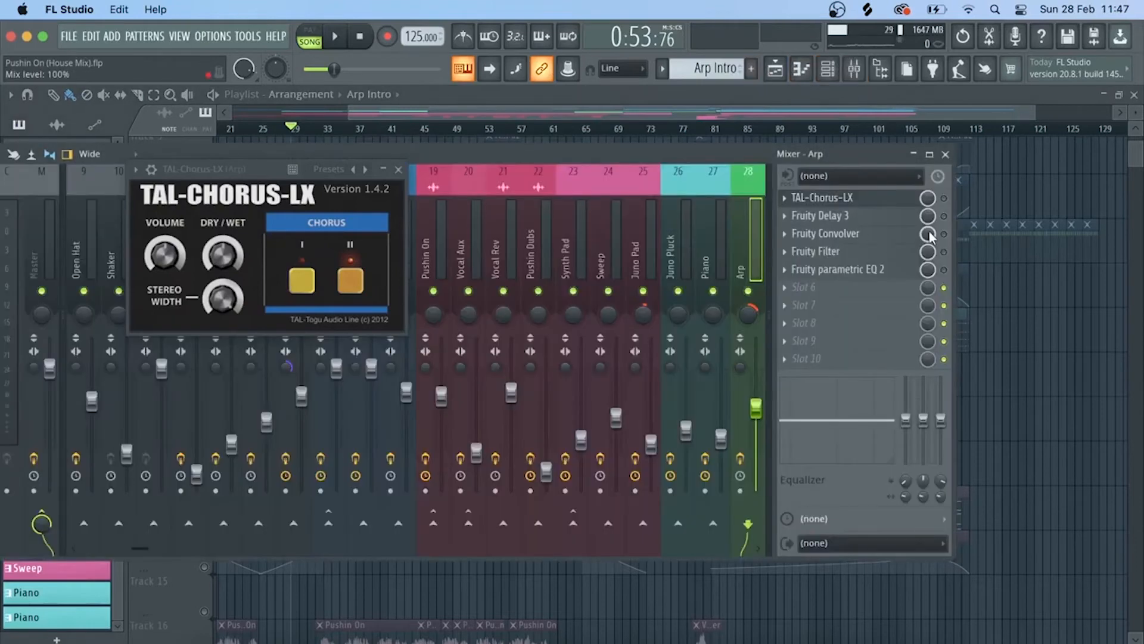
click(398, 169)
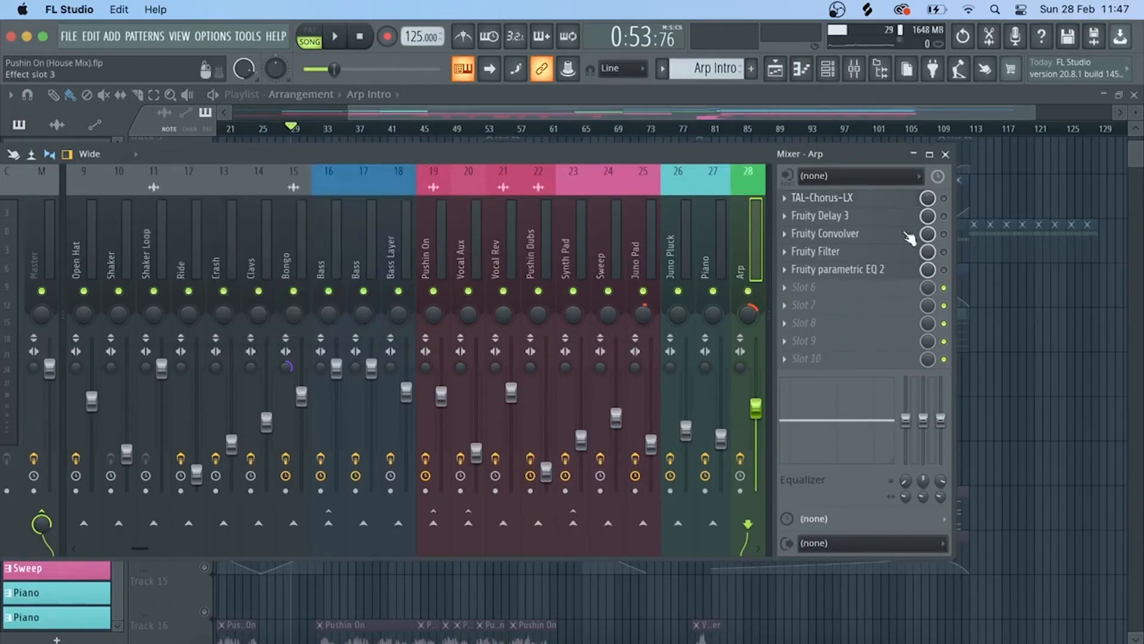
key(space)
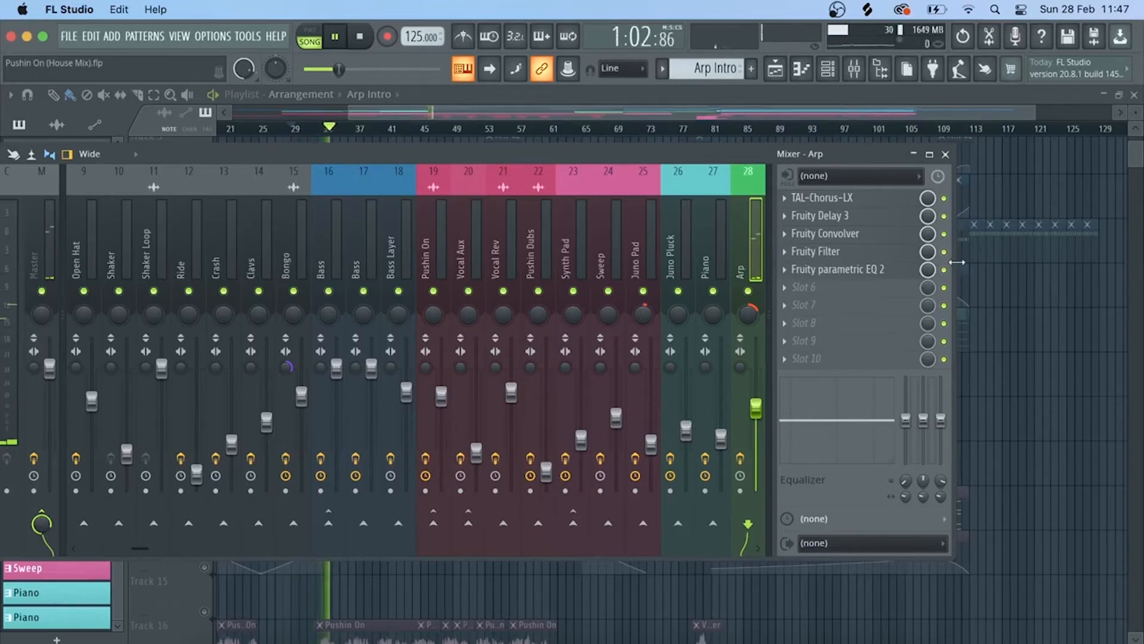
key(space)
key(F9)
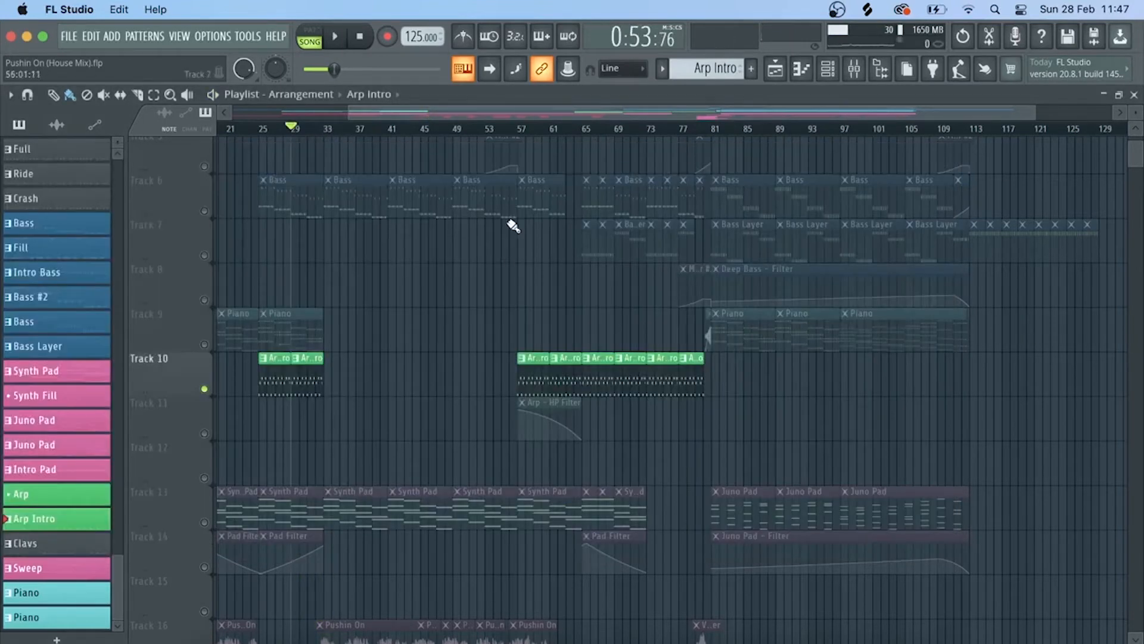
Step: Solo Track 13, set playback to bar 33 and view the Synth Pad pattern's notes in the piano roll
scroll(311, 119, left, 10)
scroll(544, 312, down, 5)
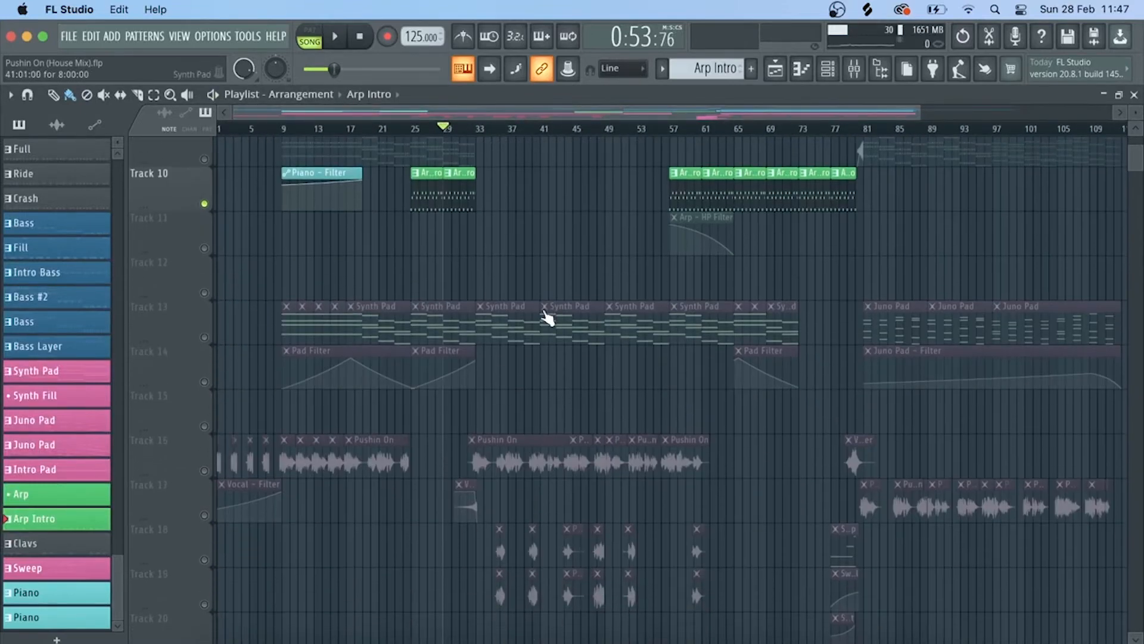
right_click(205, 336)
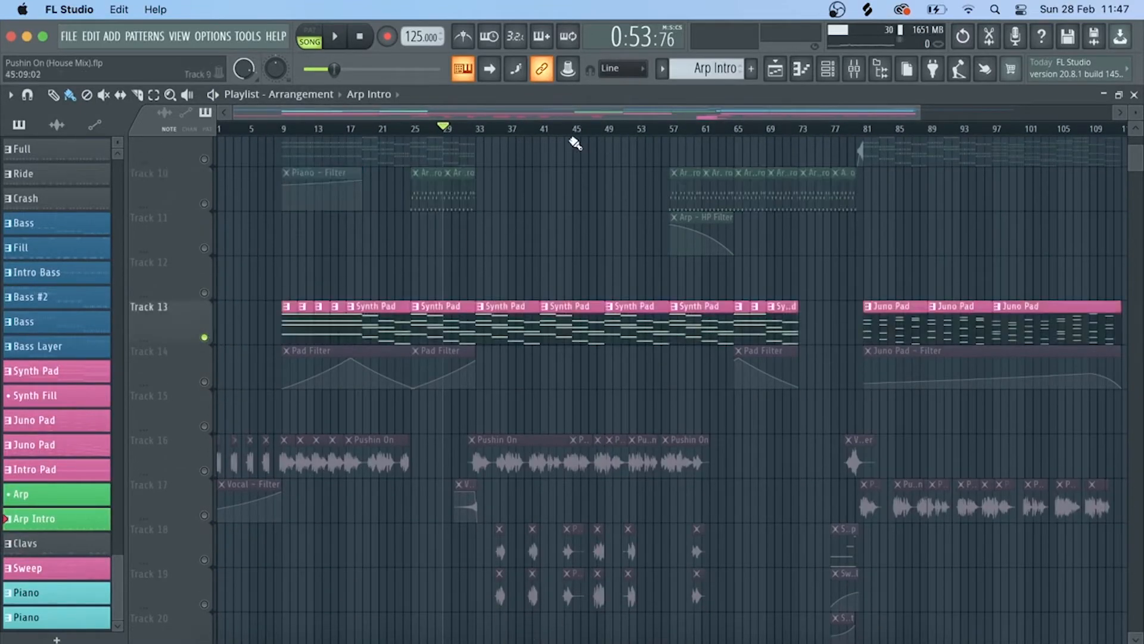
click(483, 131)
double_click(526, 324)
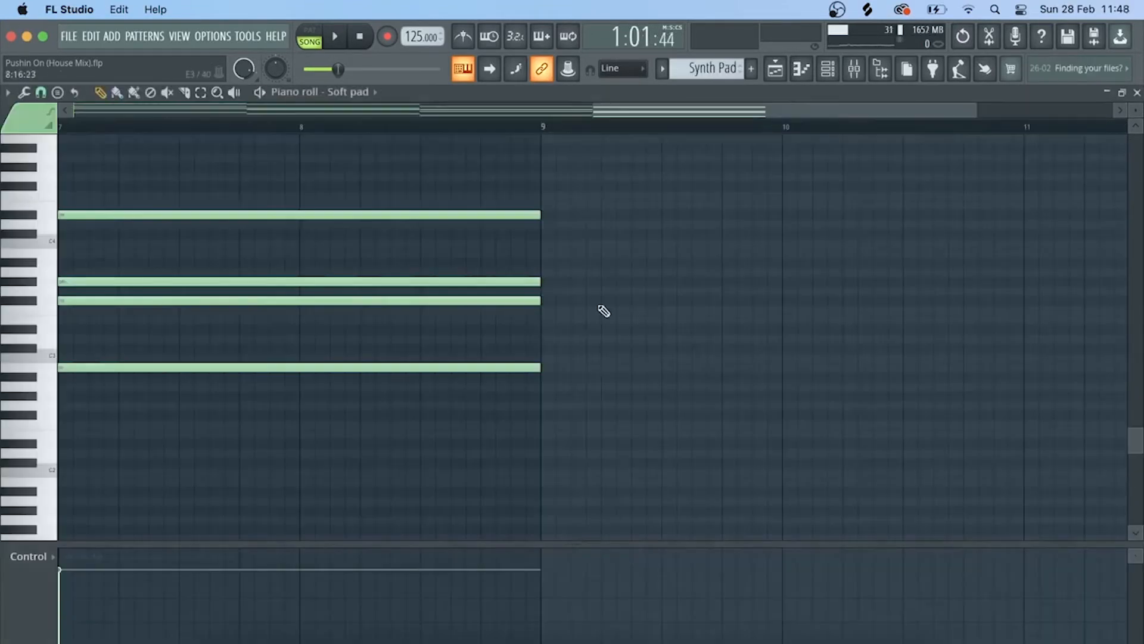
Step: Show the Pads channel rack below Track 13 and audition the Synth Pad in the playlist
click(778, 69)
click(828, 68)
key(space)
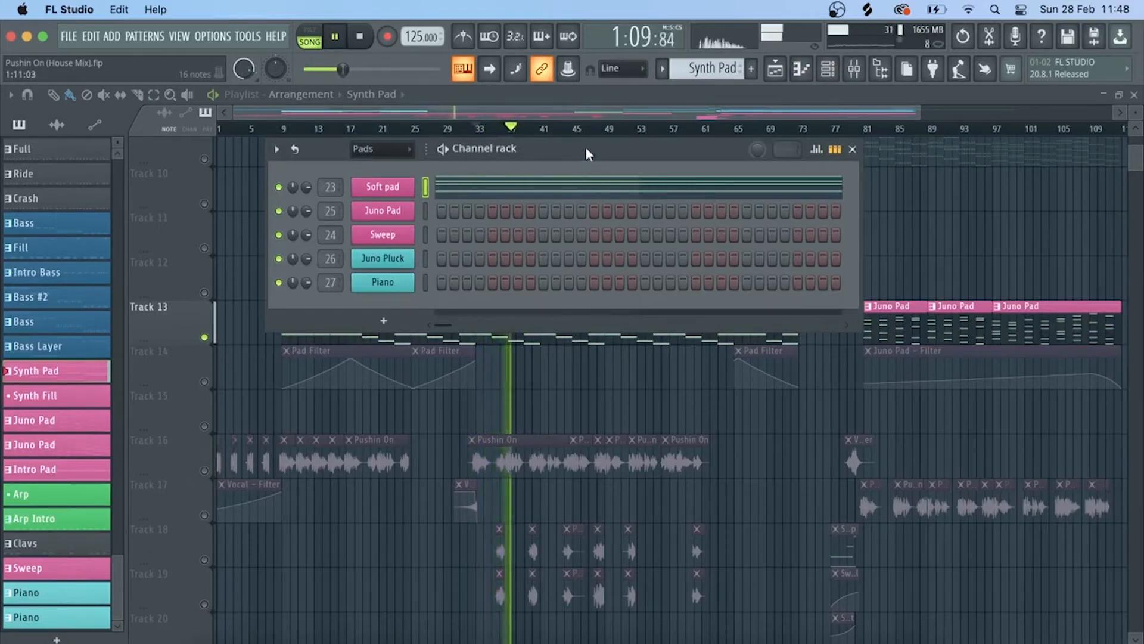
drag(587, 149, 595, 377)
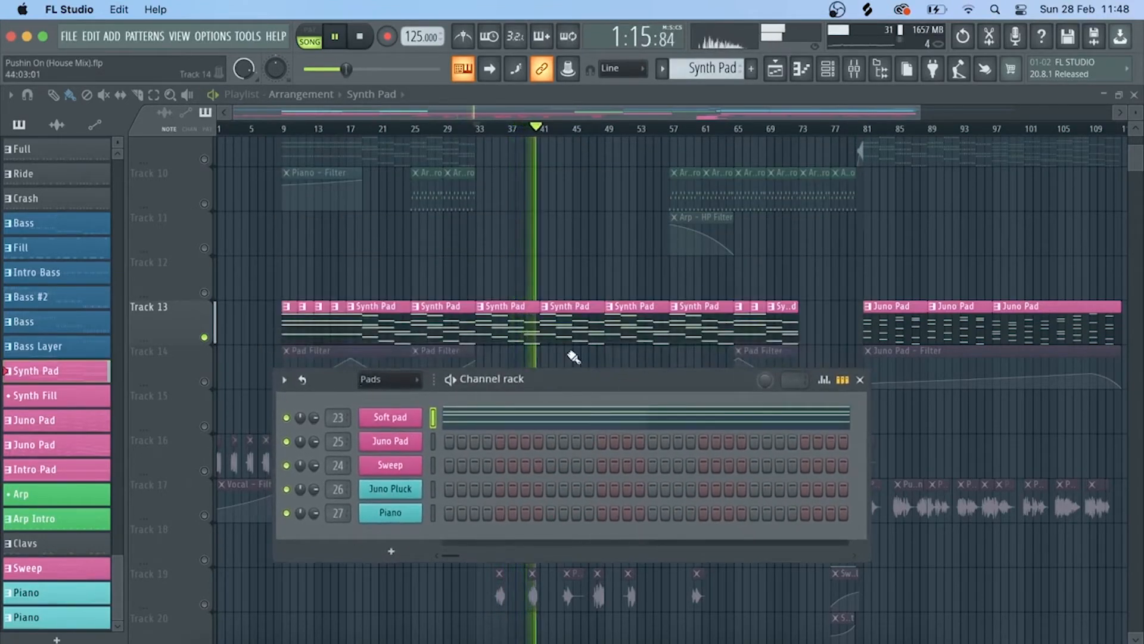
key(space)
Step: Open the Soft pad's 3x Osc oscillator settings and reset the fine pitch of oscillators 1 and 2
click(386, 417)
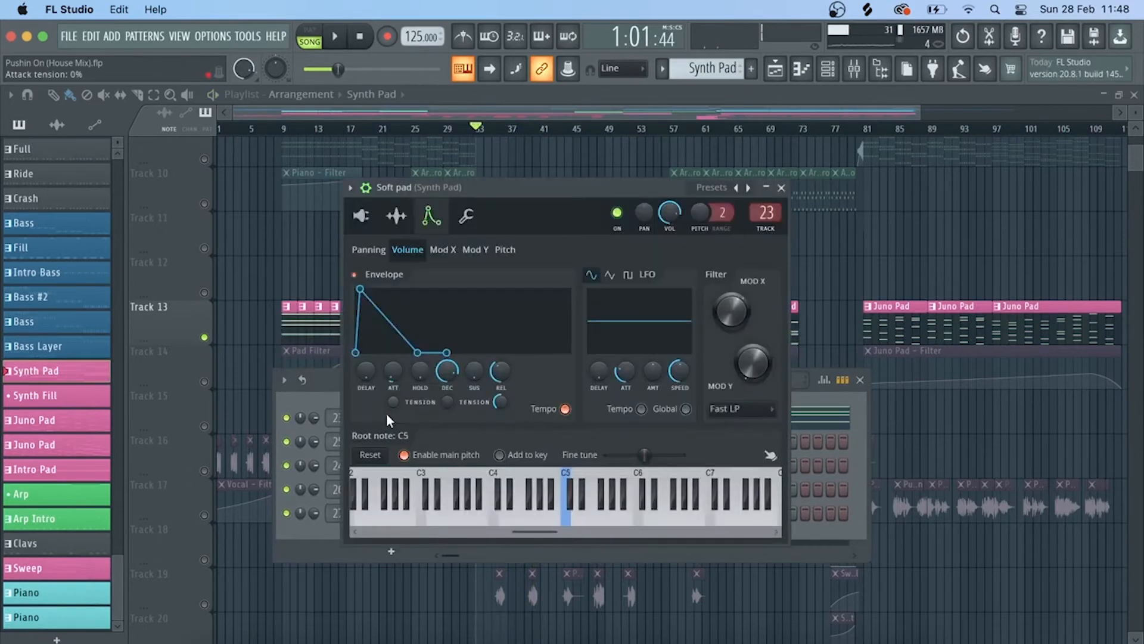
click(361, 216)
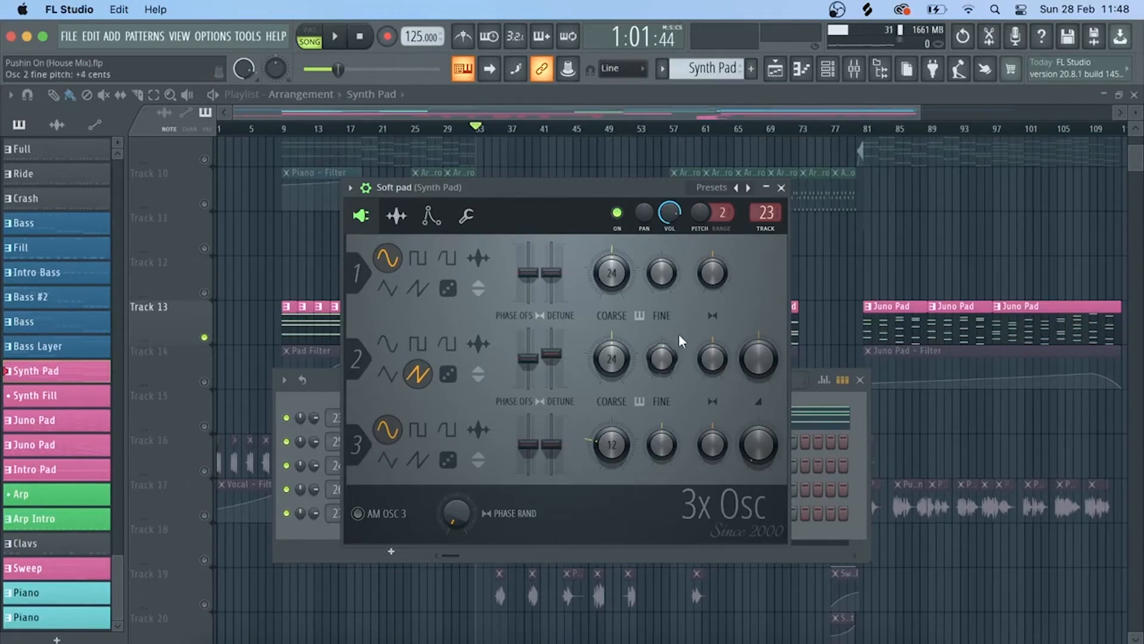
right_click(662, 272)
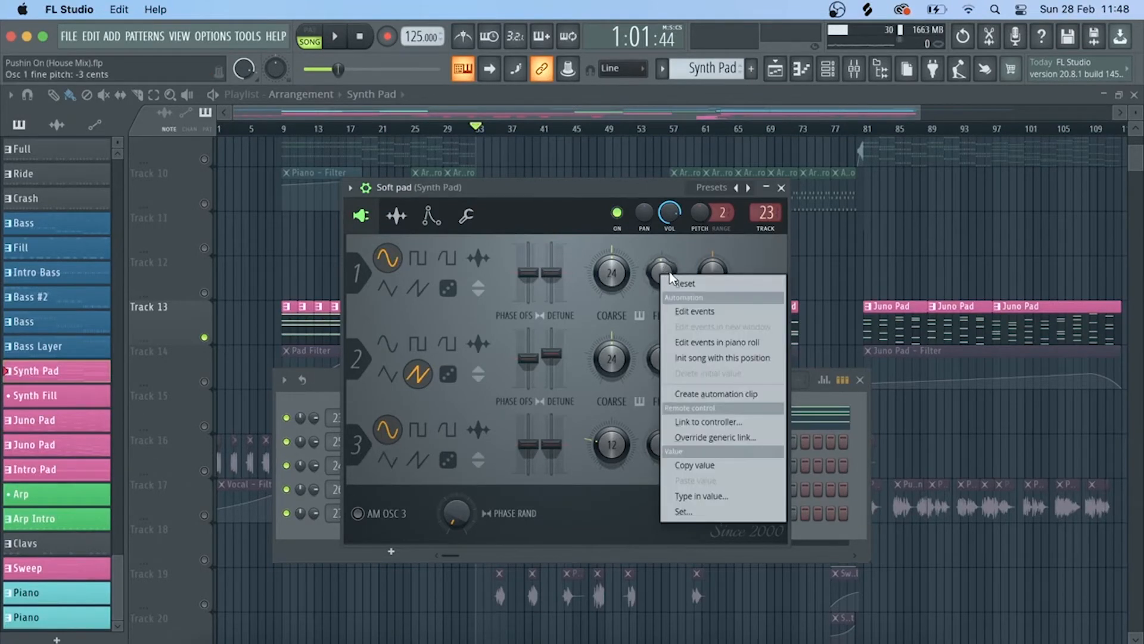
click(686, 283)
right_click(659, 359)
click(672, 370)
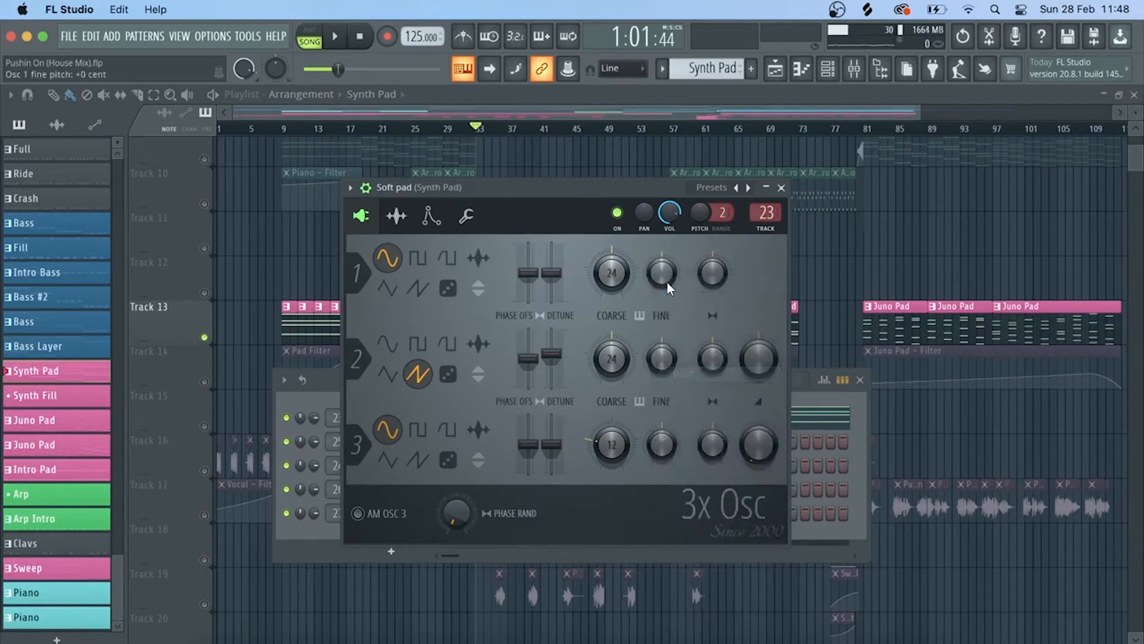
Step: Detune the fine pitch of oscillators 1 and 2 during playback, bringing oscillator 1 to -2 cents
key(space)
drag(665, 280, 665, 292)
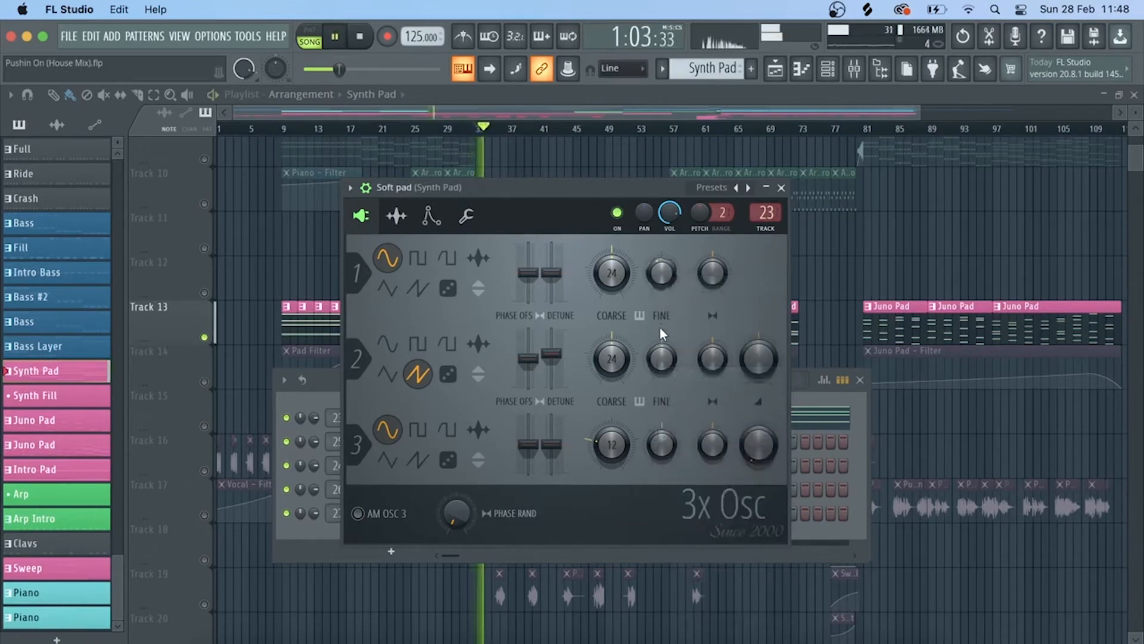
drag(663, 356, 666, 309)
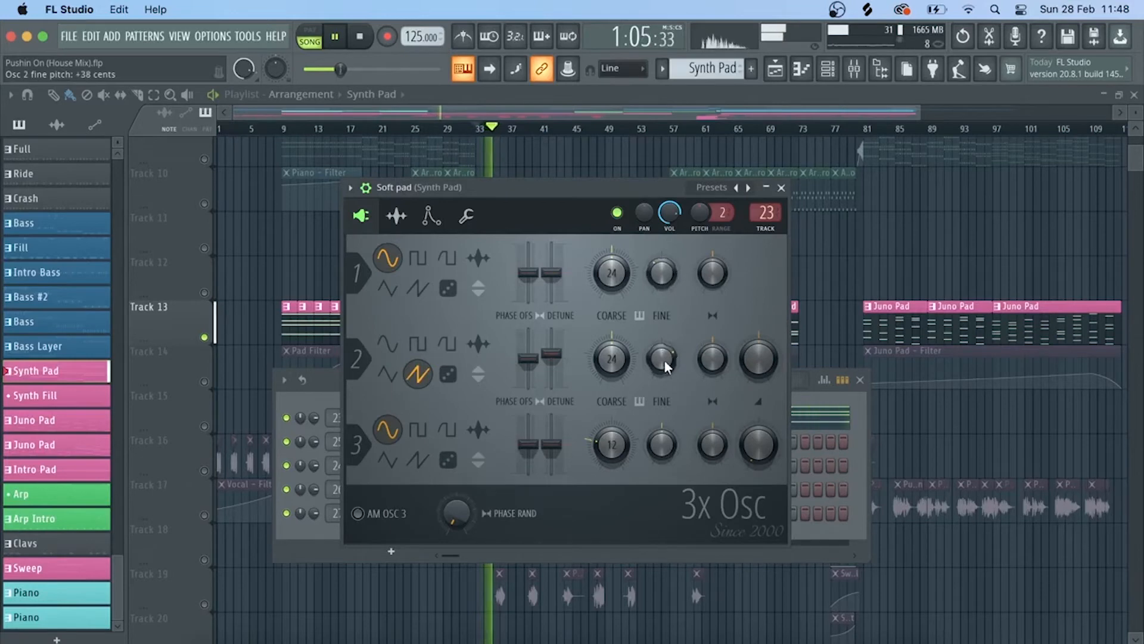
drag(663, 270, 662, 259)
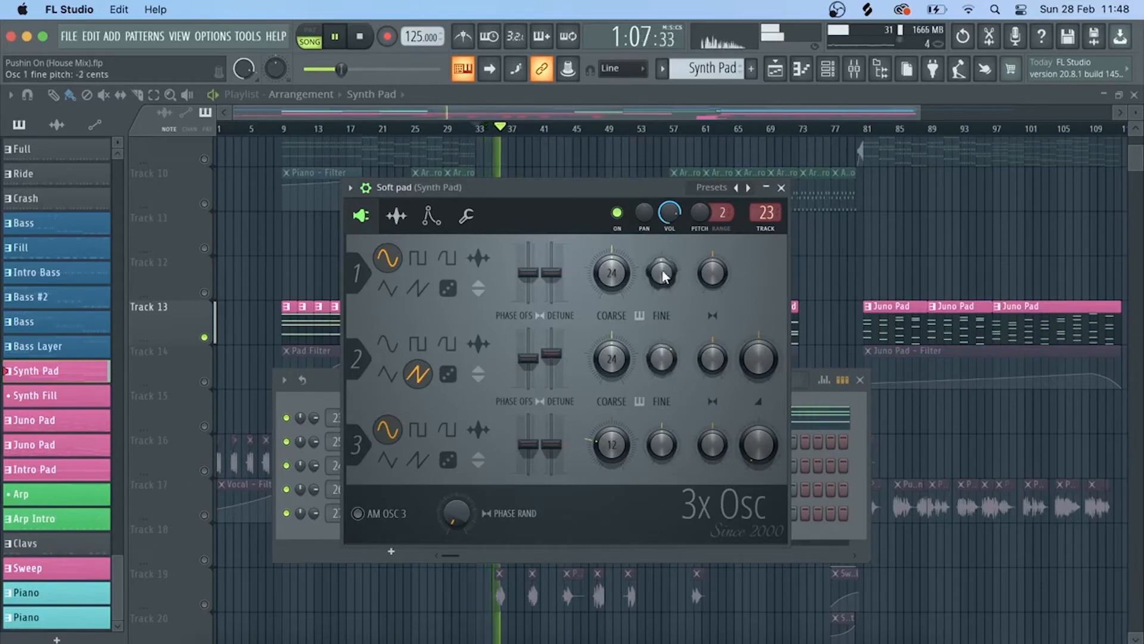
drag(658, 353, 658, 373)
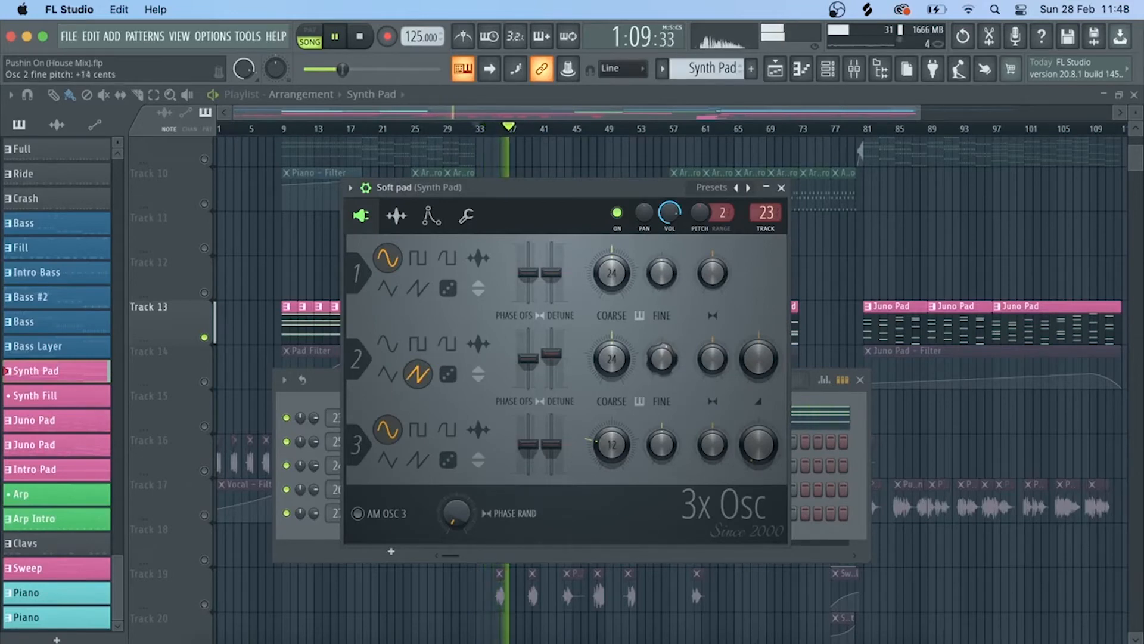
key(space)
Step: View the Soft pad's Volume envelope and audition the pad with the filter's Mod X at about 76%
click(431, 216)
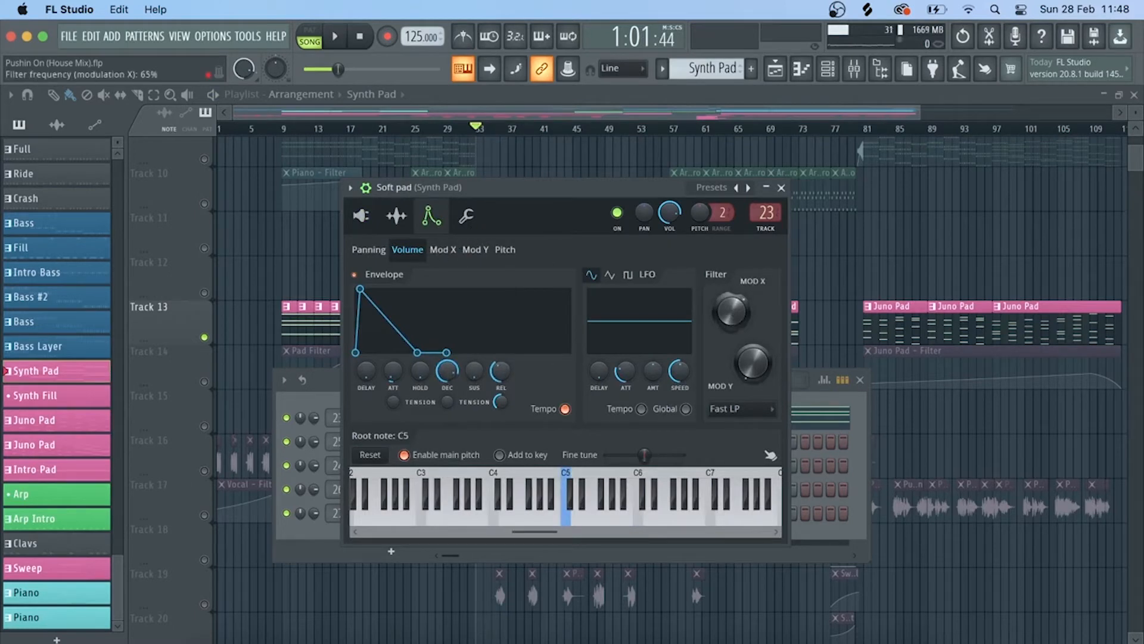
key(space)
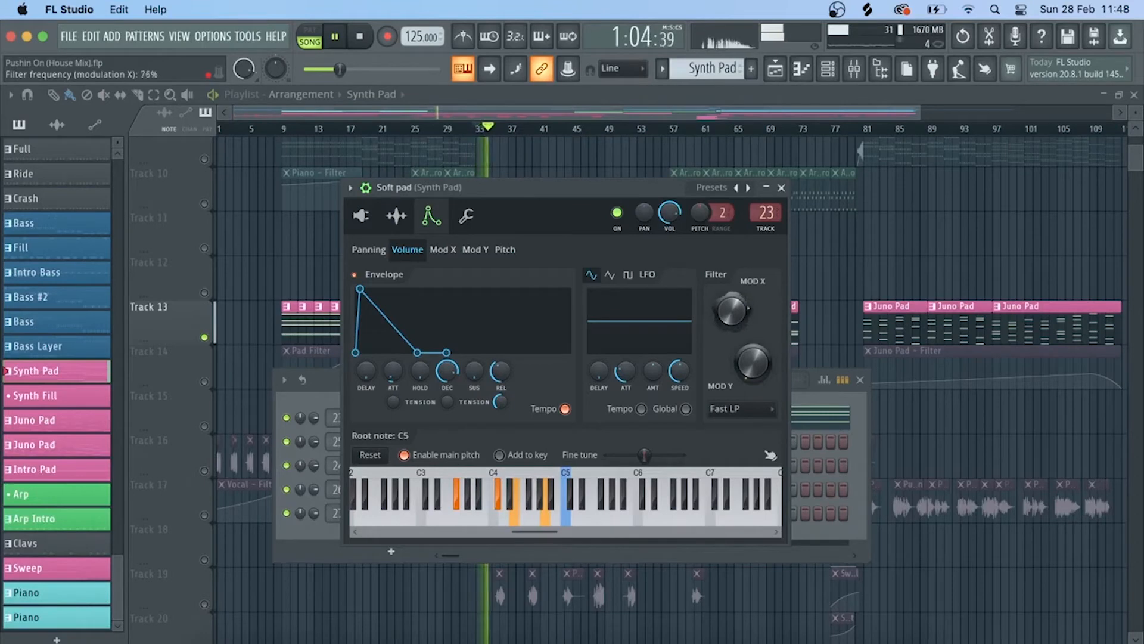
key(space)
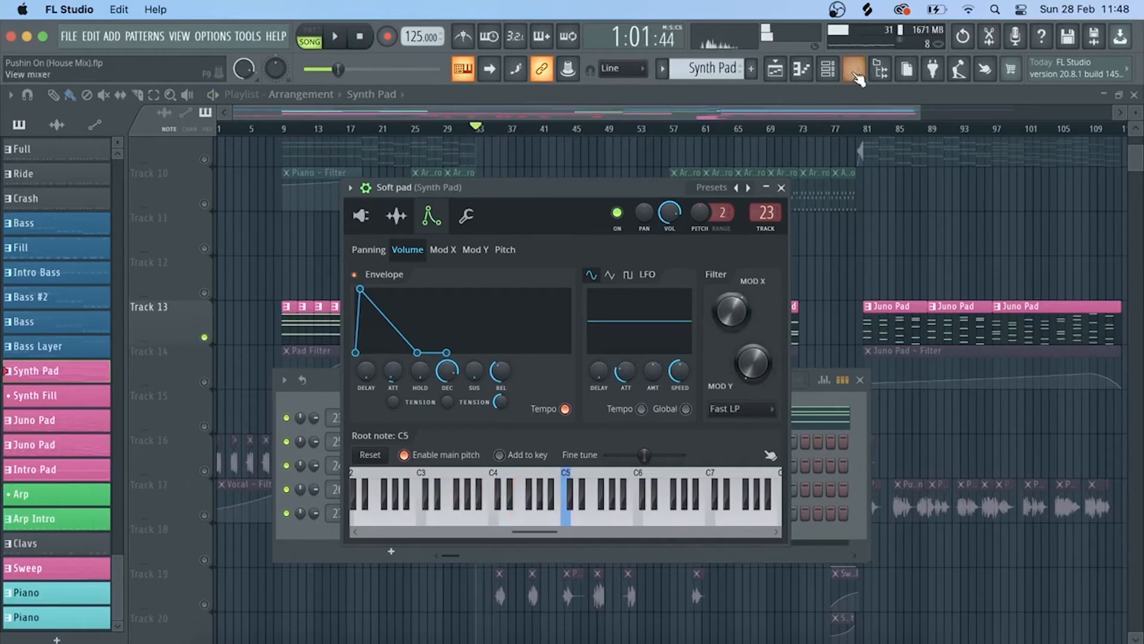
Step: Show the Synth Pad mixer track and audition it with the limiter, parametric EQ, Love Philter and reverb bypassed
click(861, 73)
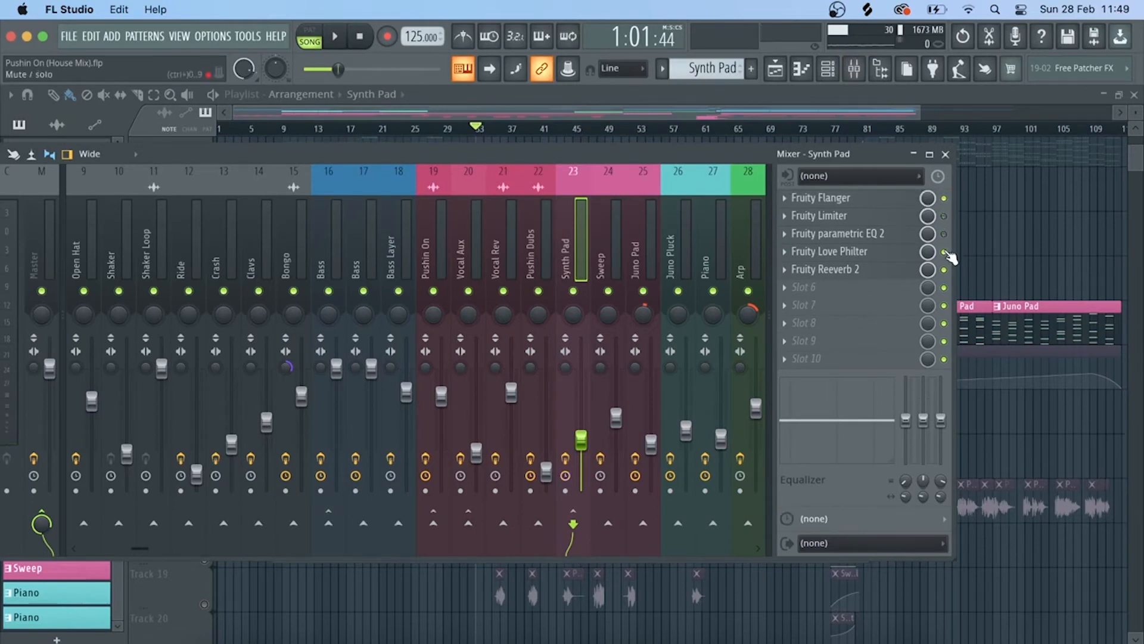
key(space)
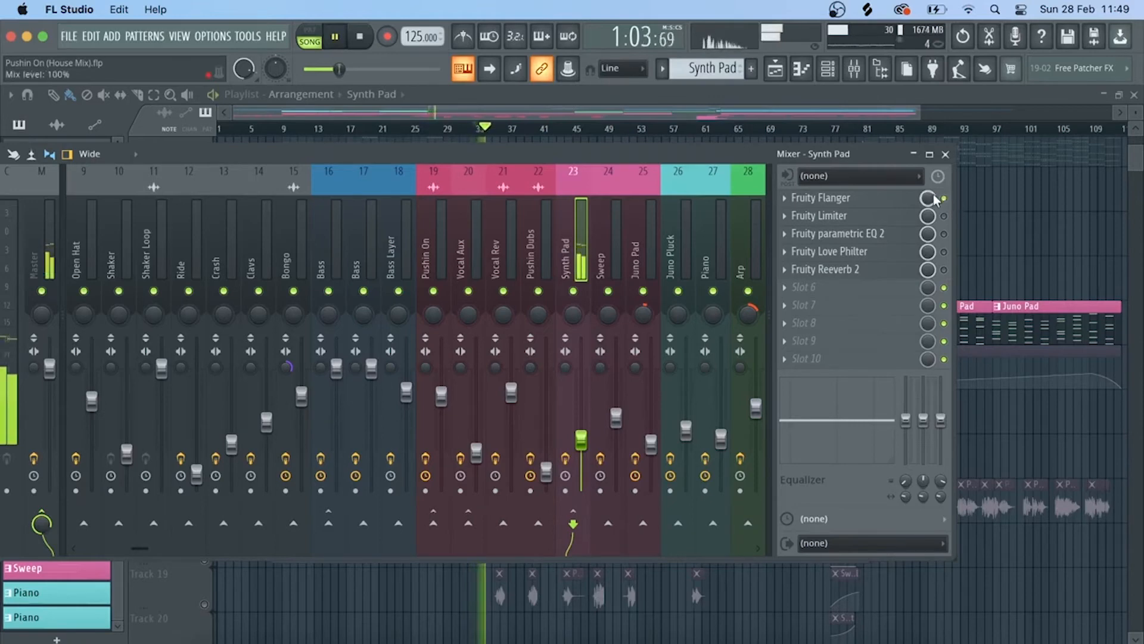
key(space)
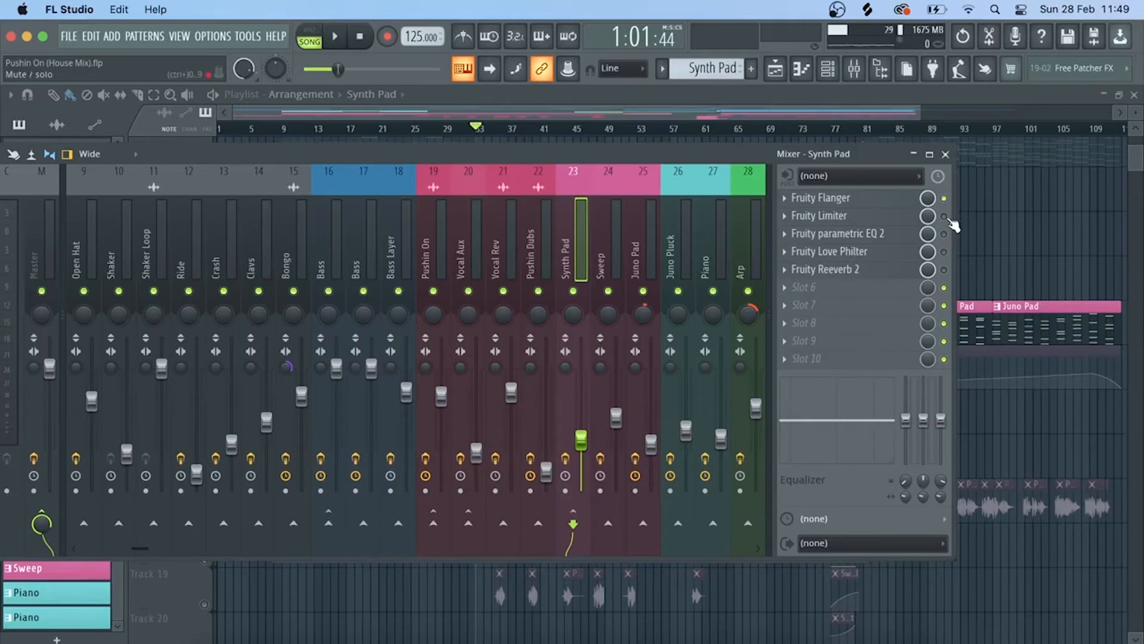
Step: View the Synth Pad's Fruity Limiter, then select the Kick mixer track and show its sidechain routing options for Synth Pad
click(904, 219)
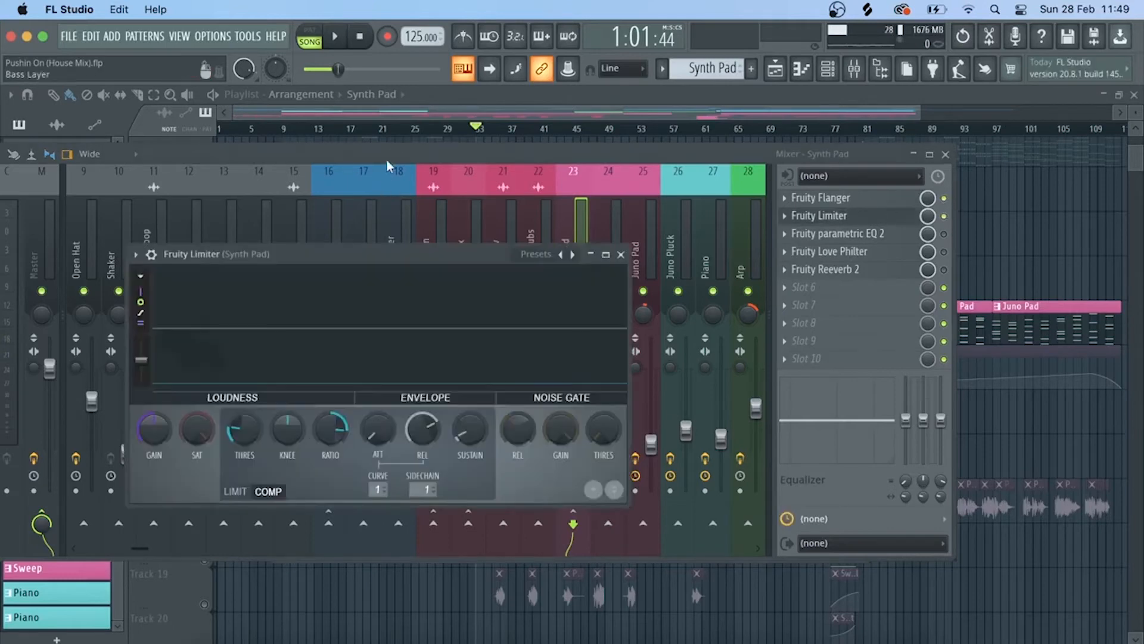
drag(406, 155, 520, 157)
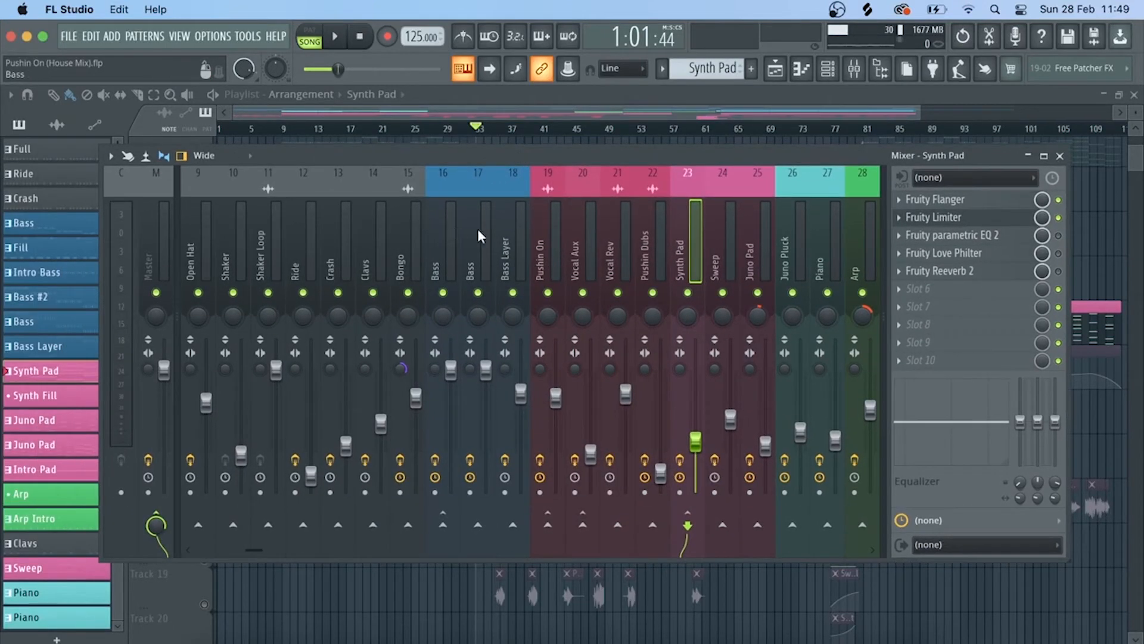
scroll(481, 235, up, 4)
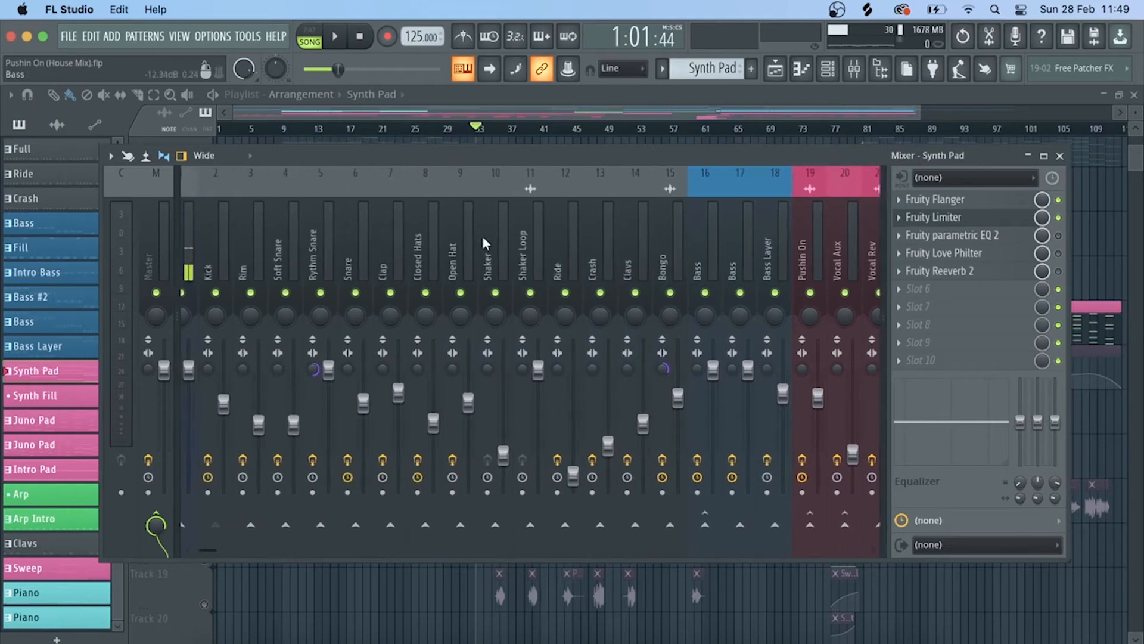
scroll(483, 238, down, 2)
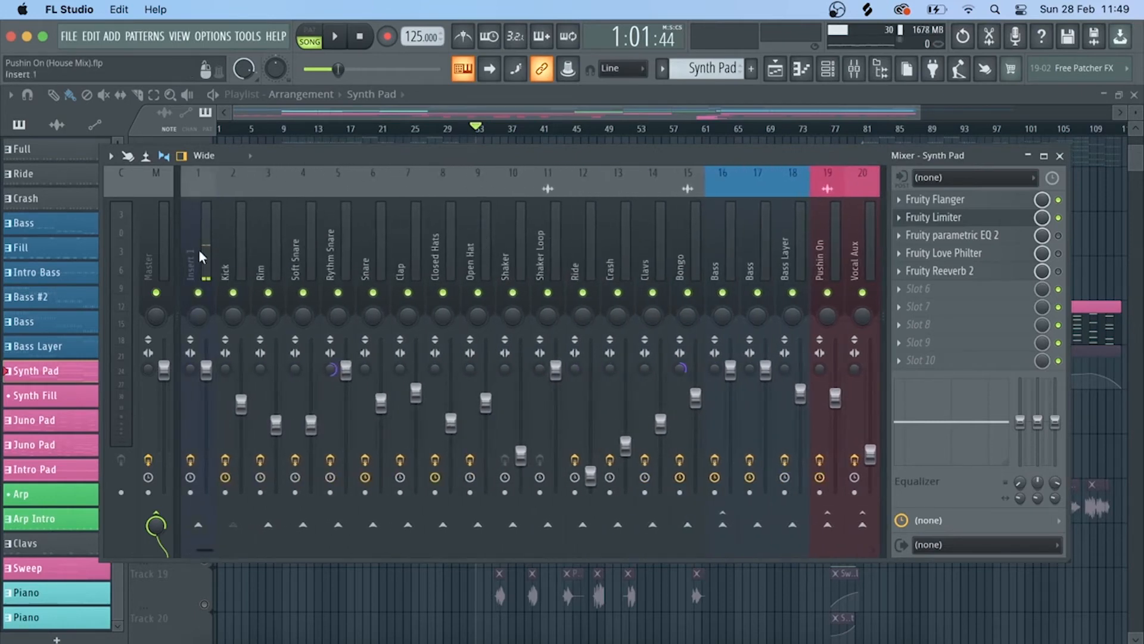
click(231, 238)
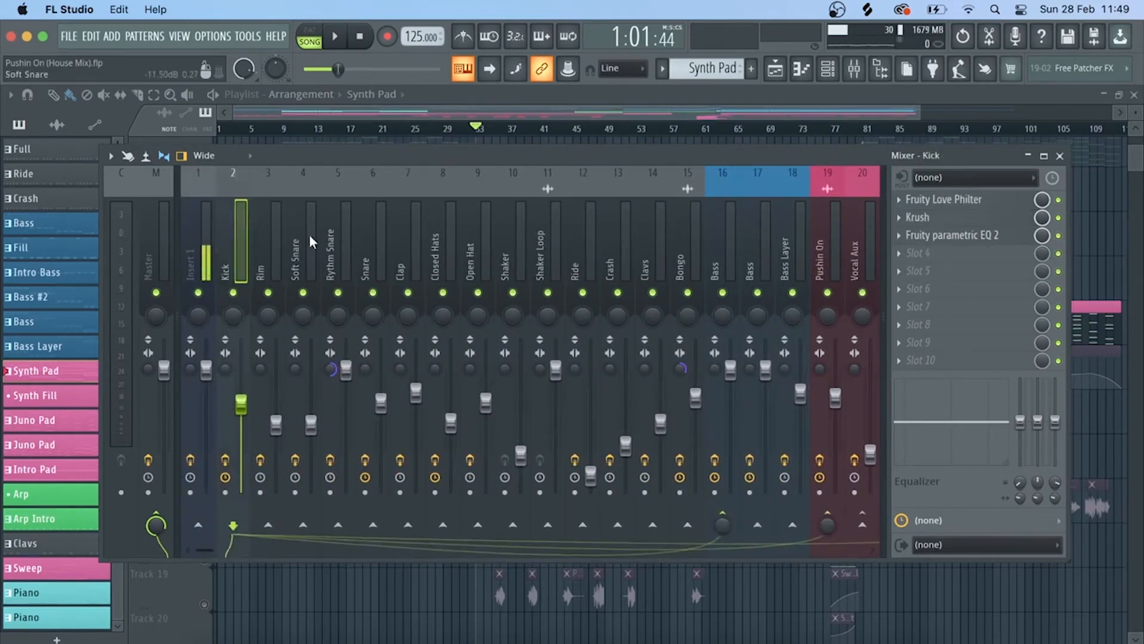
scroll(313, 237, right, 10)
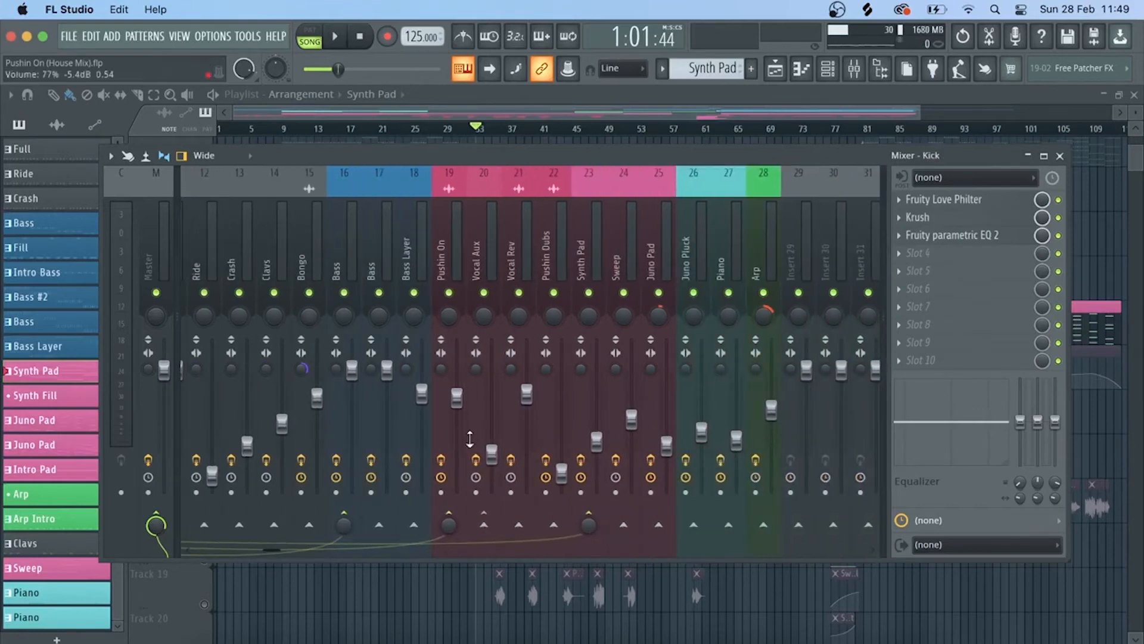
right_click(589, 522)
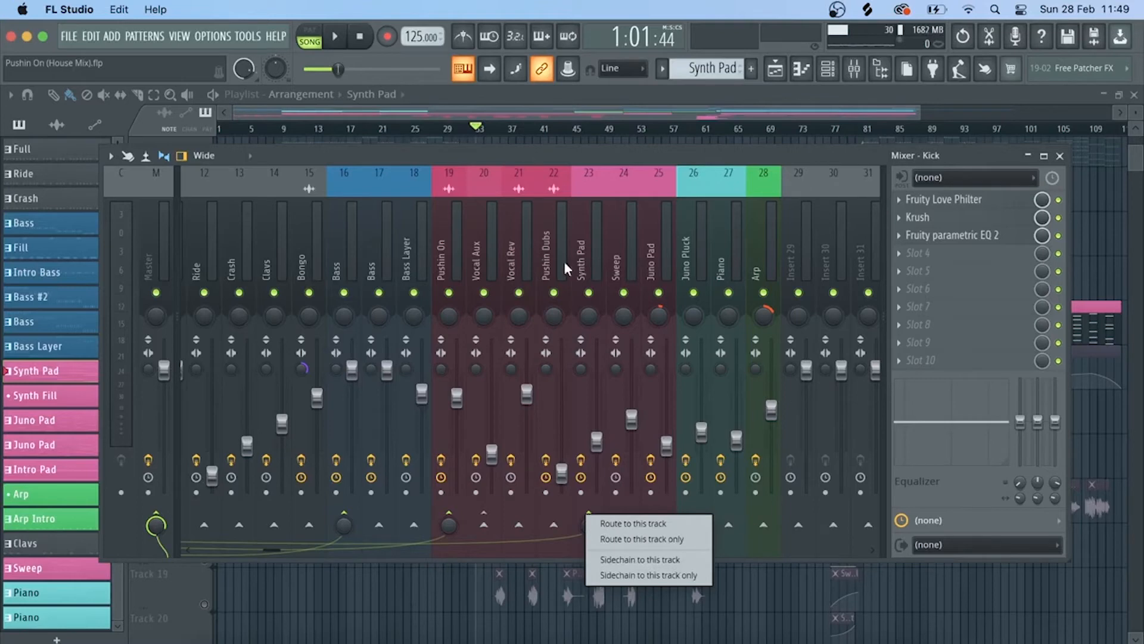
Step: Reopen the Synth Pad track's Fruity Limiter and compare its LIMIT and COMP modes, leaving COMP displayed
click(581, 253)
click(585, 253)
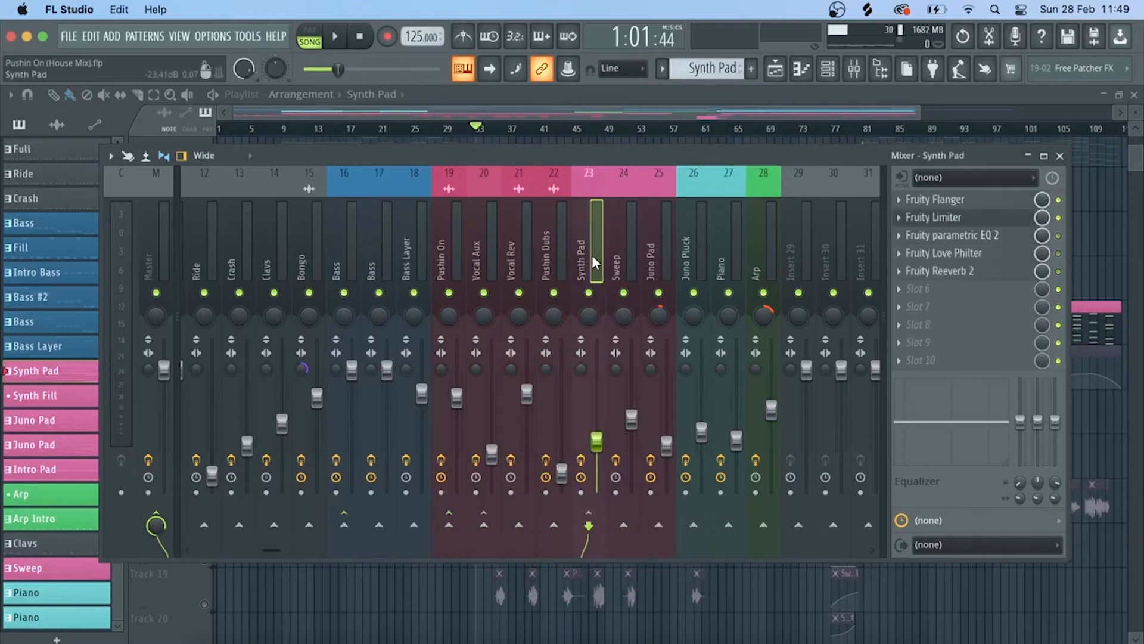
click(979, 218)
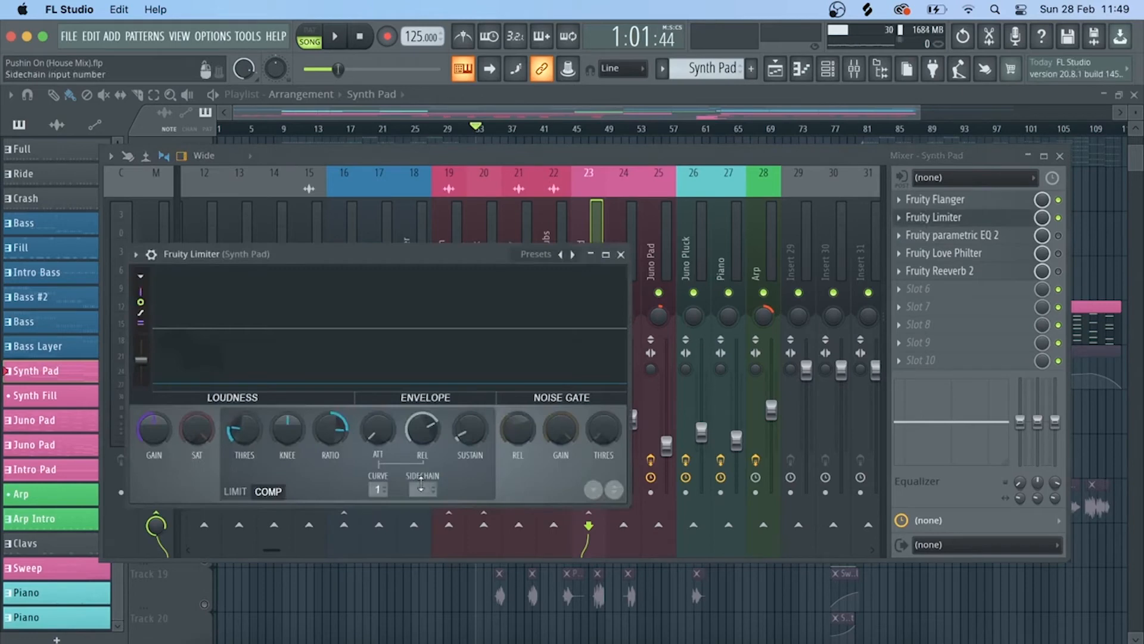
click(234, 491)
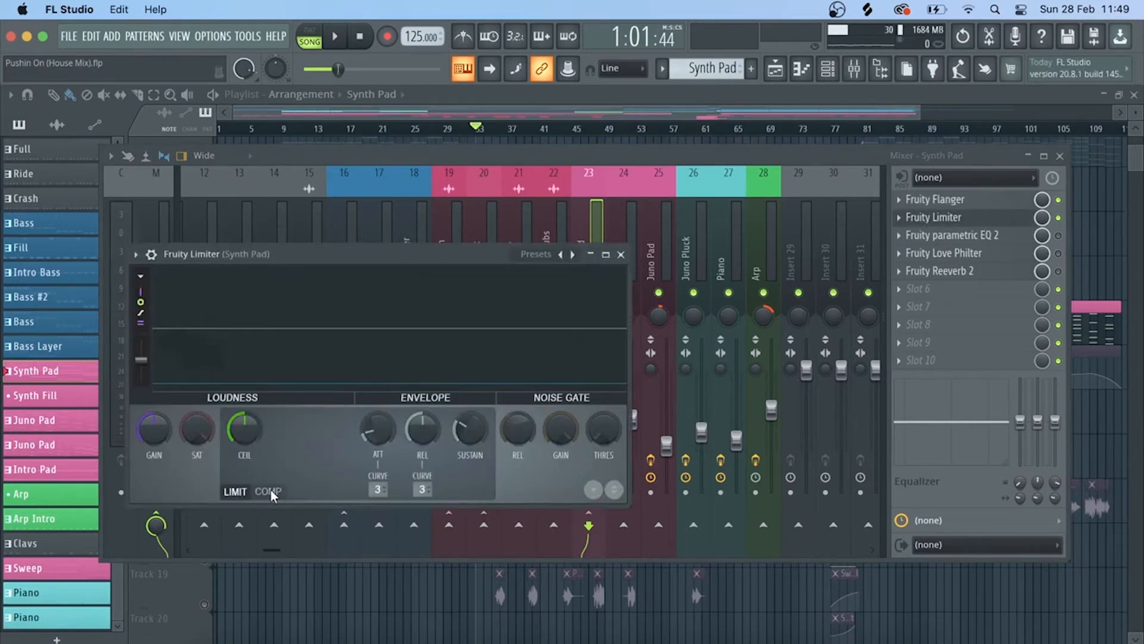
click(270, 489)
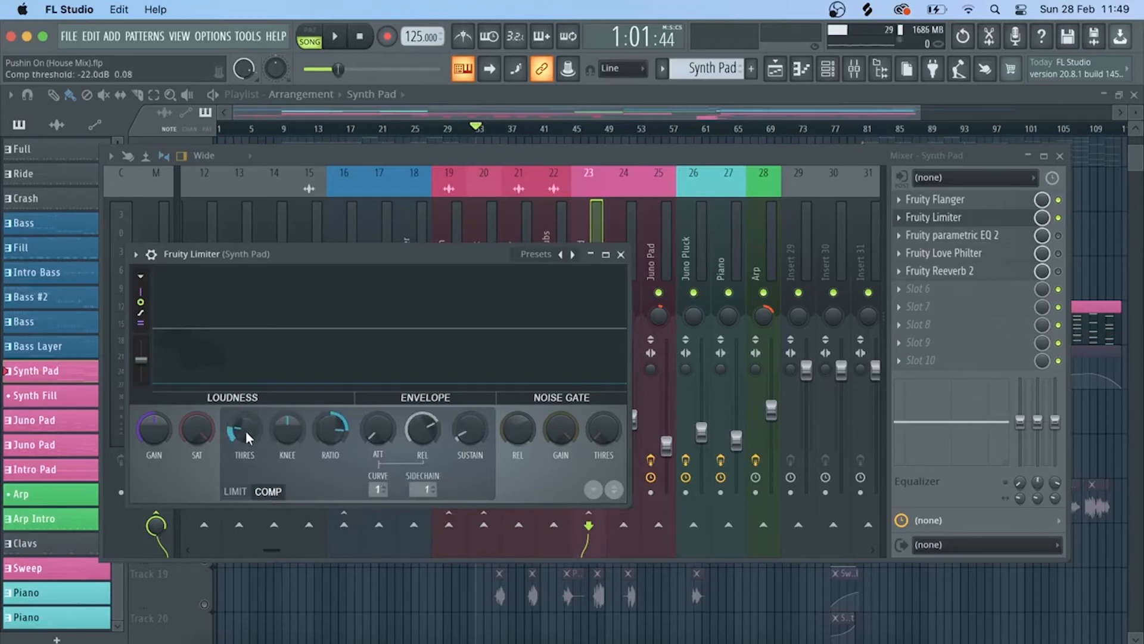
Step: Adjust the Fruity Limiter's compression threshold and audition the Synth Pad through it
mouse_move(246, 430)
mouse_down()
mouse_move(245, 388)
mouse_move(245, 435)
mouse_up()
key(space)
key(space)
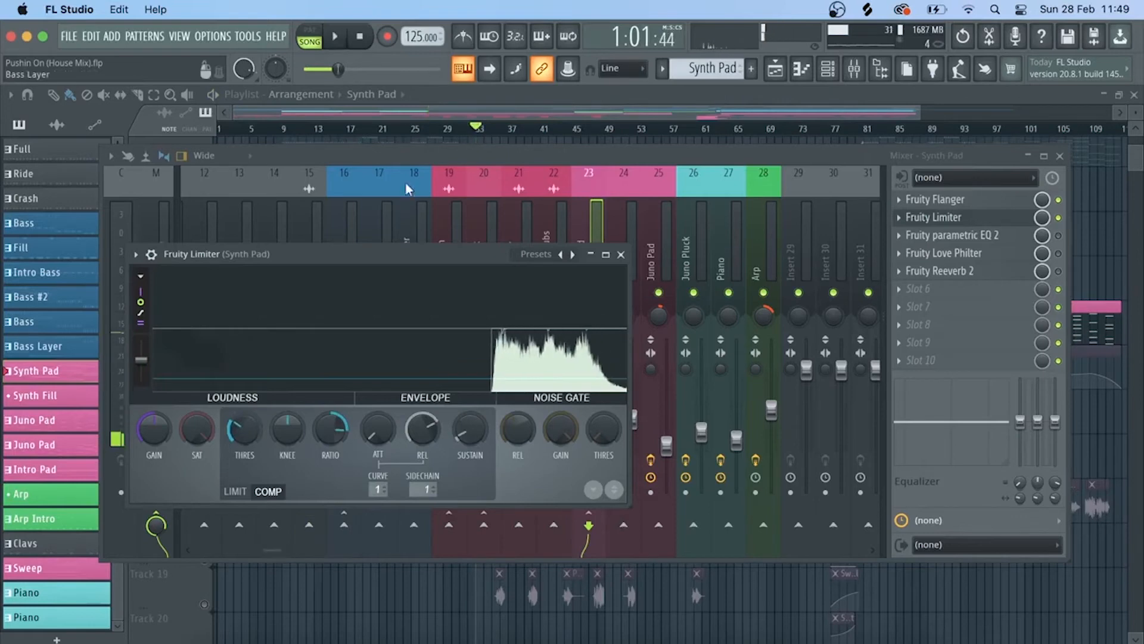
Step: Close the limiter, solo the Kick mixer track with its routed tracks and release the solo on playlist Track 13
click(431, 154)
scroll(310, 274, up, 11)
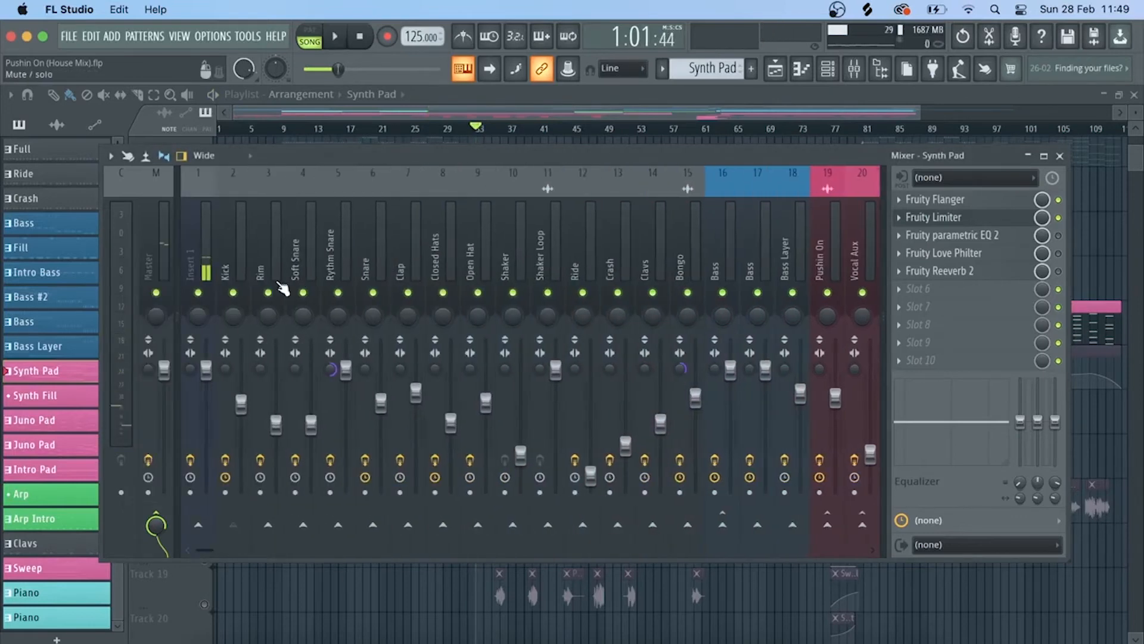
right_click(234, 293)
key(F9)
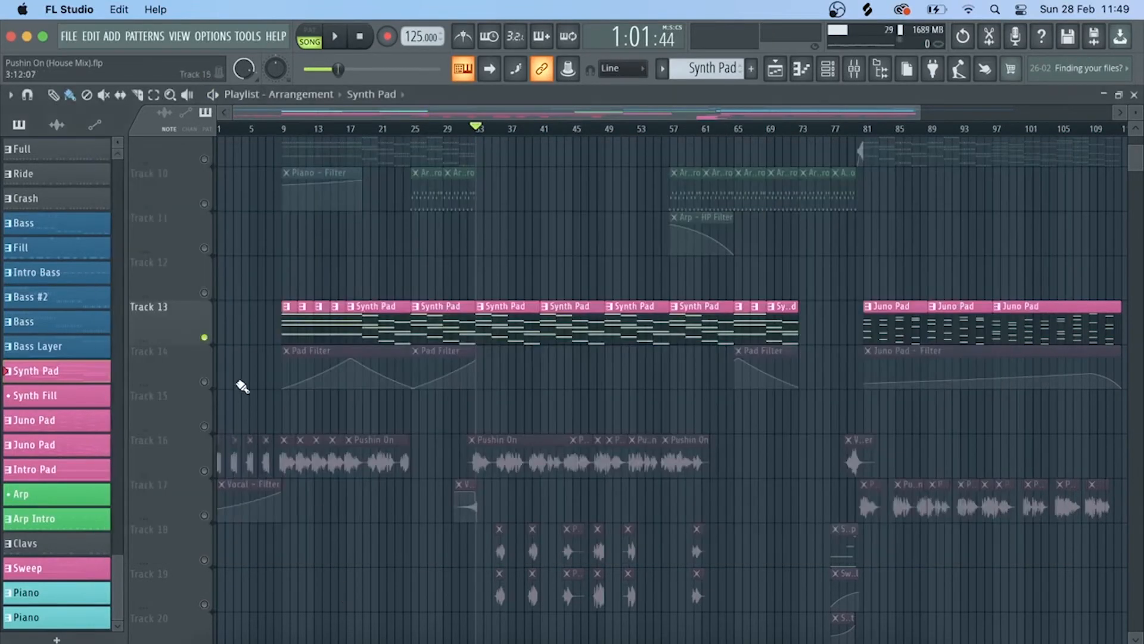
right_click(203, 337)
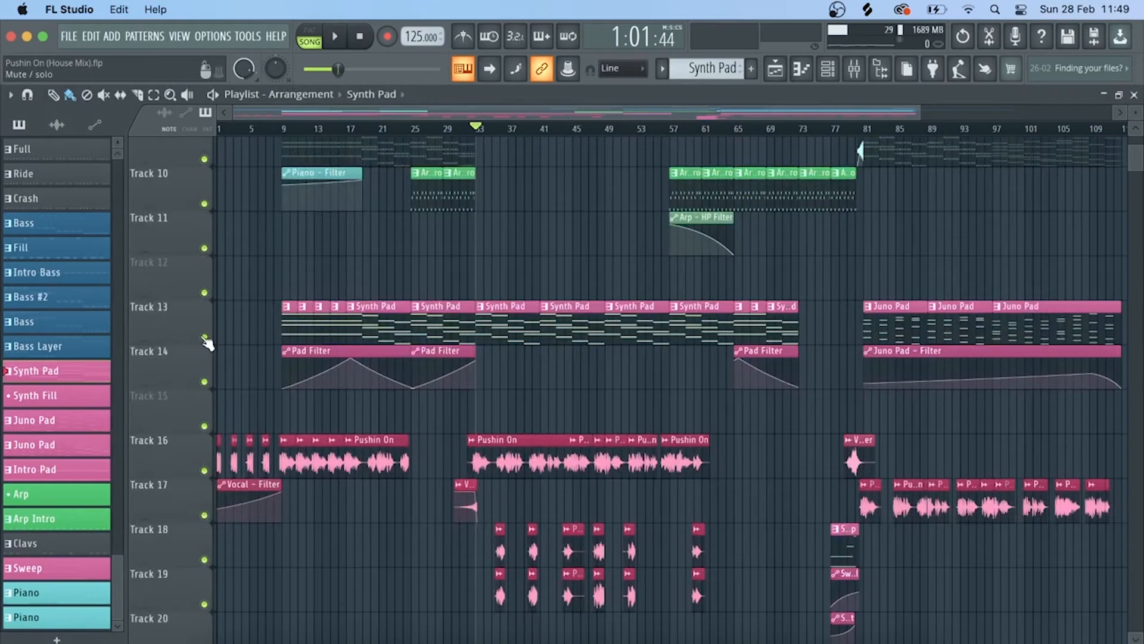
click(855, 69)
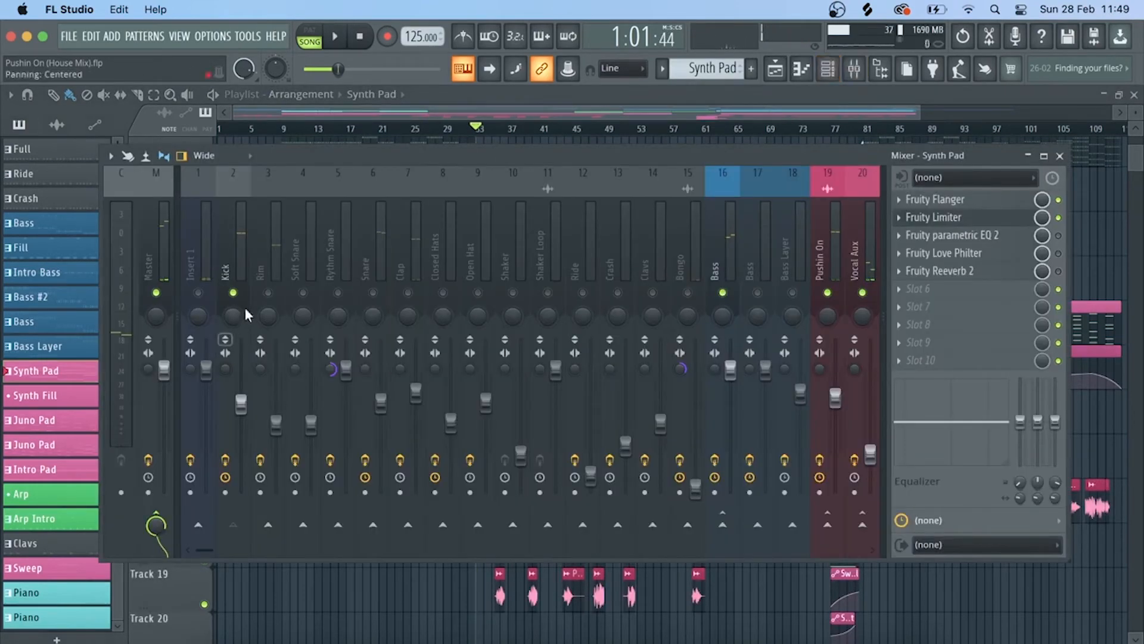
key(F9)
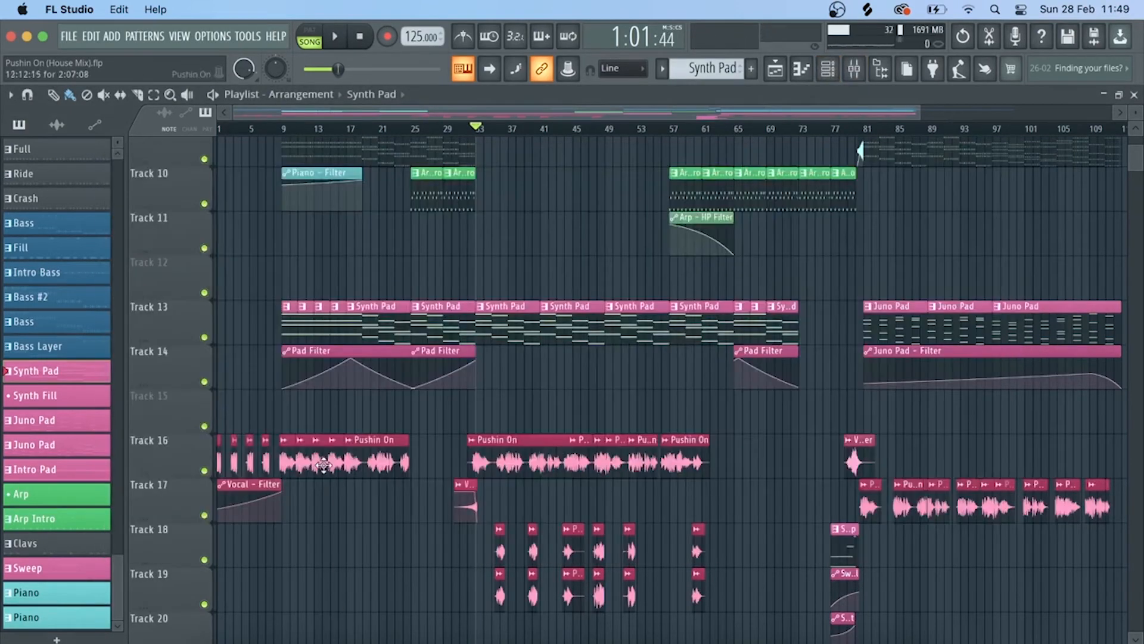
Step: Isolate the topmost playlist track together with Track 13, and play them with the Synth Pad mixer track shown
scroll(209, 180, up, 5)
right_click(205, 174)
scroll(255, 225, down, 5)
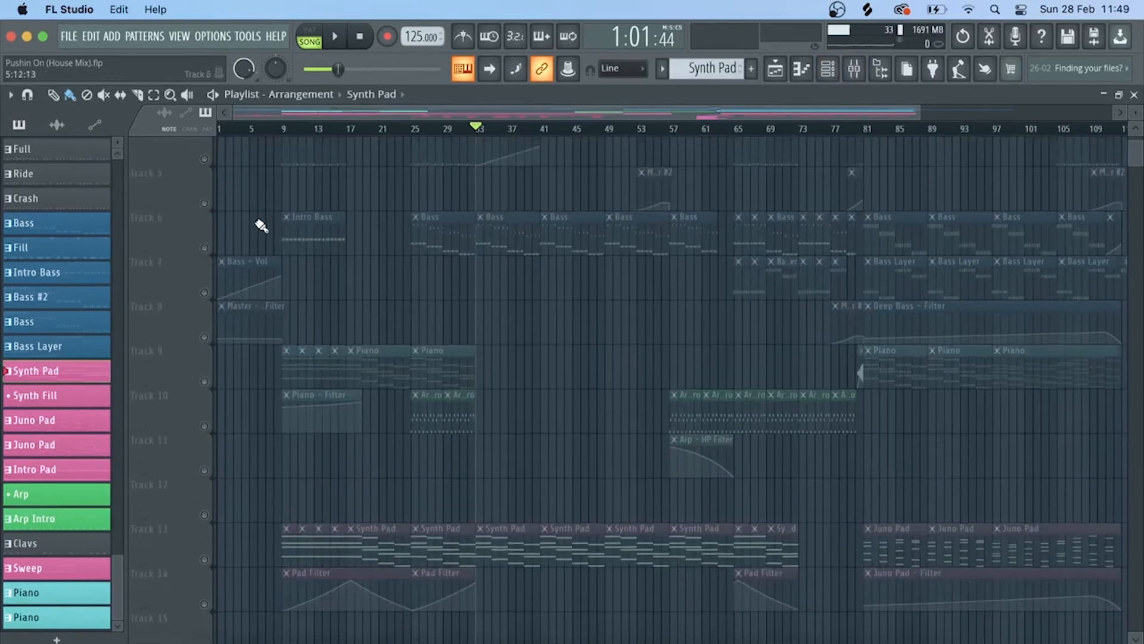
right_click(206, 375)
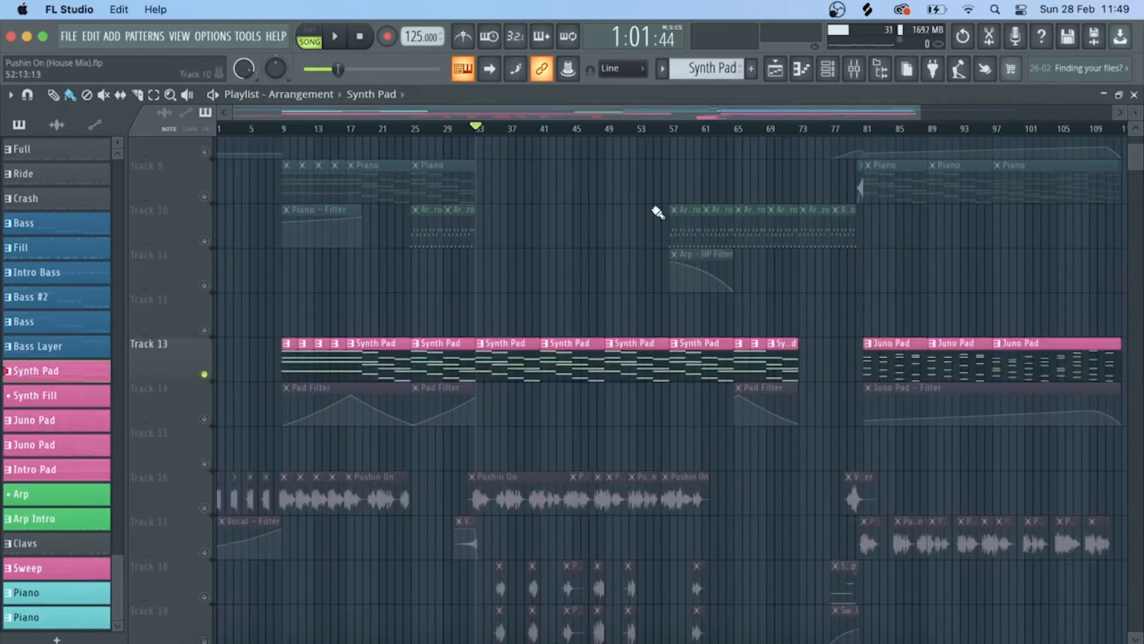
key(space)
click(852, 69)
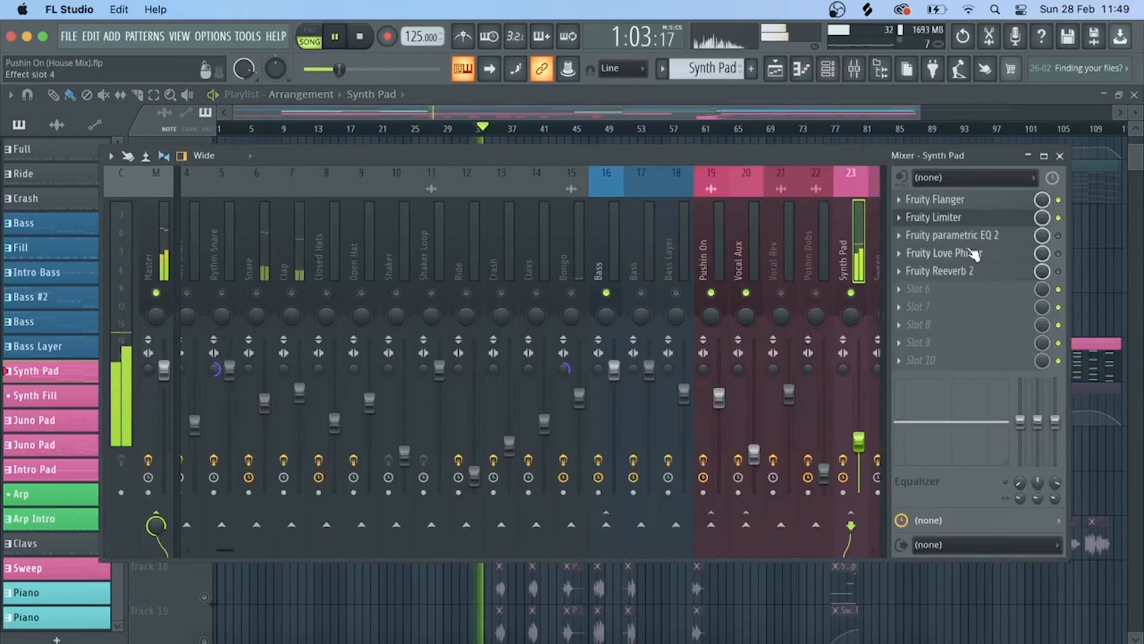
Step: Lower and raise the compression threshold in the Synth Pad's Fruity Limiter during playback to demonstrate the sidechain ducking
click(920, 218)
drag(244, 428, 244, 453)
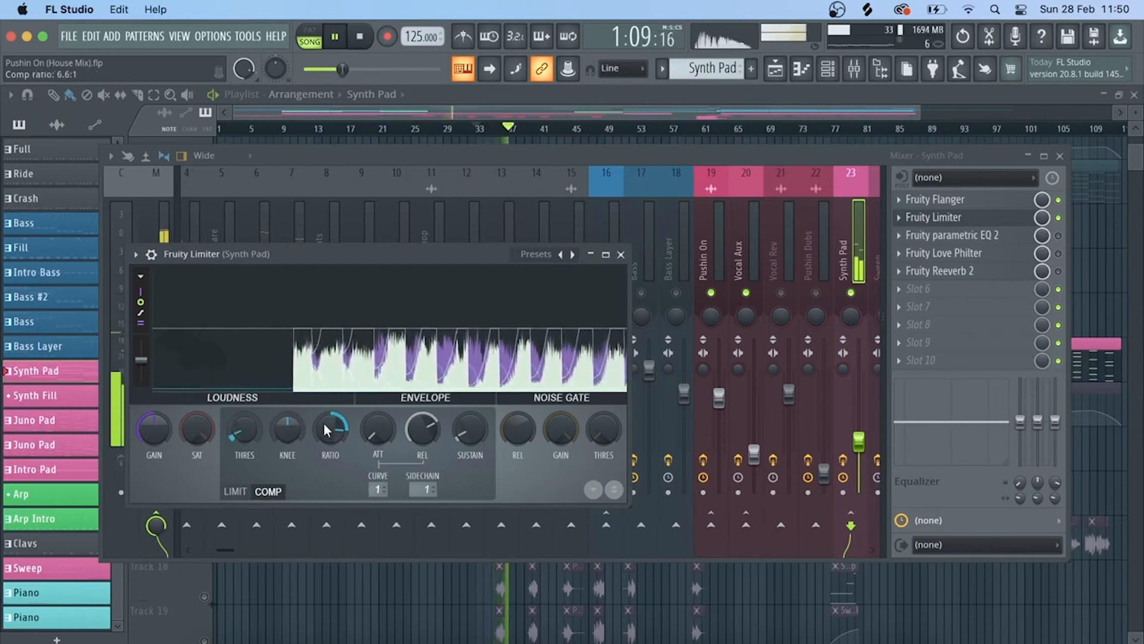
drag(326, 425, 326, 425)
drag(244, 428, 243, 417)
key(space)
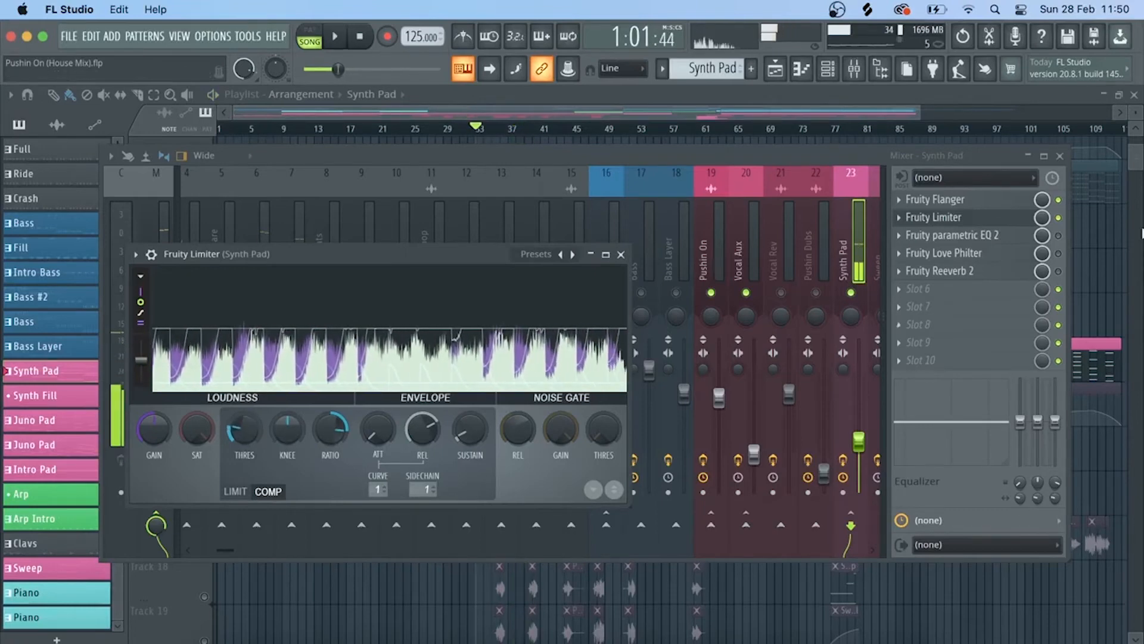
Step: Re-enable all mixer and playlist tracks, then solo the Synth Pad mixer track
click(856, 295)
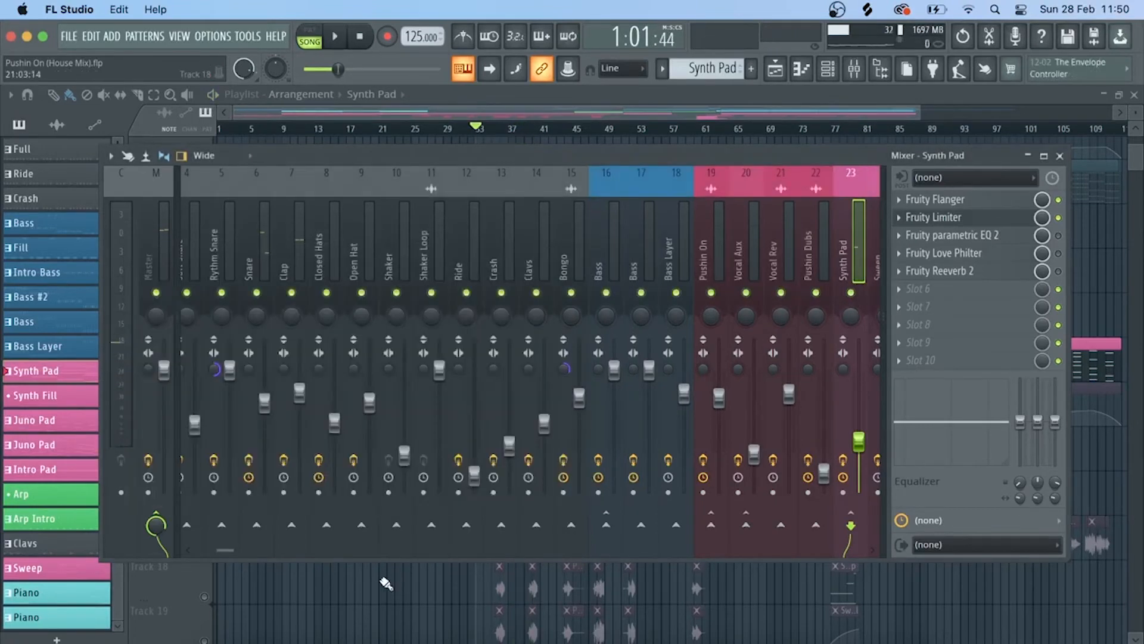
click(382, 583)
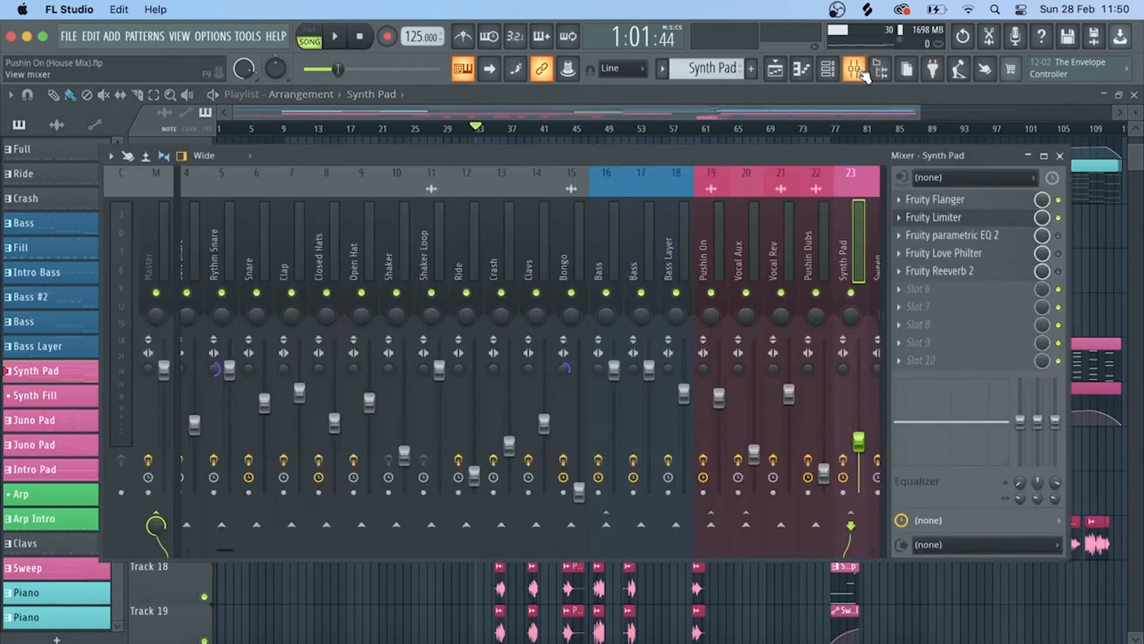
click(854, 68)
ctrl+click(852, 293)
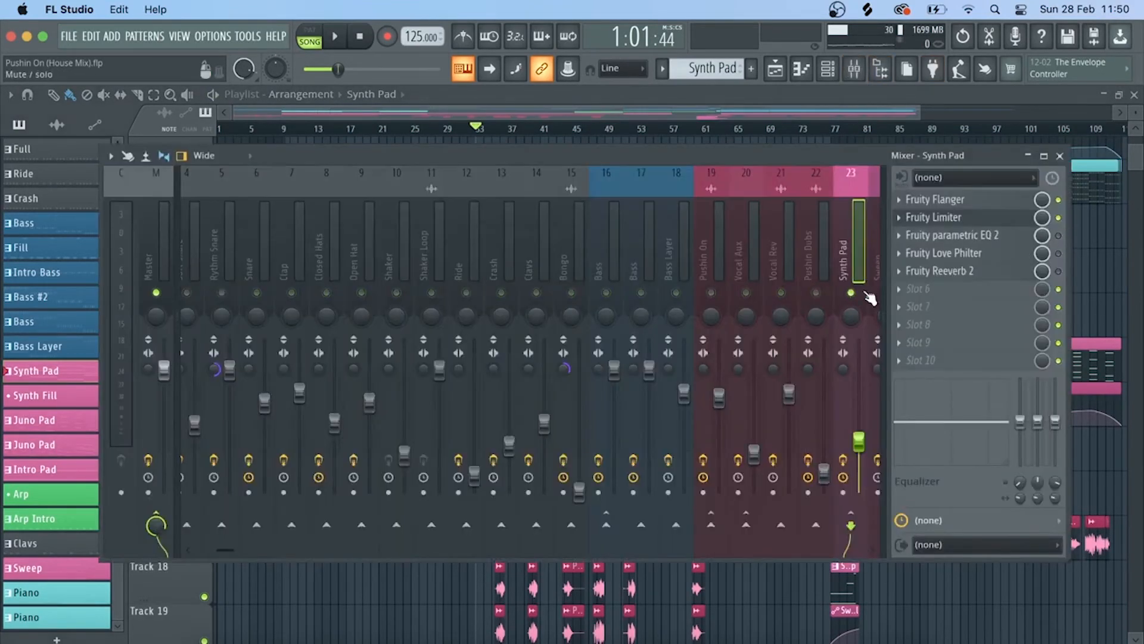
Step: View the Synth Pad's parametric EQ 2 and audition the pad with the EQ, Love Philter and reverb re-enabled
click(1013, 235)
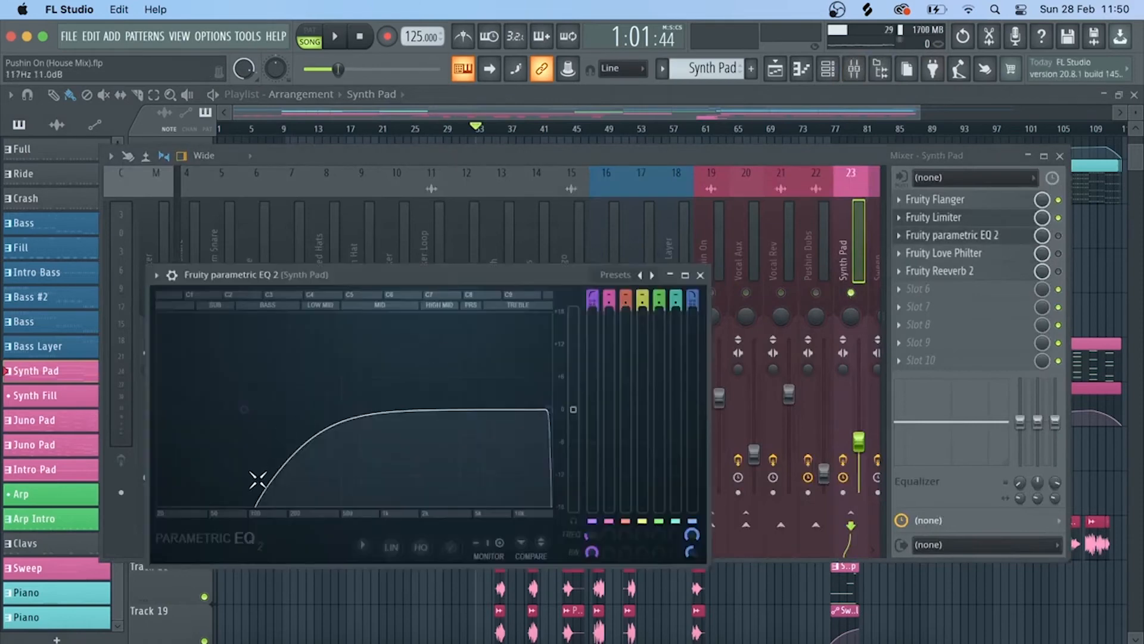
click(1062, 240)
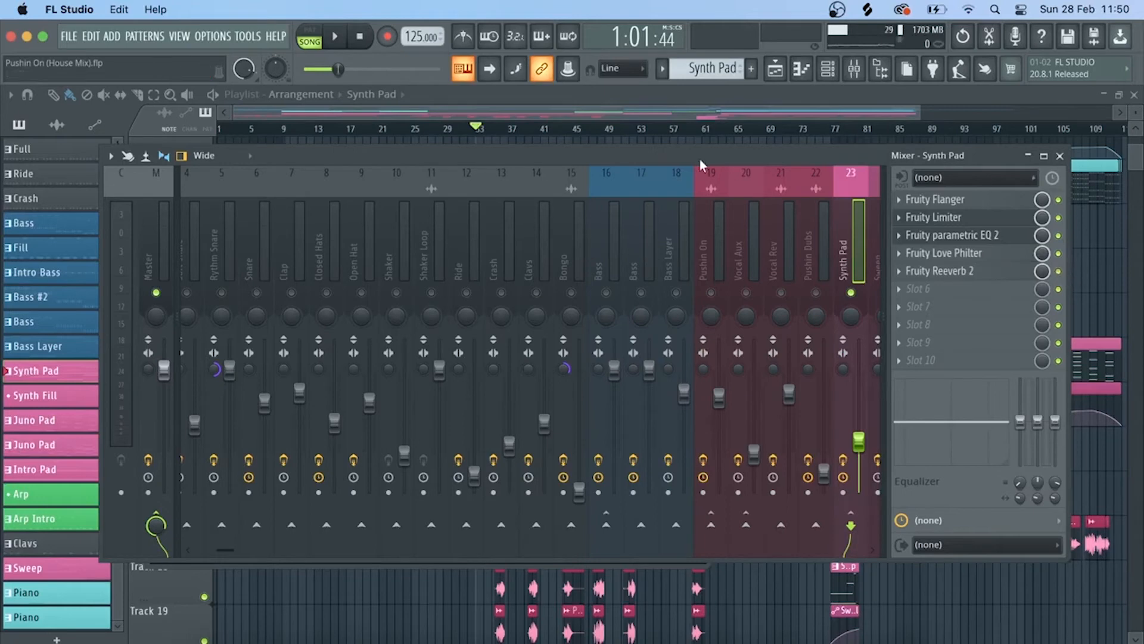
key(space)
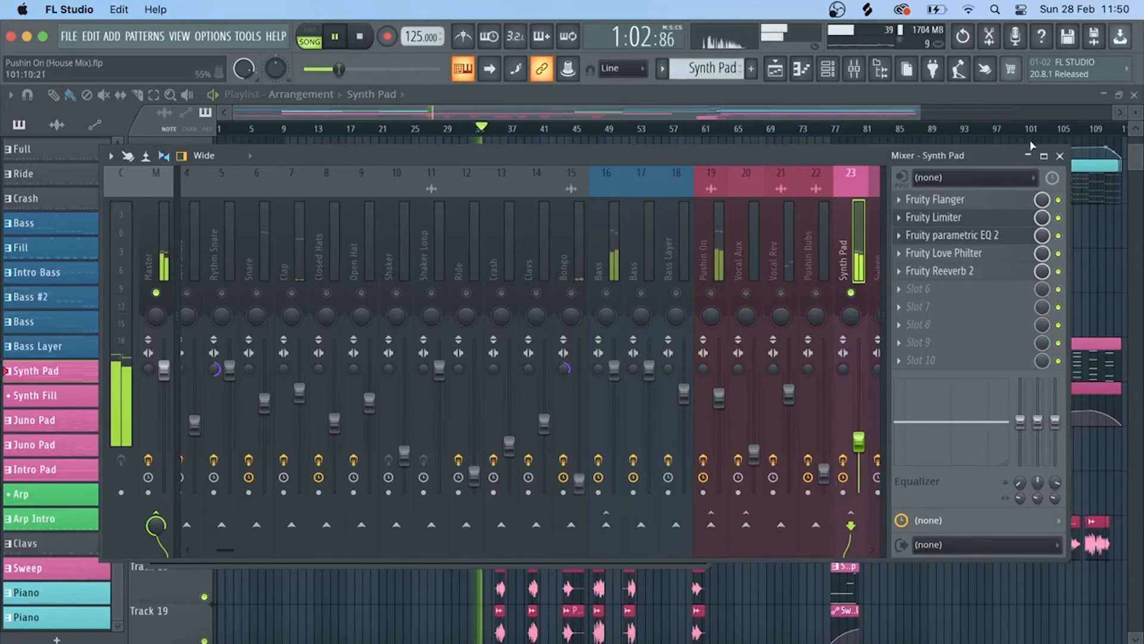
key(space)
click(1059, 156)
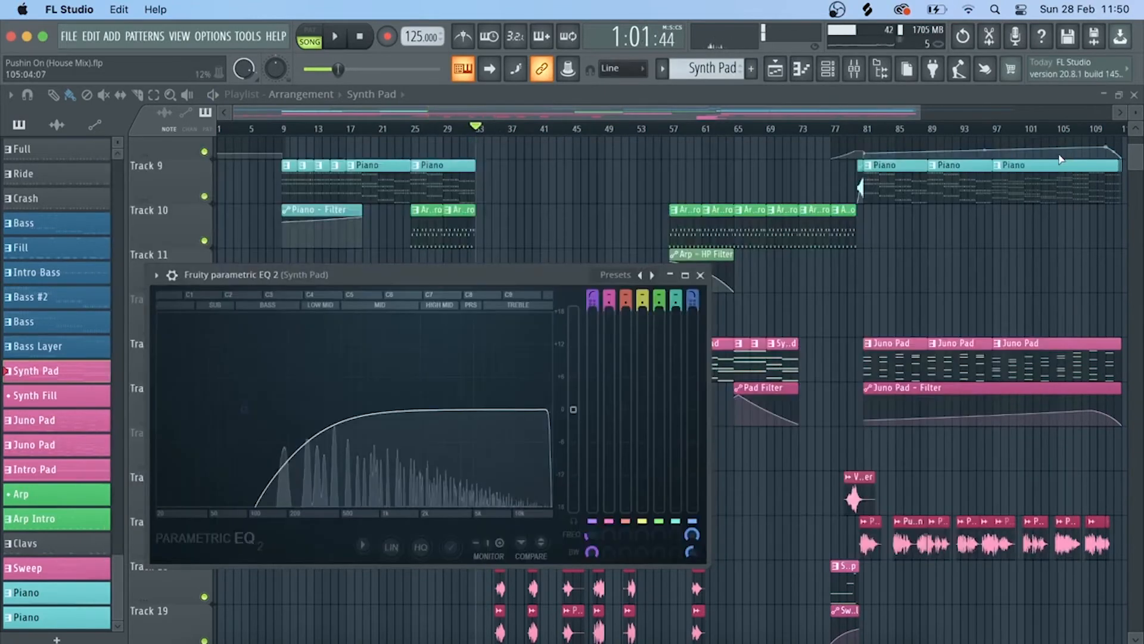
click(924, 196)
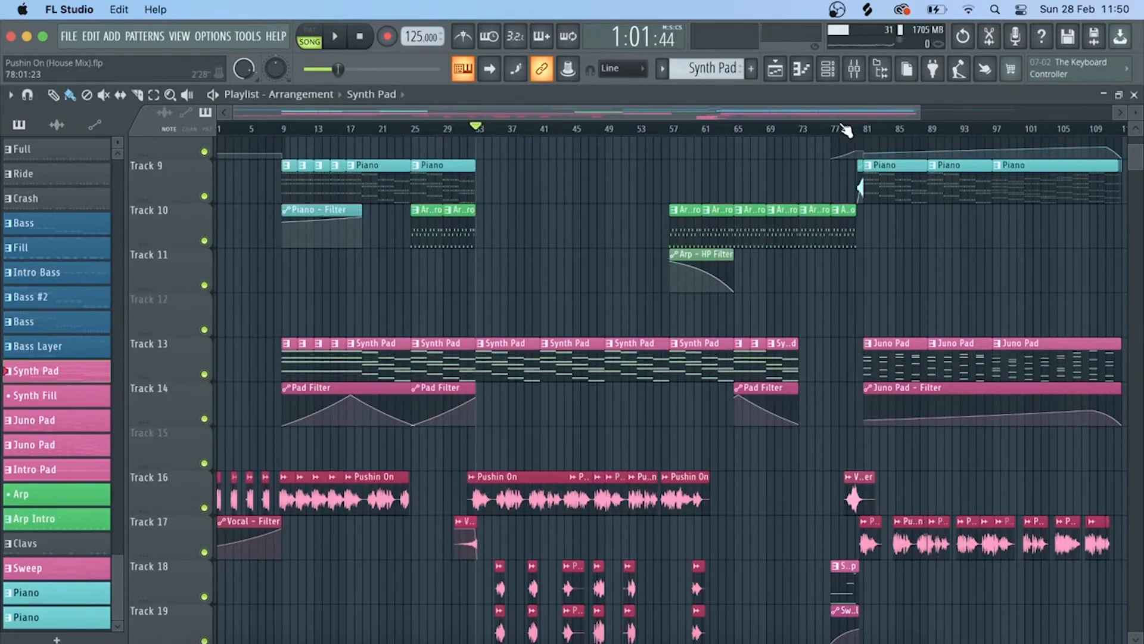
Step: Solo playlist Track 13 and play the Juno Pad section from bar 97
scroll(846, 129, down, 3)
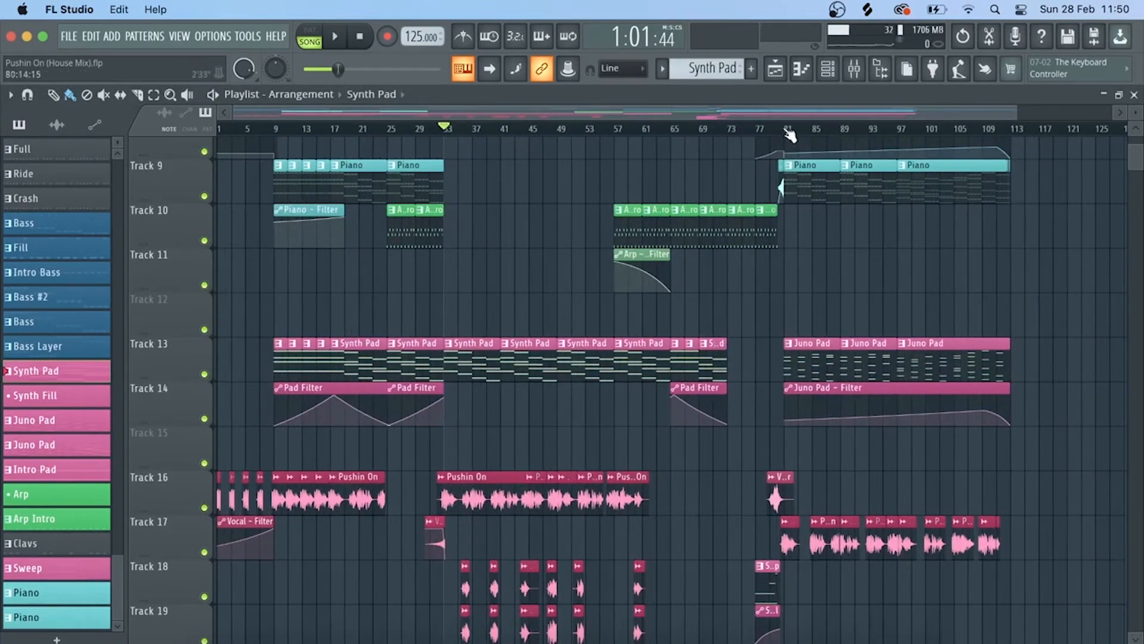
click(789, 133)
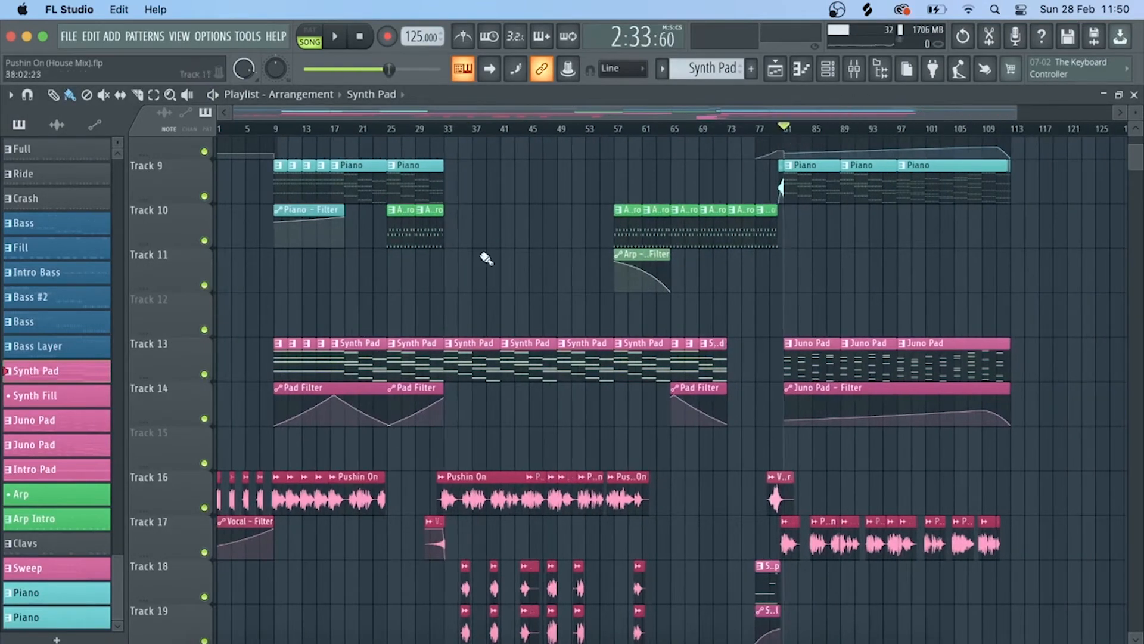
right_click(205, 374)
click(832, 69)
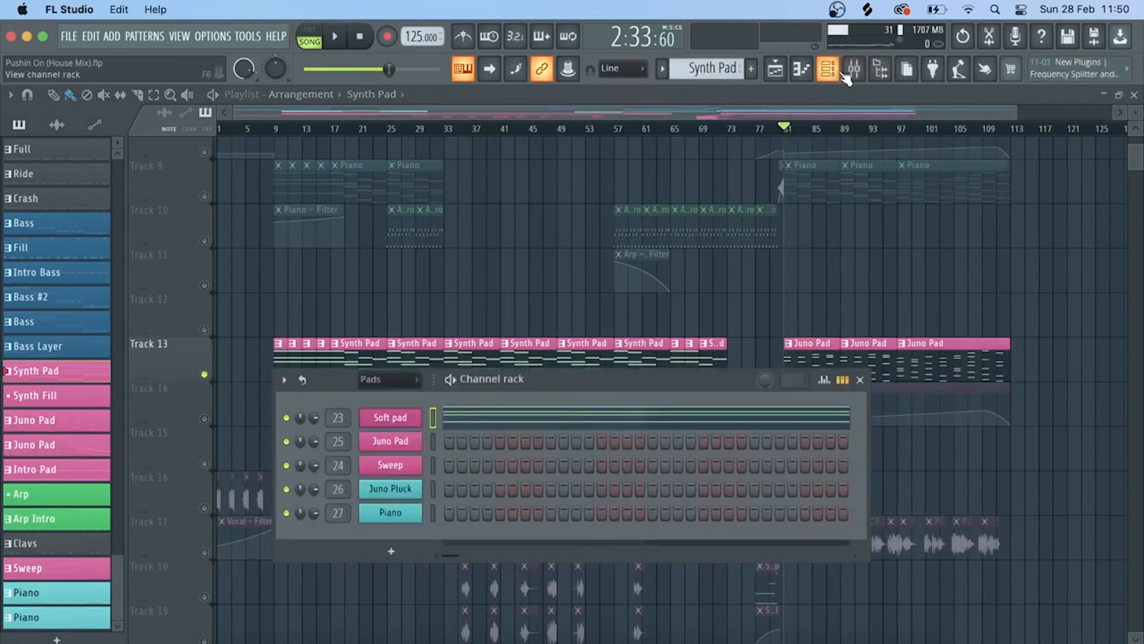
click(904, 133)
key(space)
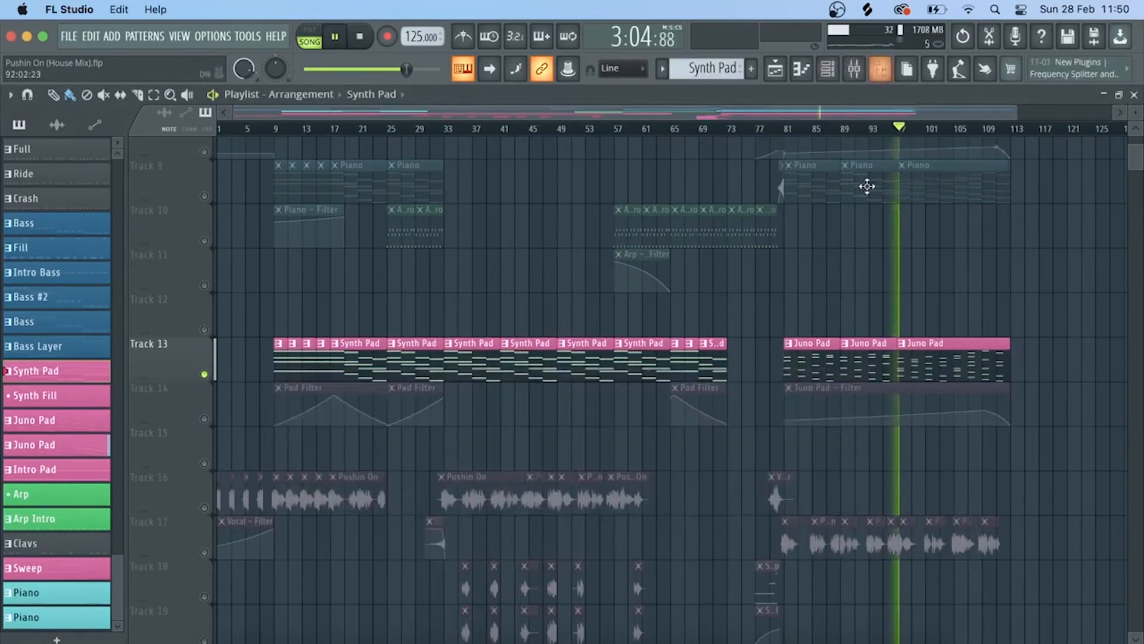
Step: Release the Synth Pad mixer solo and play the Juno Pad with its Track 14 filter automation enabled
click(882, 70)
key(space)
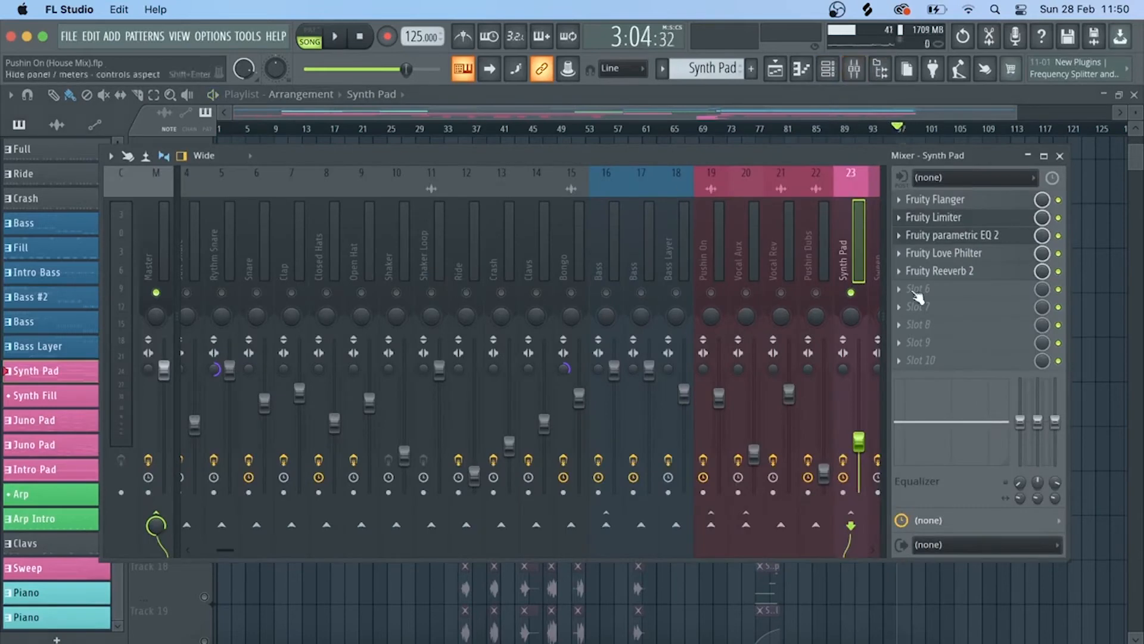
key(space)
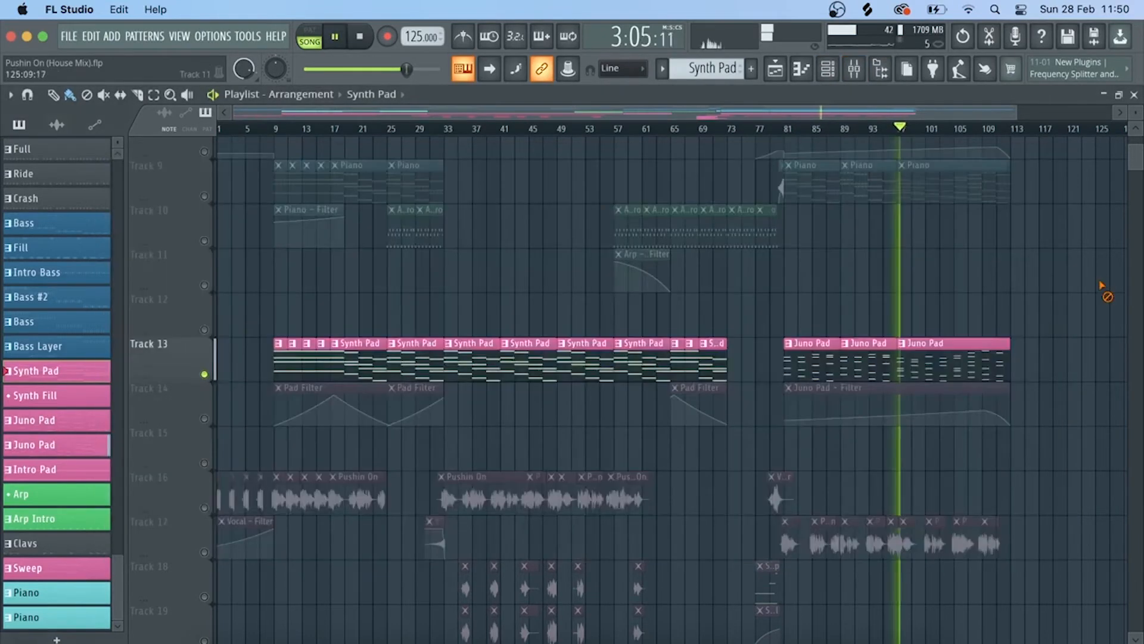
key(F9)
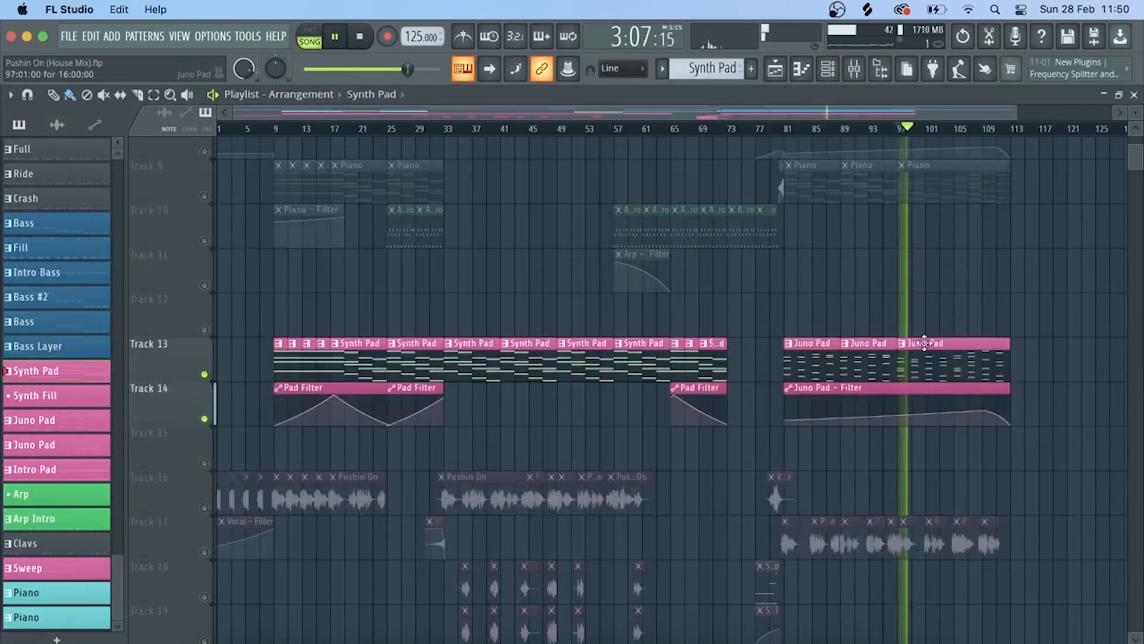
Step: Select the Juno Pad pattern and show its TAL-U-NO-LX instrument from the channel rack
double_click(940, 357)
click(777, 62)
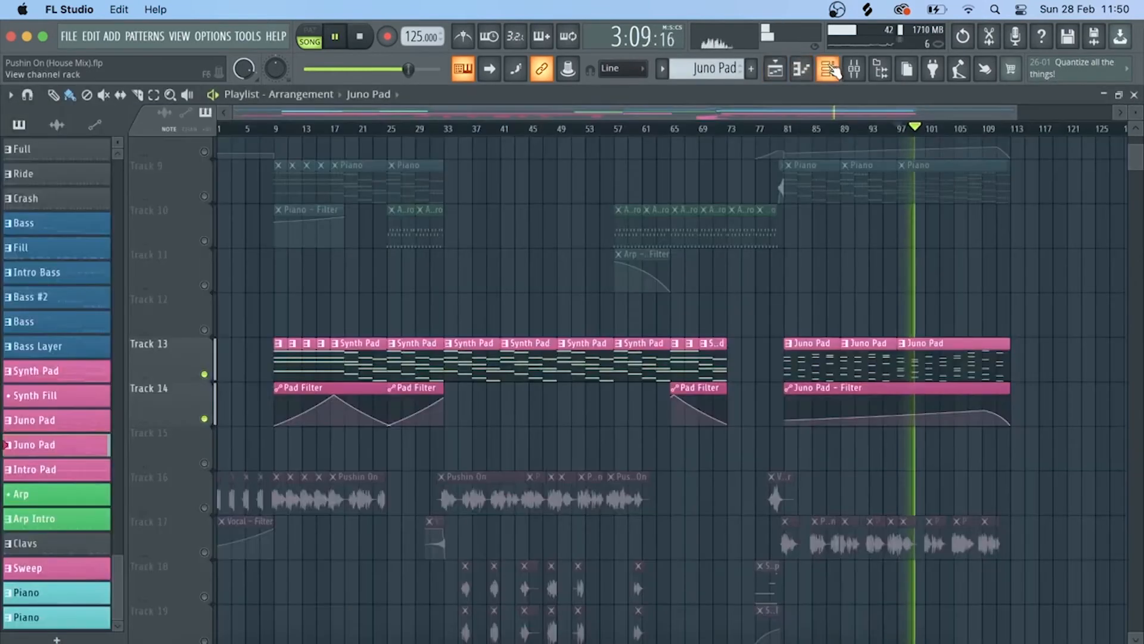
key(F6)
click(396, 447)
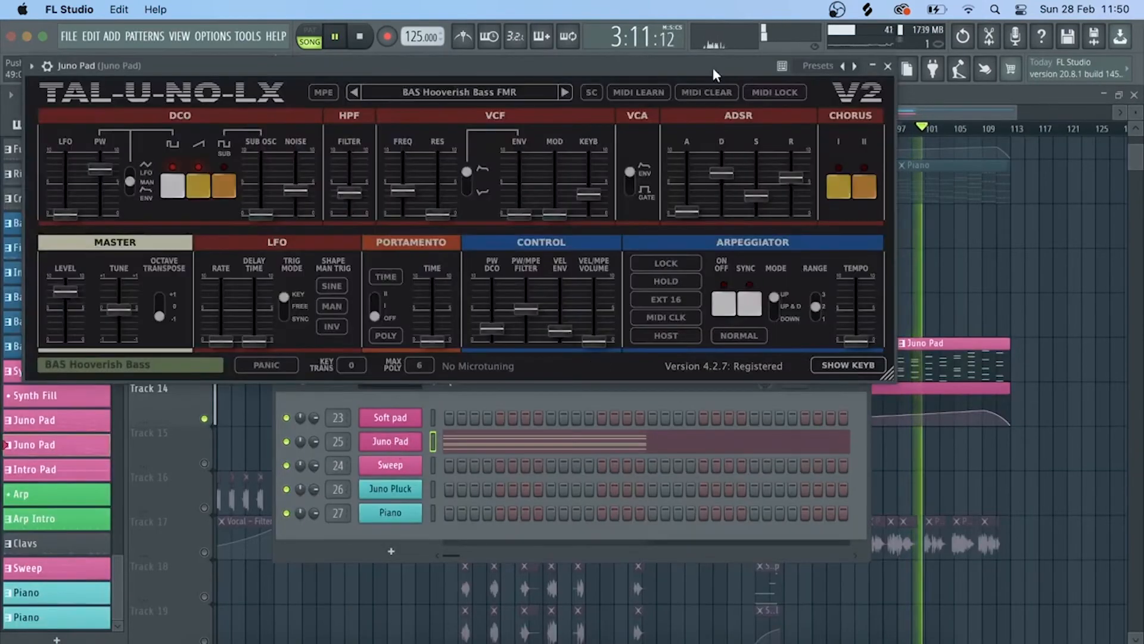
drag(593, 61, 711, 141)
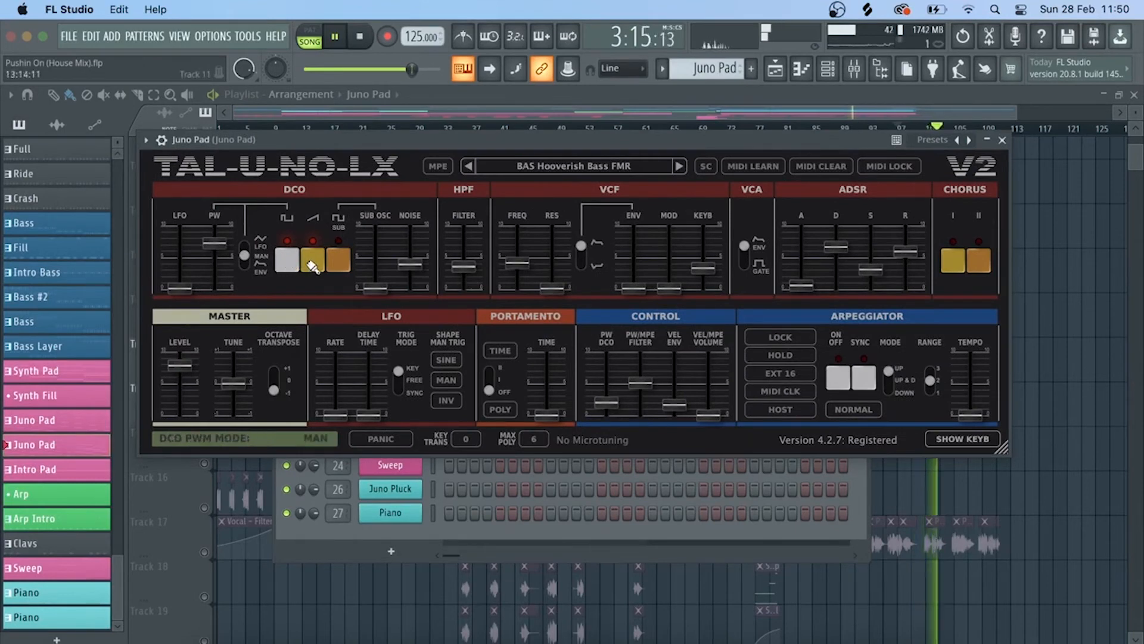
Step: Set the Juno Pad synth's DCO pulse width to 7.40 and its envelope decay to 6.59, then close the synth
drag(219, 249, 219, 245)
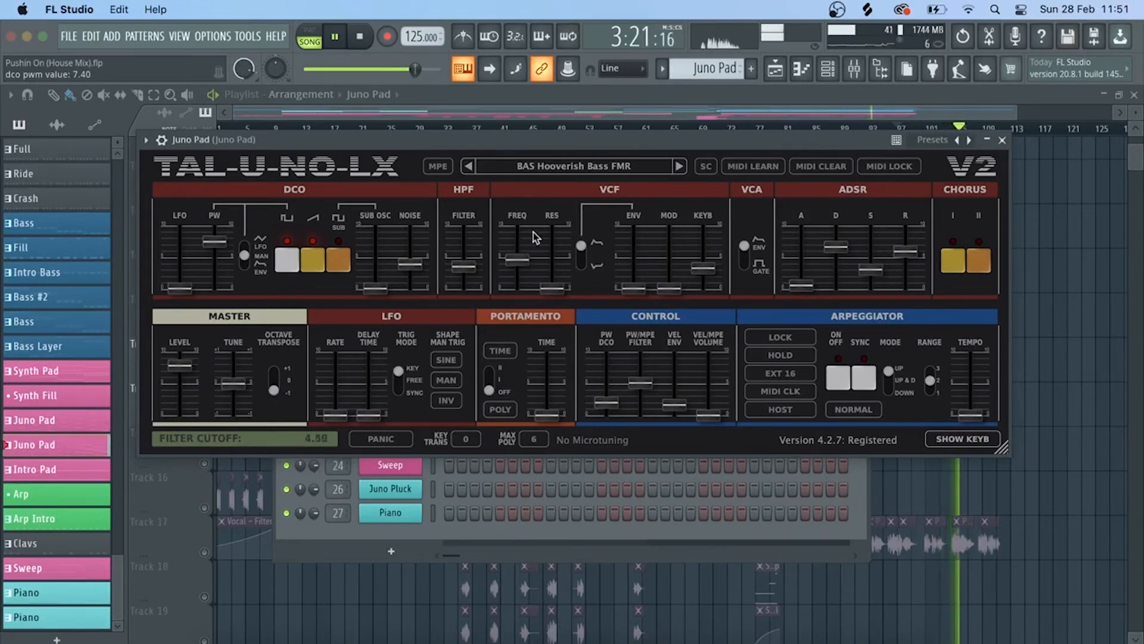
drag(844, 255, 841, 254)
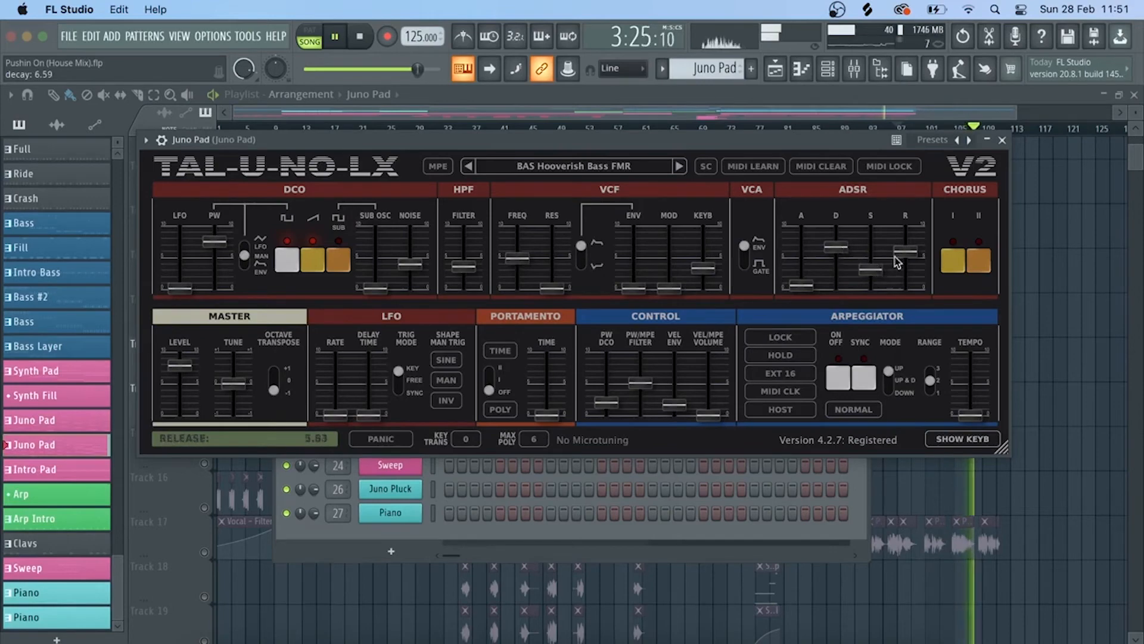
click(1002, 140)
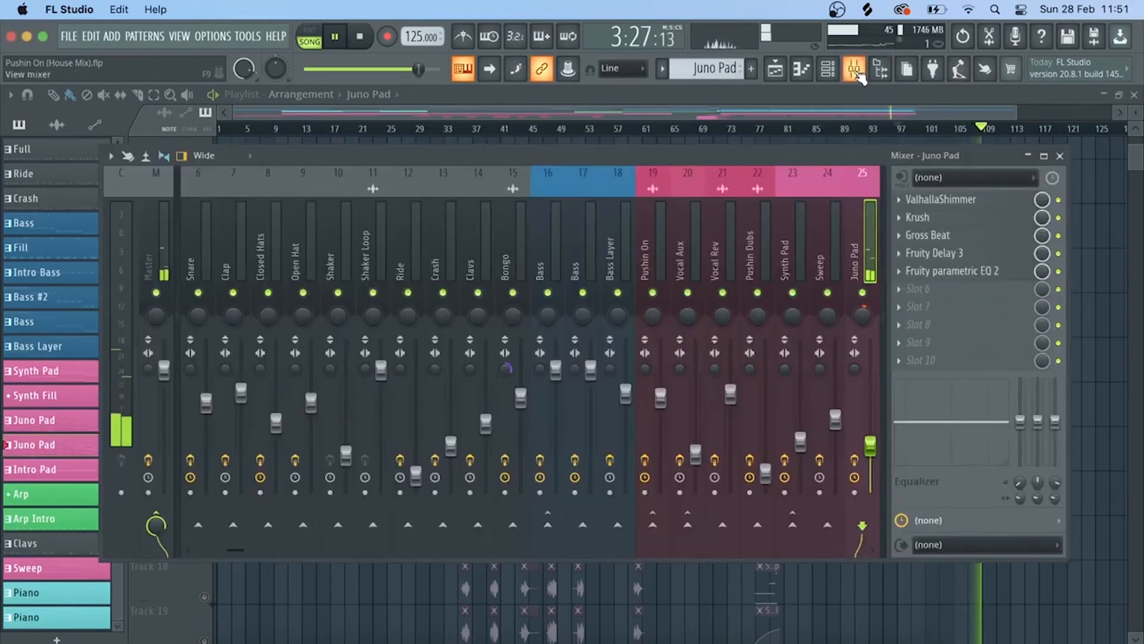
Step: Show the Juno Pad mixer track, stop playback and bypass the track's entire effects chain
click(854, 69)
key(ctrl+s)
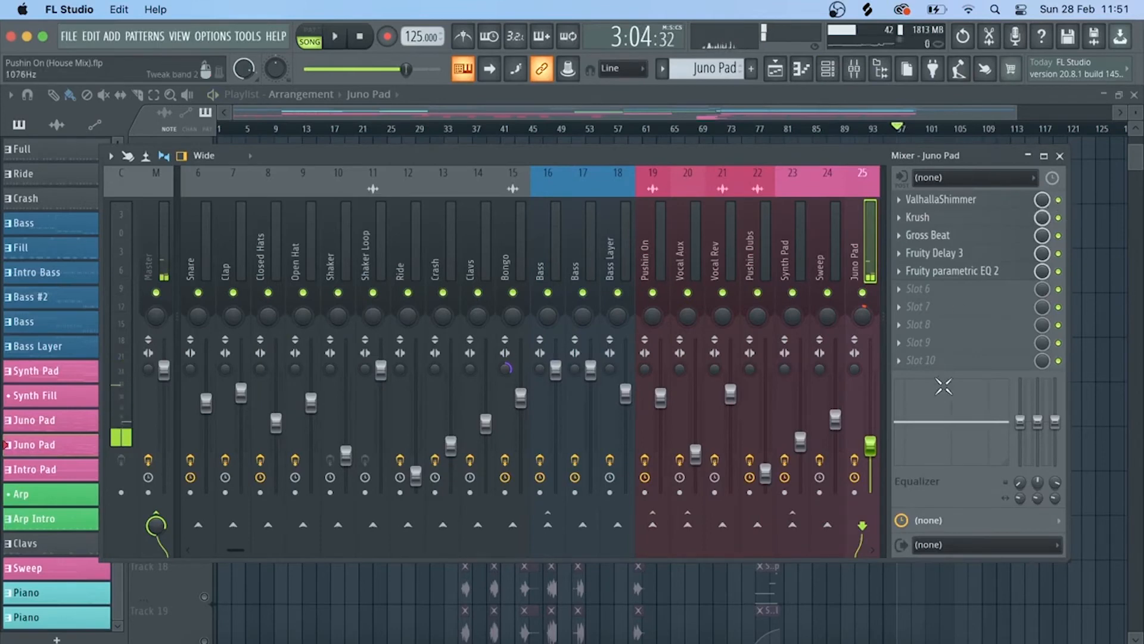
click(855, 460)
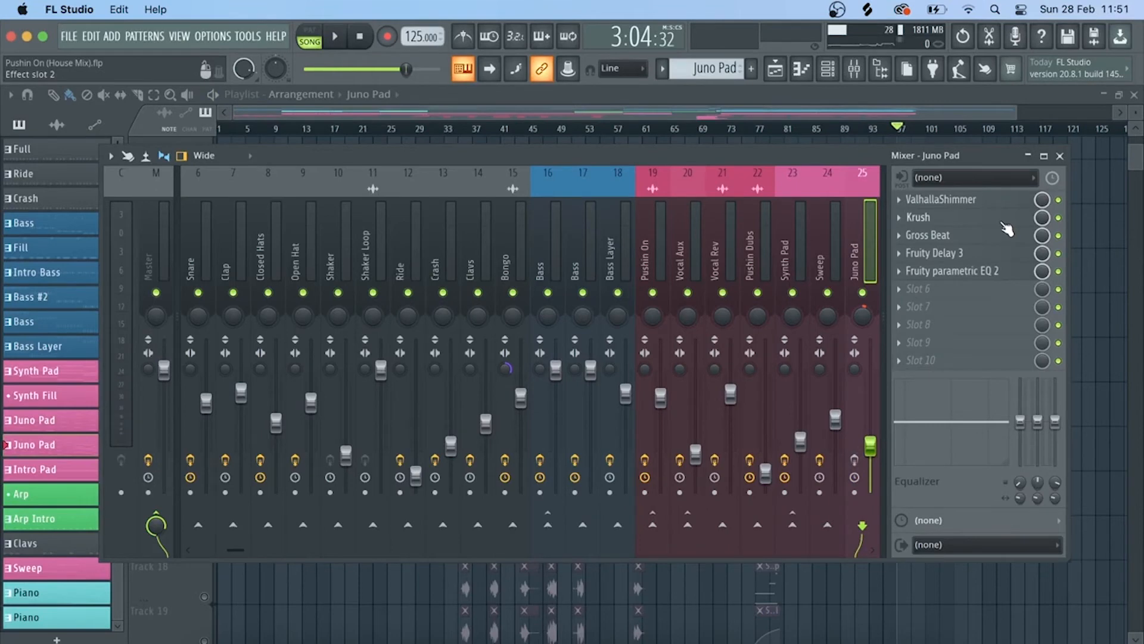
Step: Open the Juno Pad's Gross Beat and move its window to view the Sidechain volume envelope in full
click(987, 238)
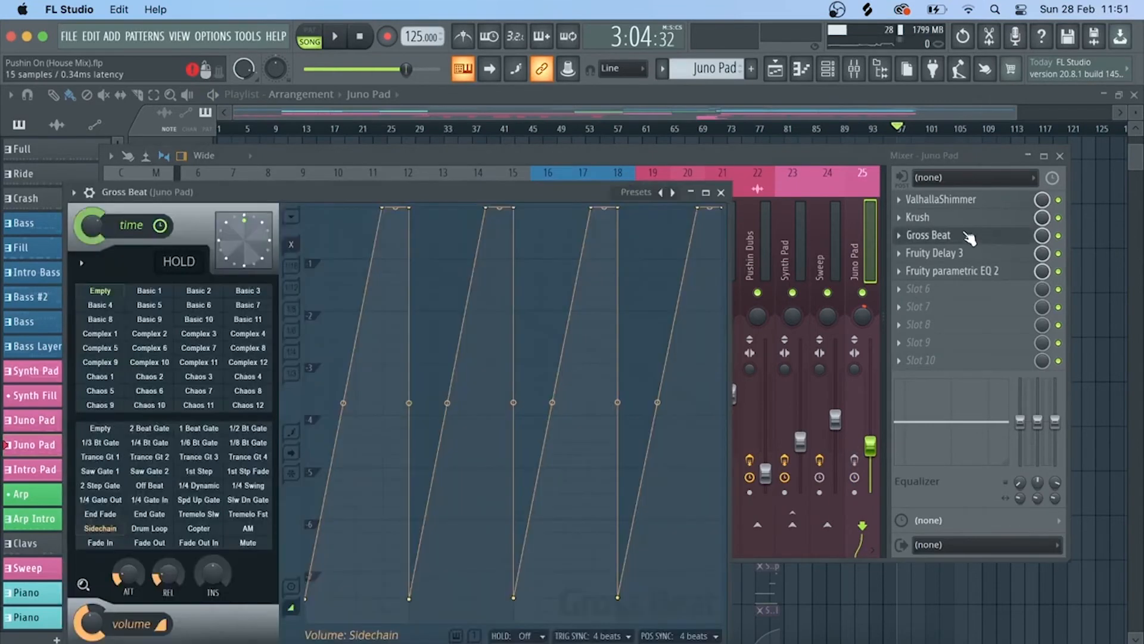
drag(330, 192, 350, 143)
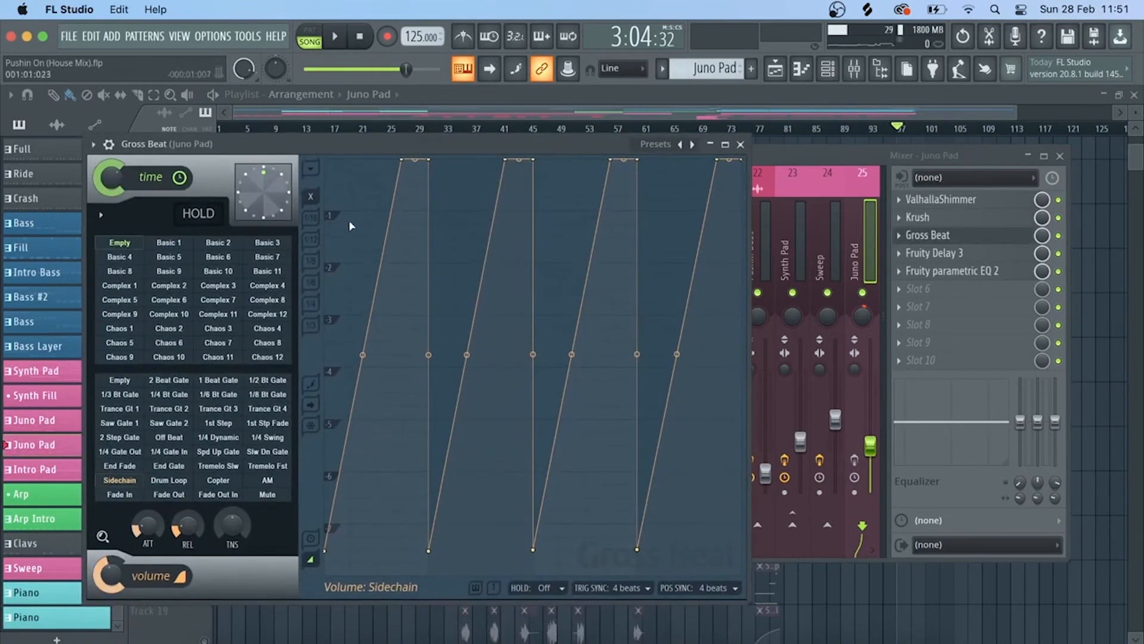
Step: Close Gross Beat and check the Juno Pad's Fruity parametric EQ 2
click(741, 145)
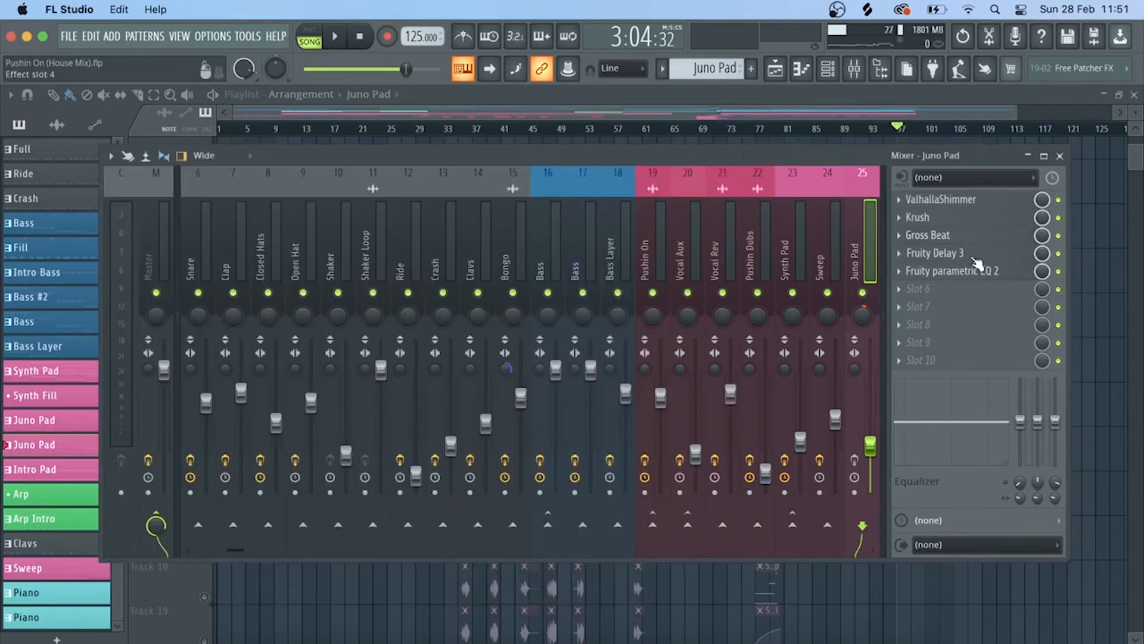
click(996, 272)
click(999, 273)
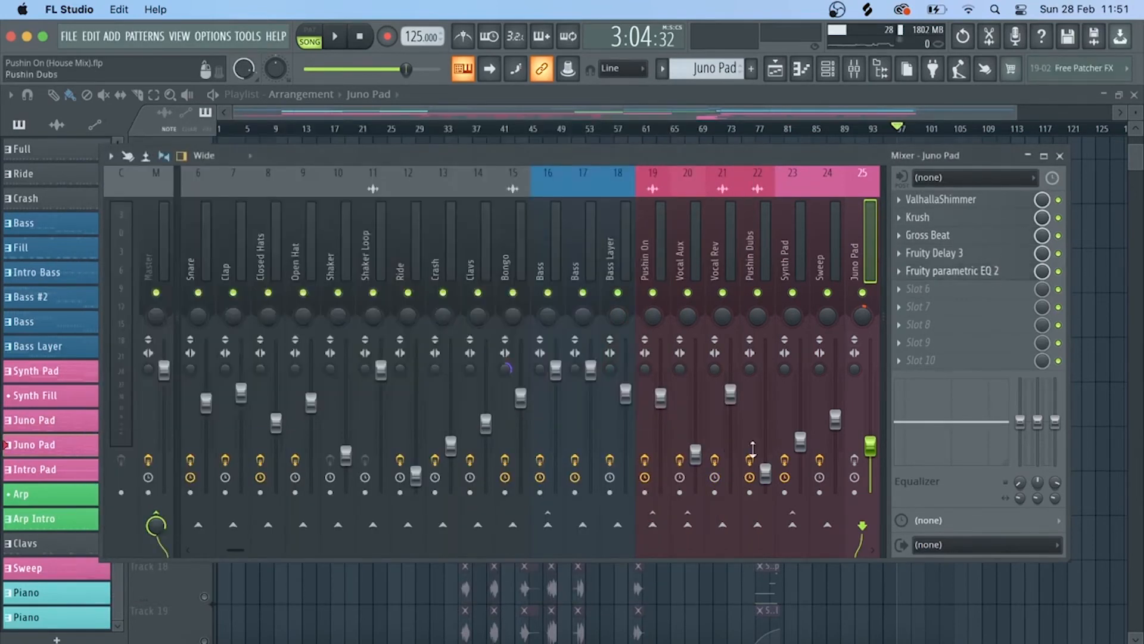
Step: Audition the Juno Pad without effects, re-enable its effects chain to compare the sound, and close the mixer
key(space)
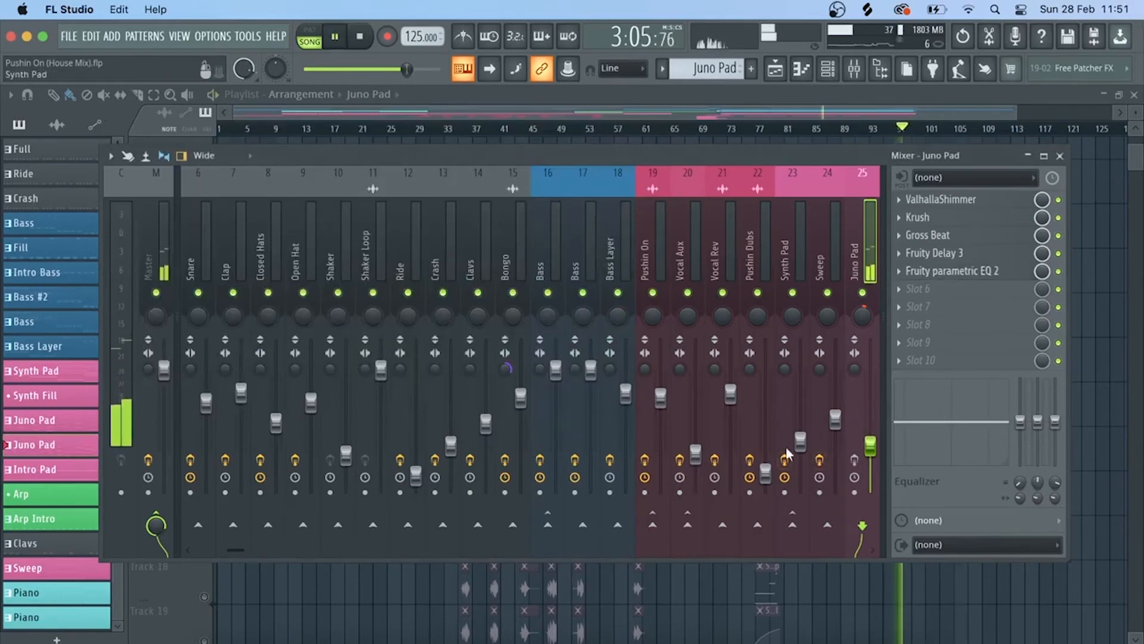
key(space)
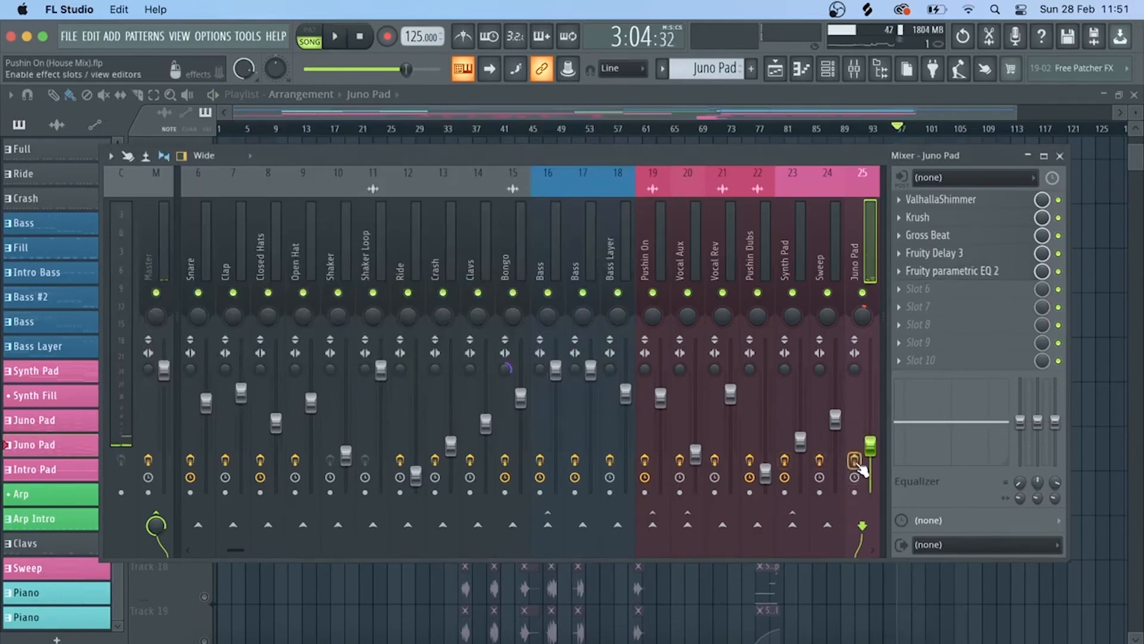
key(space)
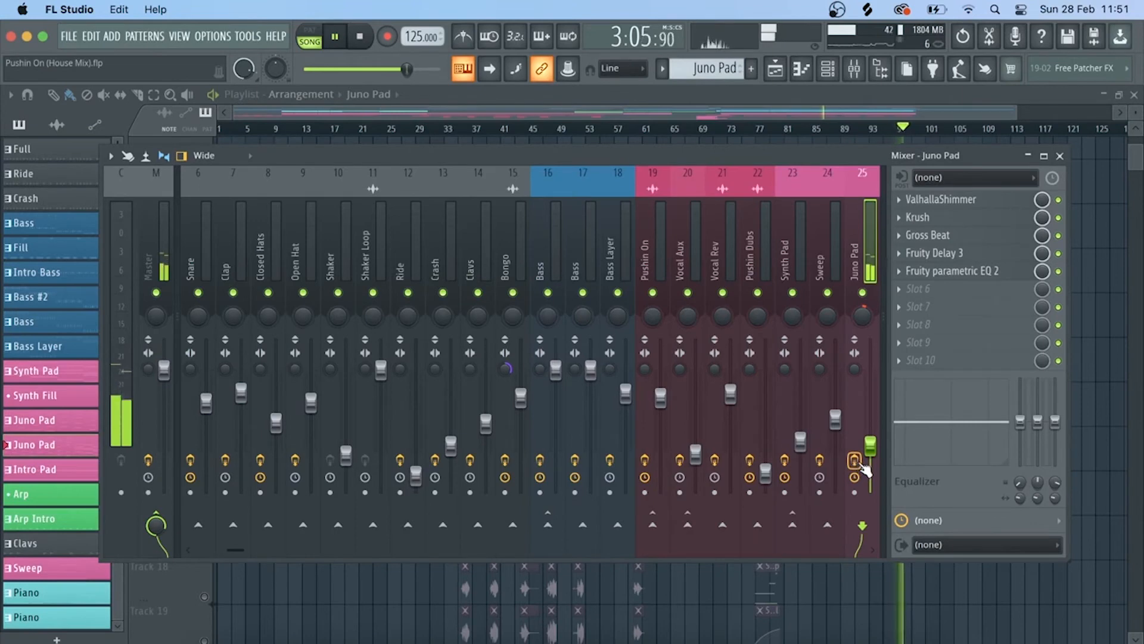
key(space)
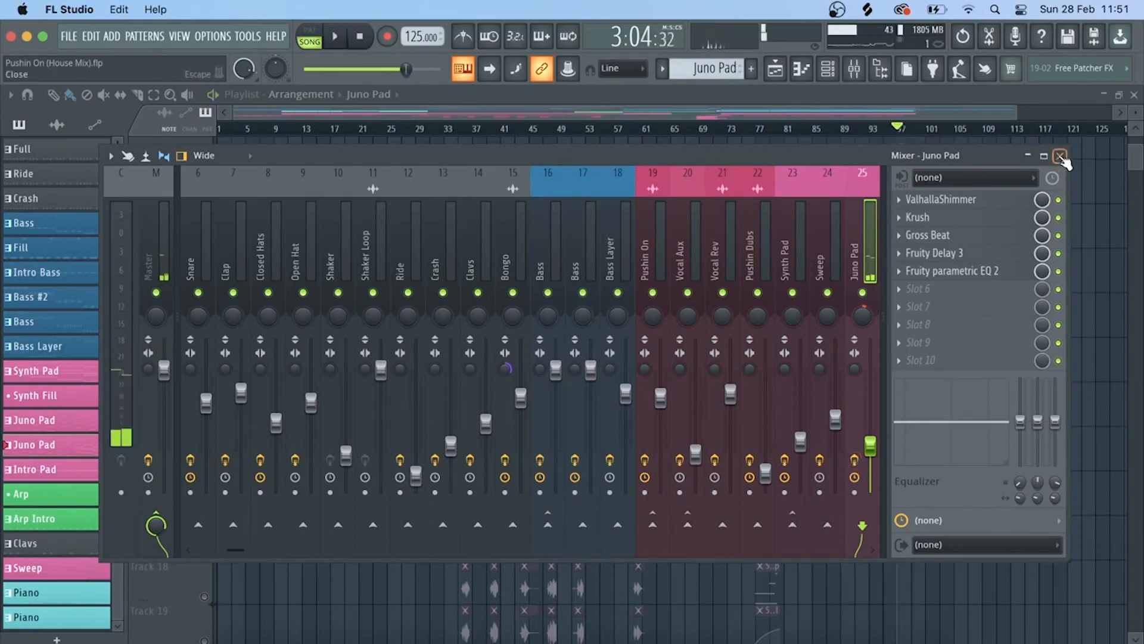
click(1061, 156)
key(Escape)
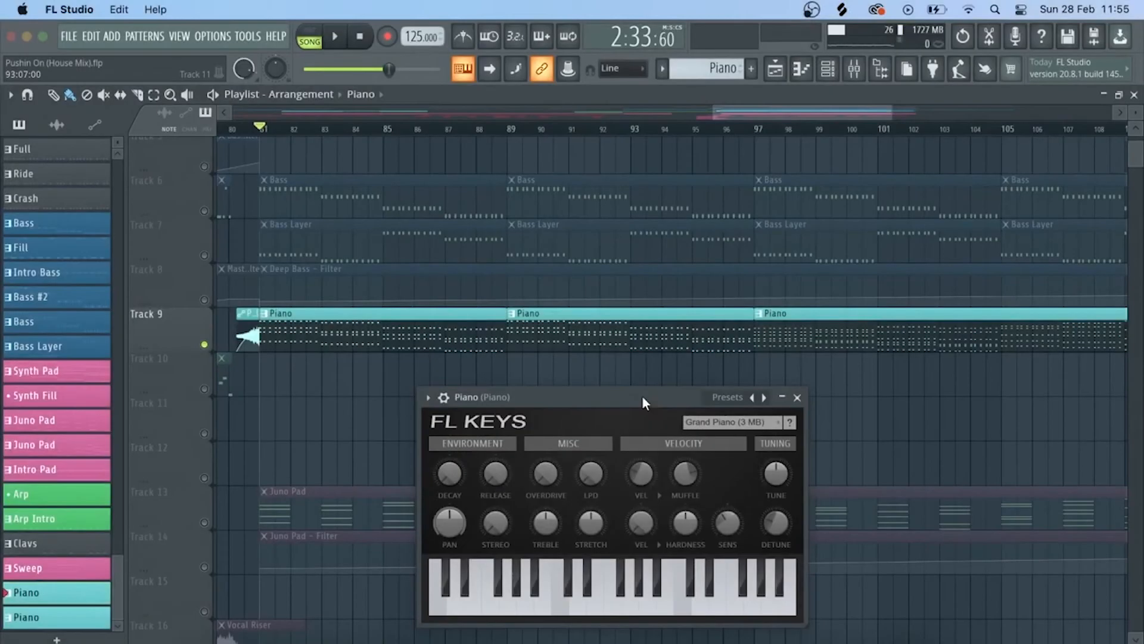
Step: Reposition the Piano's FL Keys window and audition the piano part from bar 81
drag(642, 395, 664, 377)
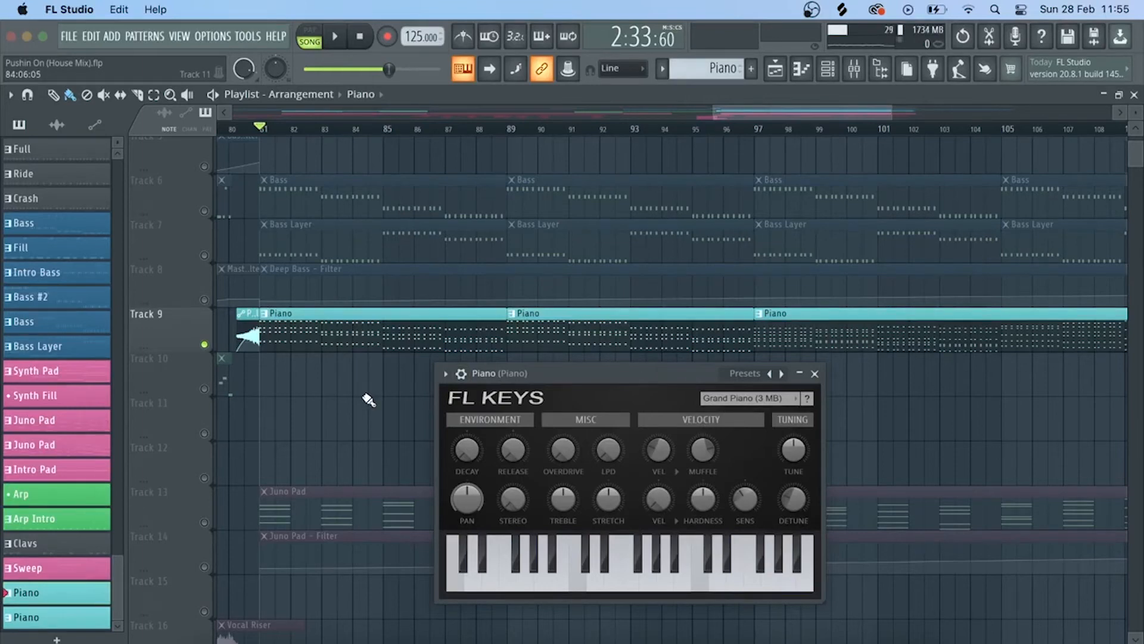
key(space)
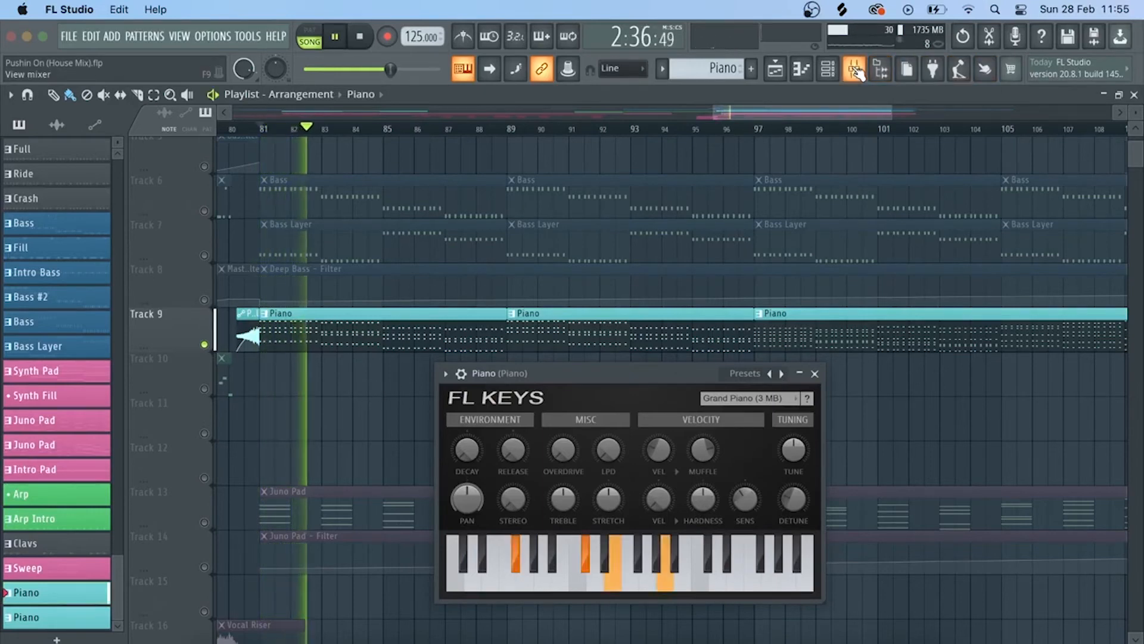
key(space)
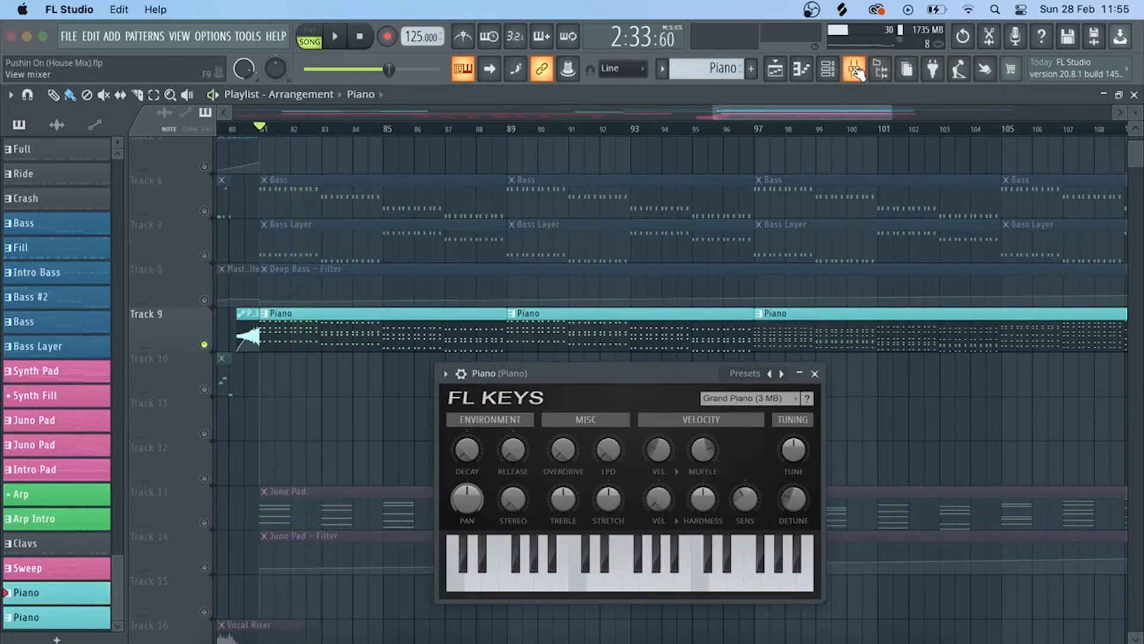
Step: Open the Piano pattern in the piano roll and close FL Keys to view all of its chord notes
double_click(338, 324)
scroll(415, 125, down, 4)
scroll(290, 247, up, 8)
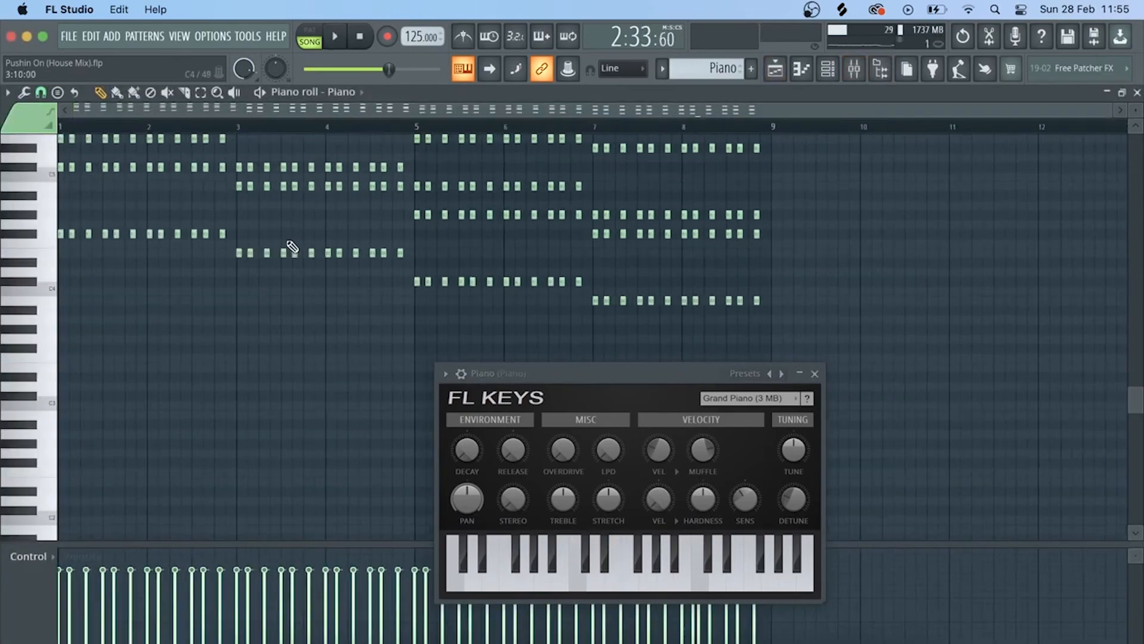
scroll(291, 247, down, 11)
scroll(294, 246, up, 3)
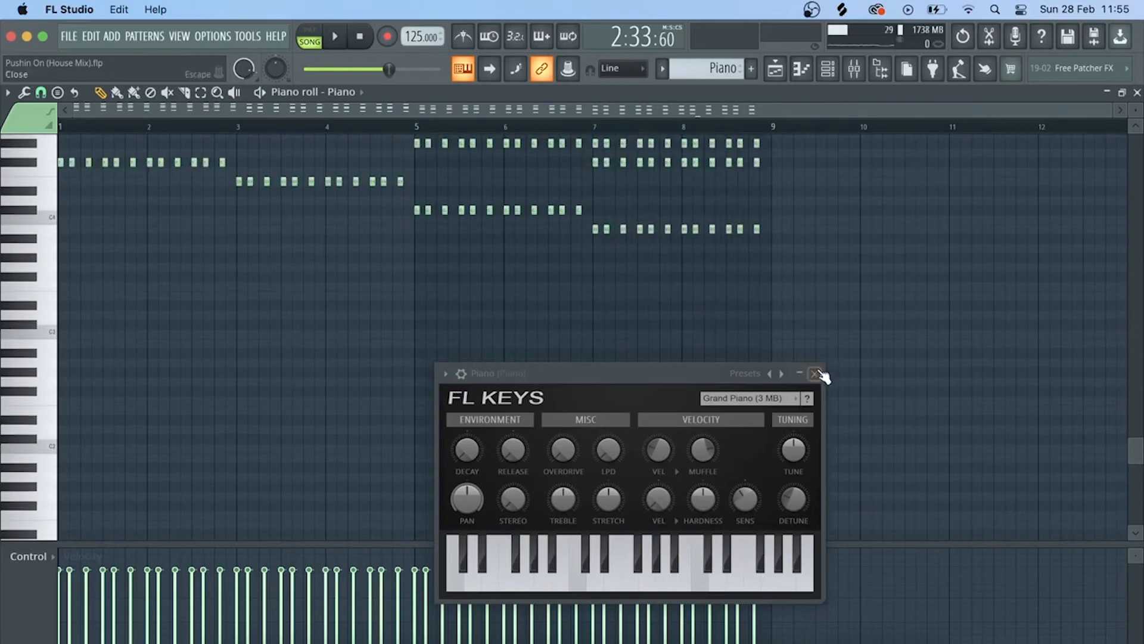
click(815, 373)
scroll(582, 353, up, 6)
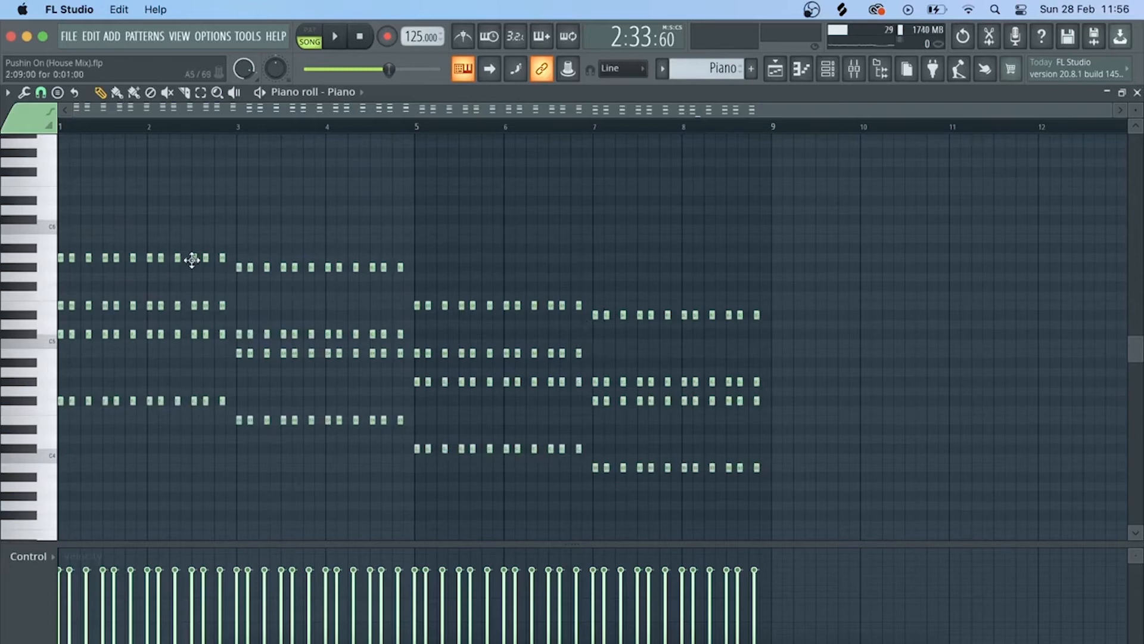
Step: Select the first chord's top row of A5 notes and sound the chord's lower notes on the piano roll keyboard
click(35, 402)
scroll(73, 134, up, 5)
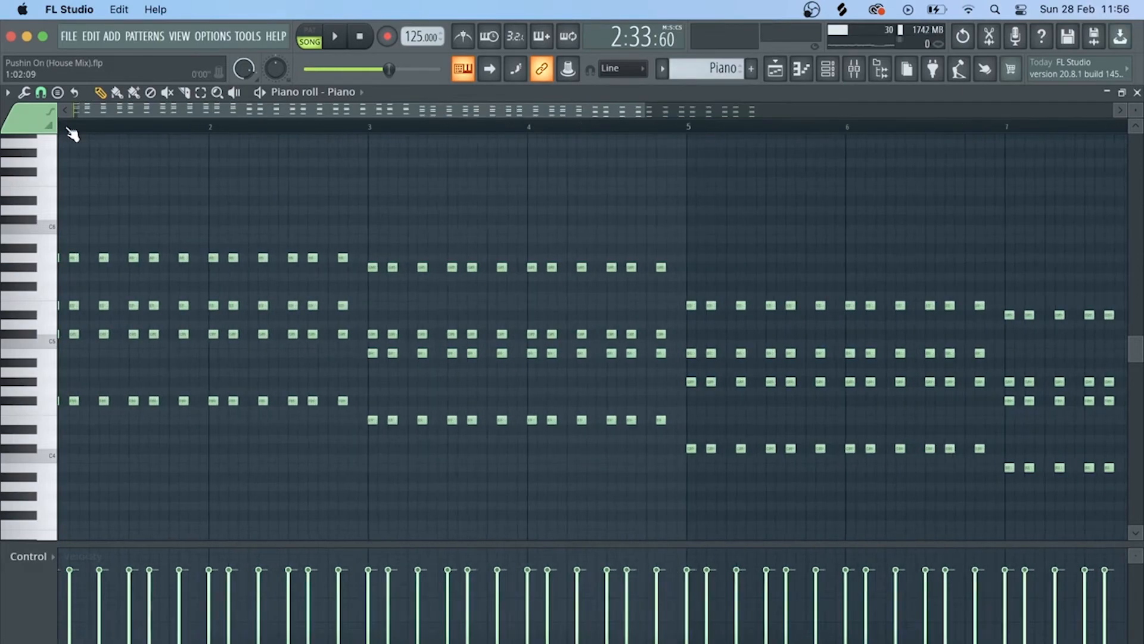
drag(134, 105, 59, 127)
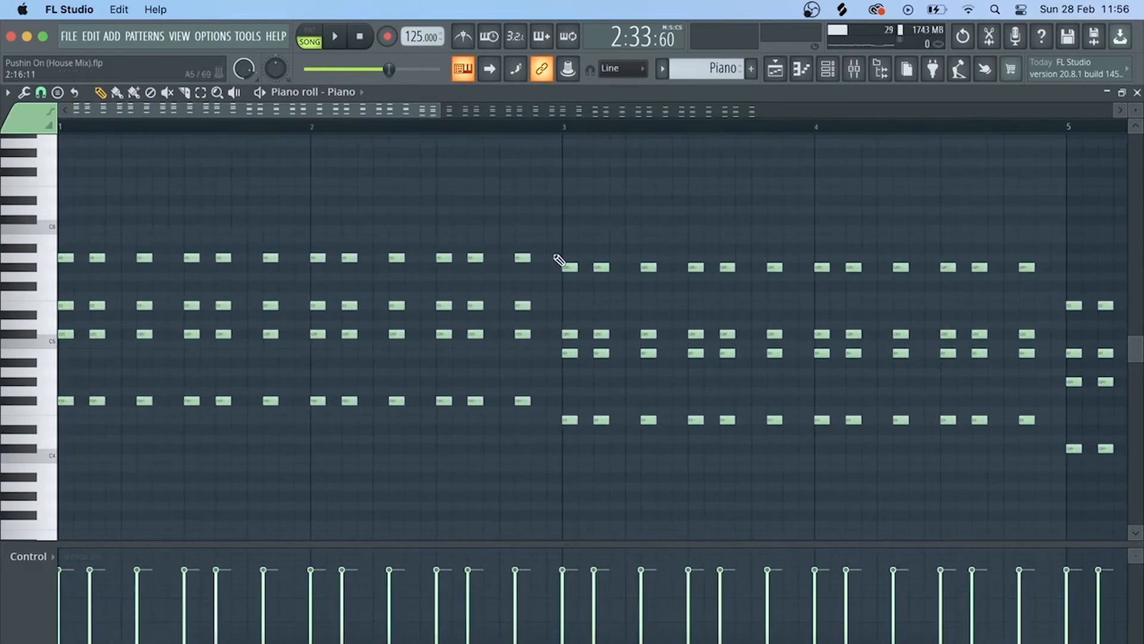
drag(541, 246, 58, 262)
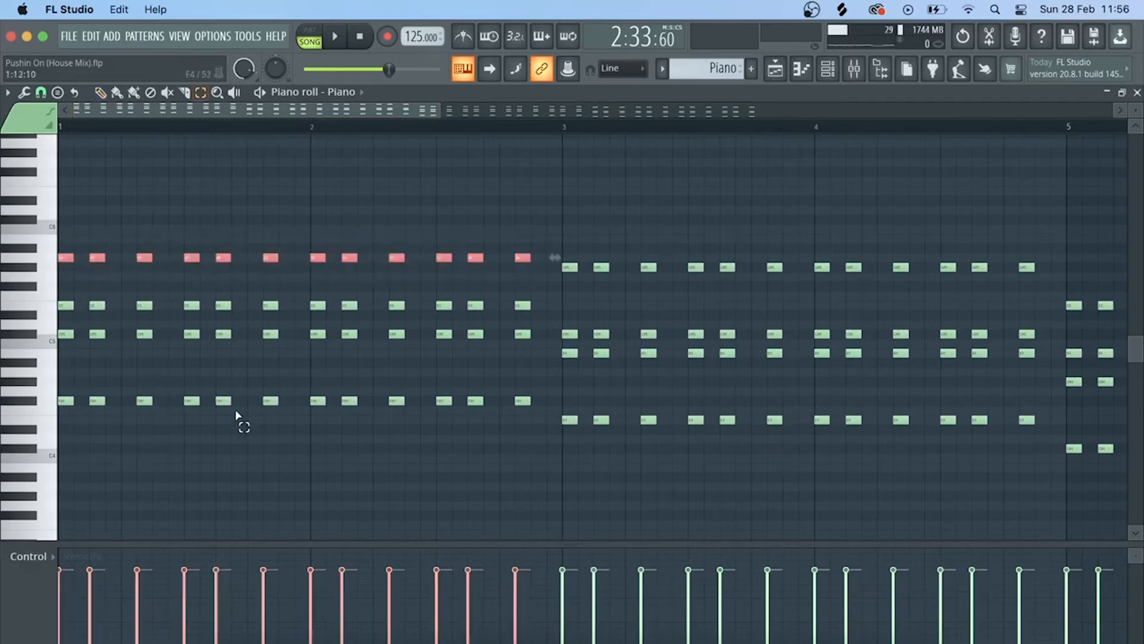
click(37, 402)
click(53, 375)
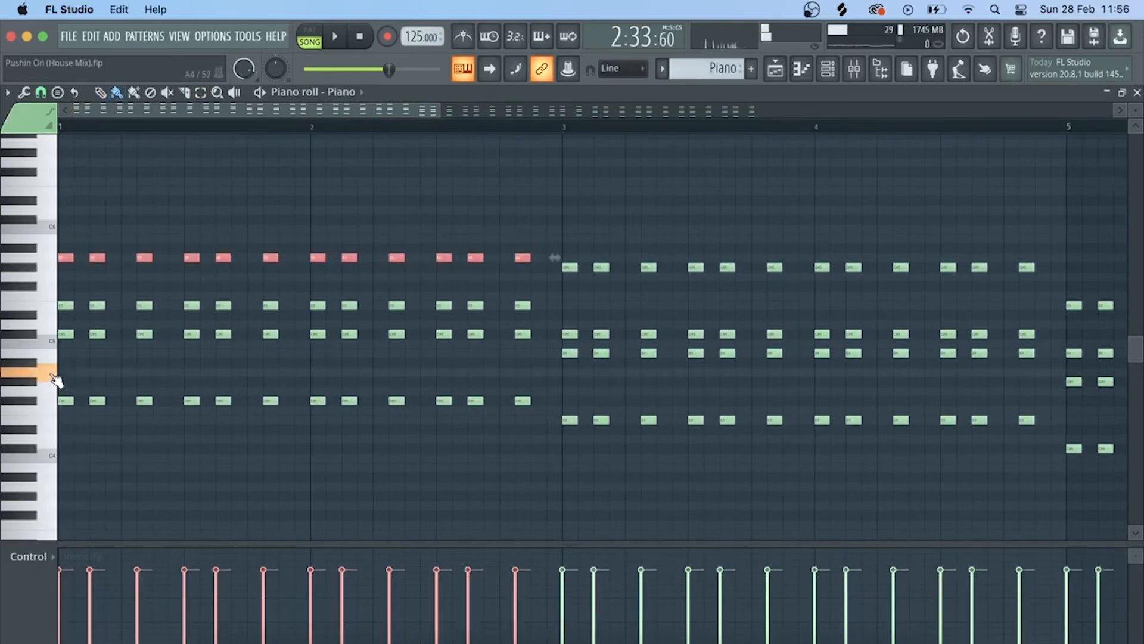
click(36, 336)
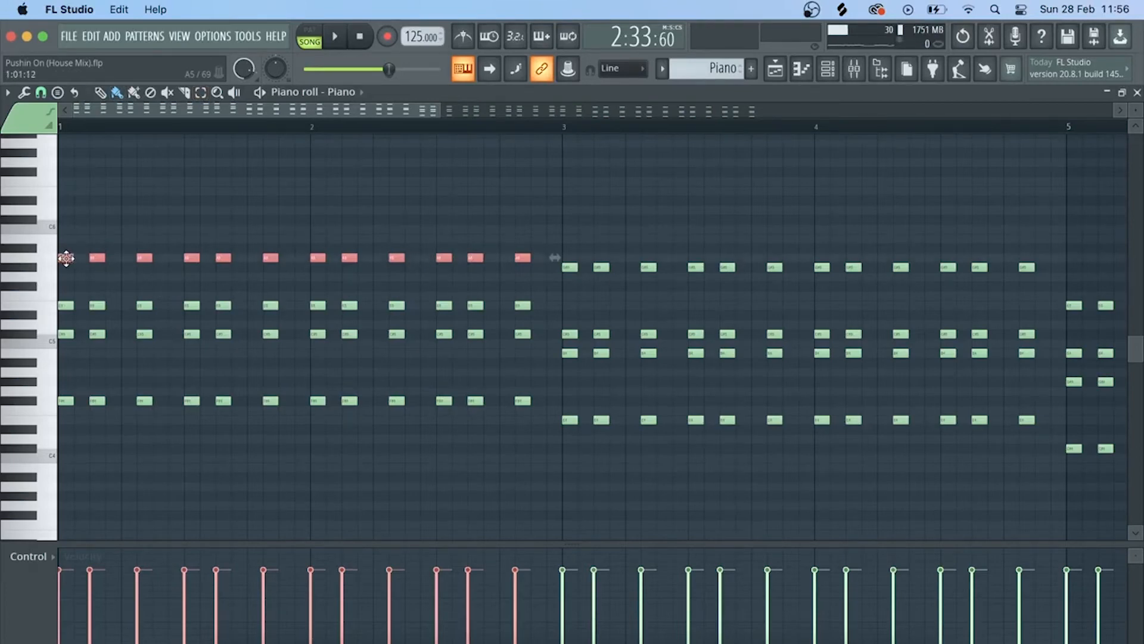
Step: Move the first chord's A5 notes down to A4, delete the row at the former second-highest pitch, and audition the simplified triad
drag(66, 257, 66, 372)
drag(557, 292, 53, 307)
key(Delete)
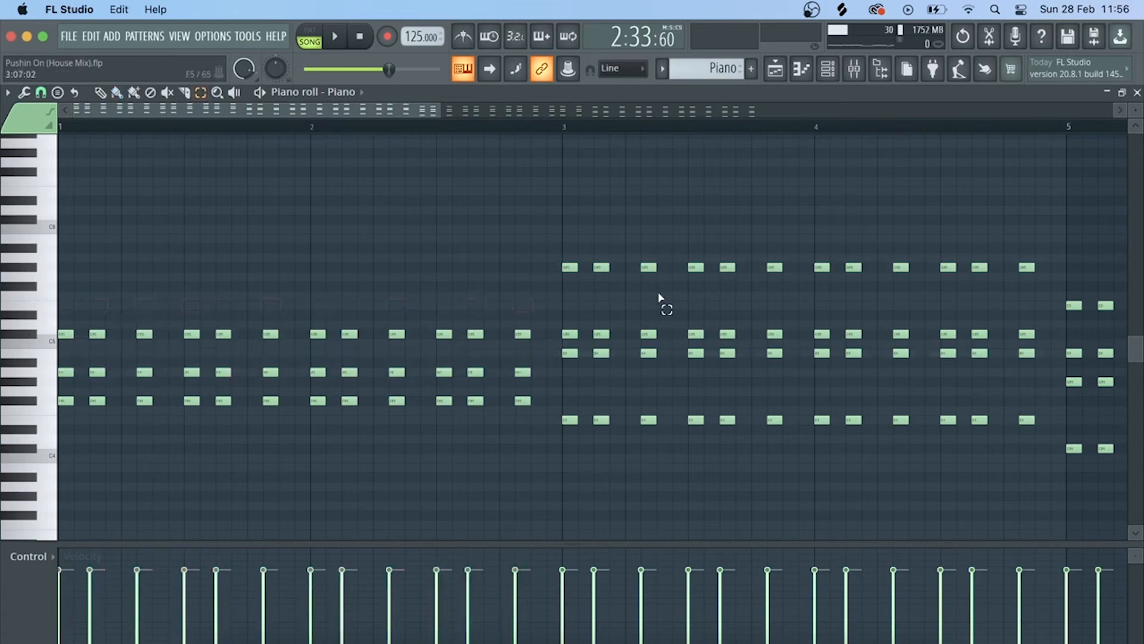
key(space)
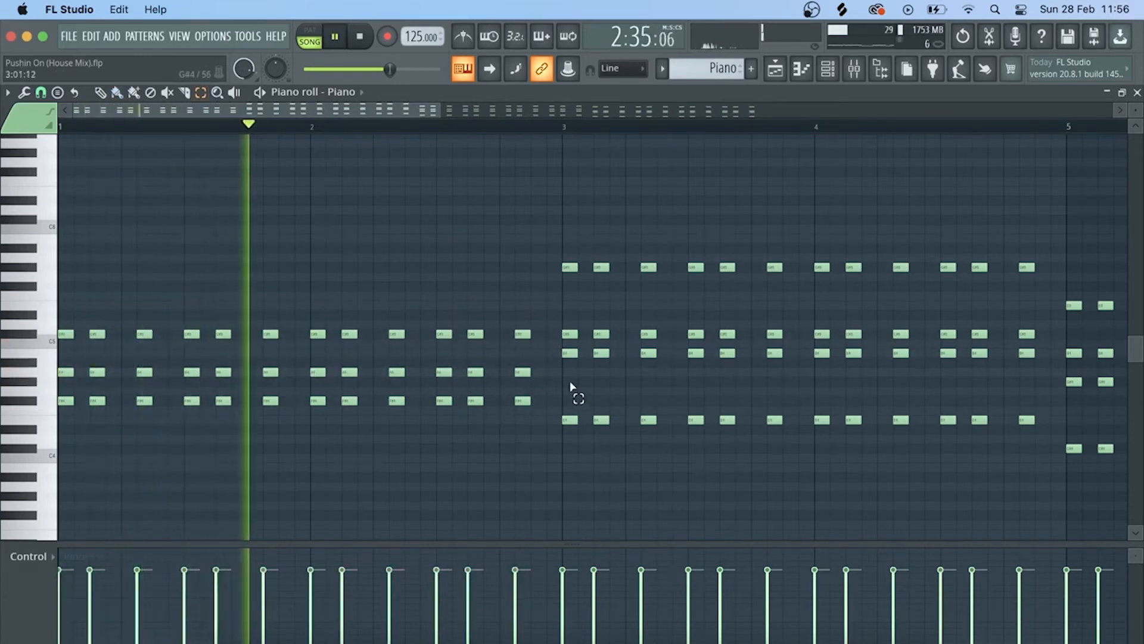
key(space)
Step: Restore the first chord's deleted row and audition it, then return the A4 notes to A5 and audition again
mouse_move(545, 389)
mouse_down()
mouse_move(450, 402)
mouse_move(57, 410)
mouse_move(56, 285)
mouse_move(53, 309)
mouse_up()
key(space)
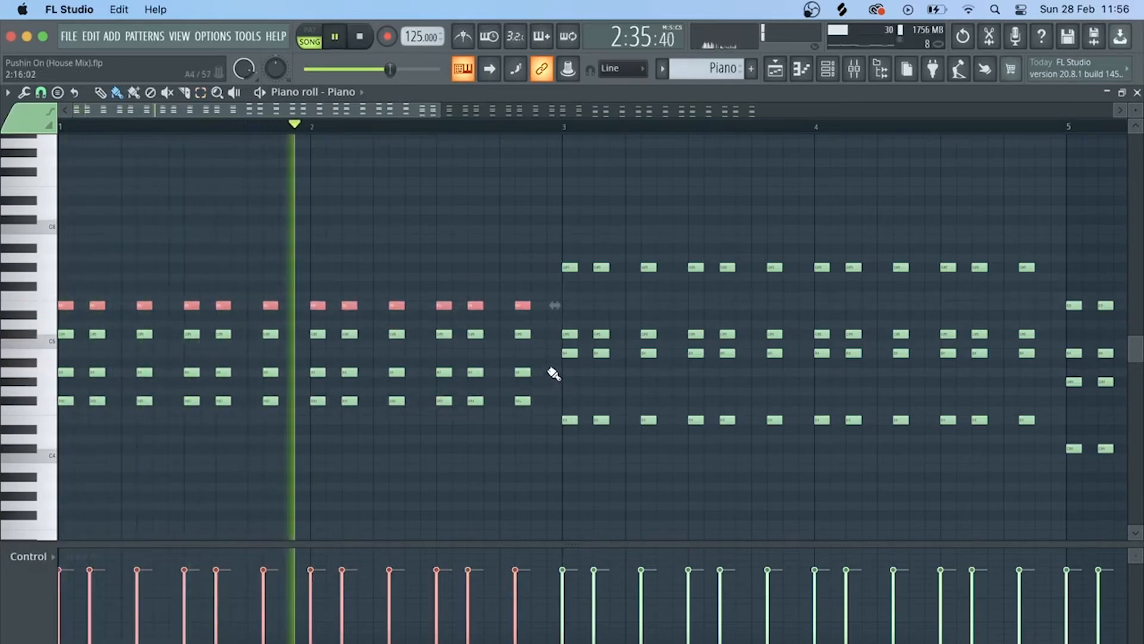
key(space)
drag(548, 360, 52, 257)
key(space)
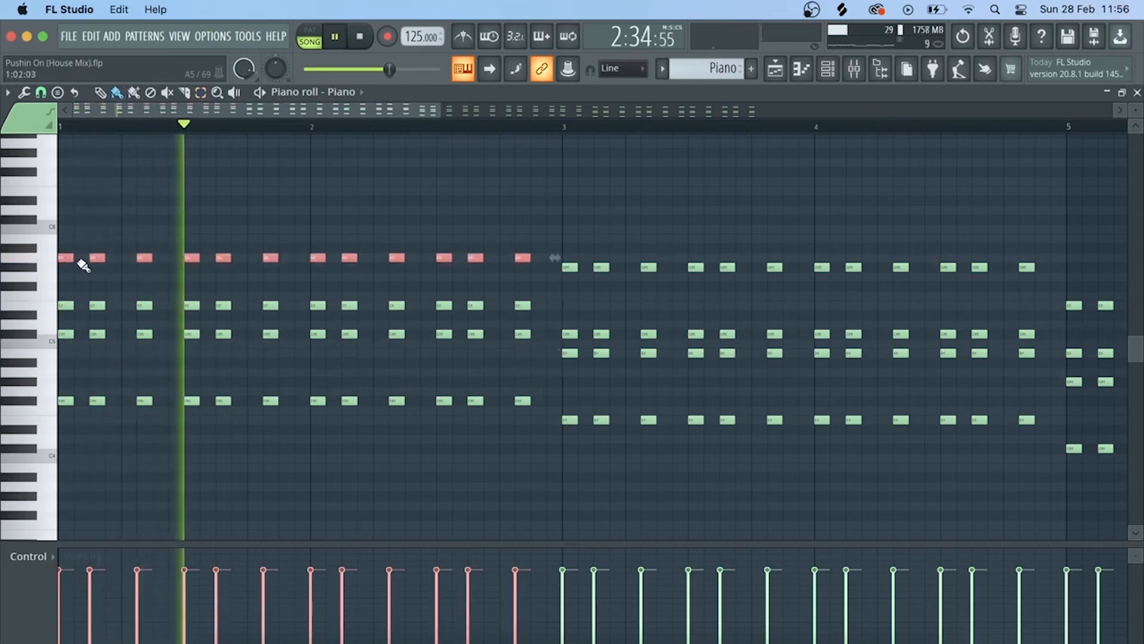
key(space)
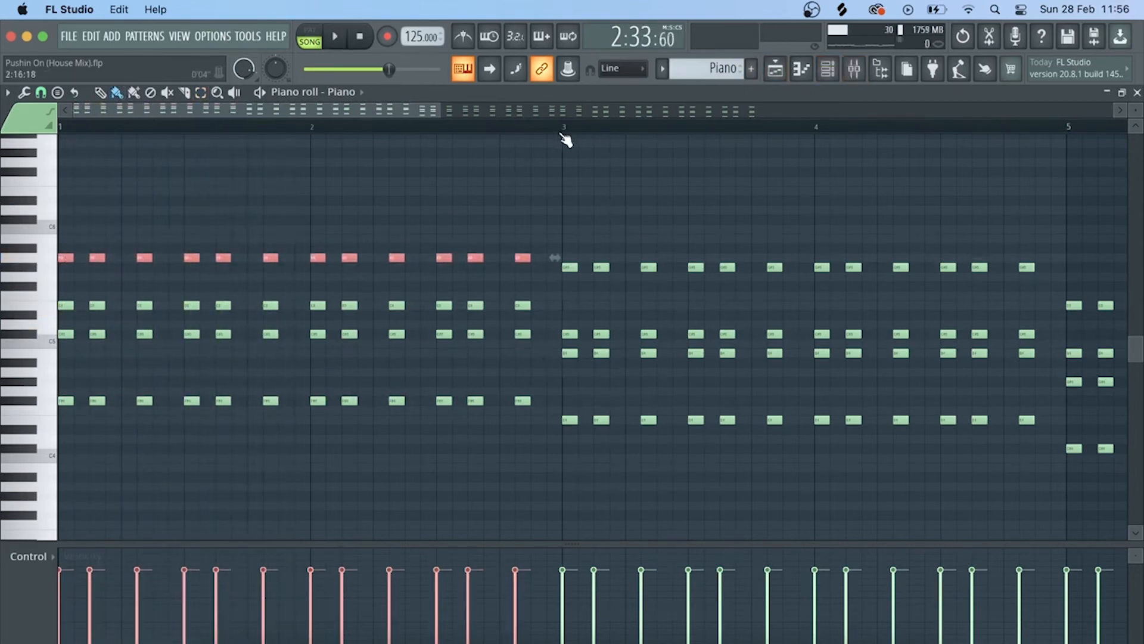
Step: View the full eight-bar progression, sound the third chord's lowest note, and play the pattern from bar 3
scroll(567, 140, down, 4)
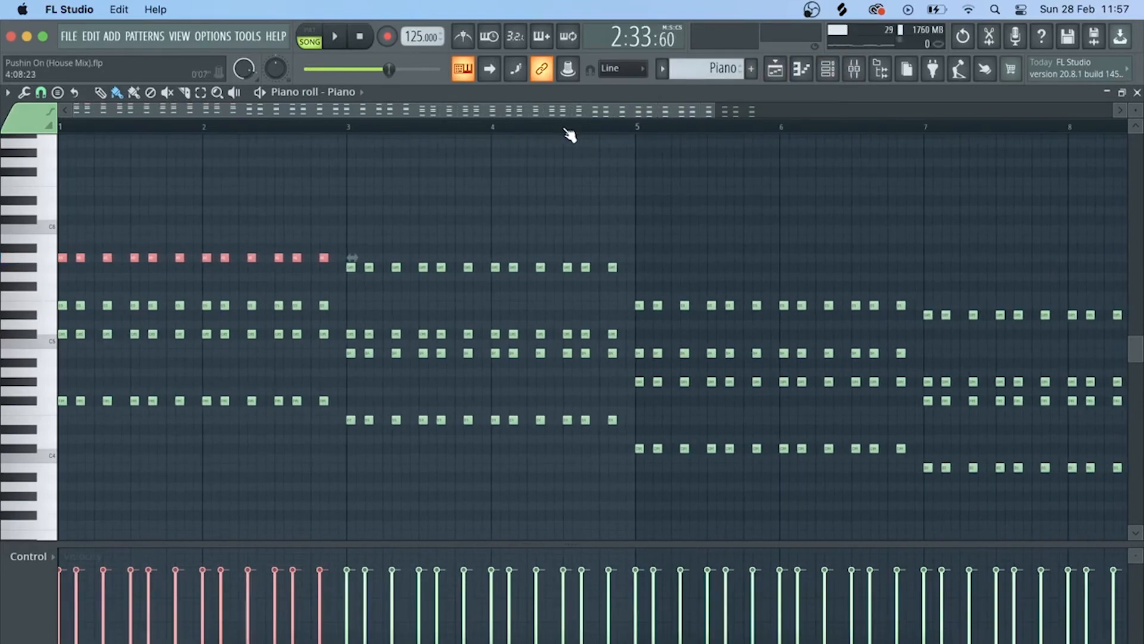
scroll(569, 136, down, 2)
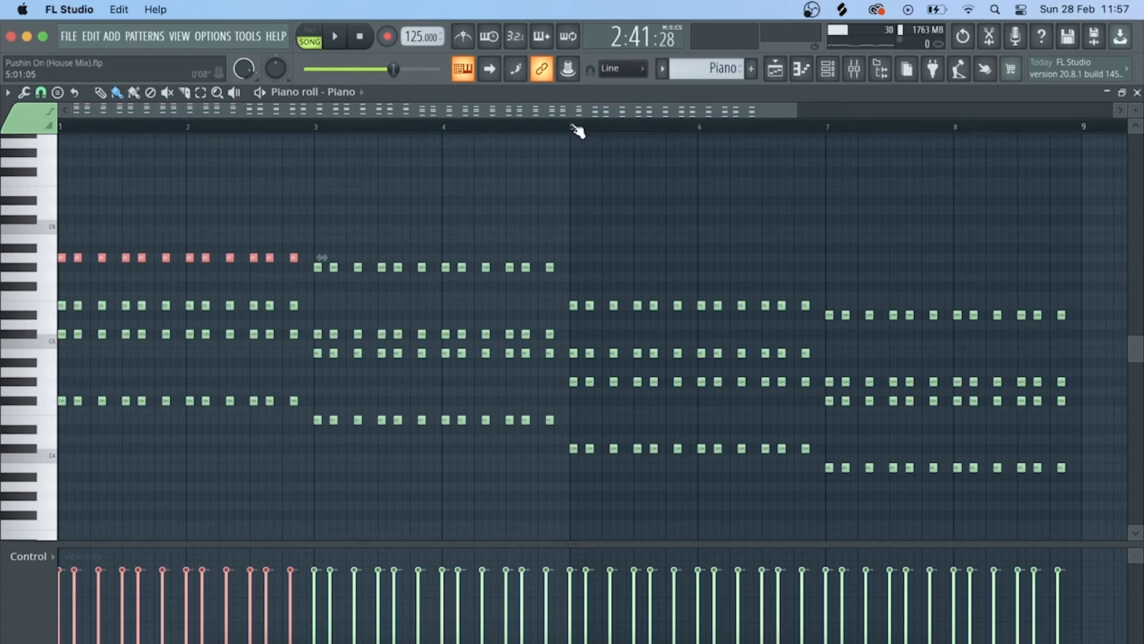
click(33, 450)
click(317, 127)
click(337, 38)
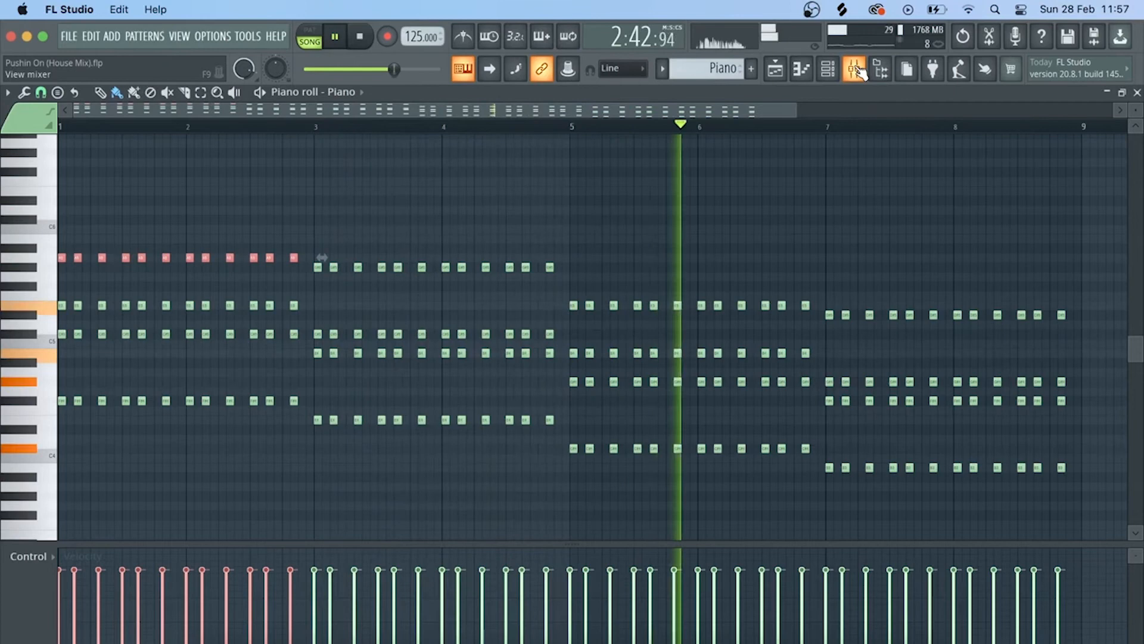
Step: Show the Piano mixer track, stop playback, and enable and open its Soundgoodizer
click(856, 70)
key(space)
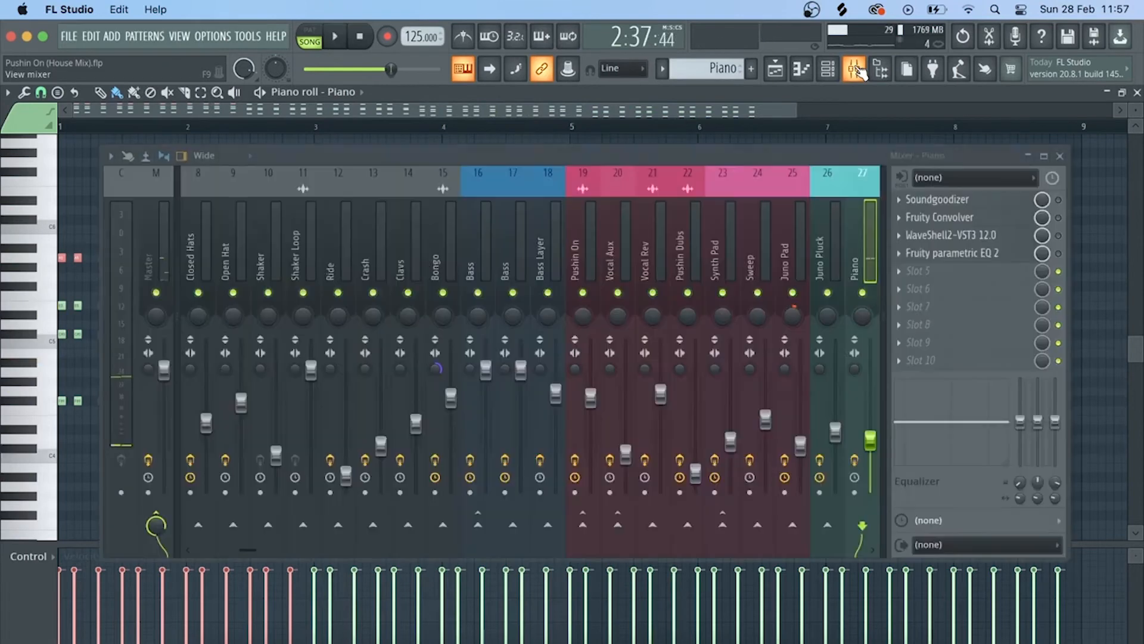
scroll(631, 241, down, 4)
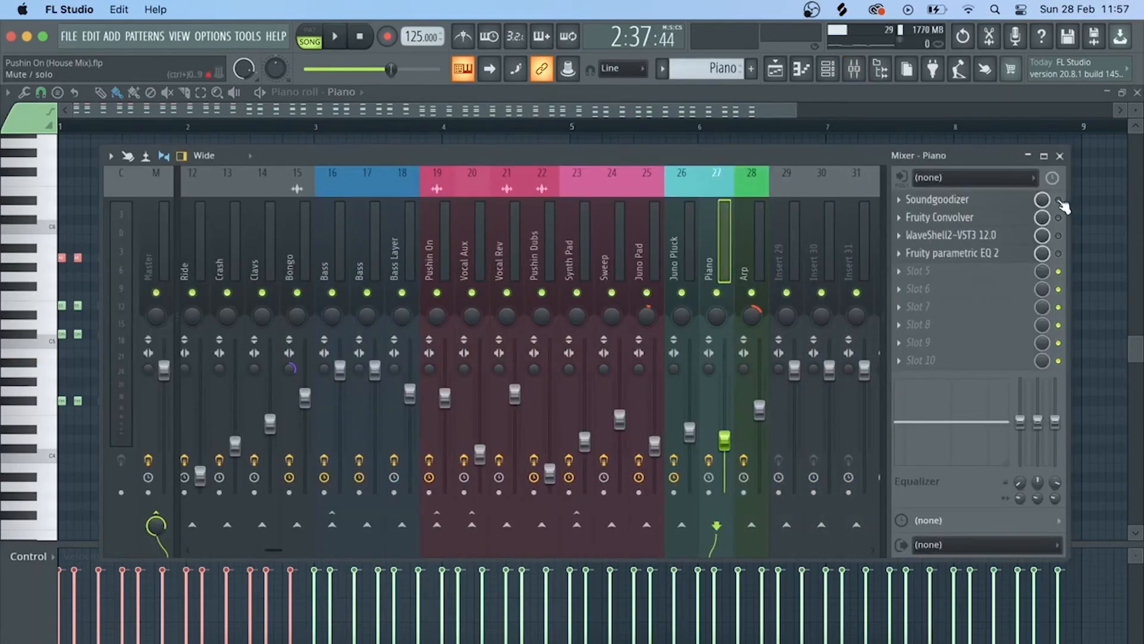
click(980, 204)
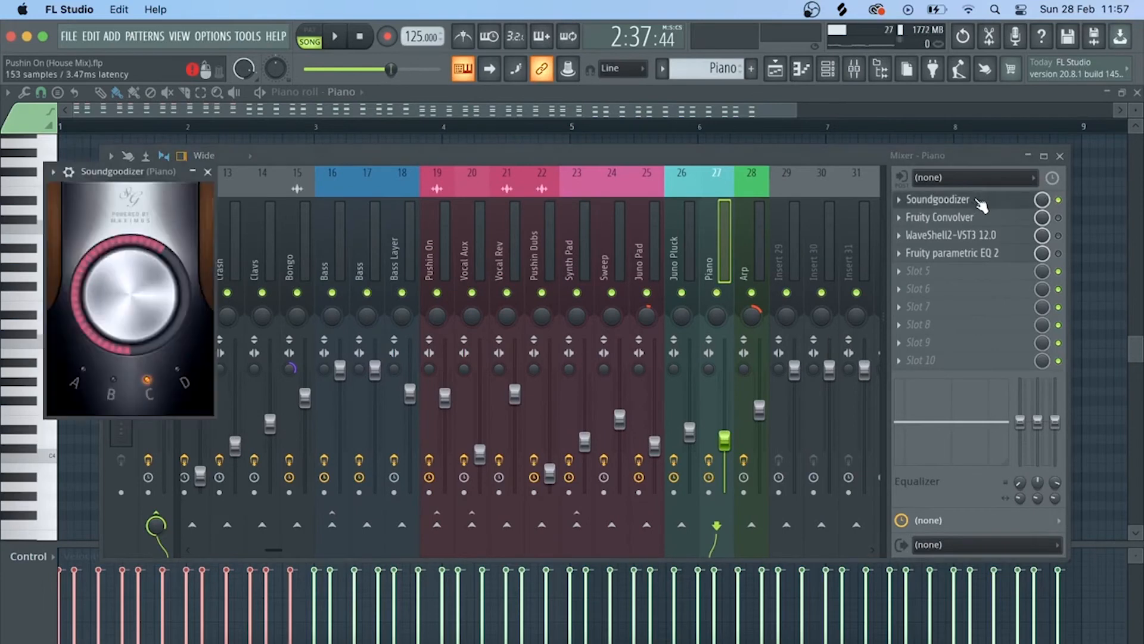
Step: Enable Fruity Convolver and the WaveShell2-VST3 12.0 delay on the Piano track while auditioning the piano
click(1058, 218)
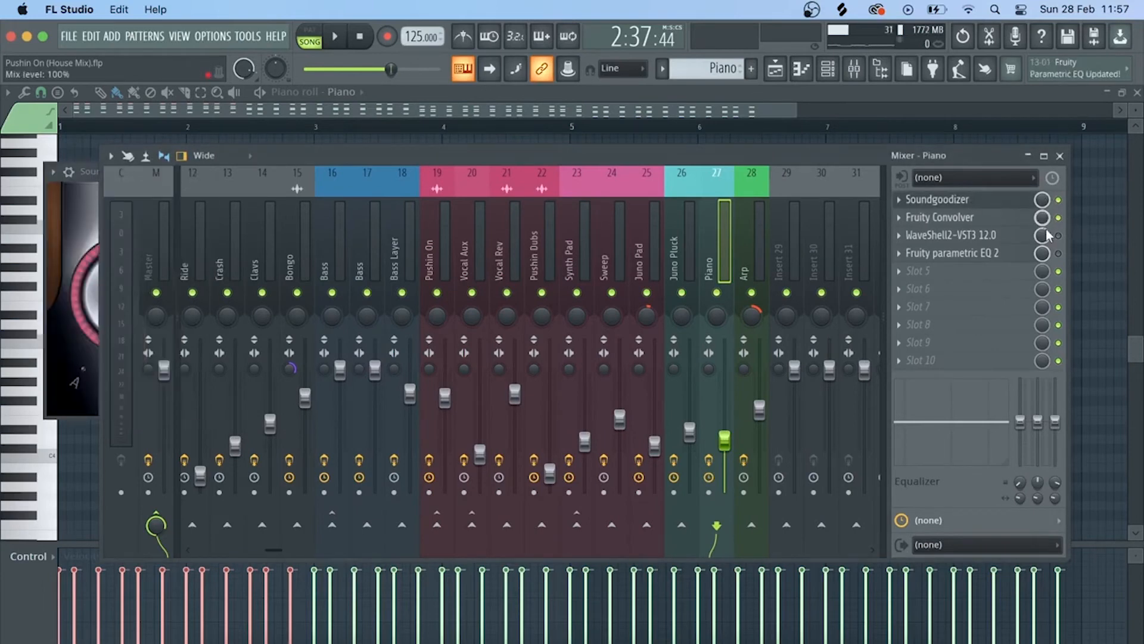
key(space)
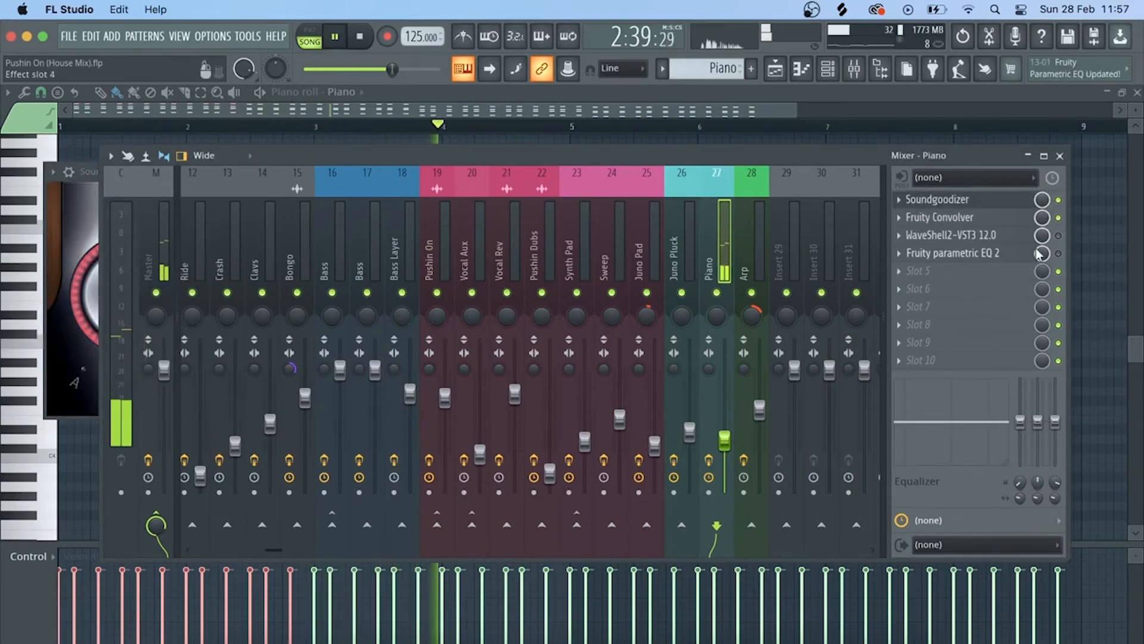
click(1058, 235)
key(space)
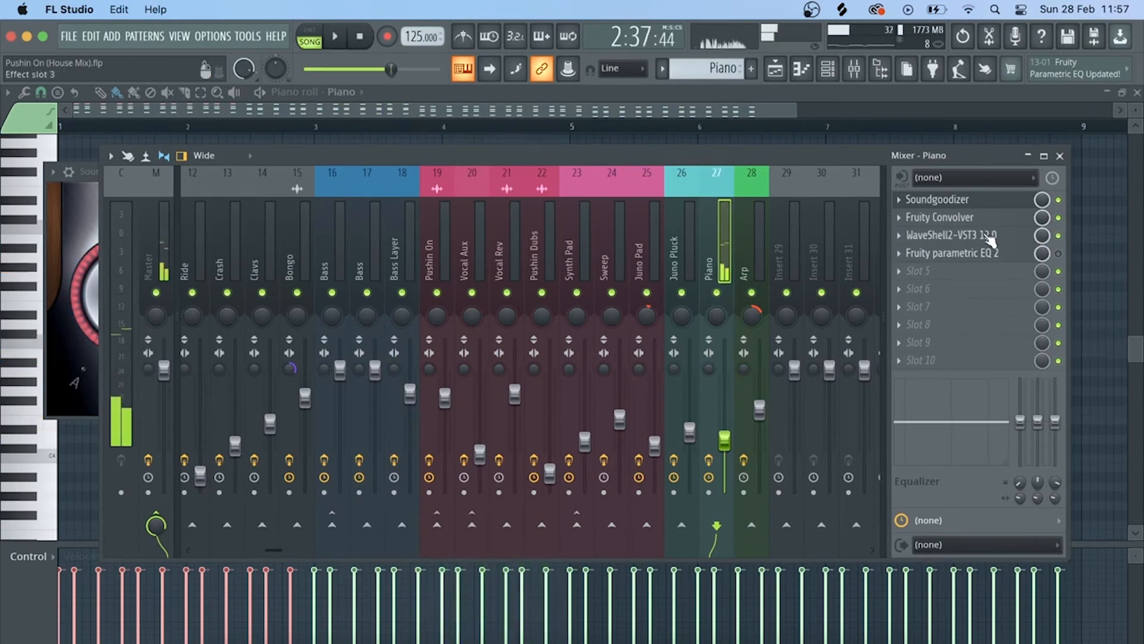
Step: View the Piano's H-Delay settings and close it, then enable and open Fruity parametric EQ 2
click(982, 235)
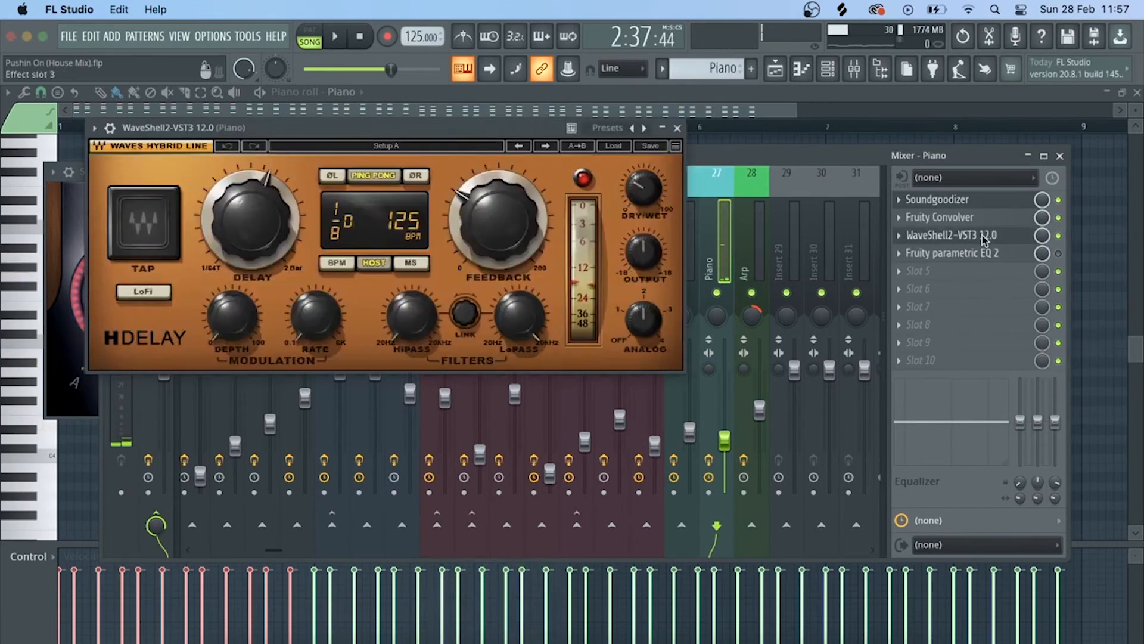
click(677, 127)
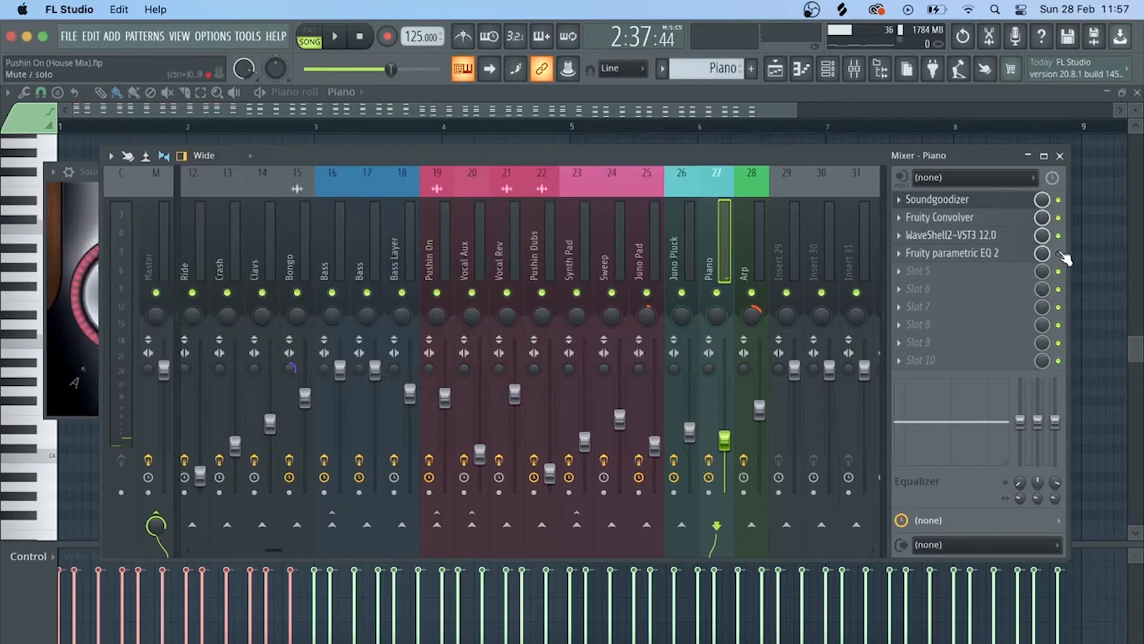
click(983, 255)
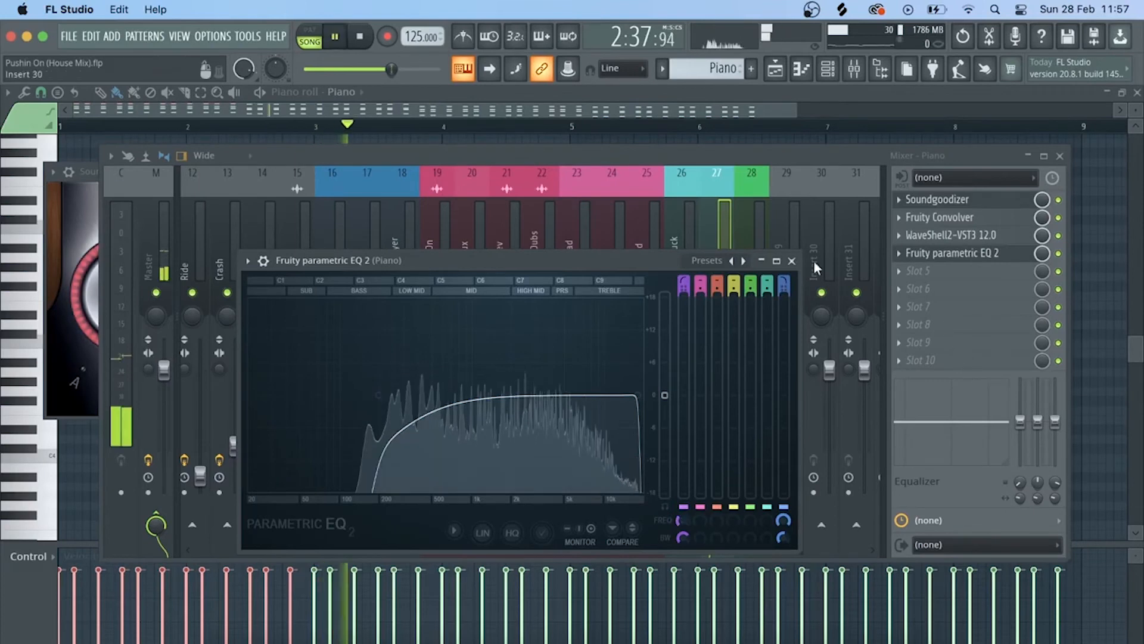
Step: Stop playback, close Fruity parametric EQ 2 and the mixer, and return from the Piano's piano roll to the playlist
key(space)
click(791, 261)
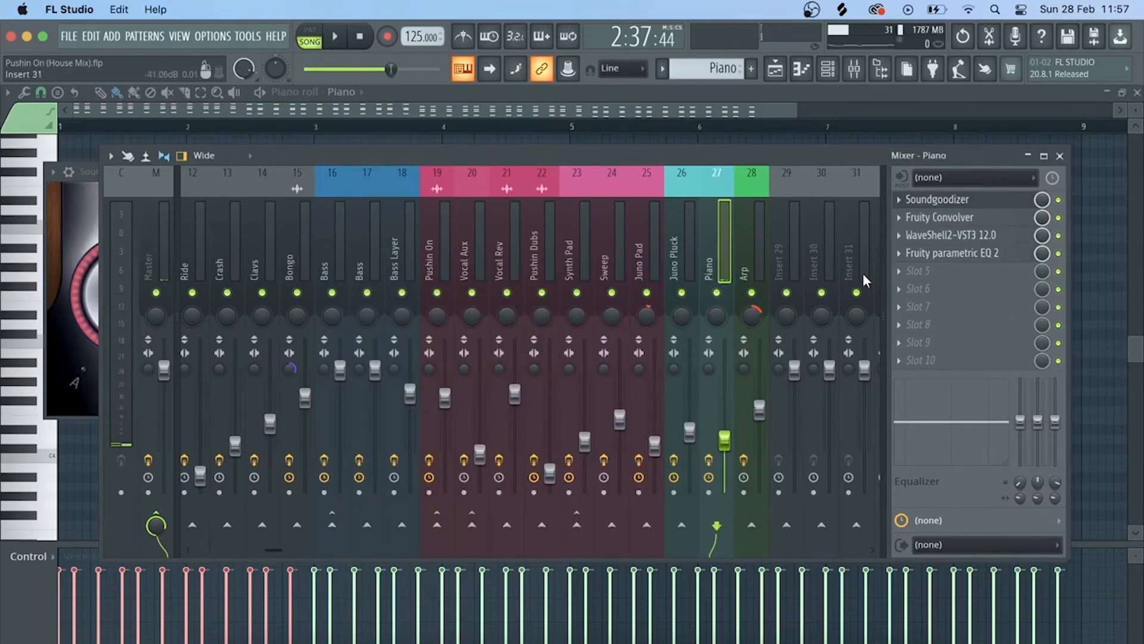
click(1070, 159)
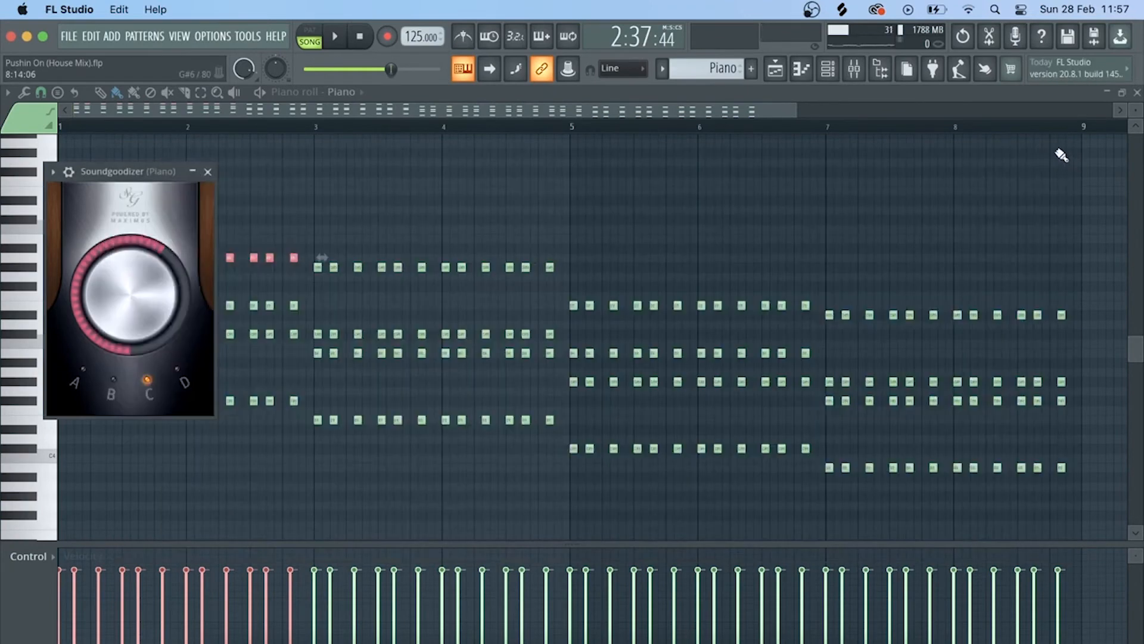
click(777, 76)
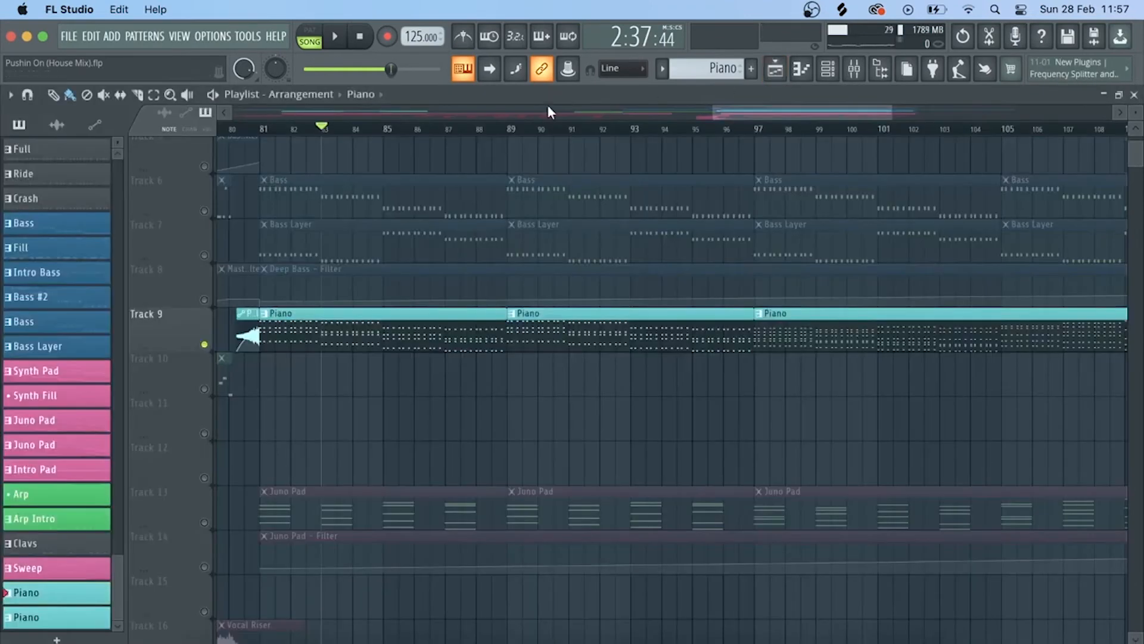
Step: Set the song position to bar 80 and view the sample settings of the Piano - Rev clip, including its Reverse option
scroll(551, 128, down, 5)
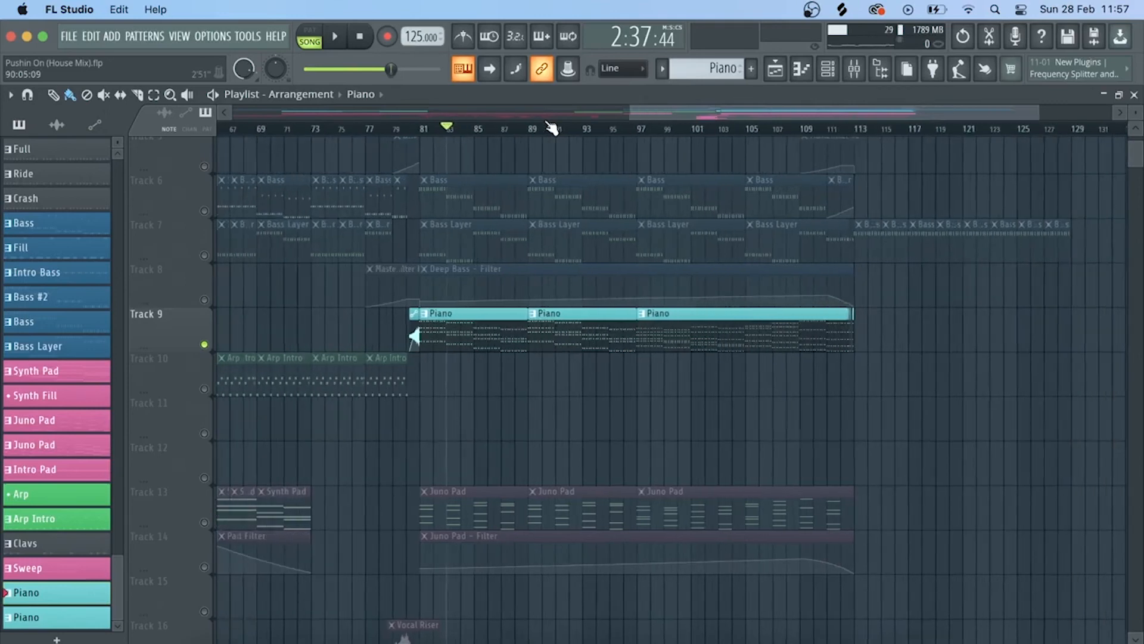
scroll(422, 133, up, 5)
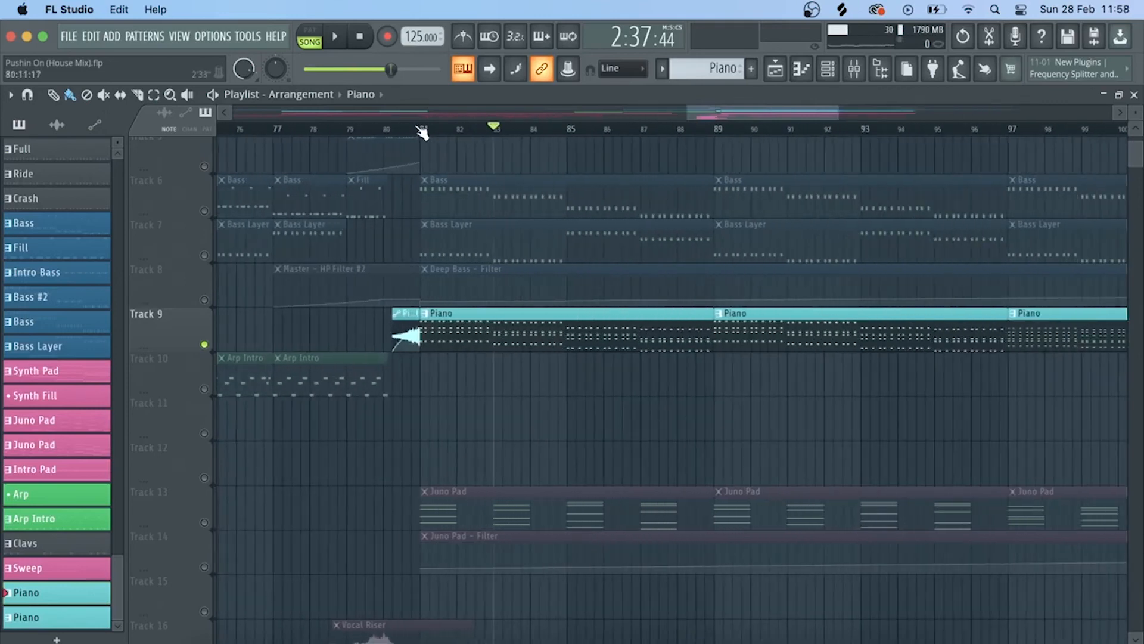
scroll(422, 132, up, 3)
click(369, 132)
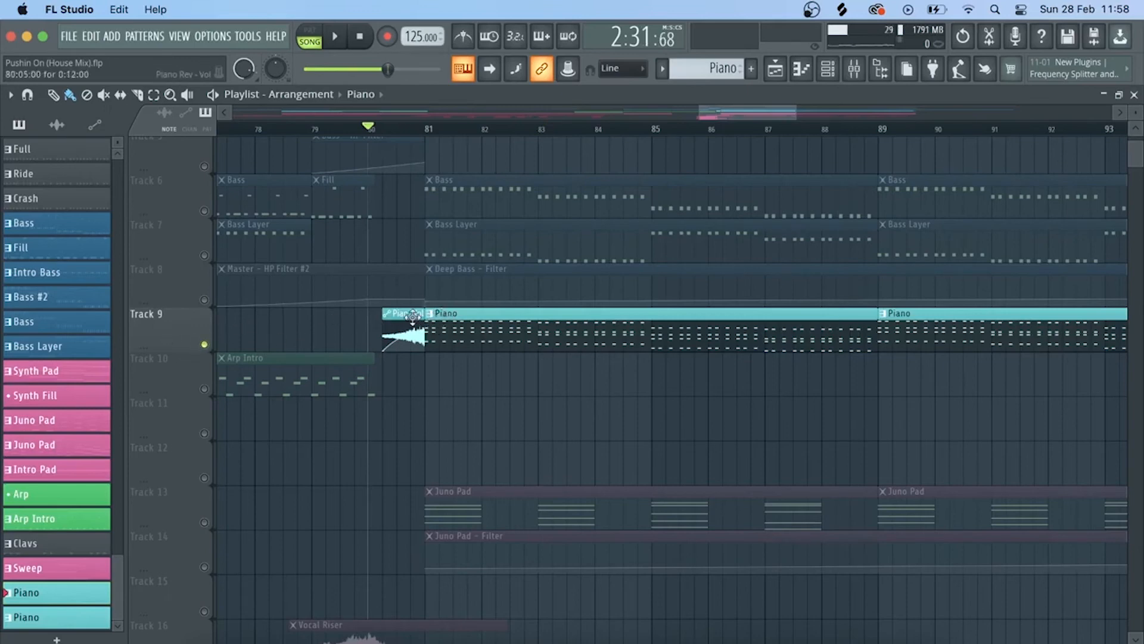
drag(410, 321, 410, 380)
double_click(412, 337)
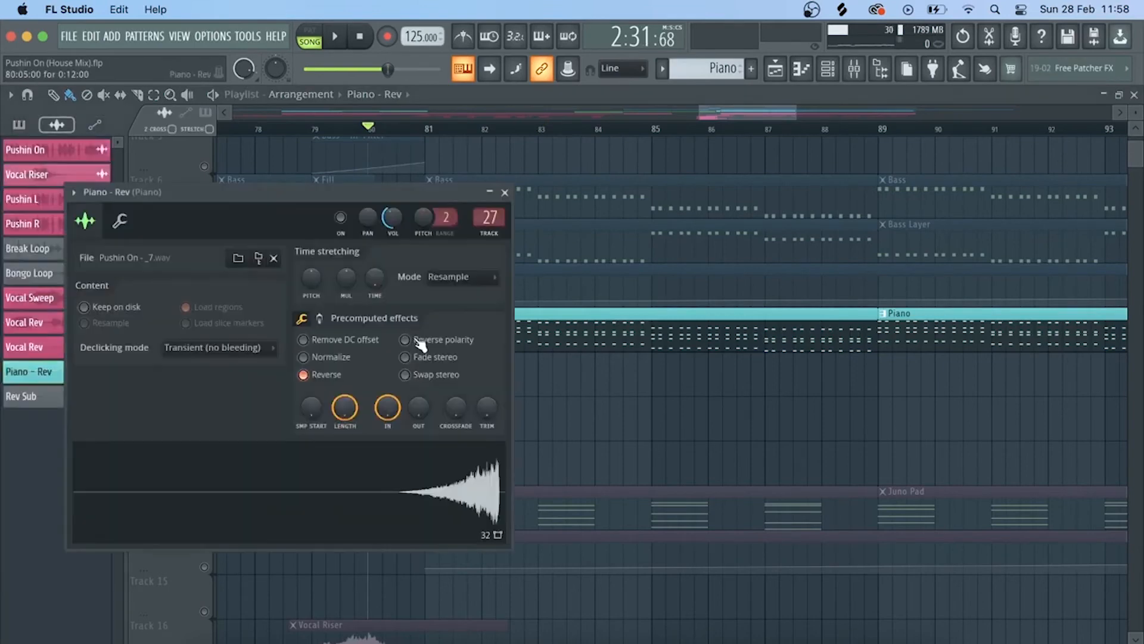
click(328, 375)
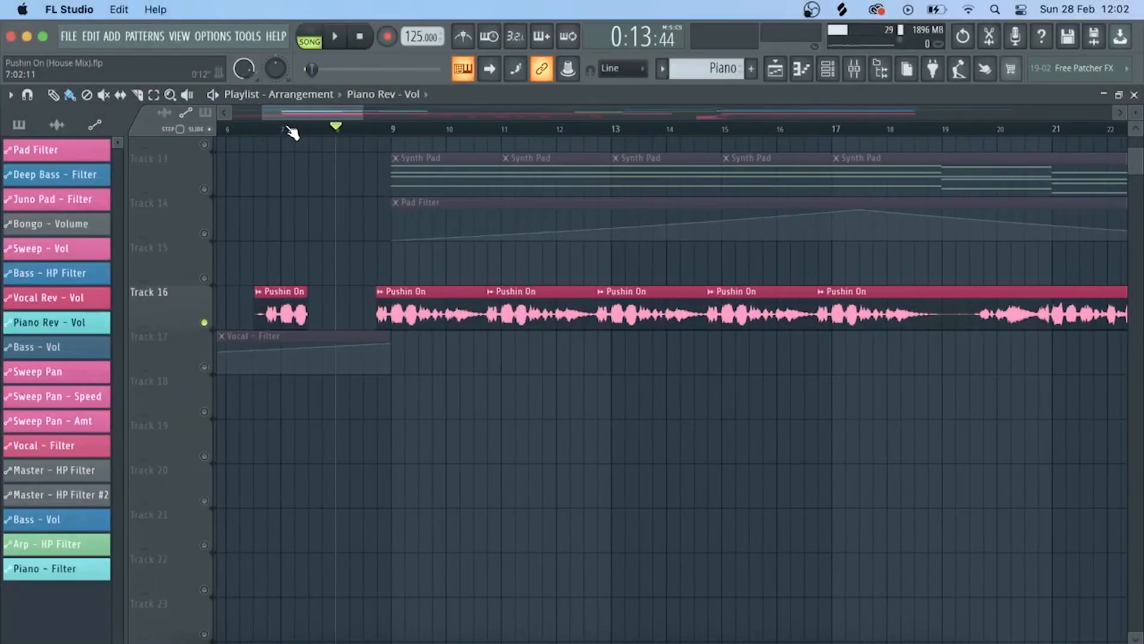
Step: Audition the Pushin On vocal on Track 16 from just before bar 9
click(365, 134)
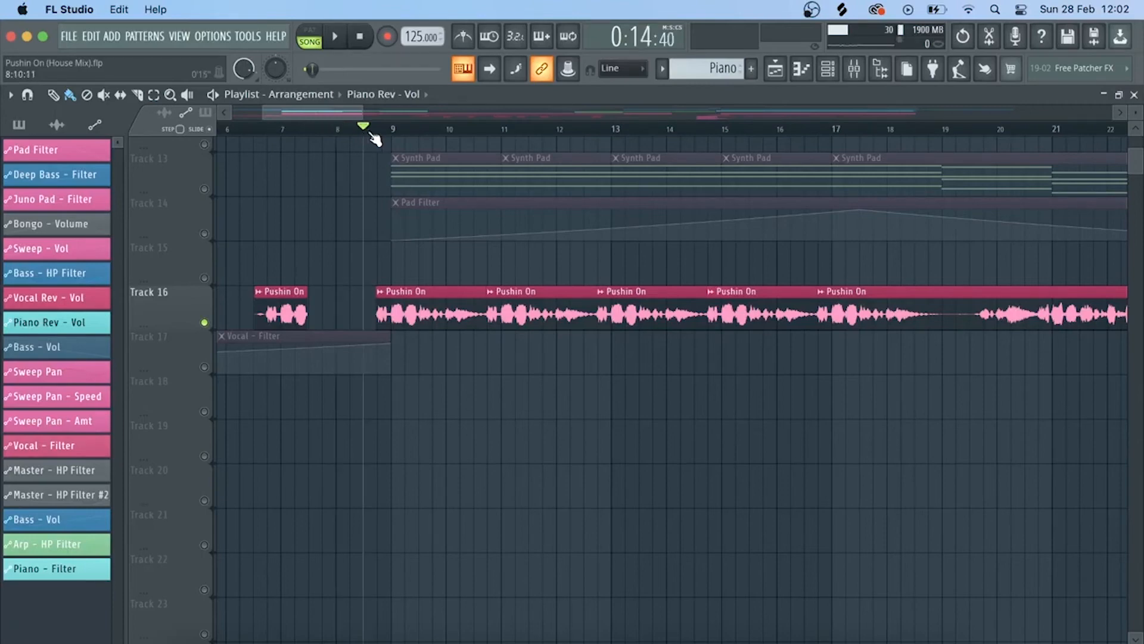
key(space)
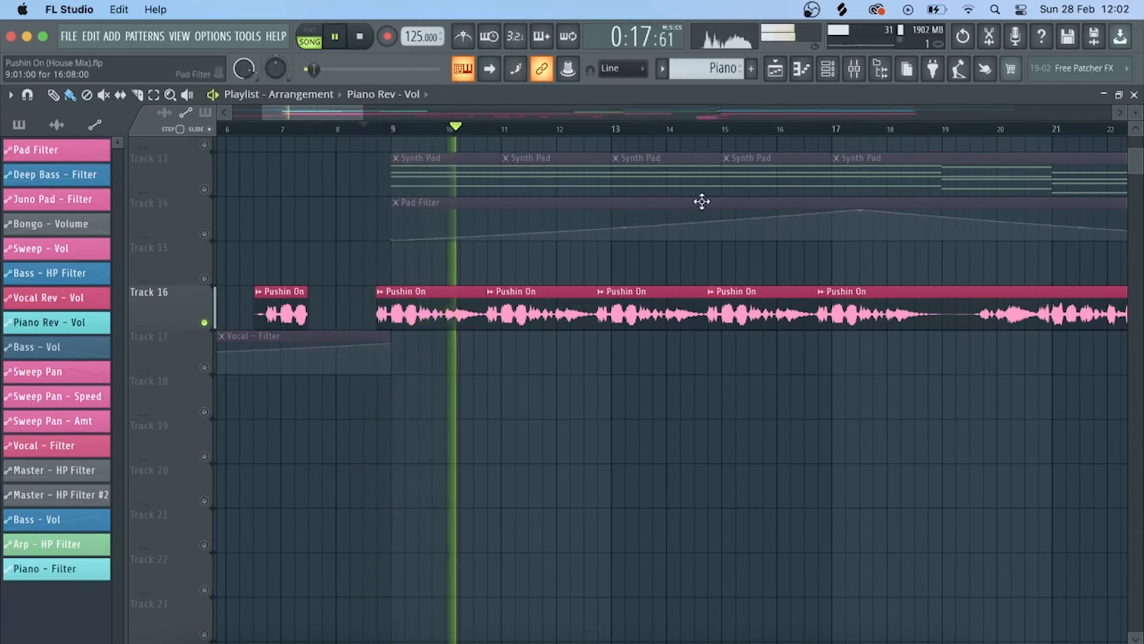
key(space)
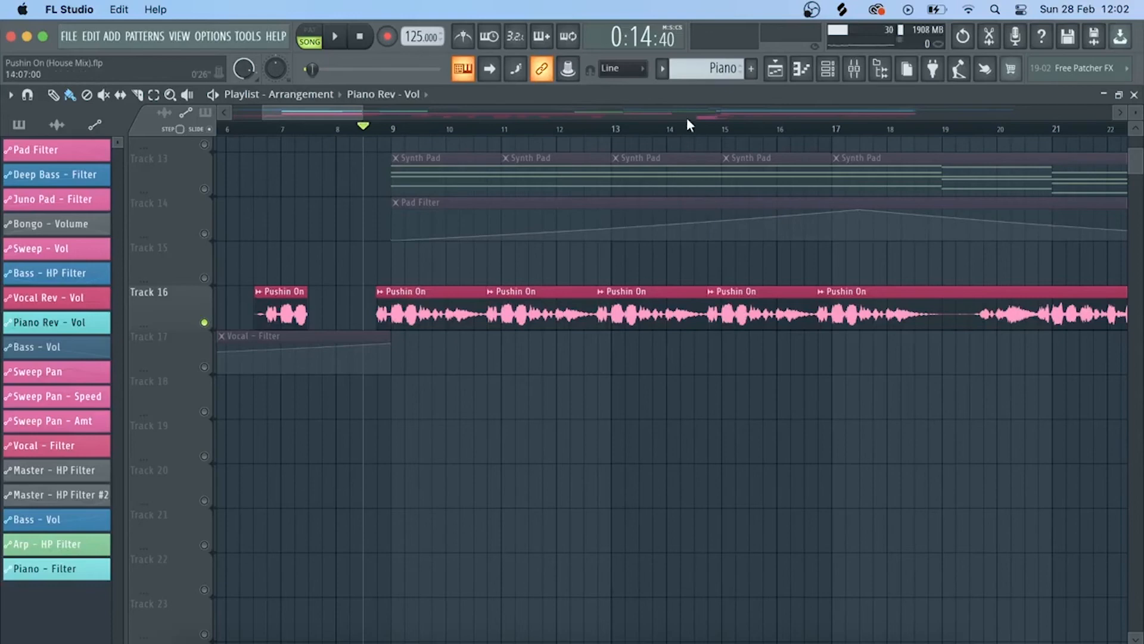
Step: Enable Track 17 and audition the reversed vocal leading into the Pushin On vocal from bar 31
scroll(695, 140, down, 6)
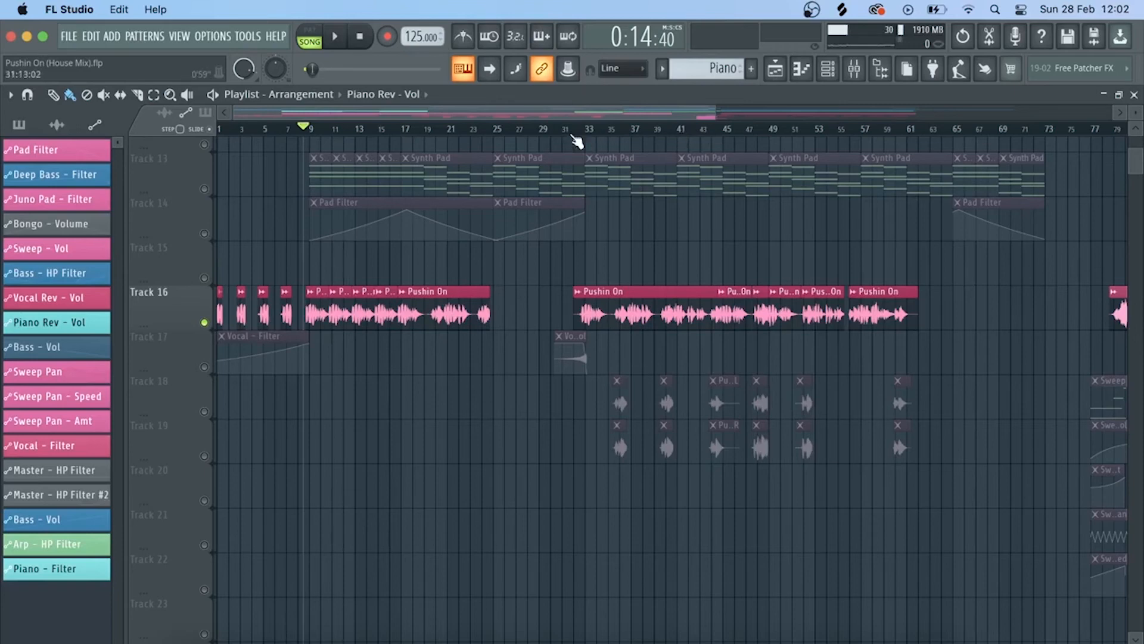
click(564, 127)
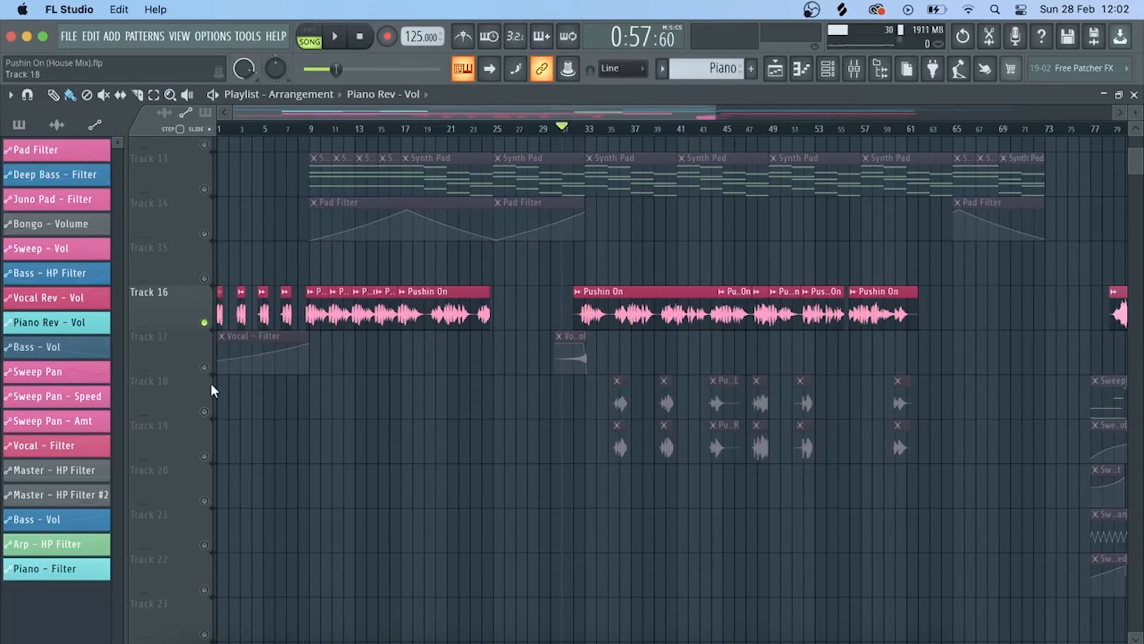
click(204, 367)
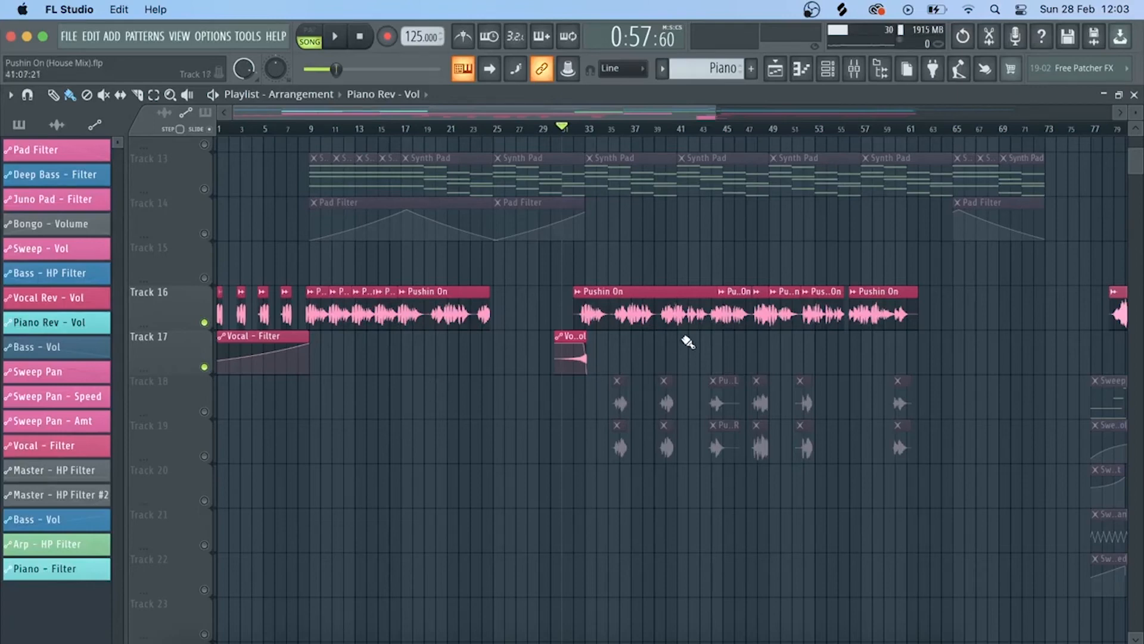
scroll(739, 138, up, 4)
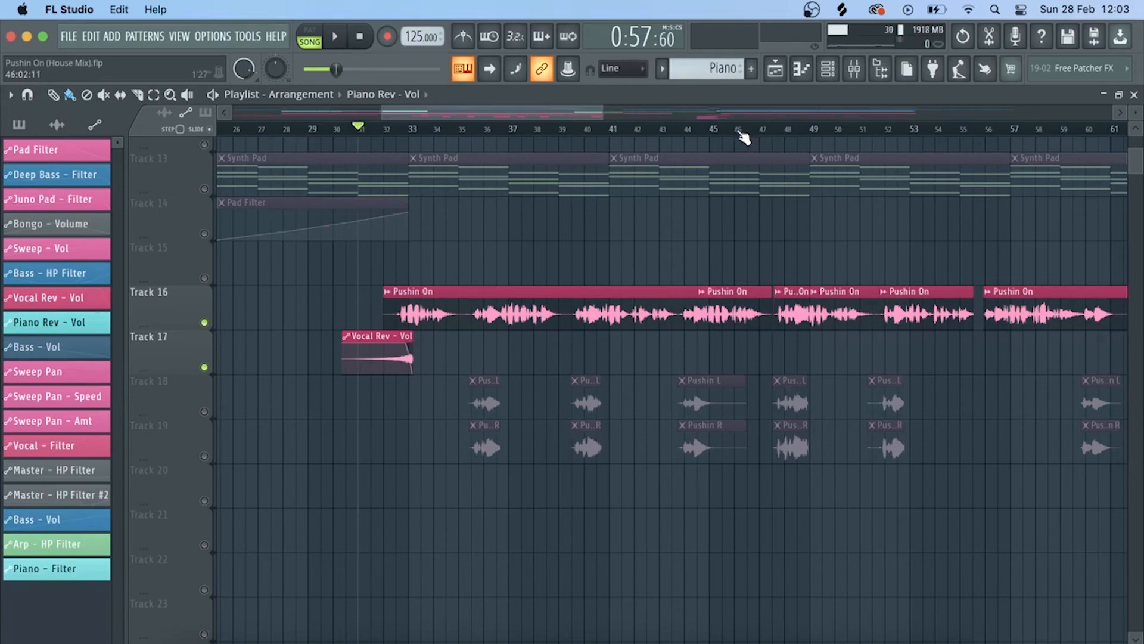
scroll(480, 135, up, 3)
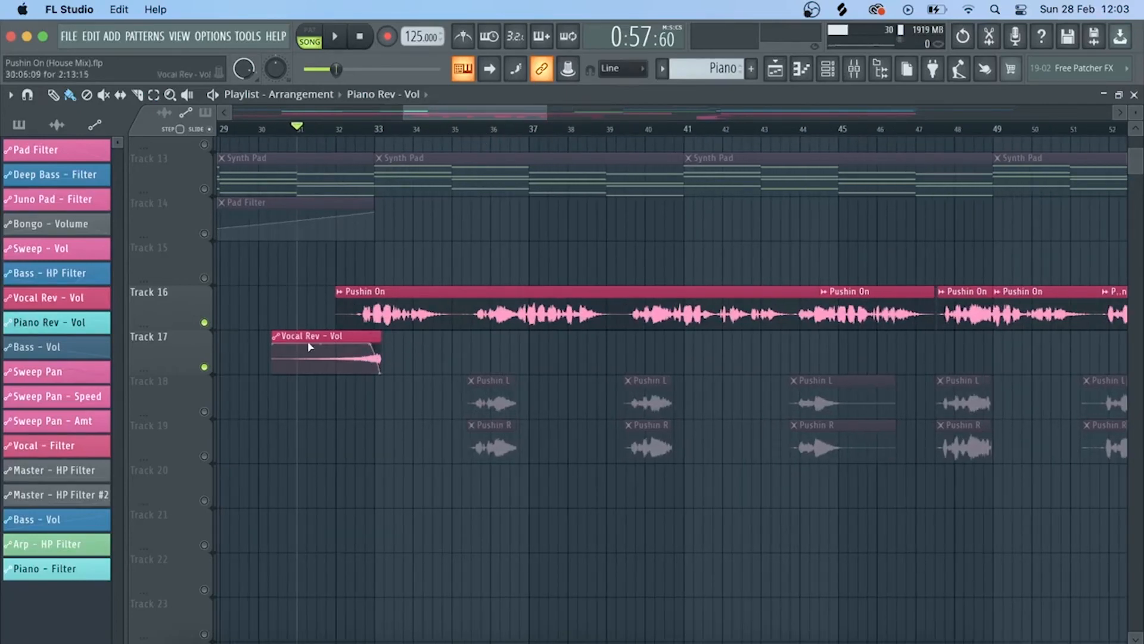
key(space)
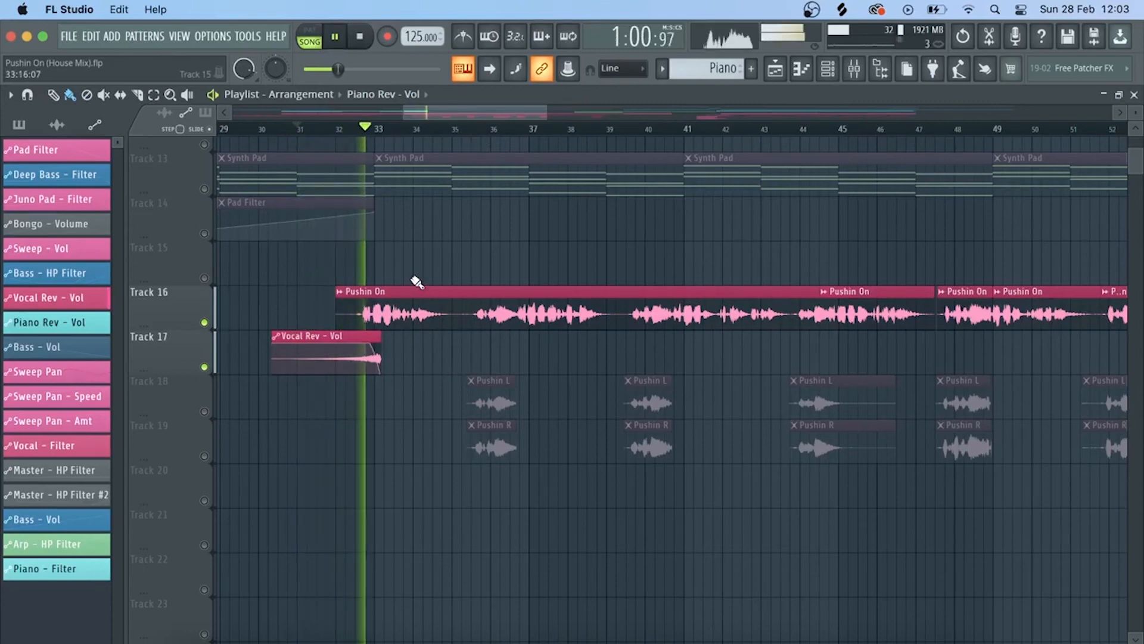
key(space)
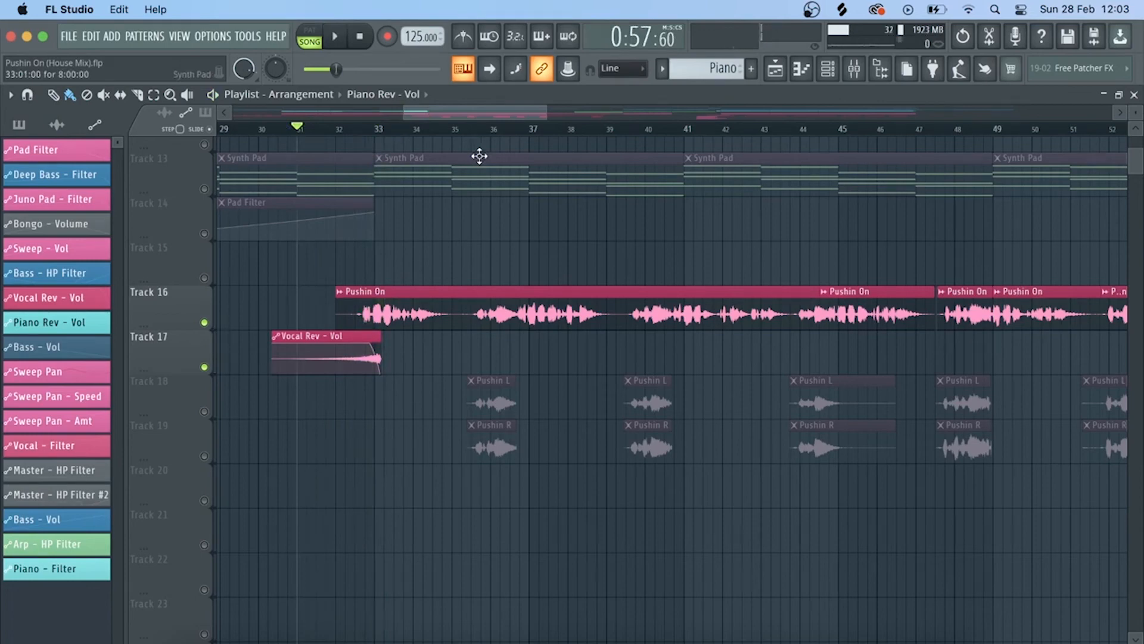
Step: Set the song position to the first Pushin L and Pushin R clips after bar 35, and enable Tracks 18 and 19
scroll(475, 139, up, 4)
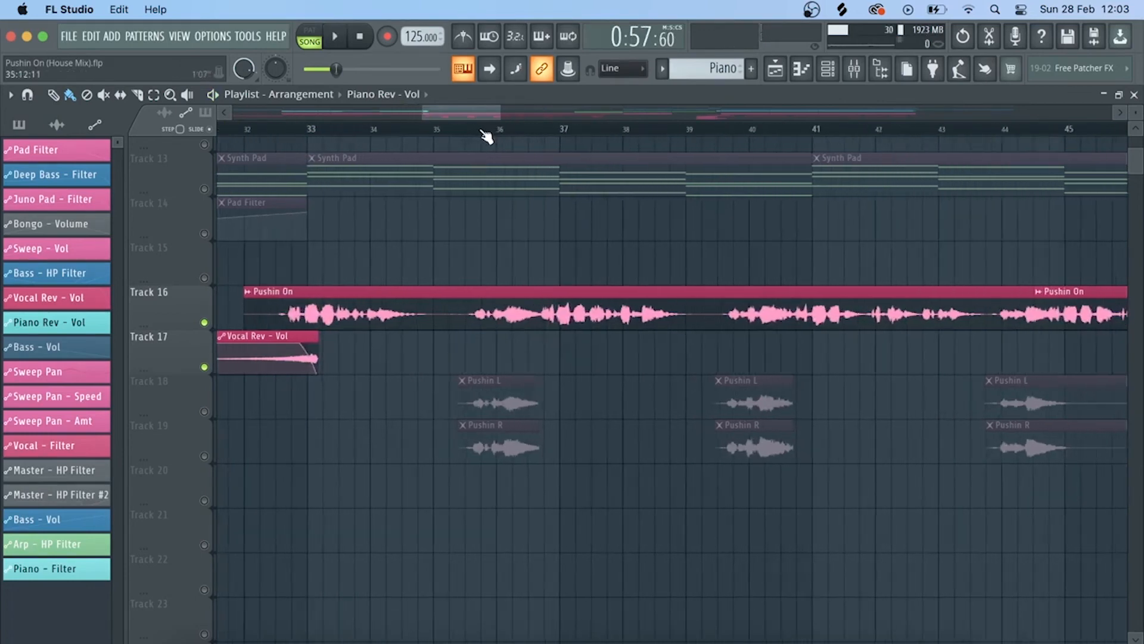
click(465, 129)
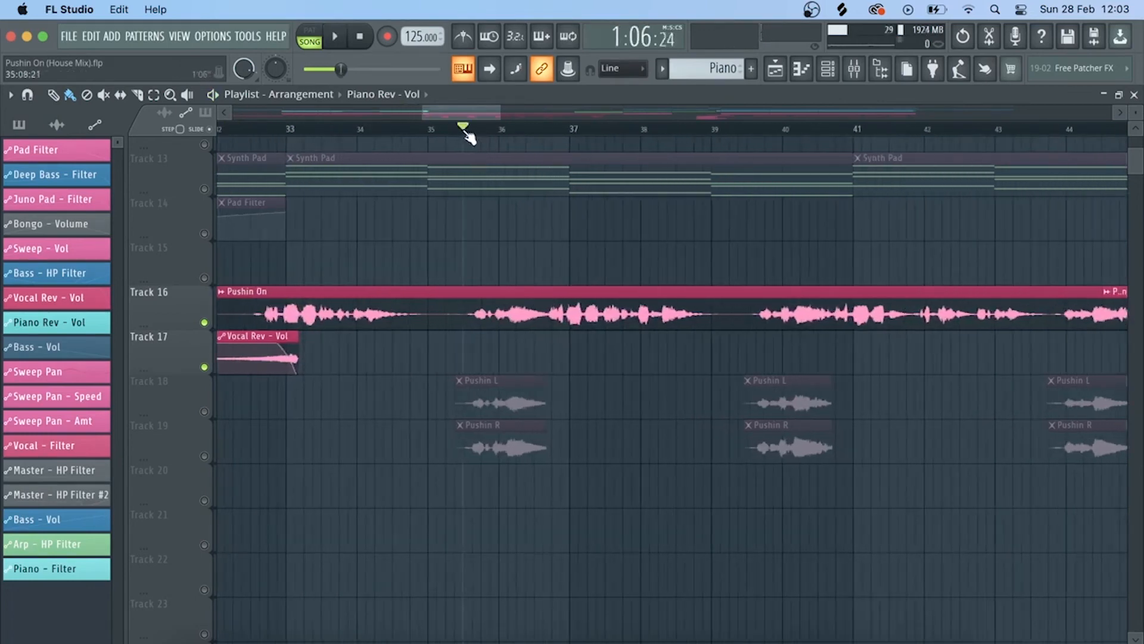
click(205, 414)
click(205, 456)
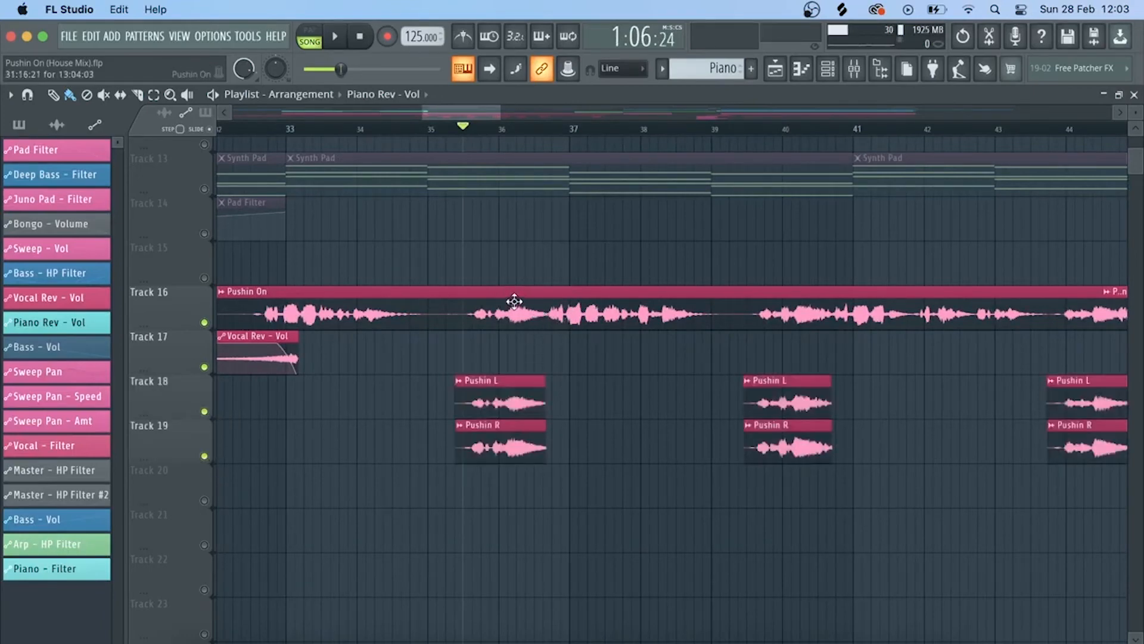
Step: Solo Track 18, inspect the Pushin L clip's pitch and time-stretching settings, and close them
ctrl+click(205, 411)
double_click(493, 401)
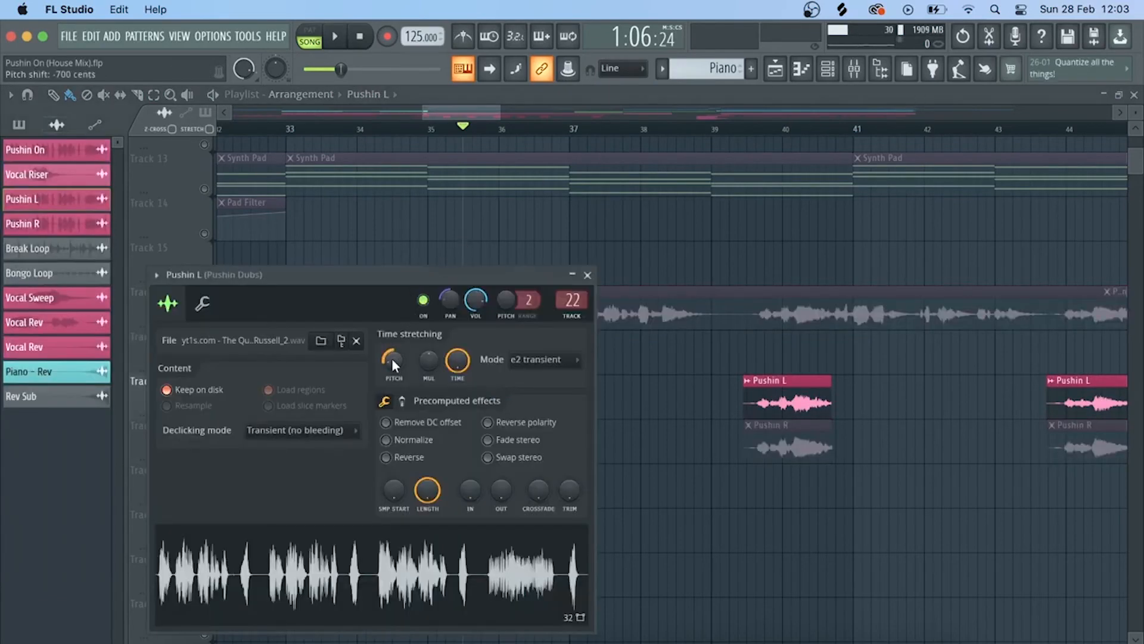
right_click(618, 390)
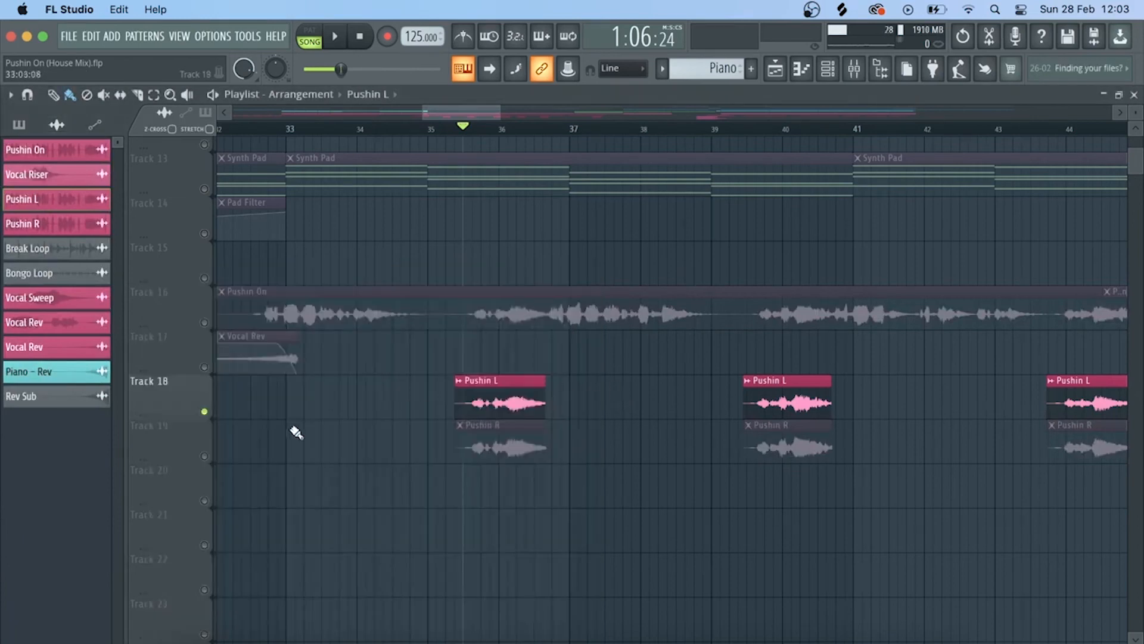
Step: Enable Track 19 alongside Track 18 and audition the Pushin L and Pushin R vocal dubs on their own
right_click(204, 457)
click(206, 412)
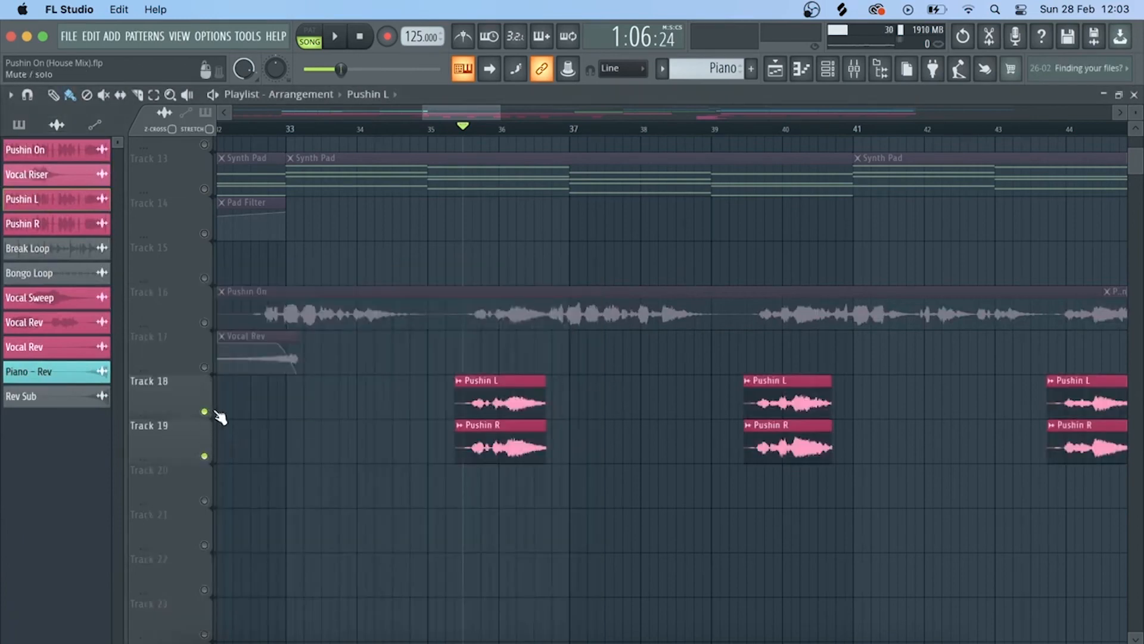
key(space)
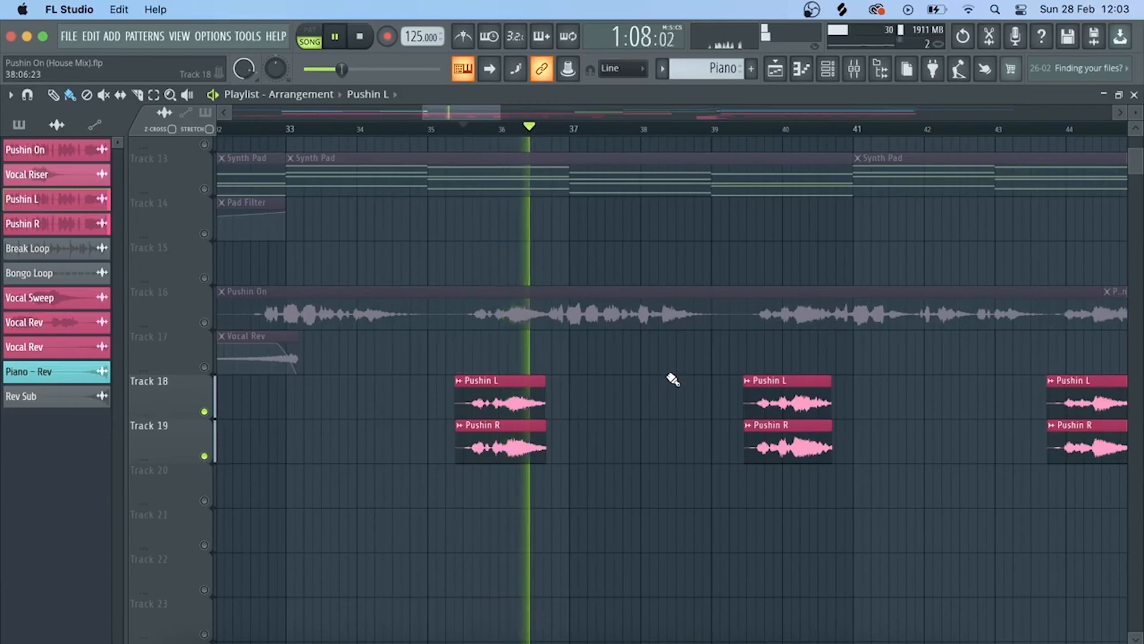
key(space)
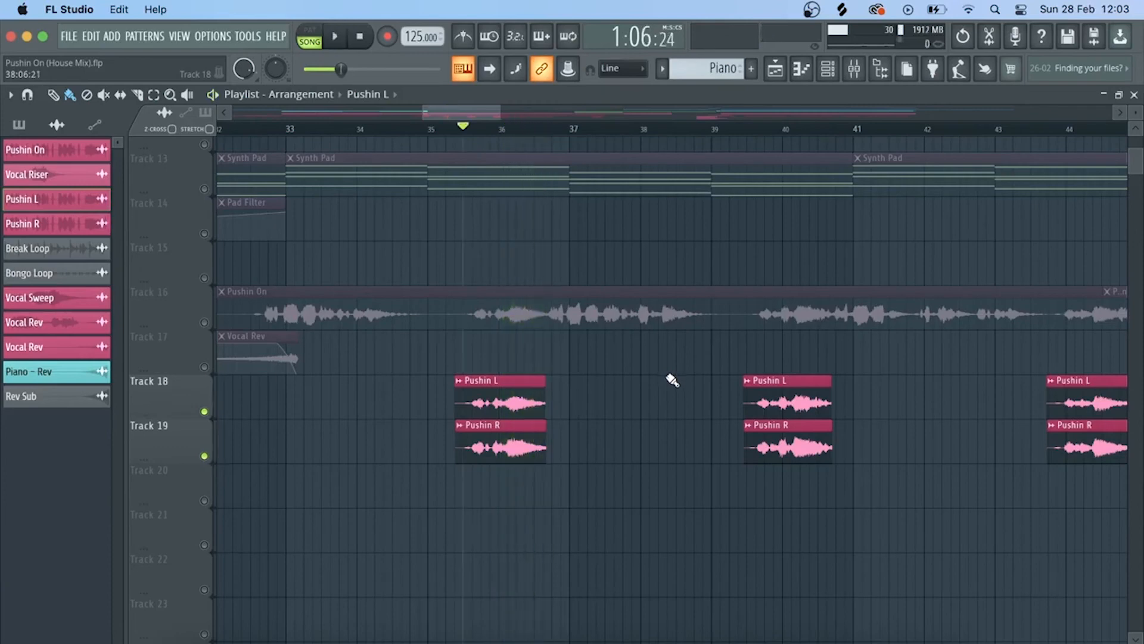
Step: Enable Track 16 and audition the main Pushin On vocal together with the left and right dubs
click(204, 323)
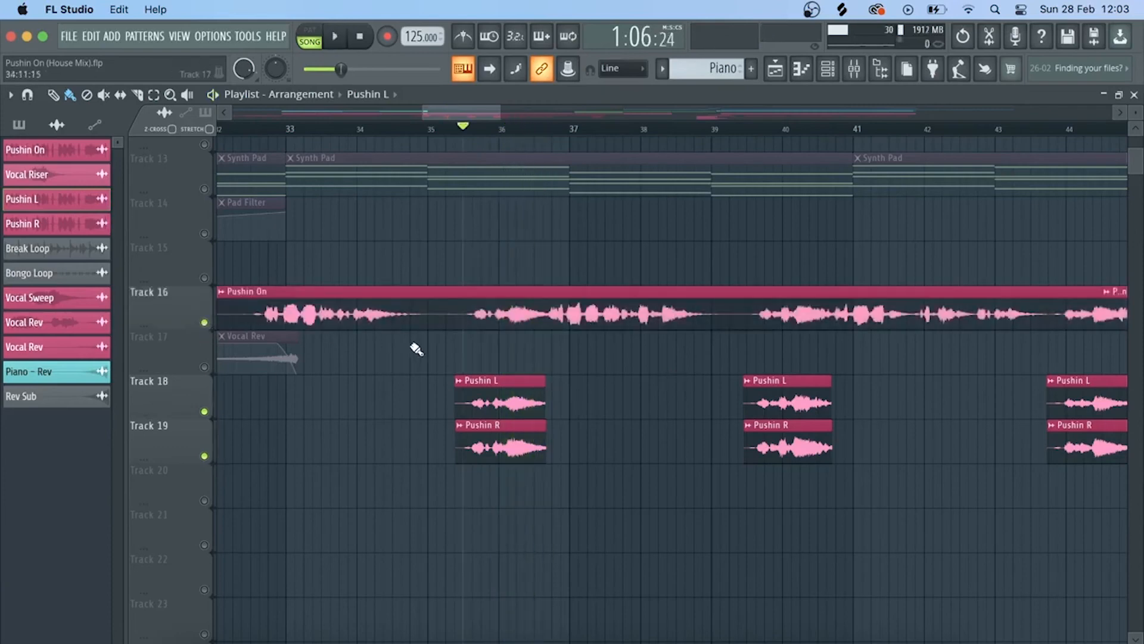
key(space)
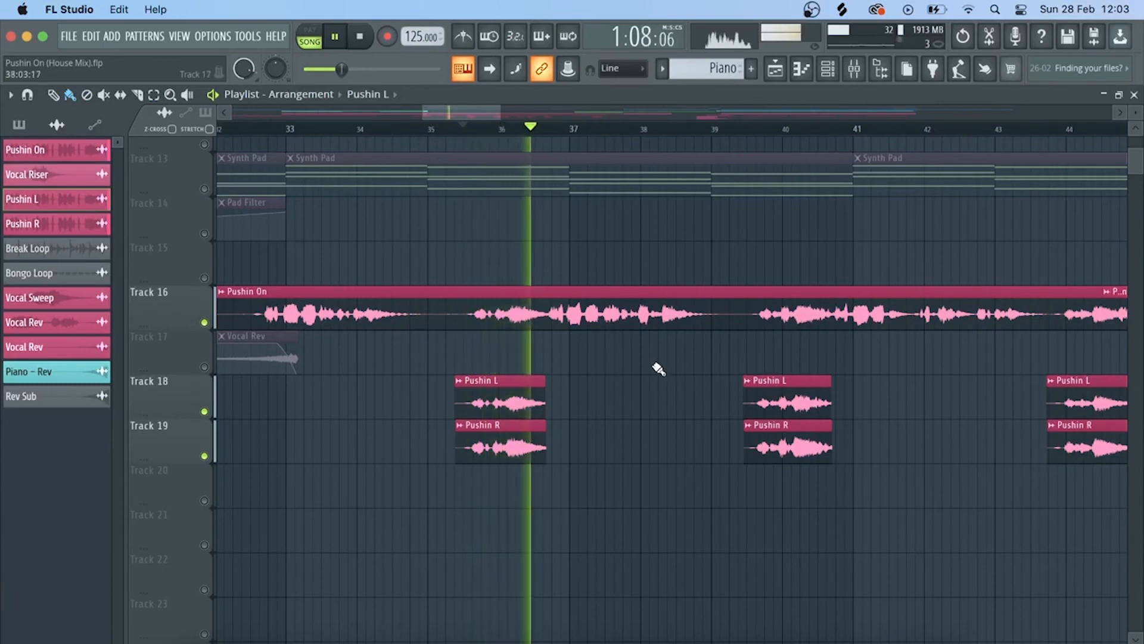
key(space)
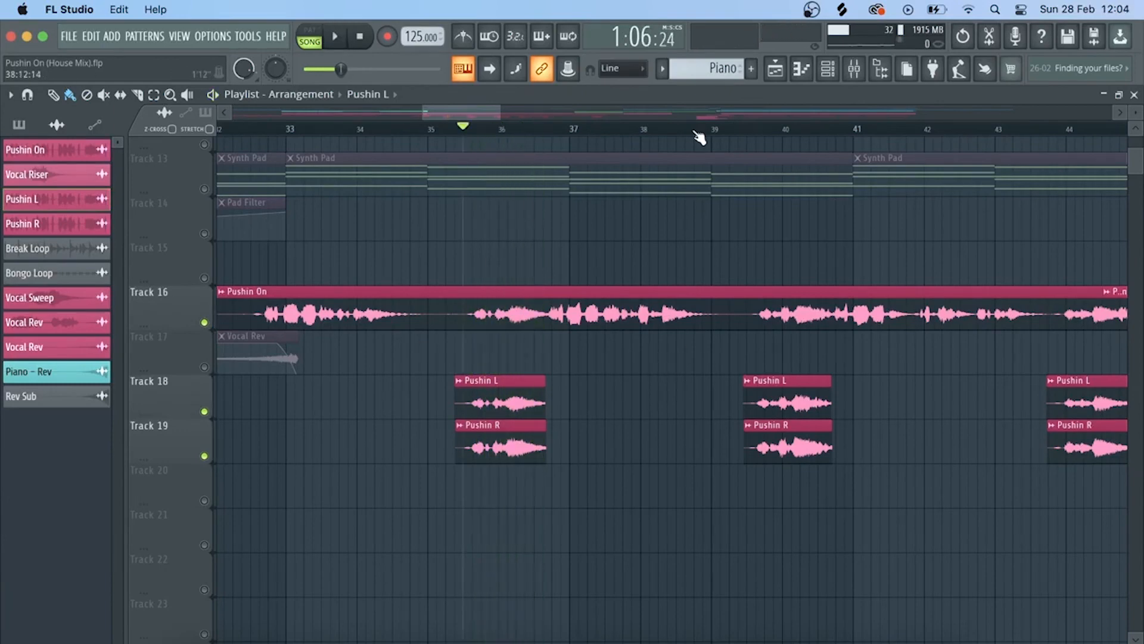
Step: Set the song position to bar 77, where the Sweep pattern and its automation clips begin
scroll(698, 138, down, 3)
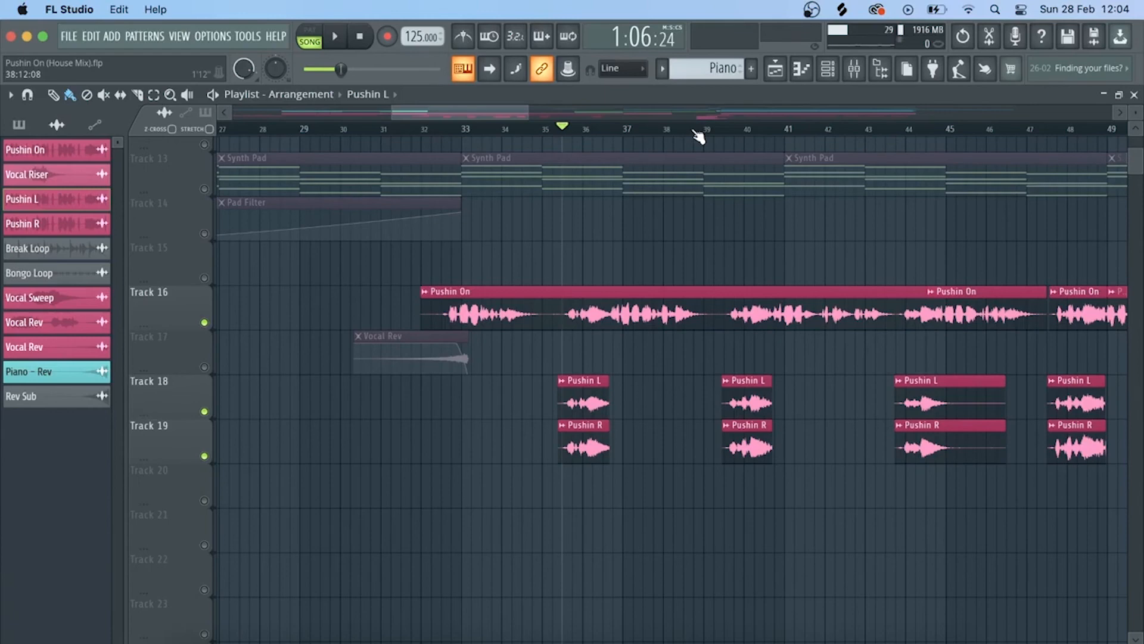
scroll(699, 137, down, 4)
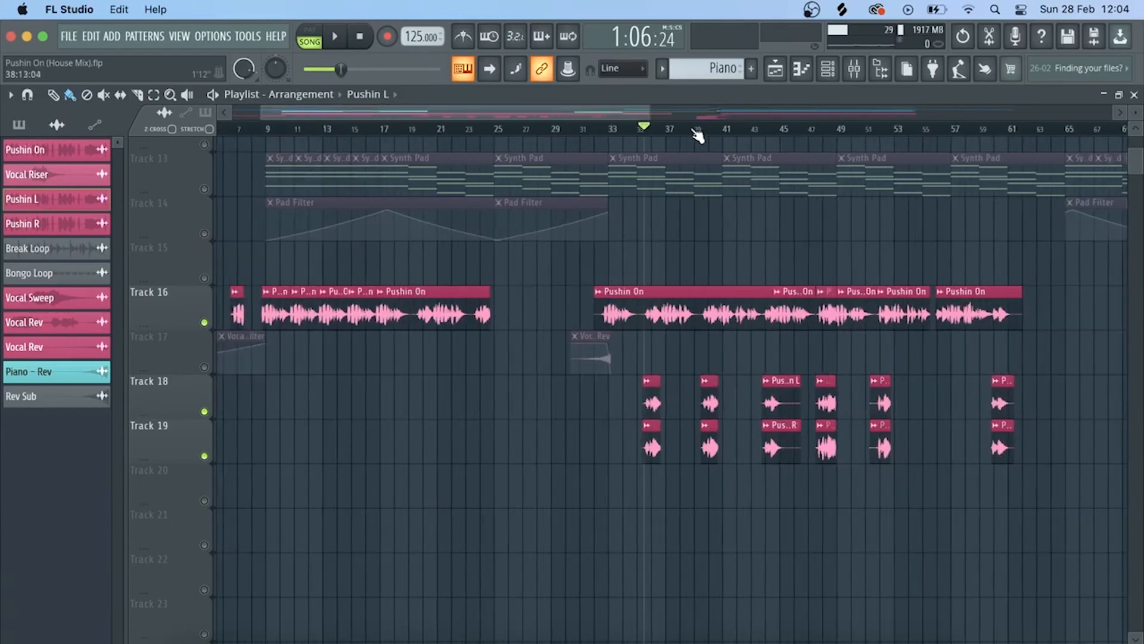
scroll(697, 136, down, 2)
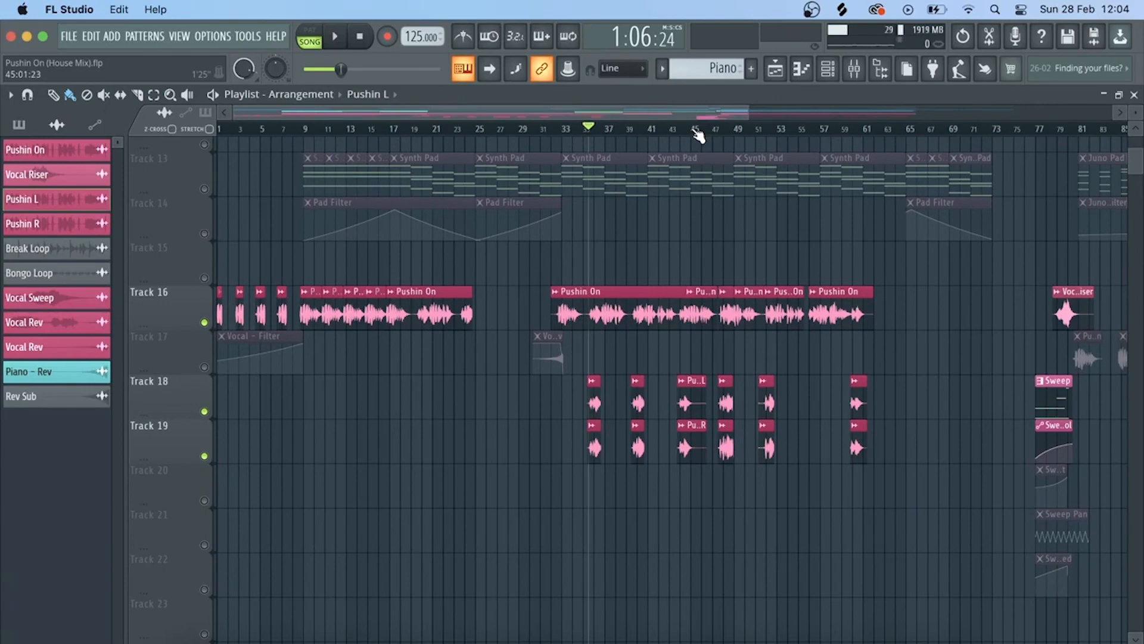
scroll(847, 136, down, 2)
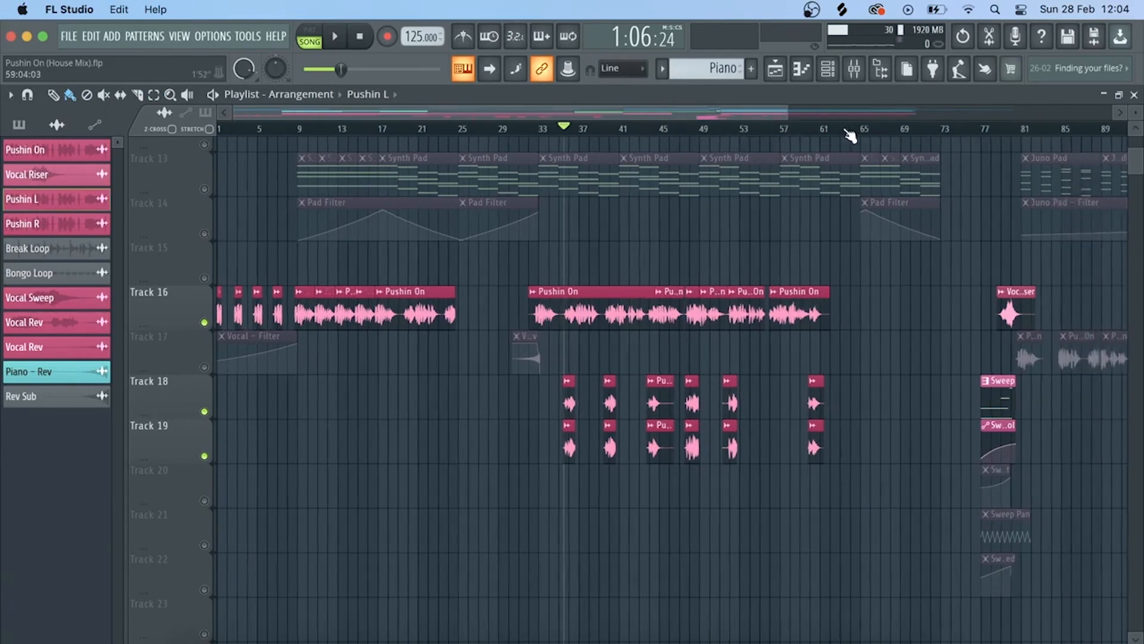
scroll(849, 136, down, 1)
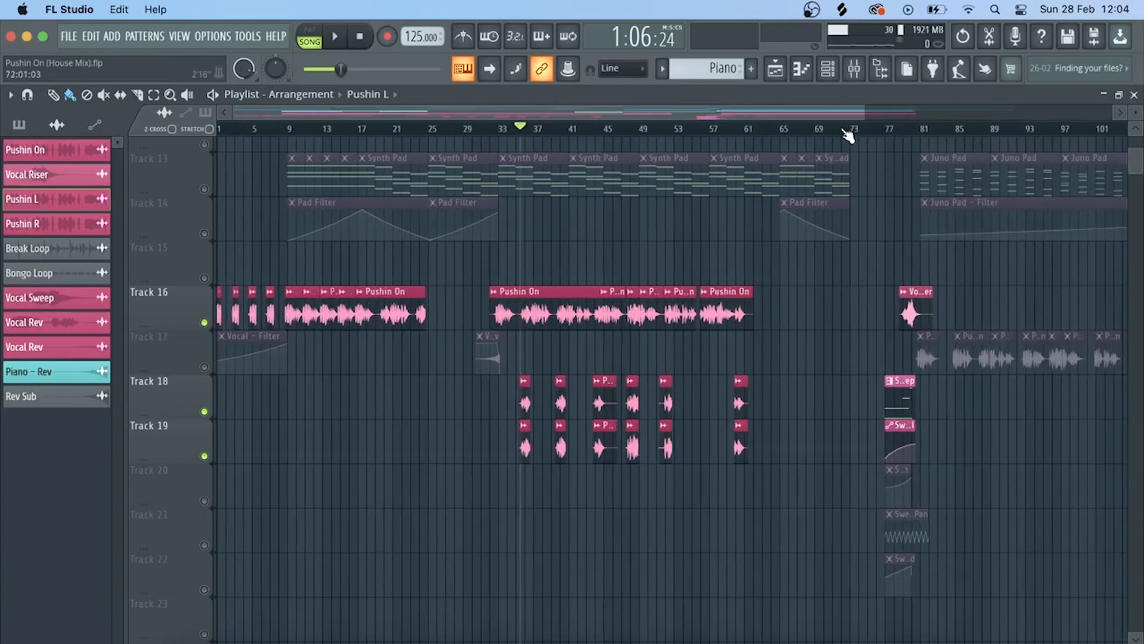
scroll(957, 139, up, 4)
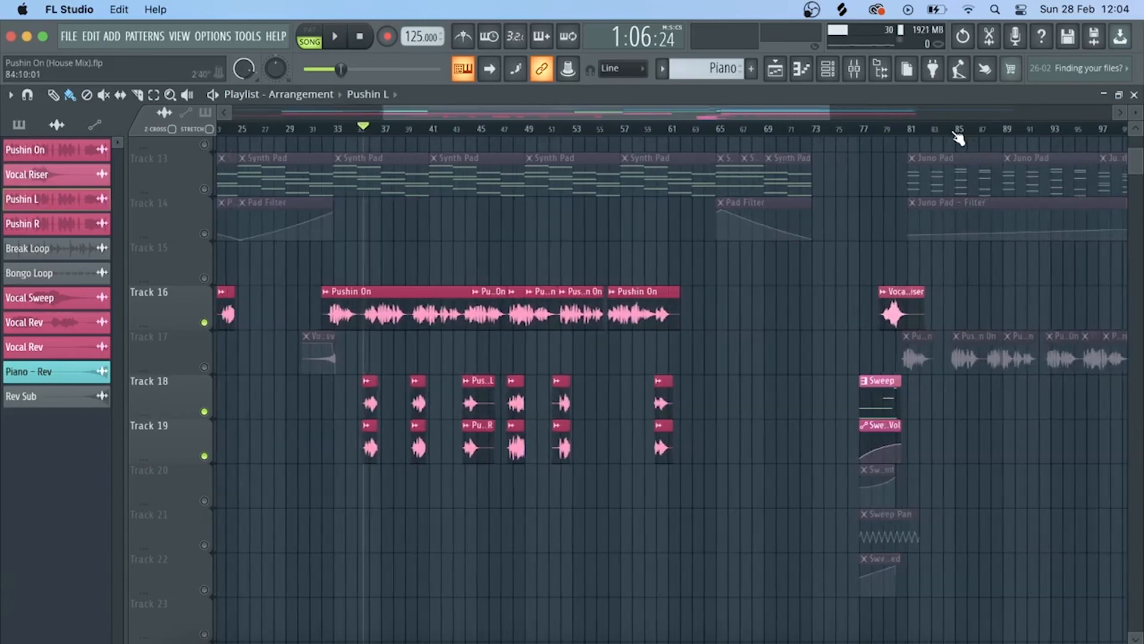
scroll(958, 139, up, 3)
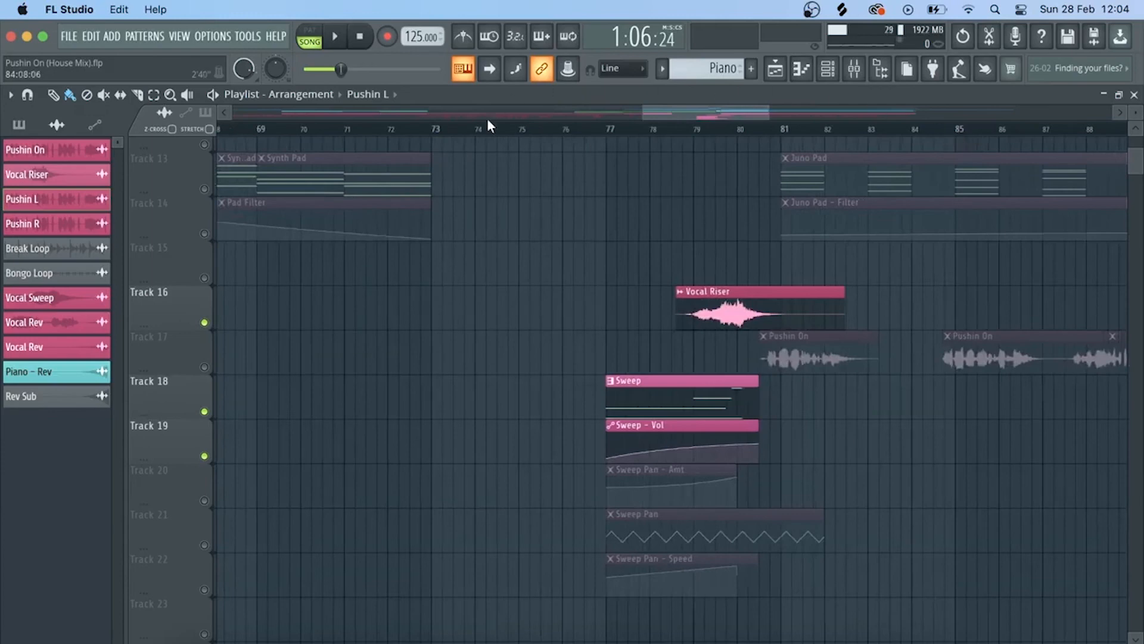
click(608, 130)
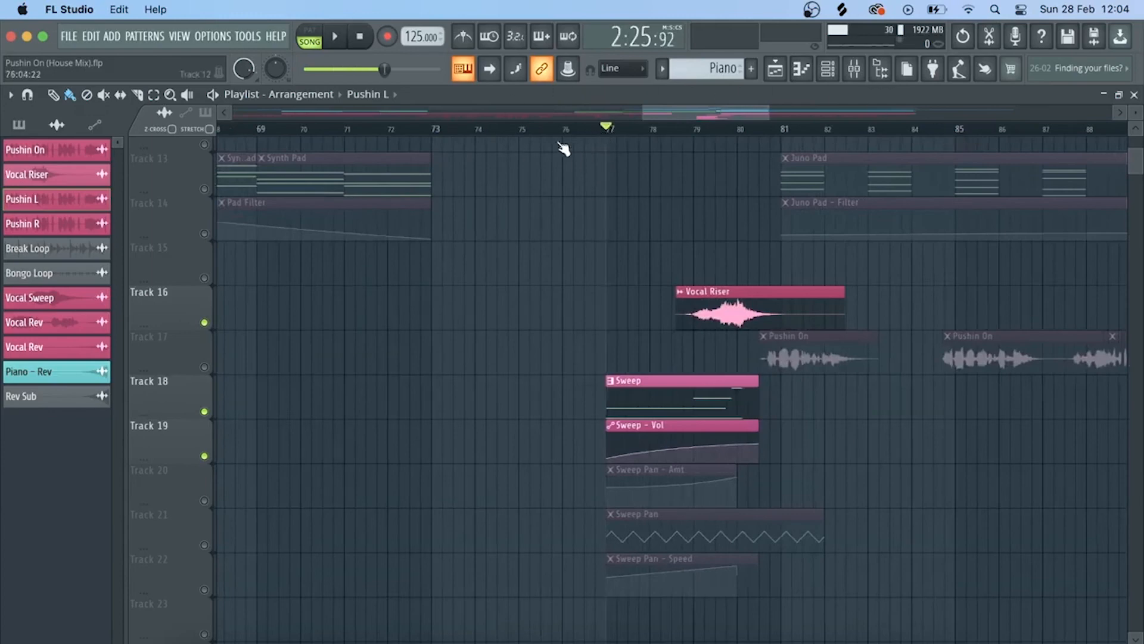
Step: Solo Track 18, enable Tracks 19 to 22 with it, and audition the Sweep with its volume and pan automation
right_click(205, 413)
click(204, 456)
click(205, 500)
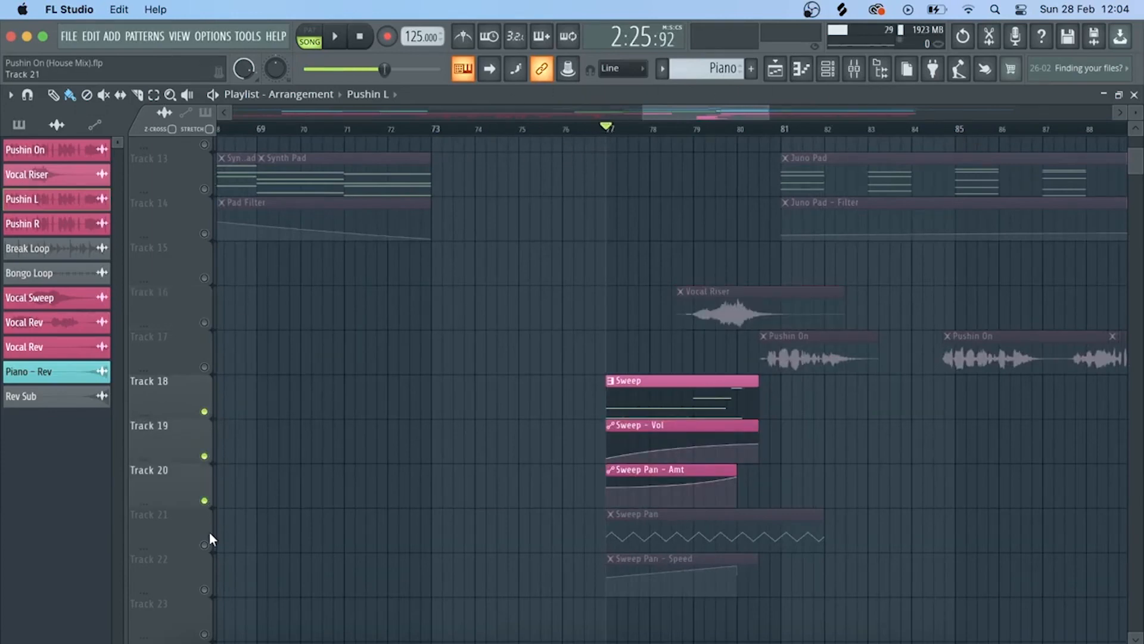
click(205, 545)
click(206, 589)
key(space)
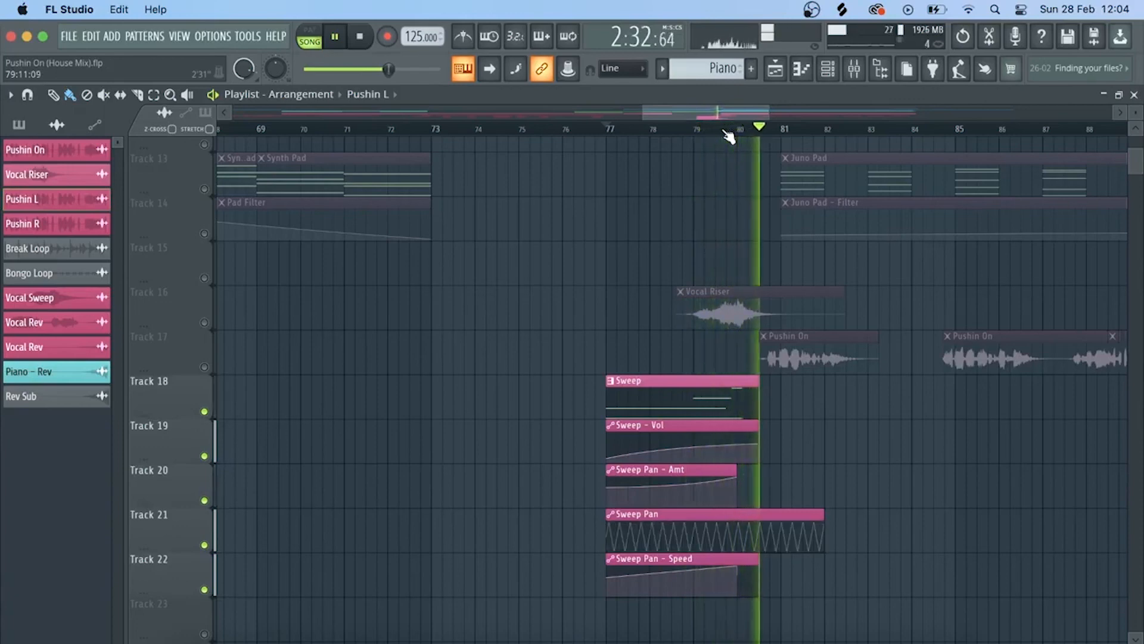
key(space)
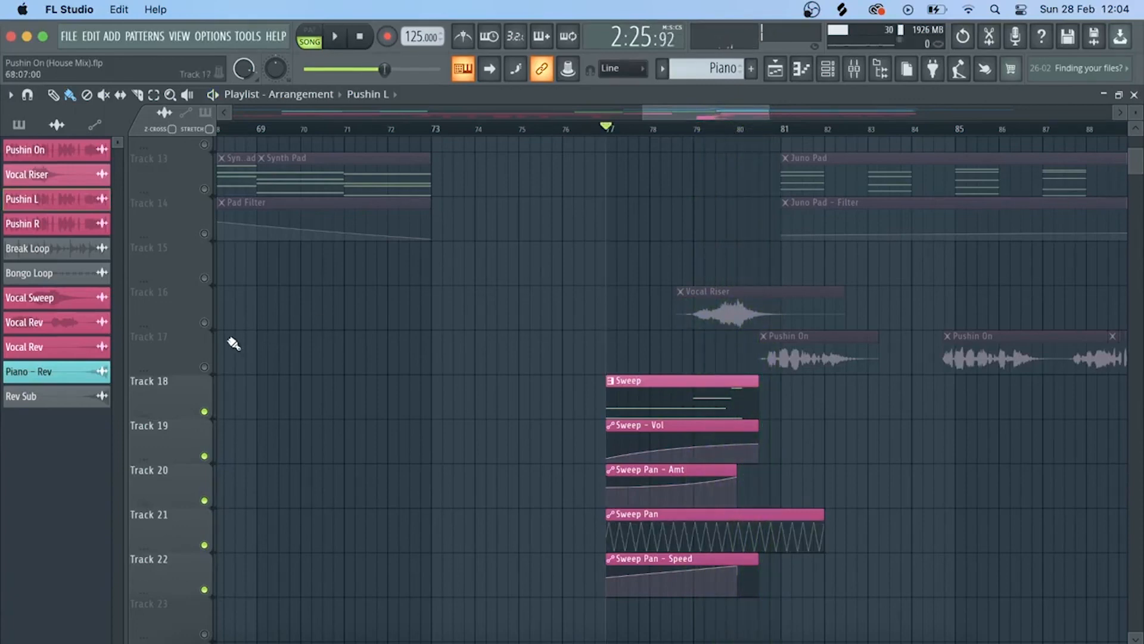
Step: Solo Track 16 and audition the Vocal Riser clip on its own from bar 79
right_click(204, 322)
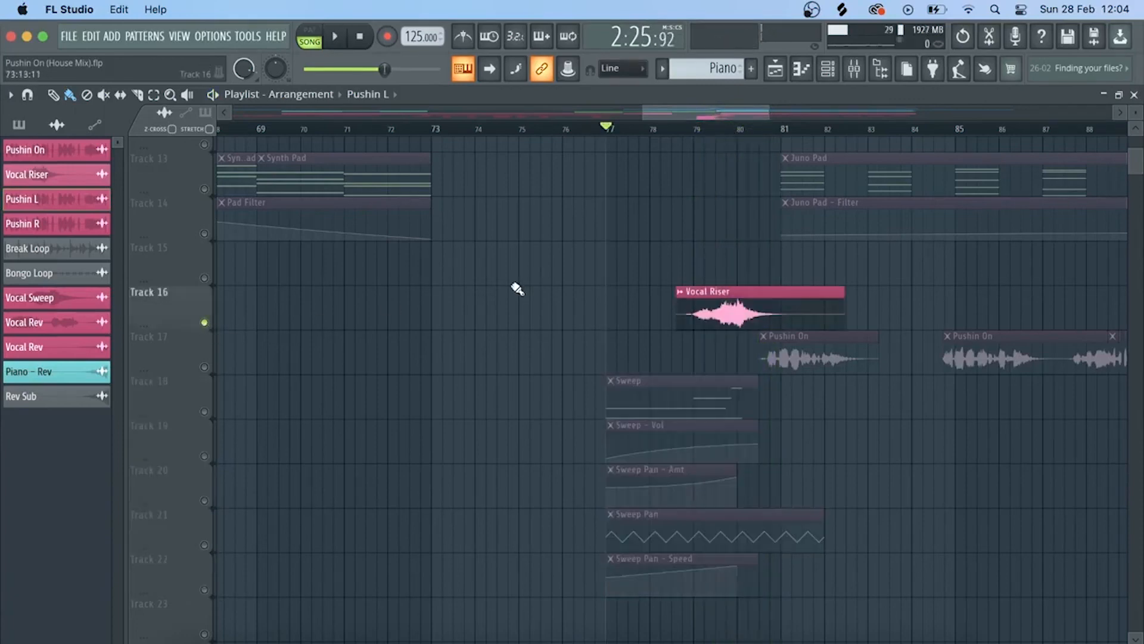
click(693, 130)
key(space)
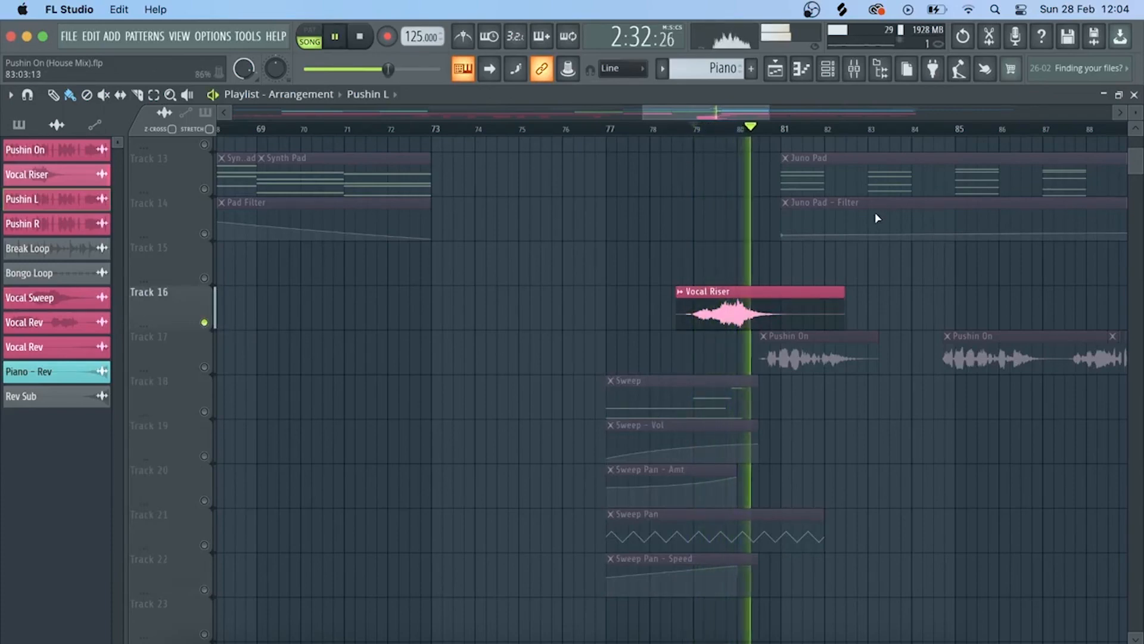
key(space)
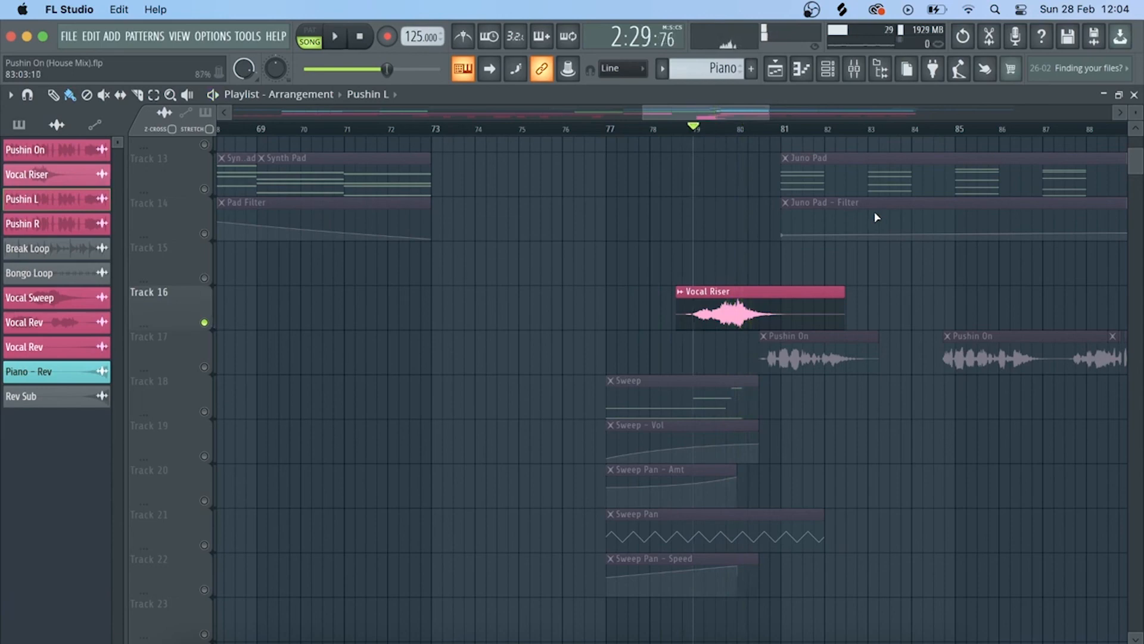
Step: Return the song position to bar 77, inspect the Sweep channel's 3x Osc instrument settings, and close them
click(607, 127)
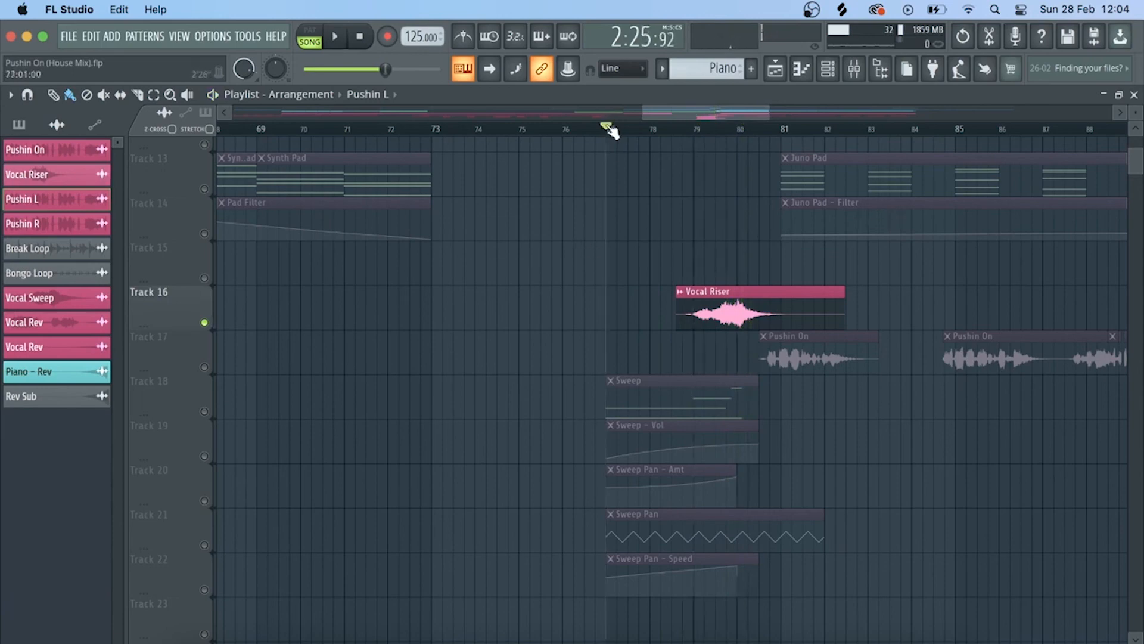
double_click(623, 416)
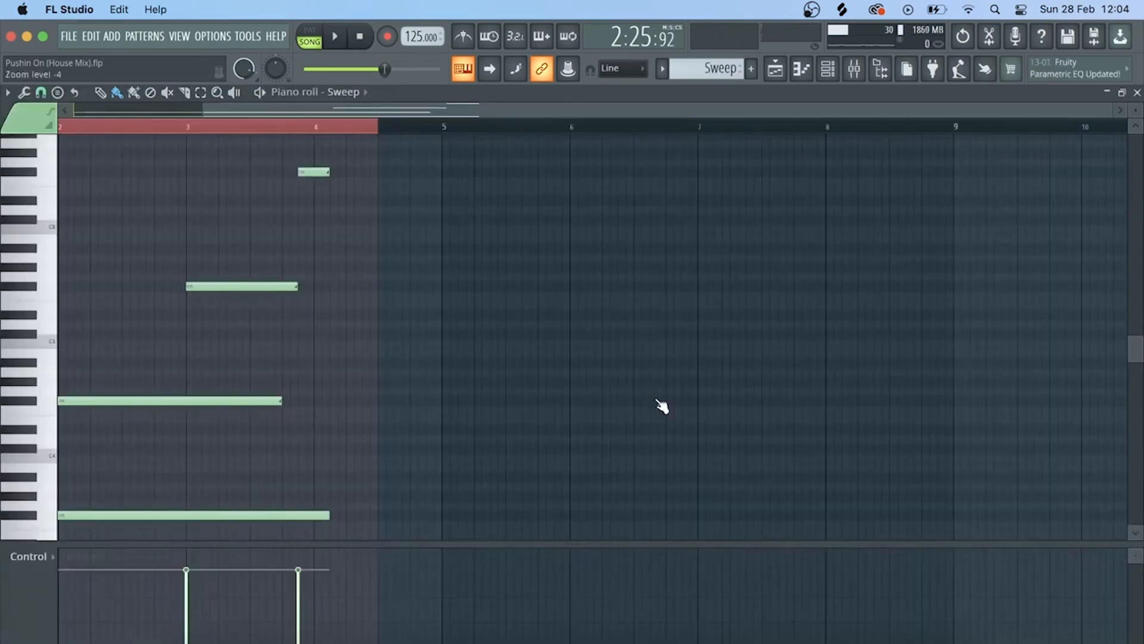
click(789, 76)
click(828, 69)
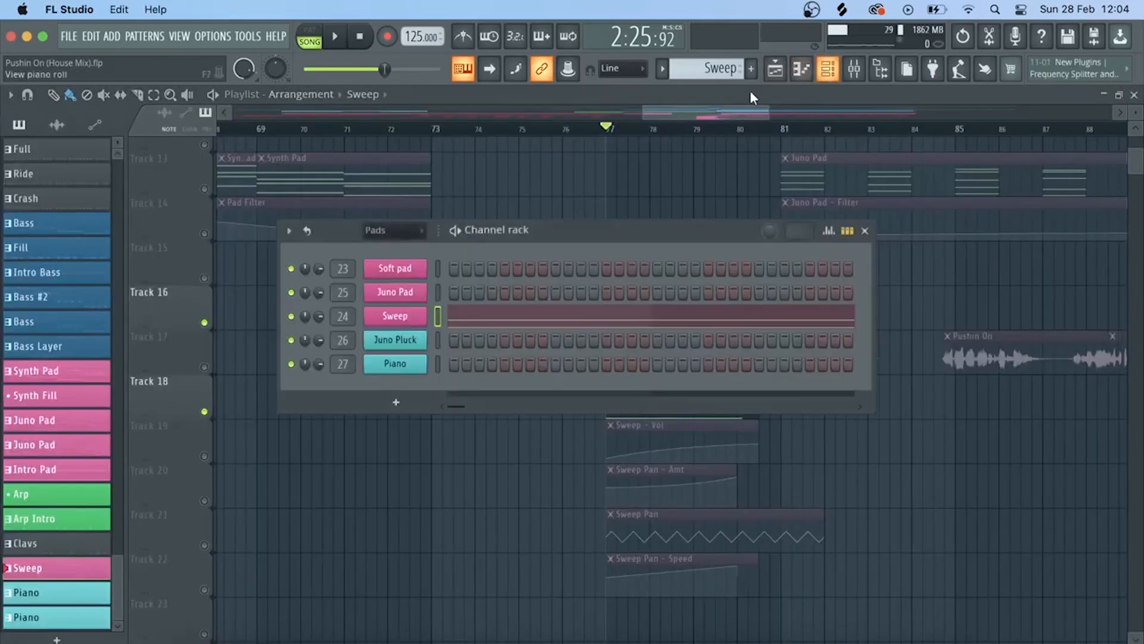
click(393, 319)
click(507, 180)
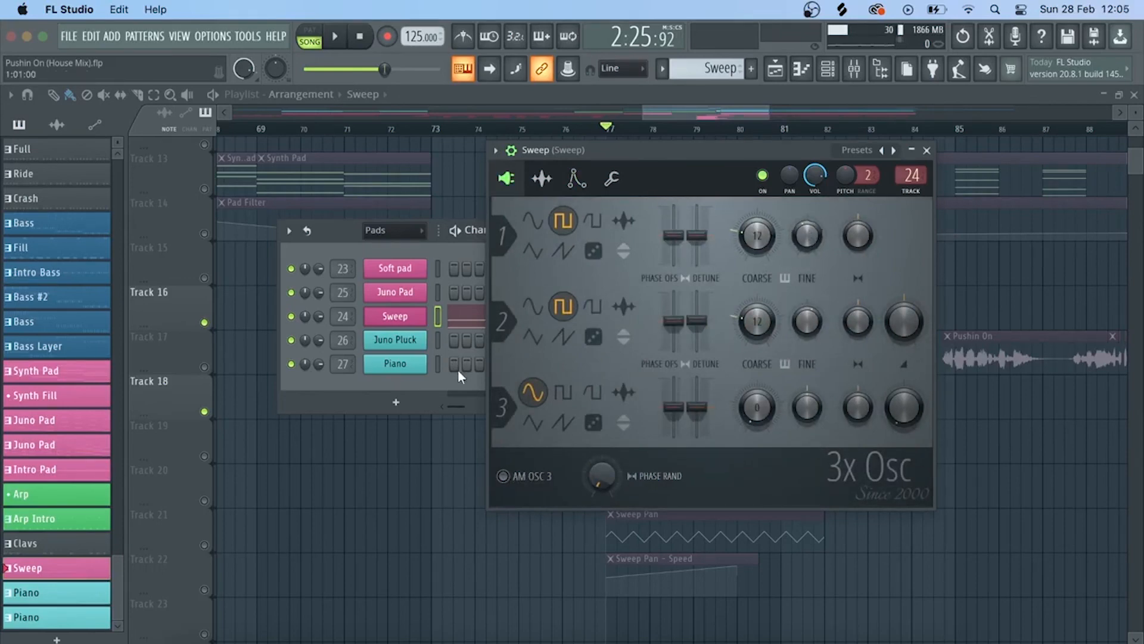
click(400, 471)
click(927, 150)
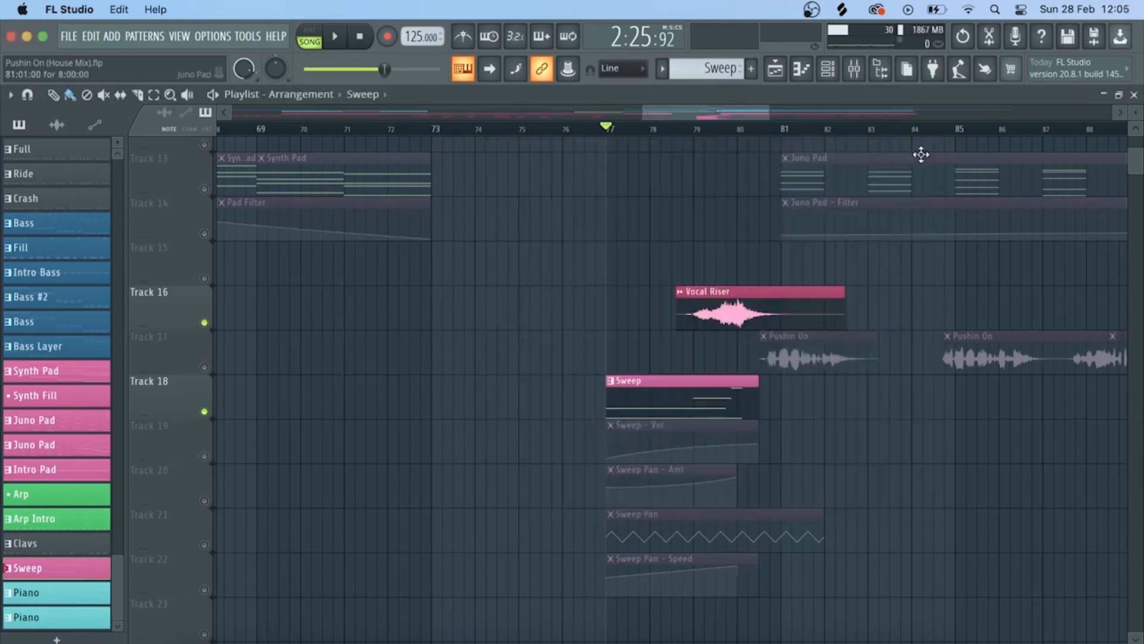
Step: Open the Sweep pattern's notes, audition them in the piano roll, and examine the effects on the Sweep mixer track
double_click(665, 388)
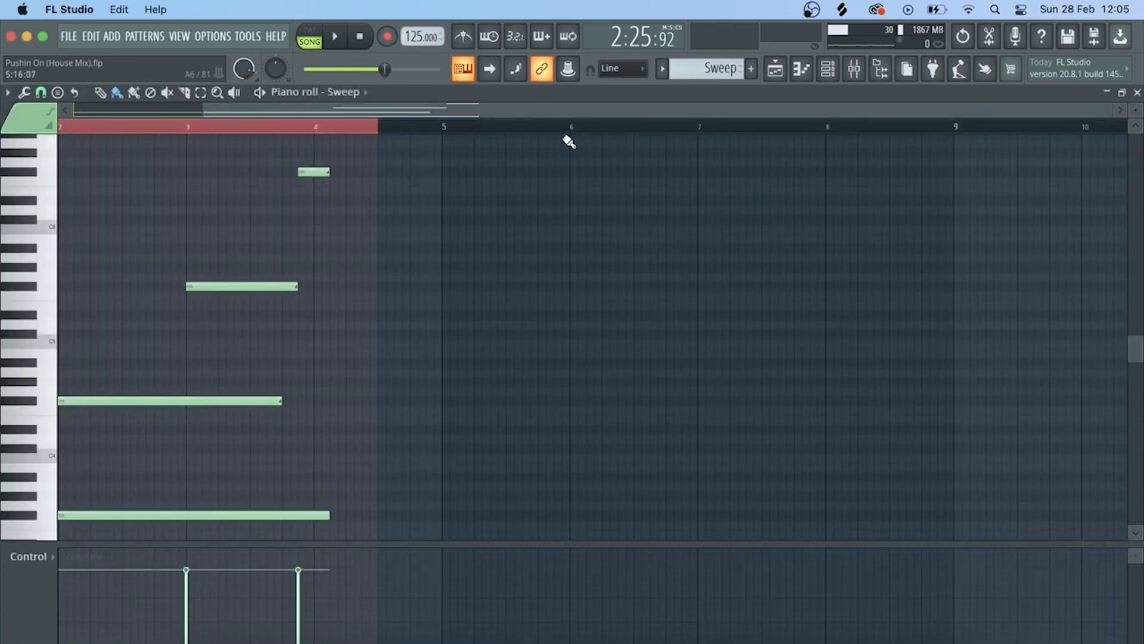
click(25, 517)
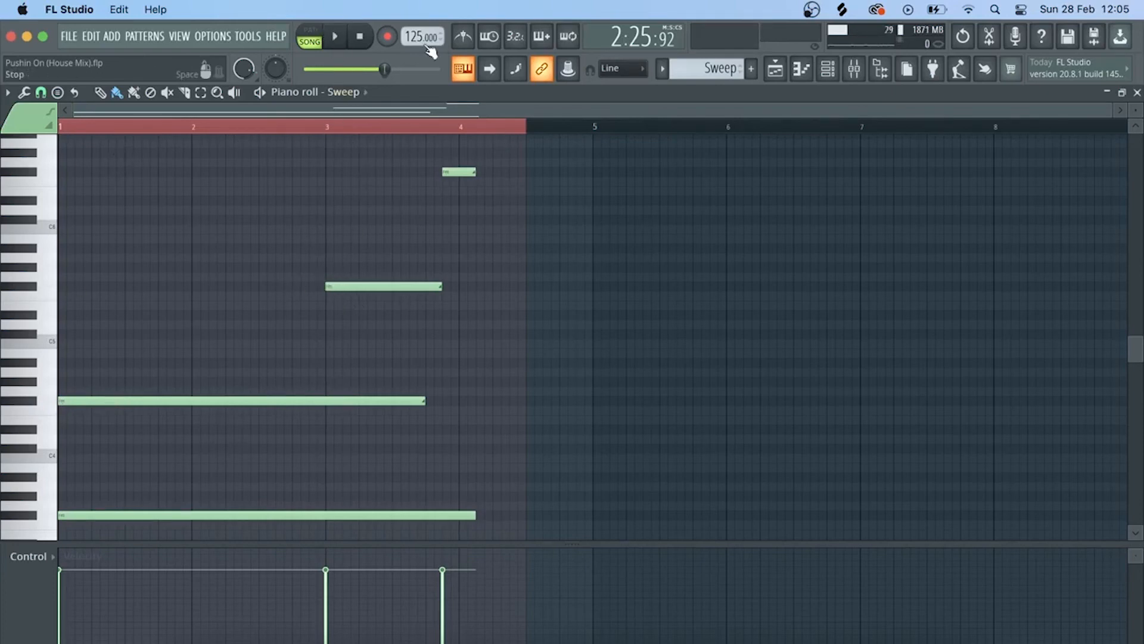
key(space)
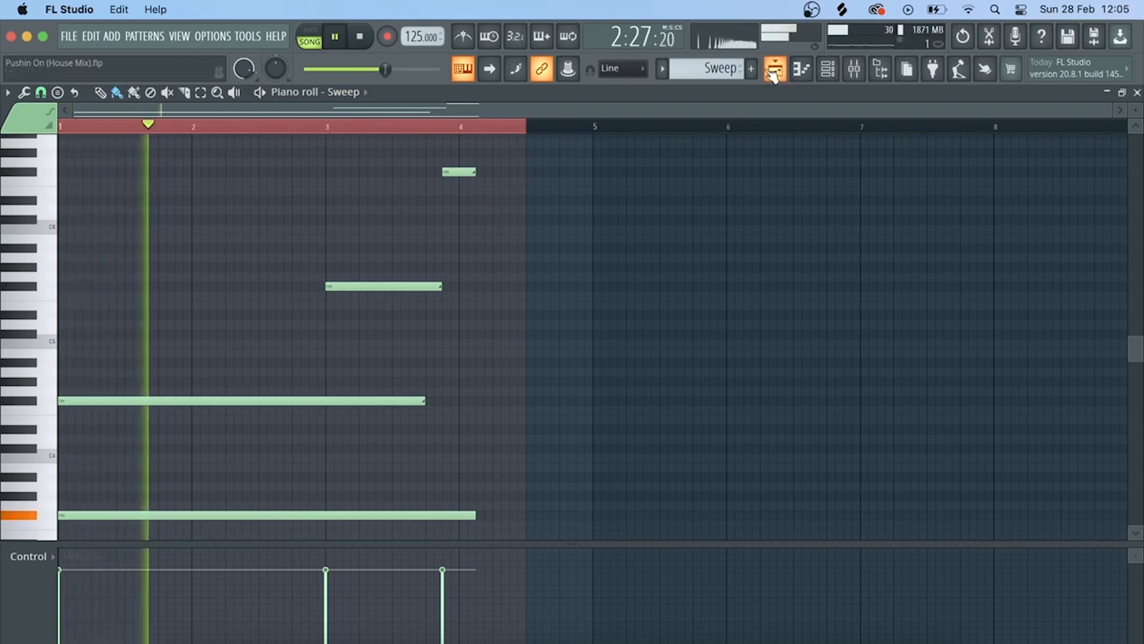
scroll(529, 207, up, 4)
scroll(529, 207, down, 4)
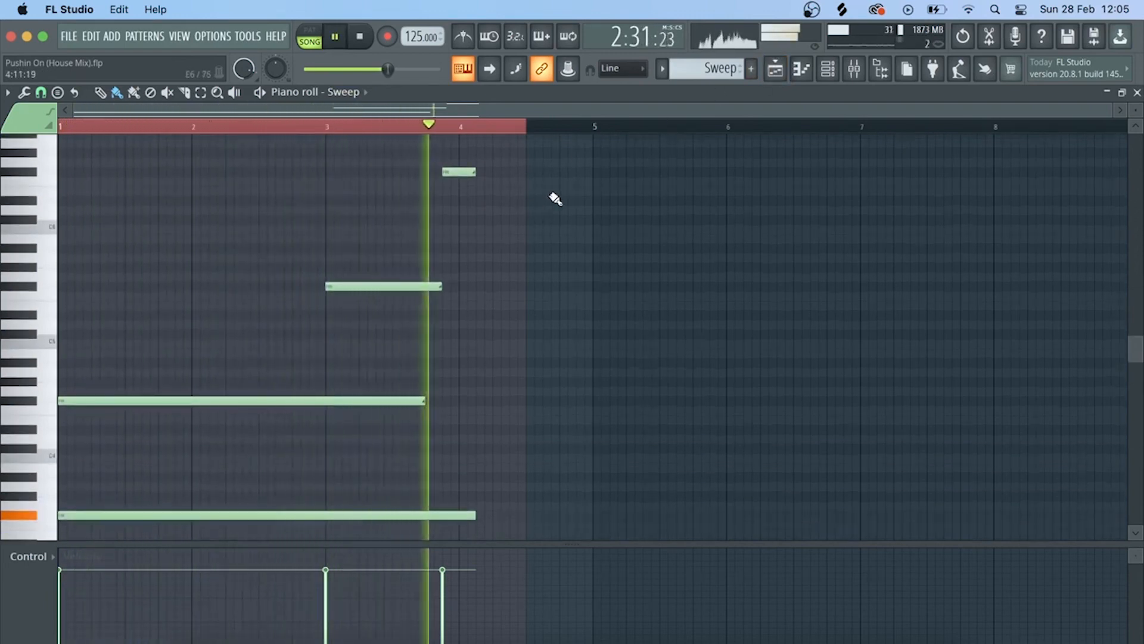
key(space)
click(861, 71)
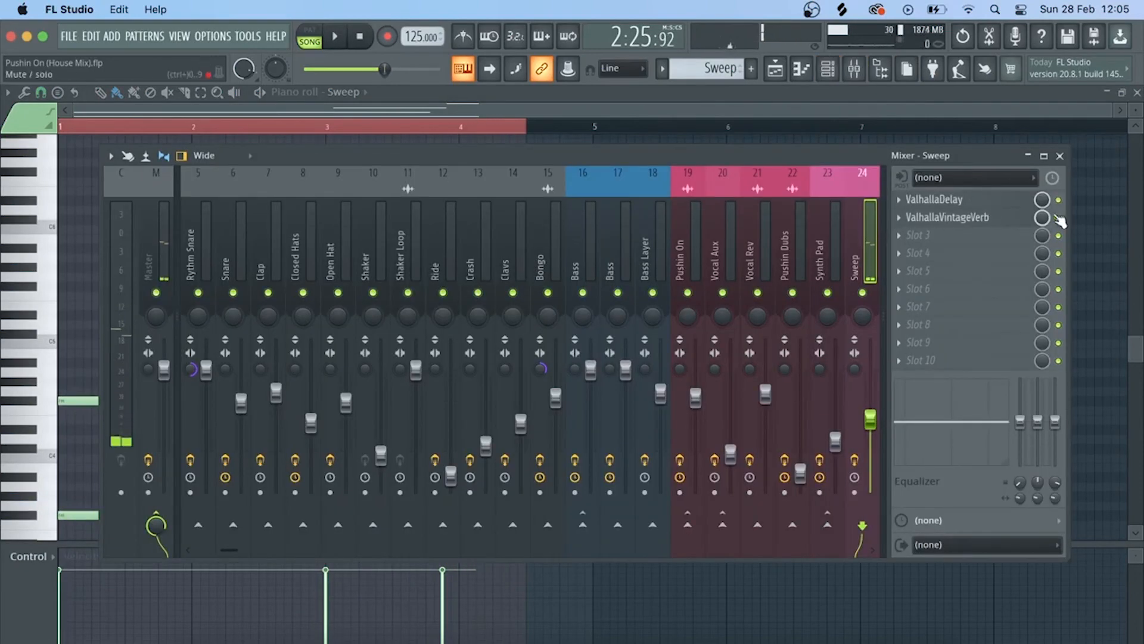
click(785, 72)
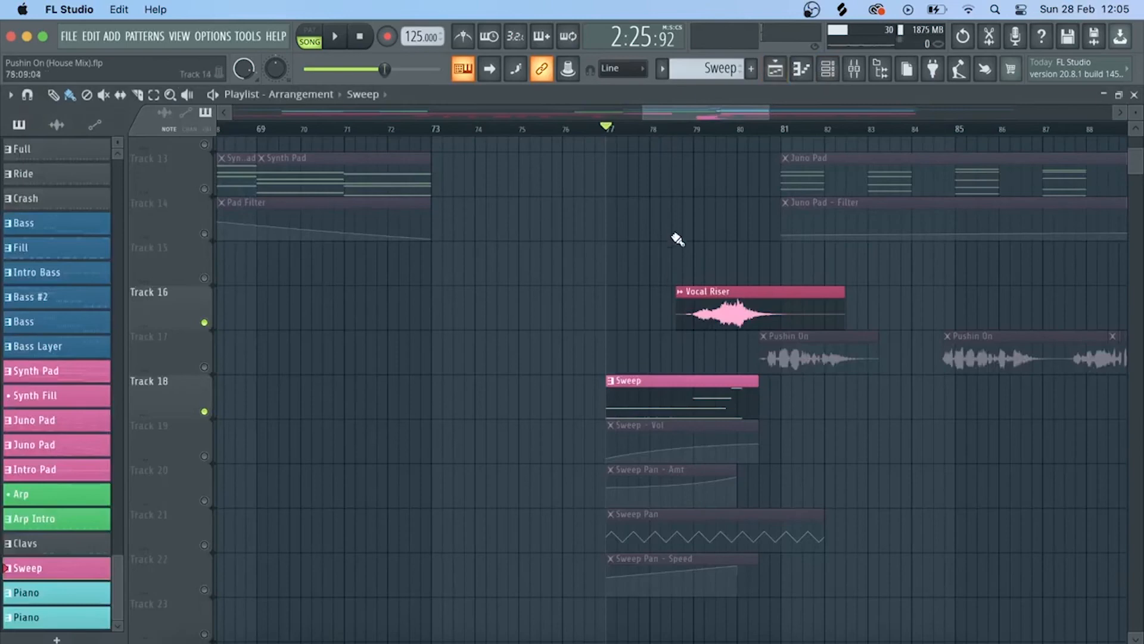
Step: Enable Tracks 20 and 21 to examine the Sweep Pan - Amt and Sweep Pan automation clips up close
scroll(672, 225, down, 4)
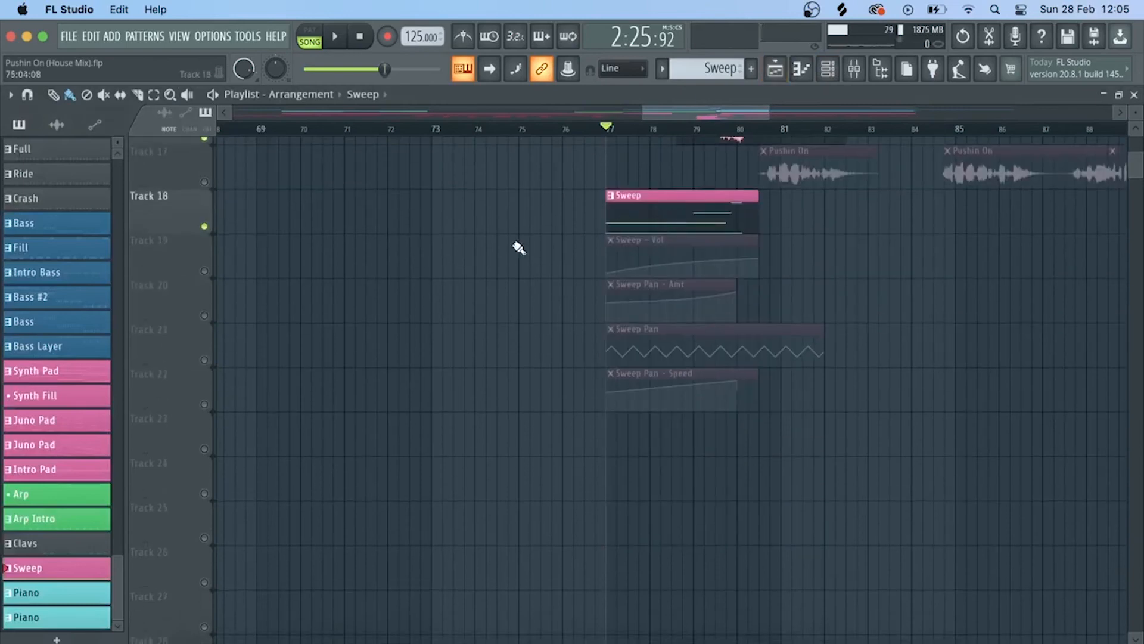
click(204, 315)
click(204, 360)
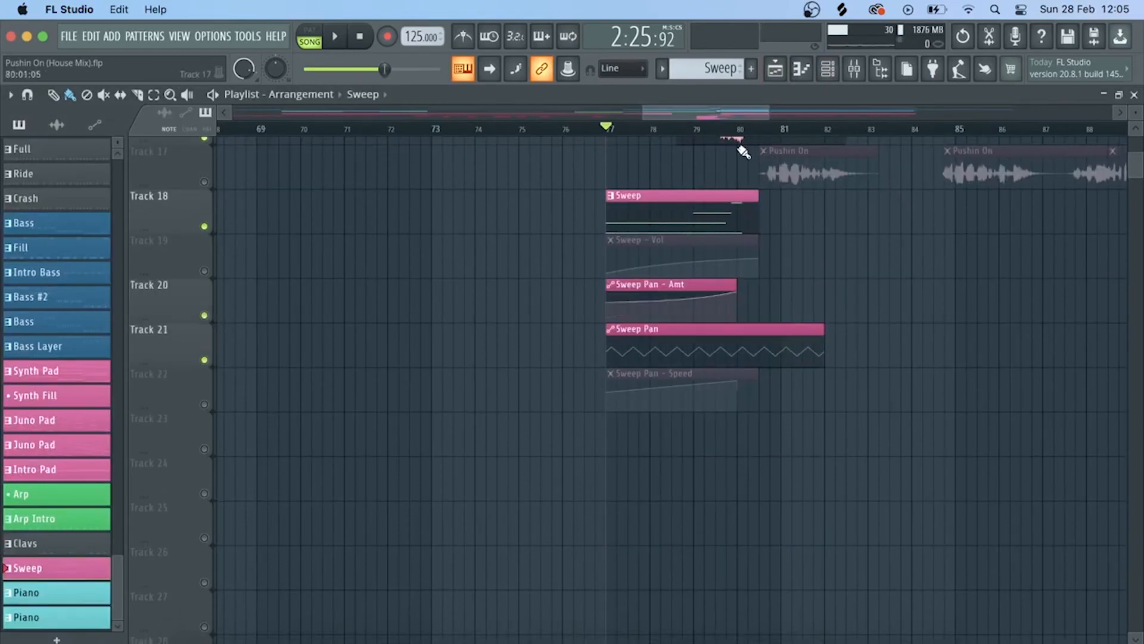
scroll(712, 136, up, 2)
scroll(711, 137, up, 1)
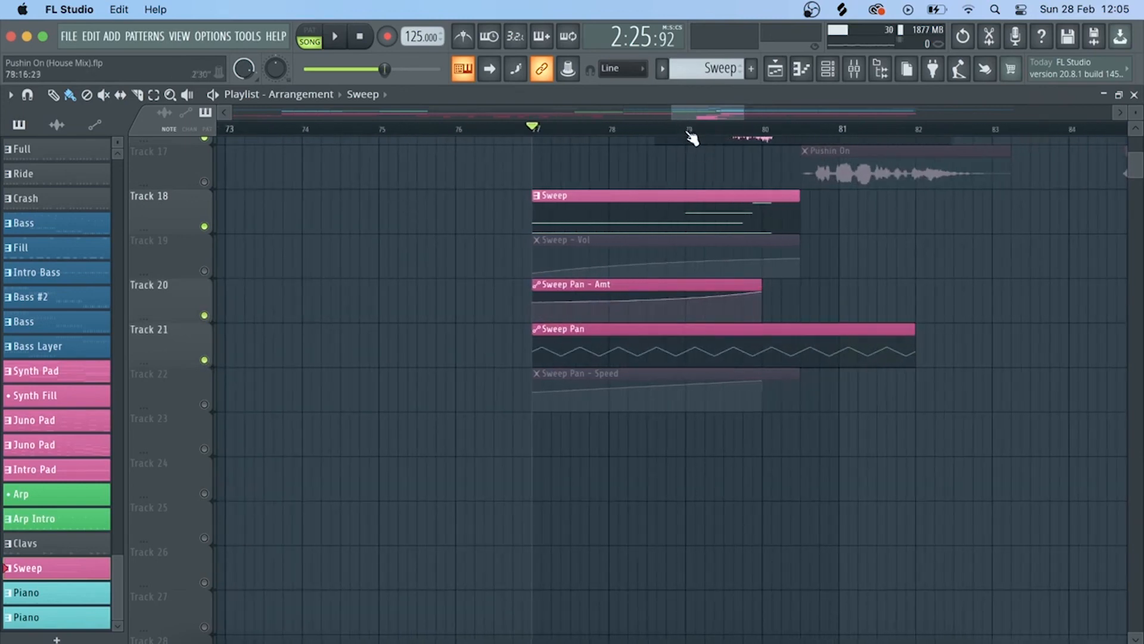
scroll(691, 137, up, 1)
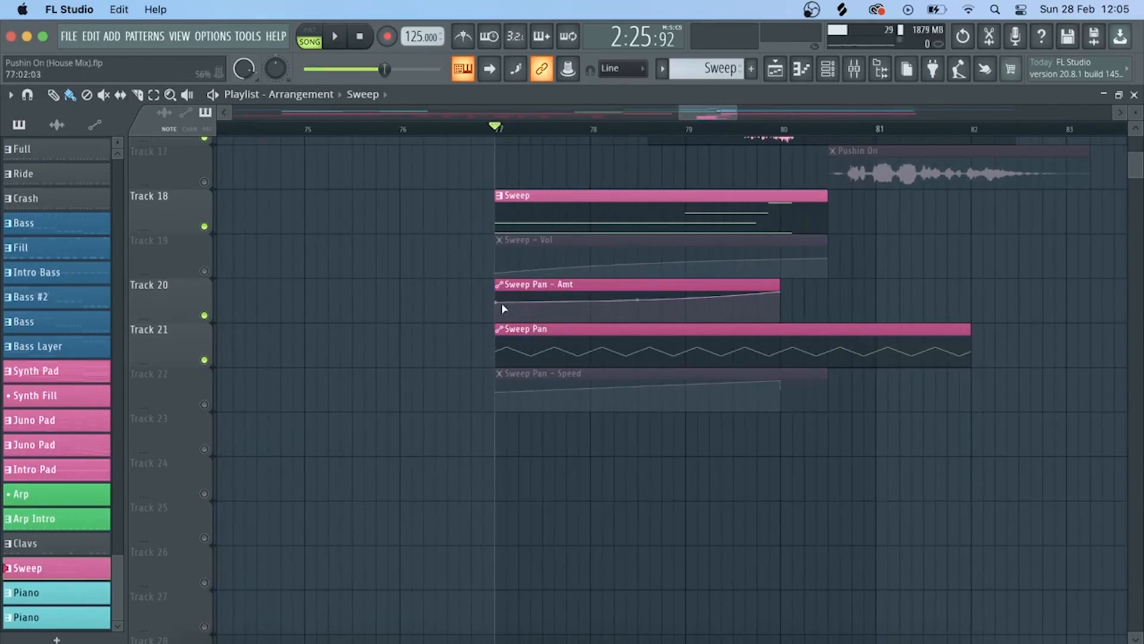
Step: Lower the start point of the Sweep Pan - Amt automation and compare the Sweep Pan curve after bar 79 and at bar 77
drag(501, 302, 499, 309)
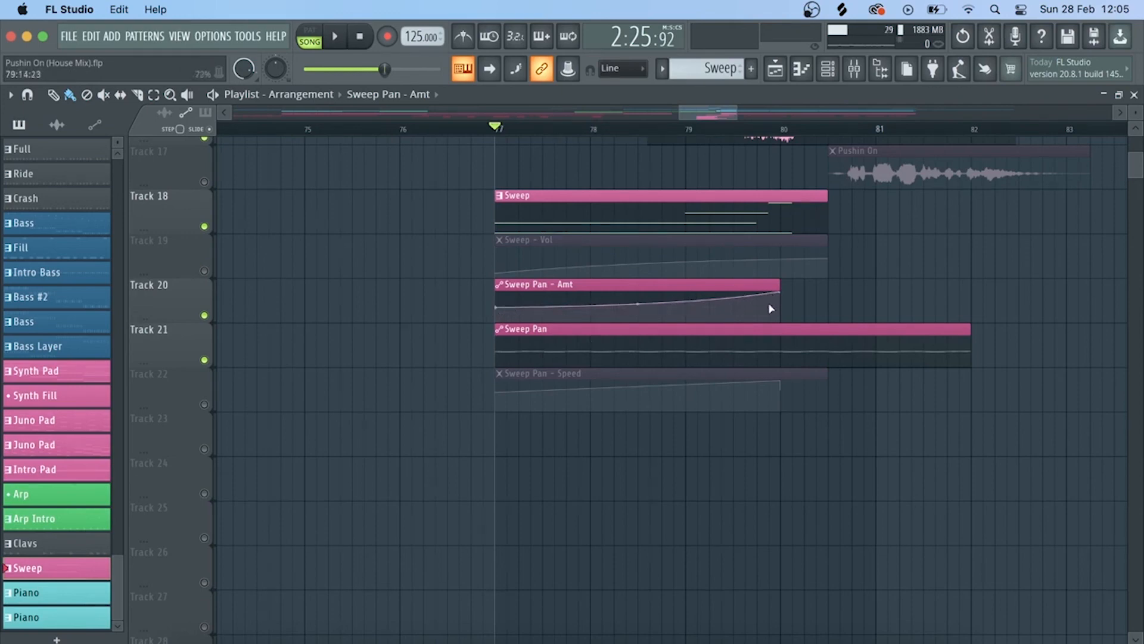
click(746, 129)
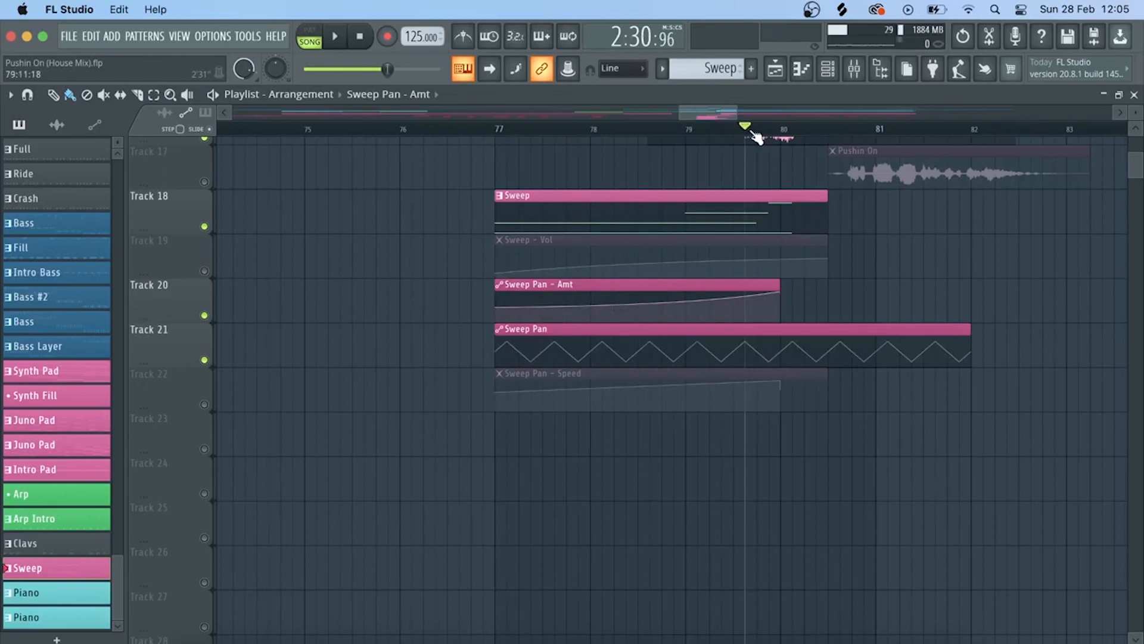
click(502, 129)
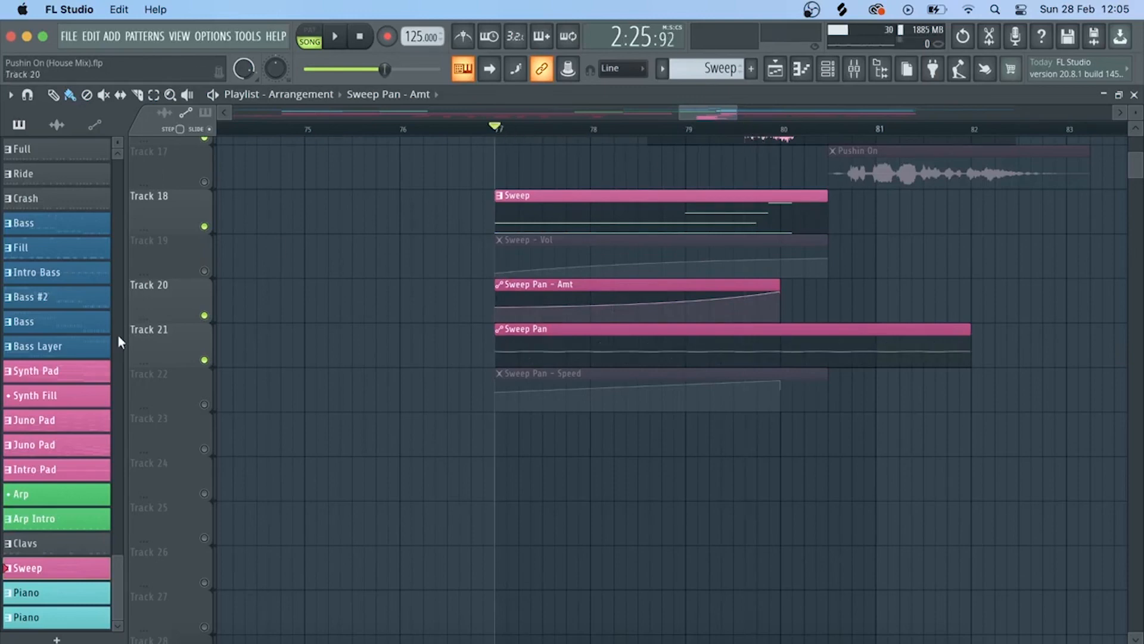
Step: Enable Track 22, raise the Sweep Pan - Amt start point back up, and scrub from bar 78 to bar 80 to check the panning speed
click(204, 405)
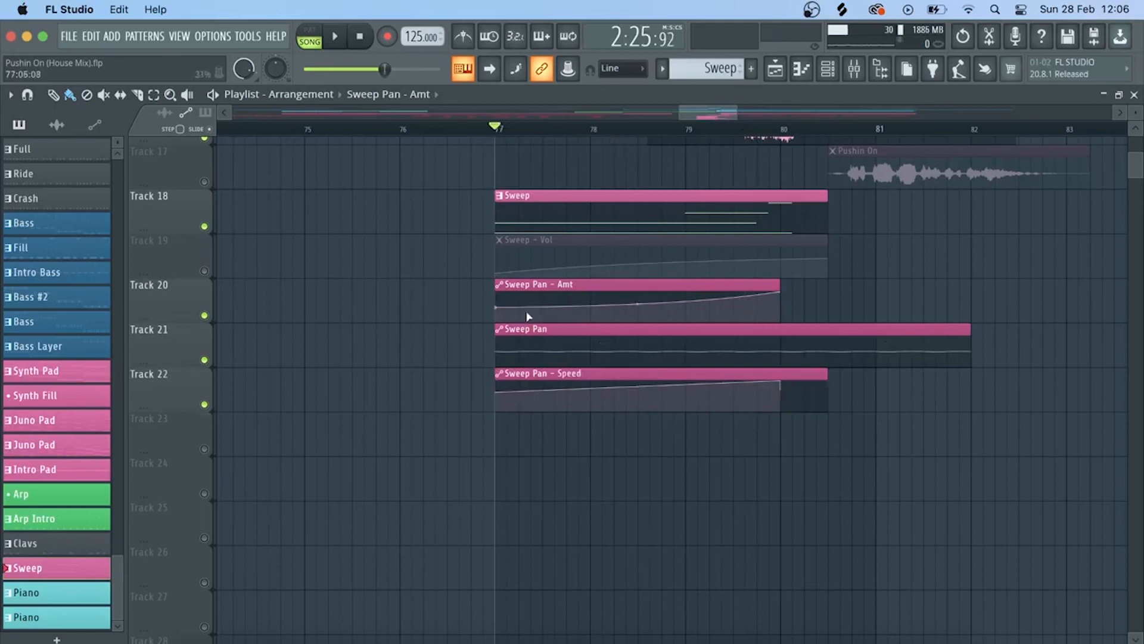
drag(500, 307, 500, 302)
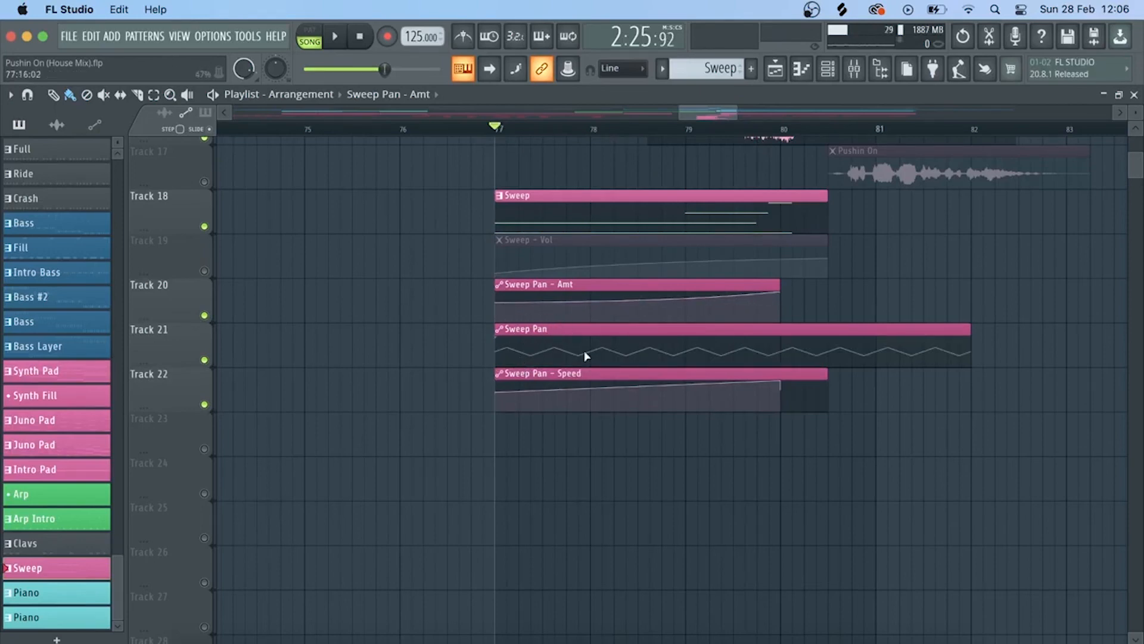
click(603, 128)
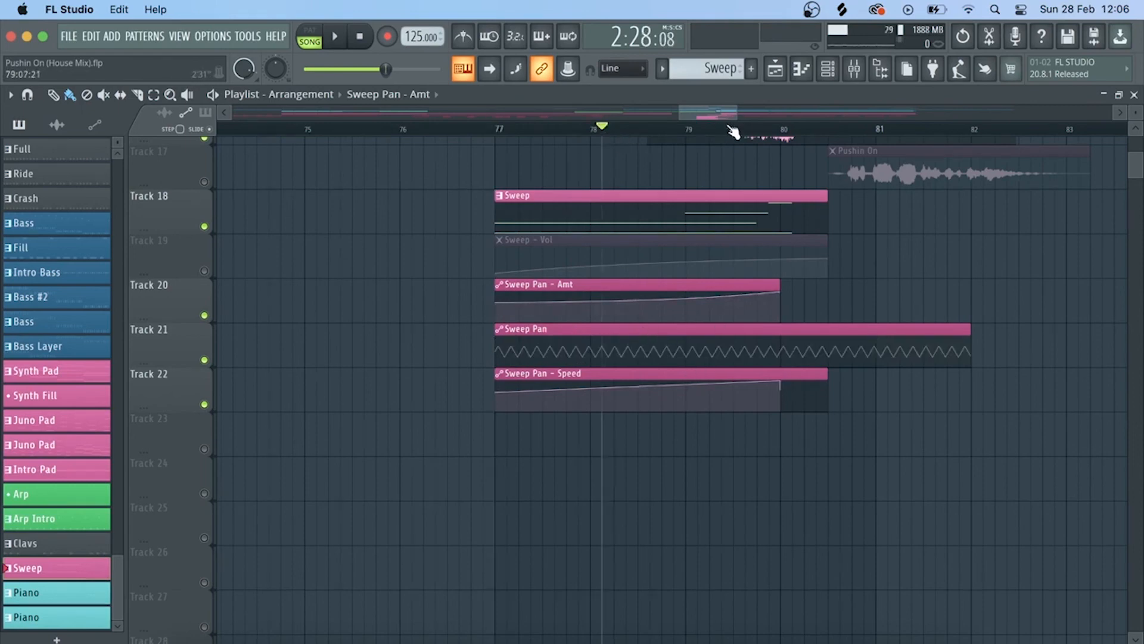
drag(732, 130, 814, 133)
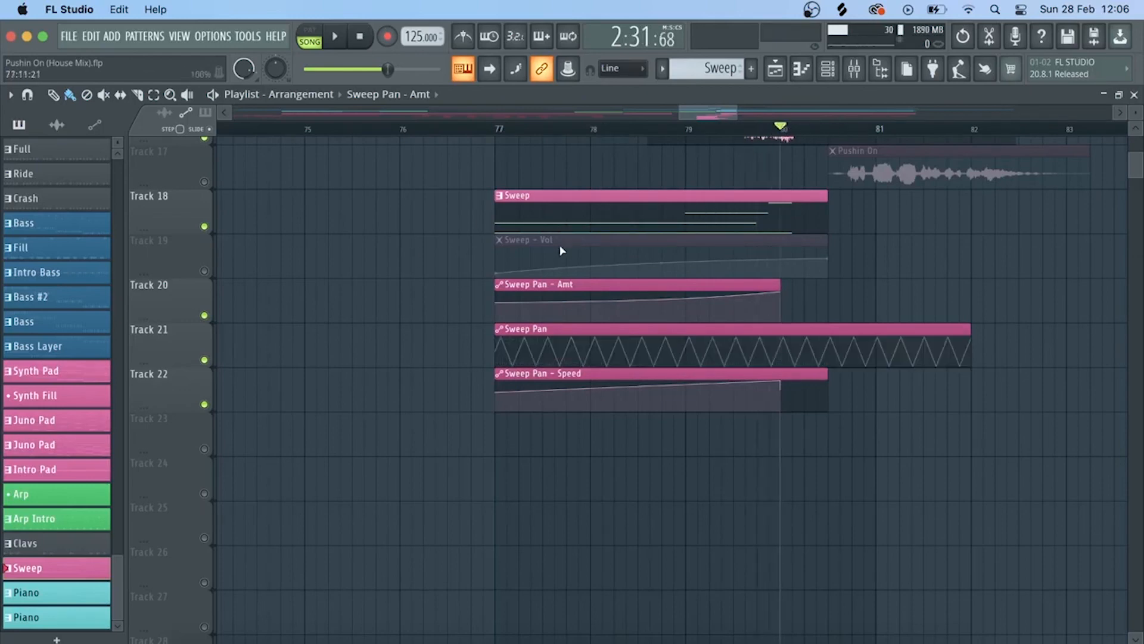
Step: Solo and unsolo Track 16 to bring all playlist tracks back into the mix, and view the full arrangement
scroll(543, 211, up, 4)
scroll(589, 137, down, 4)
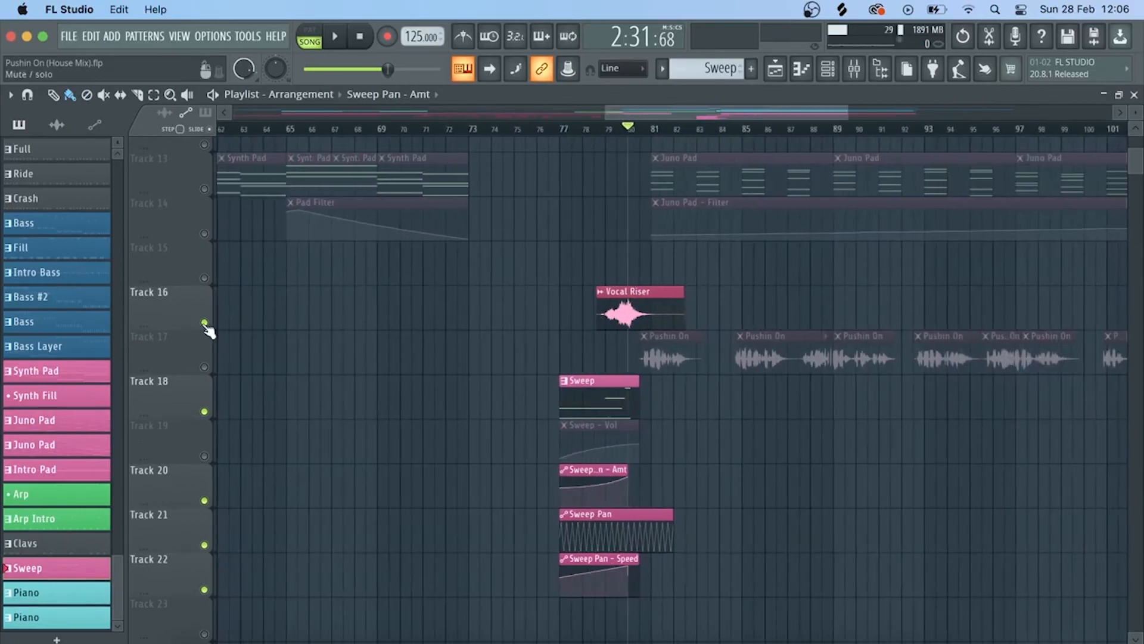
right_click(204, 323)
right_click(204, 323)
scroll(535, 133, down, 5)
scroll(581, 334, up, 12)
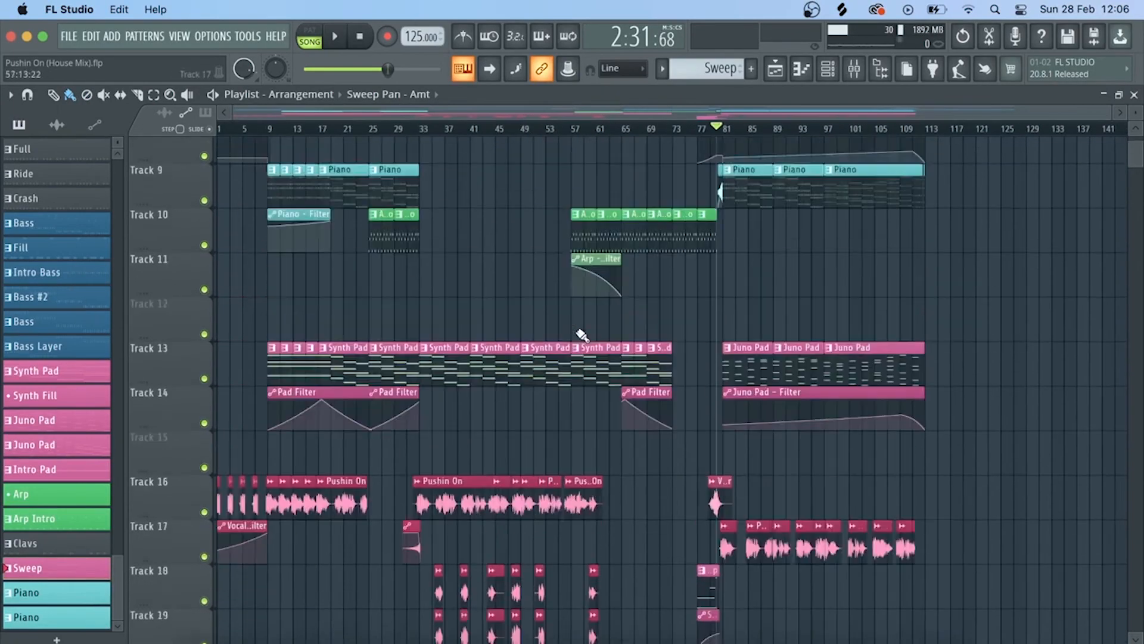